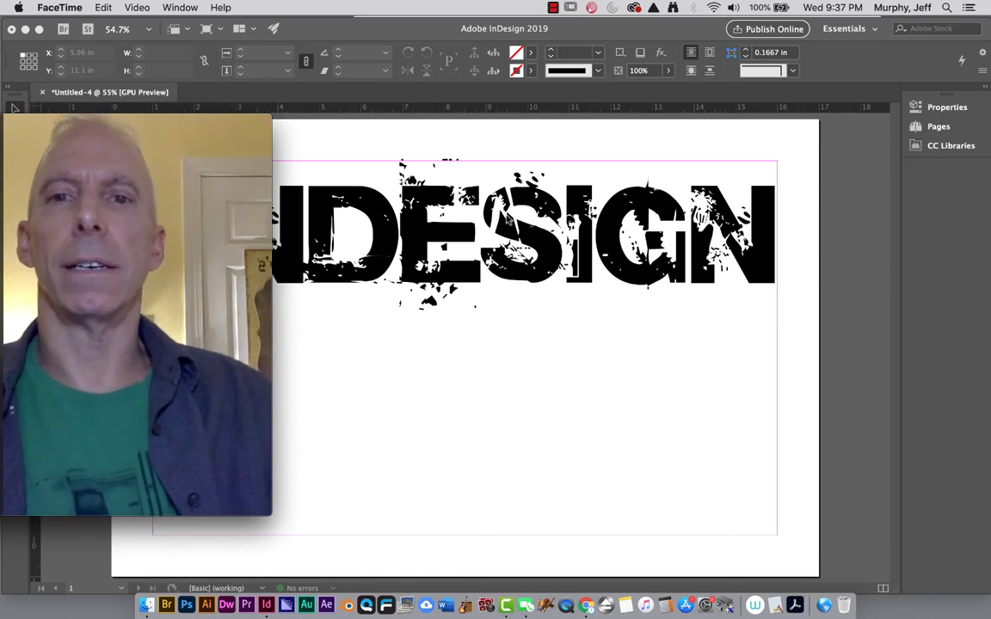
- Move the InDesign window aside and bring the Hawk Dad Skate Files folder forward
drag(229, 128, 209, 312)
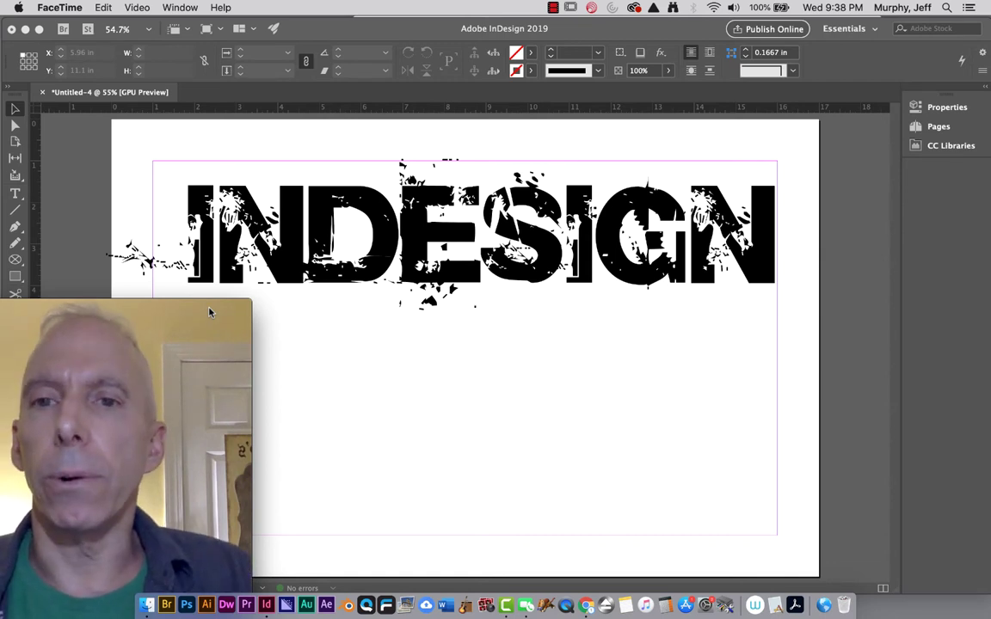
click(319, 29)
drag(319, 28, 627, 353)
click(497, 121)
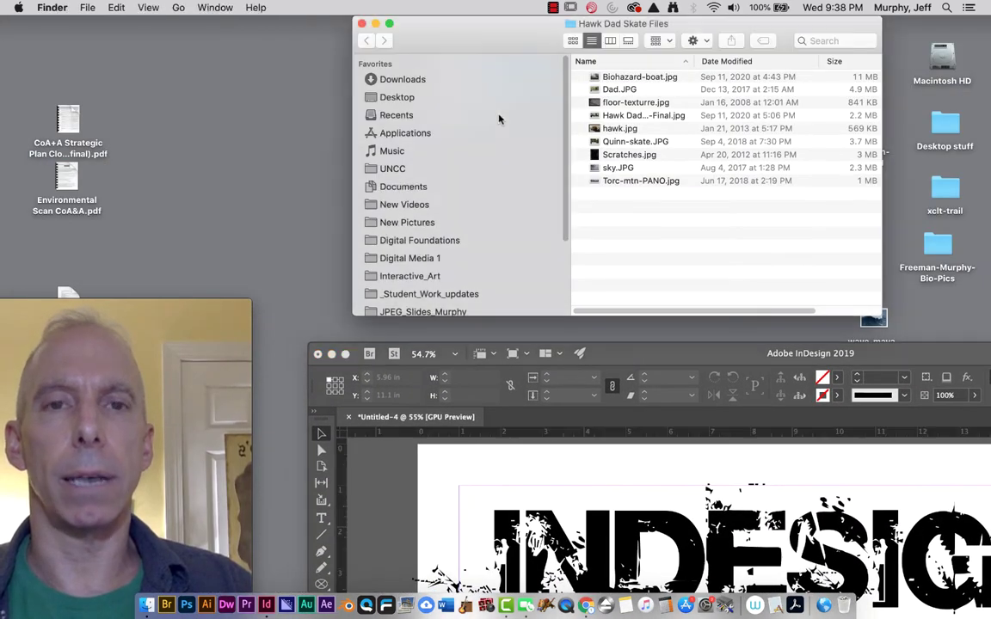
drag(496, 24, 454, 42)
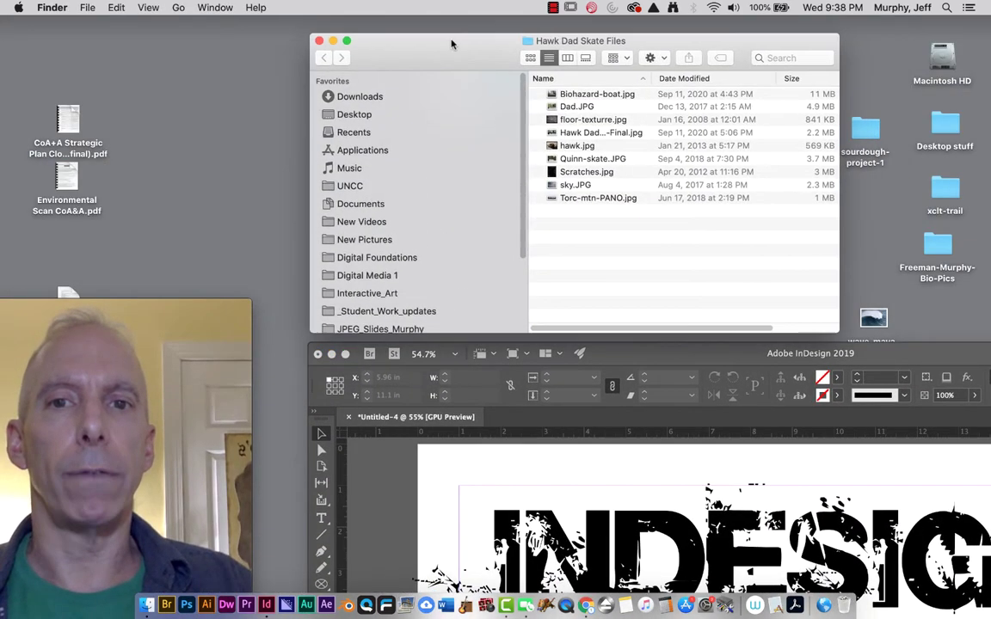
- Quick Look each photo in turn, from Biohazard-boat.jpg through Torc-mtn-PANO.jpg
click(509, 93)
key(space)
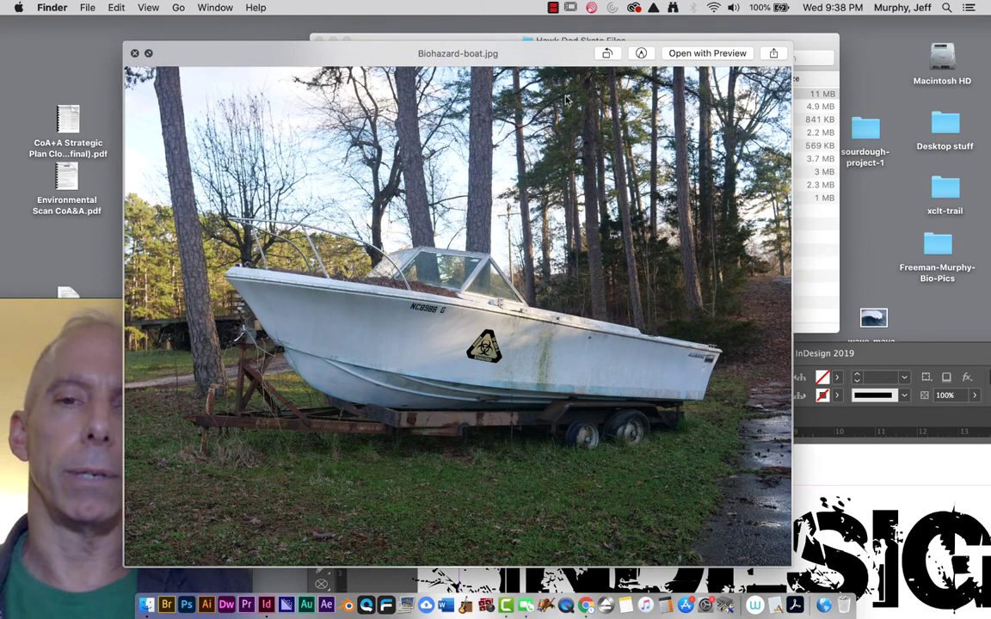
key(Down)
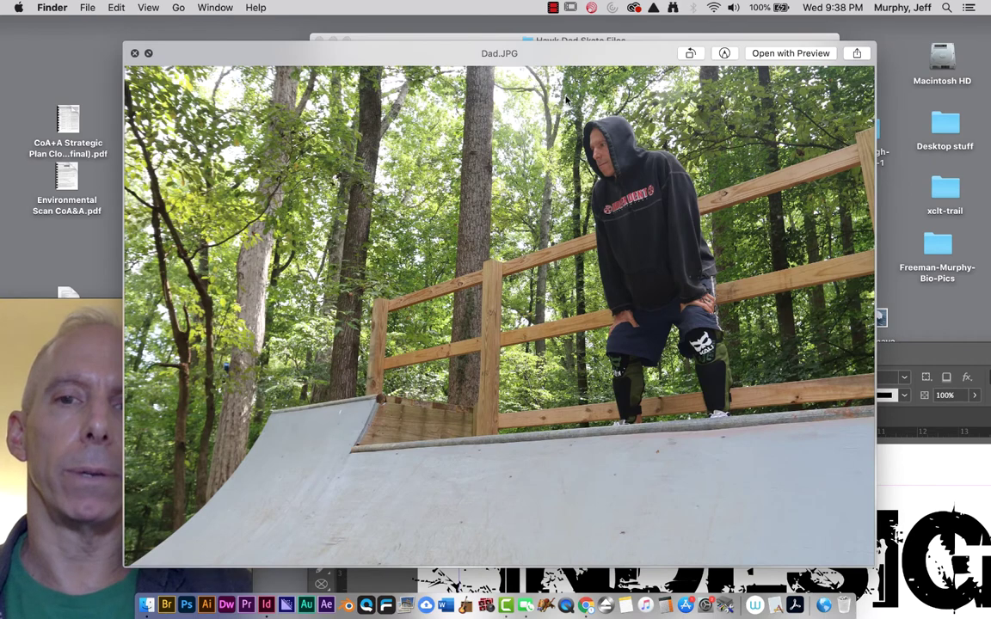
key(Down)
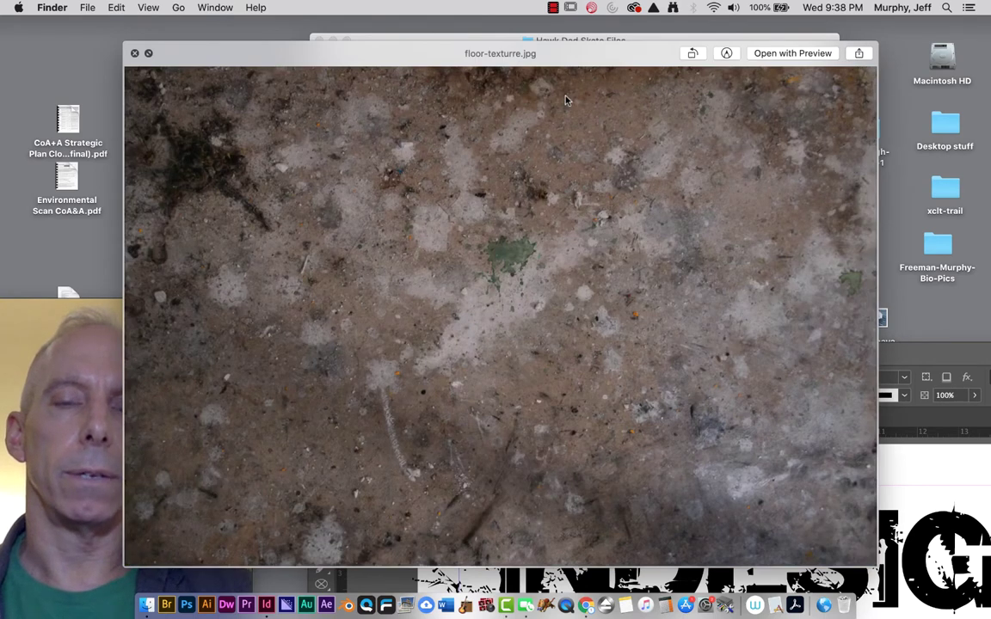
key(Down)
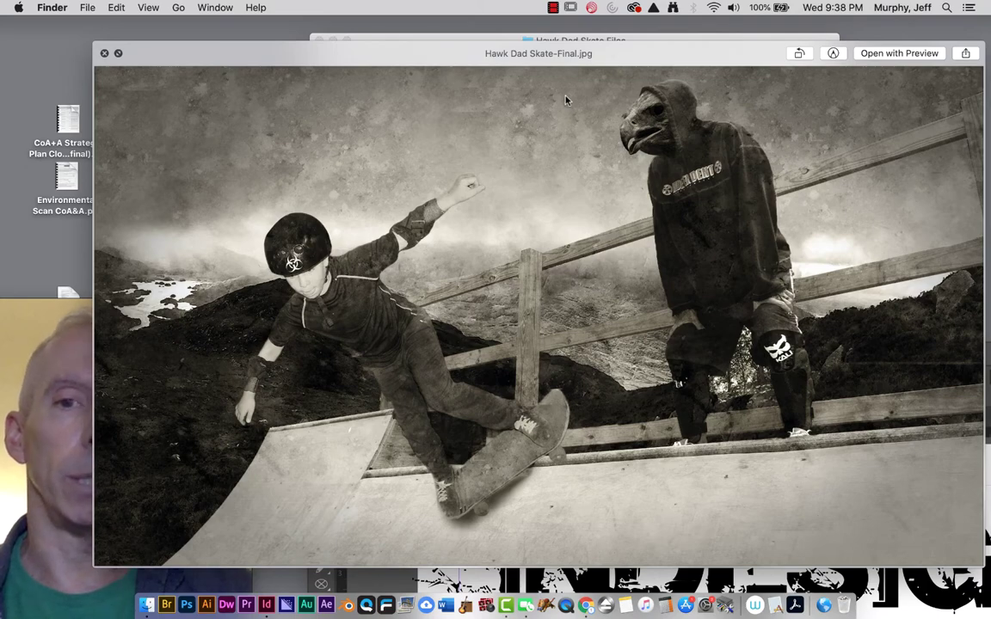
key(Down)
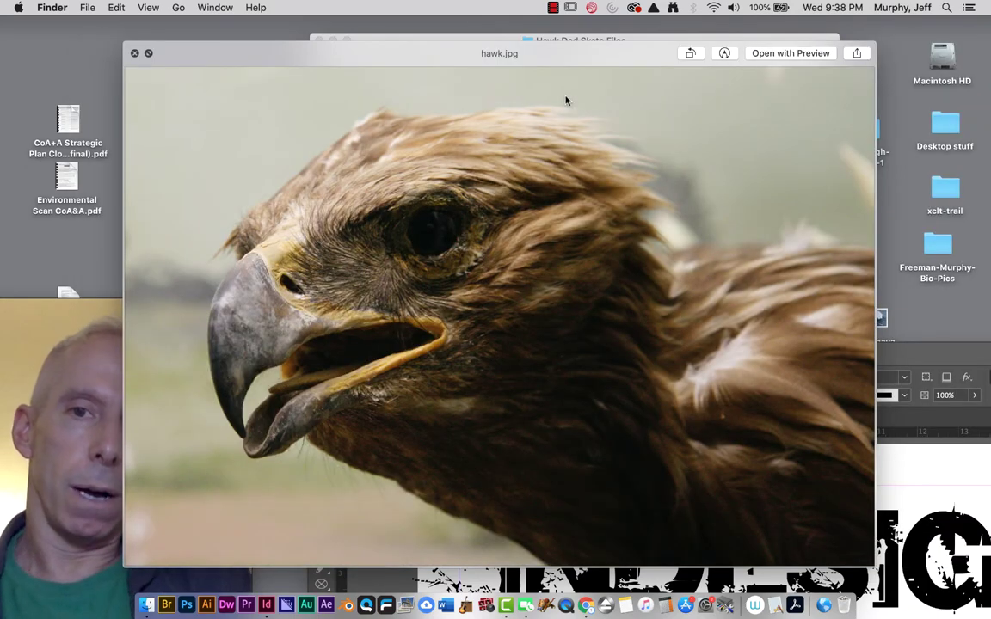
key(Down)
key(Down)
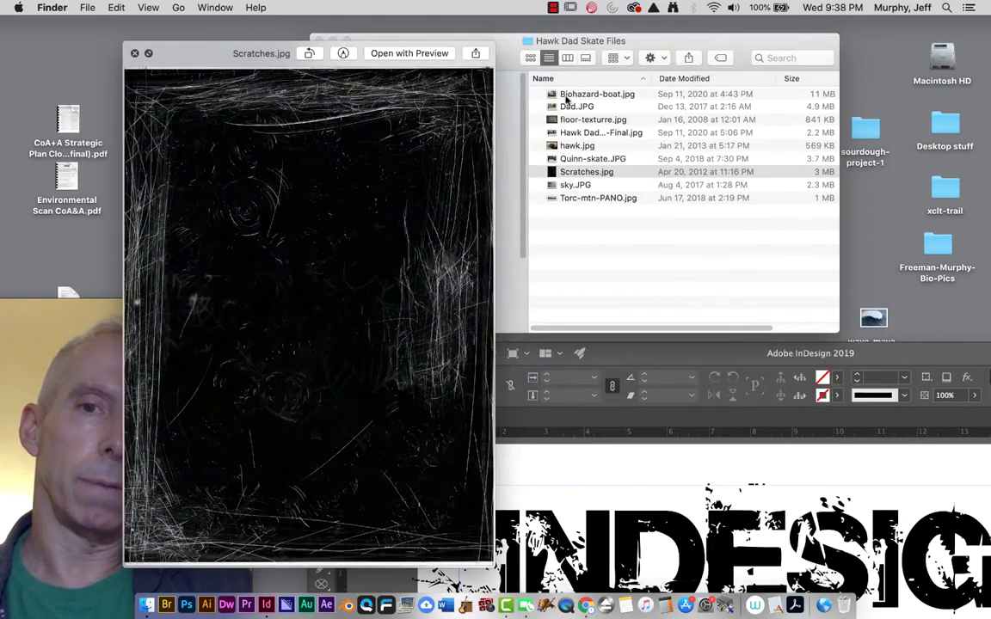
key(Down)
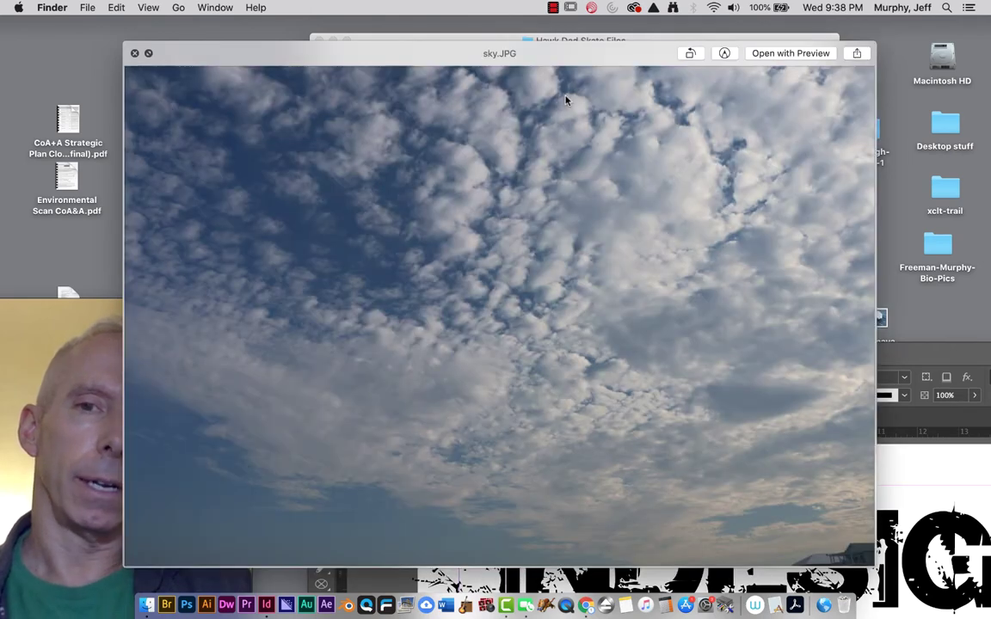
key(Up)
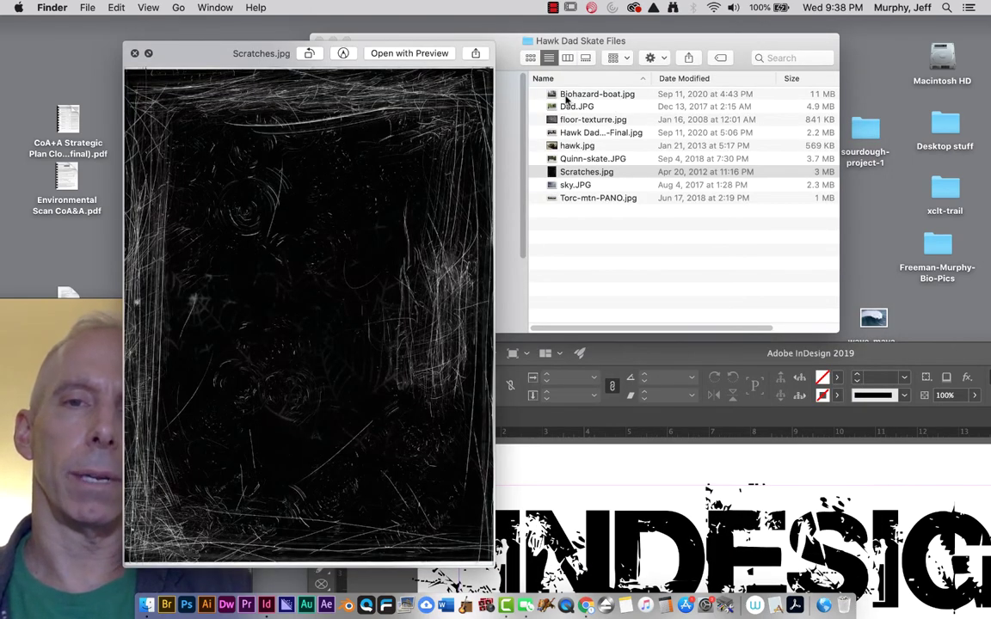
key(Down)
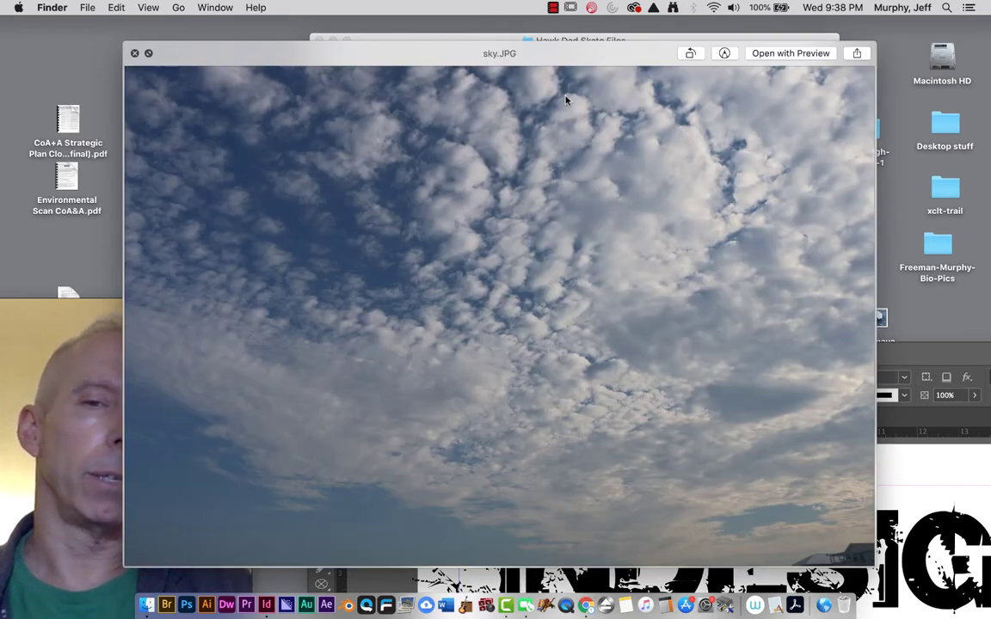
key(Down)
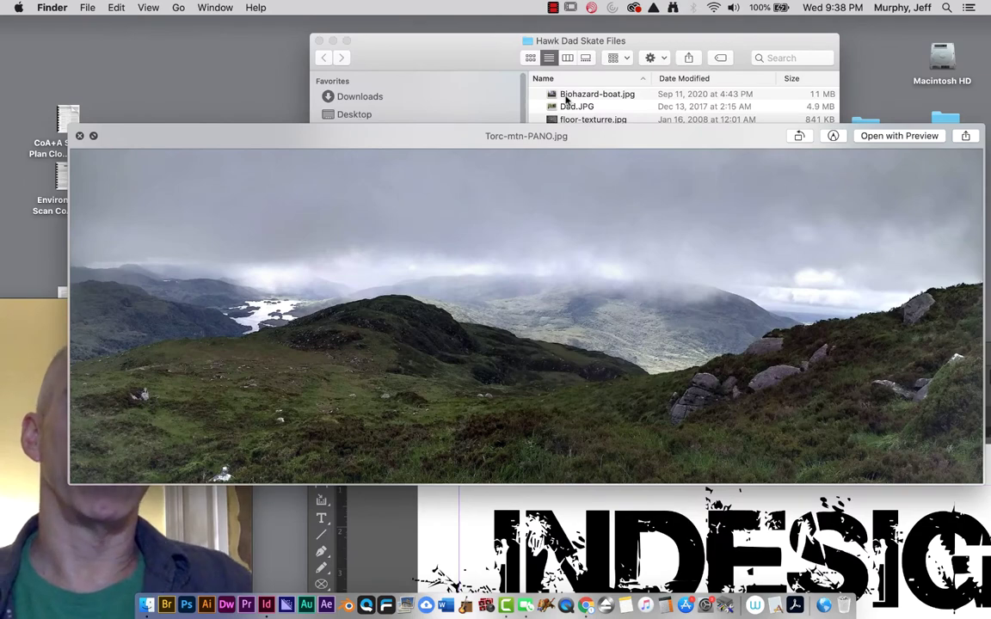
- Close the preview, step back up to Biohazard-boat.jpg, and return to InDesign
click(79, 136)
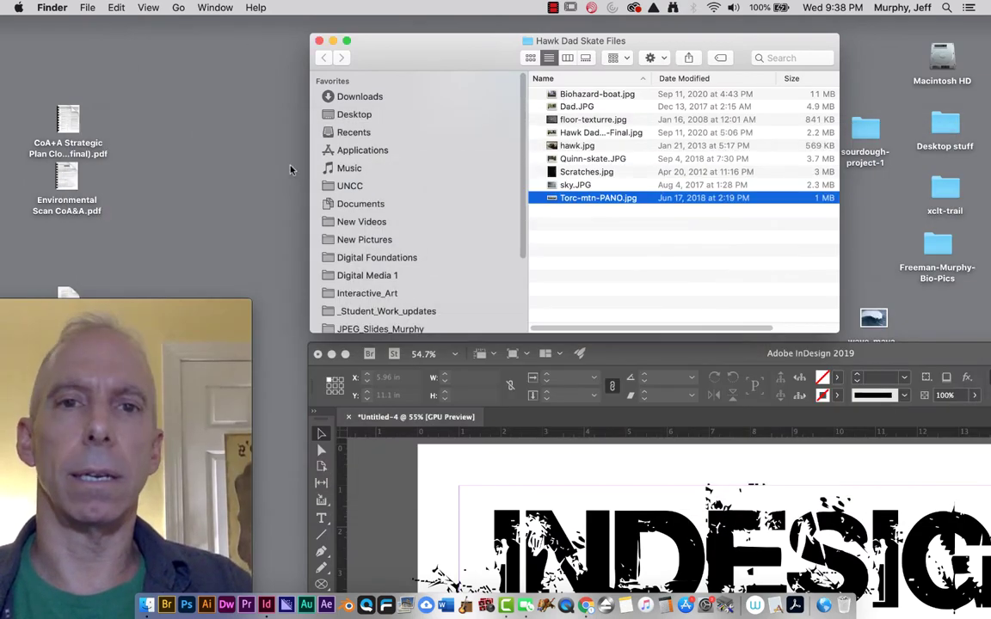
click(579, 232)
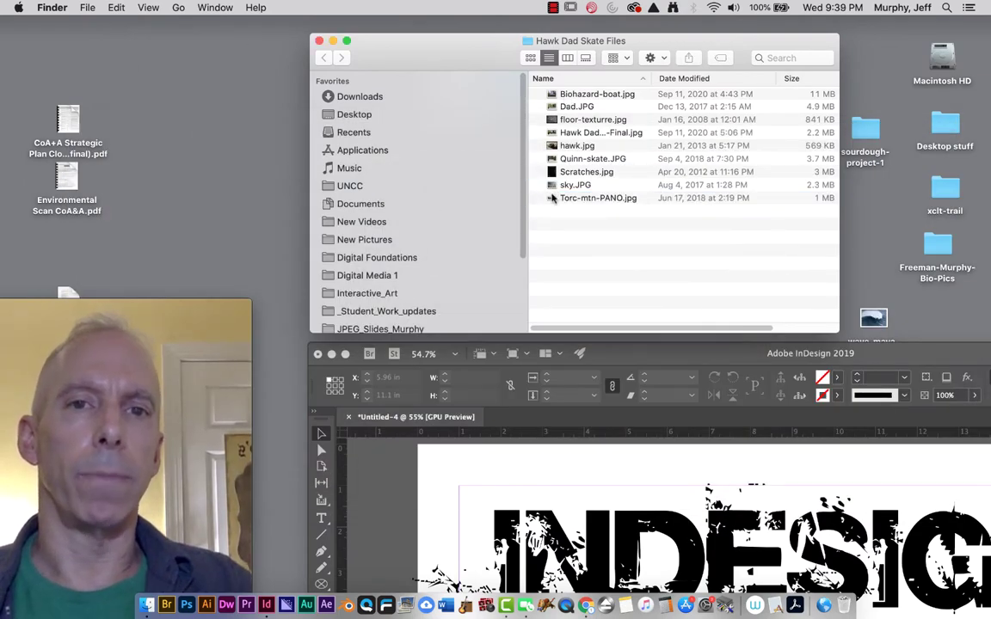
click(551, 199)
key(Up)
key(Up)
key(Up)
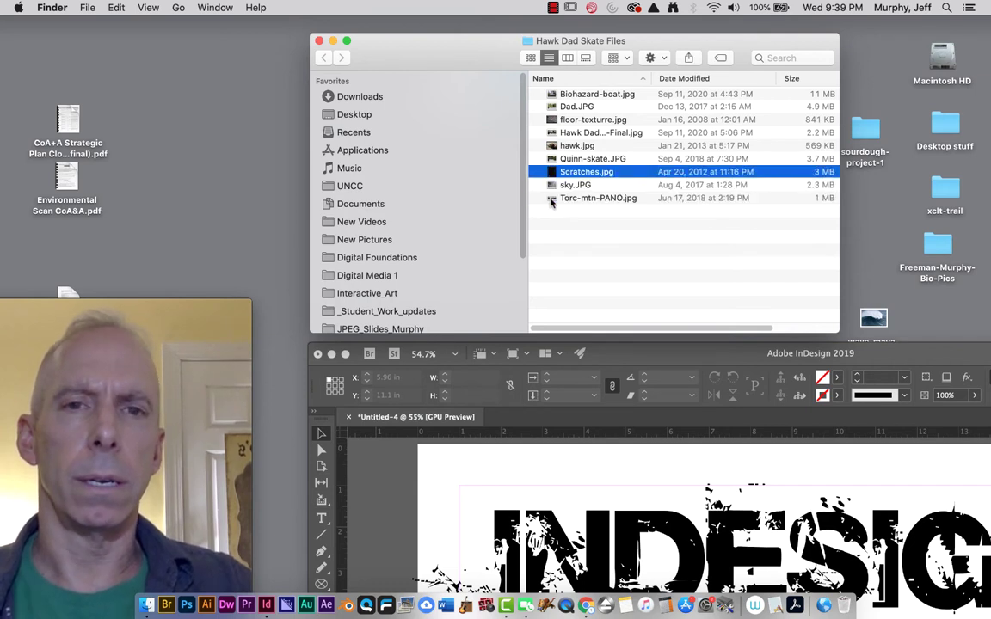
key(Up)
key(Up)
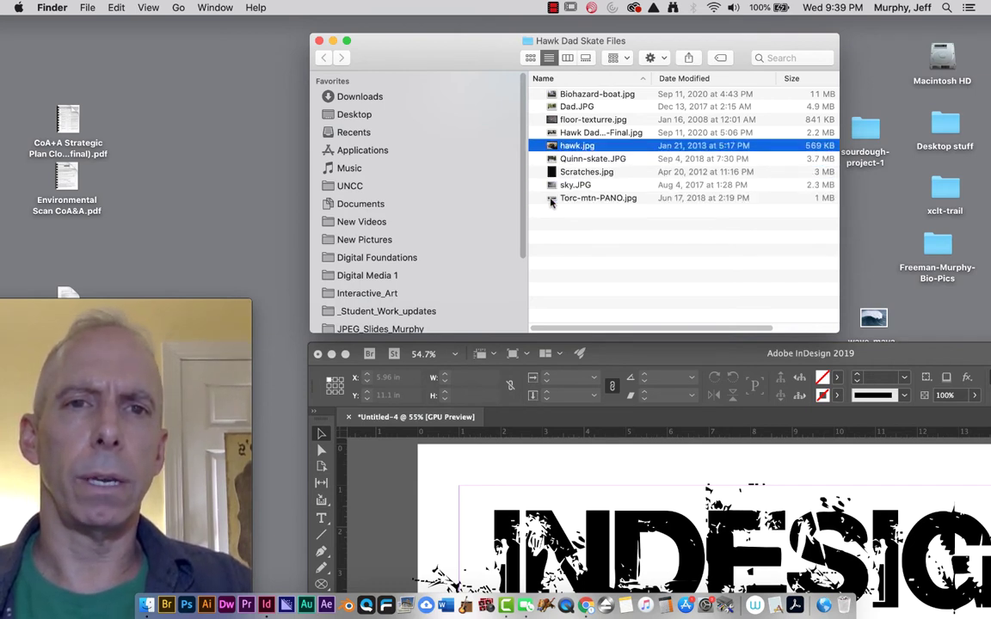
key(Up)
key(Up)
key(Up)
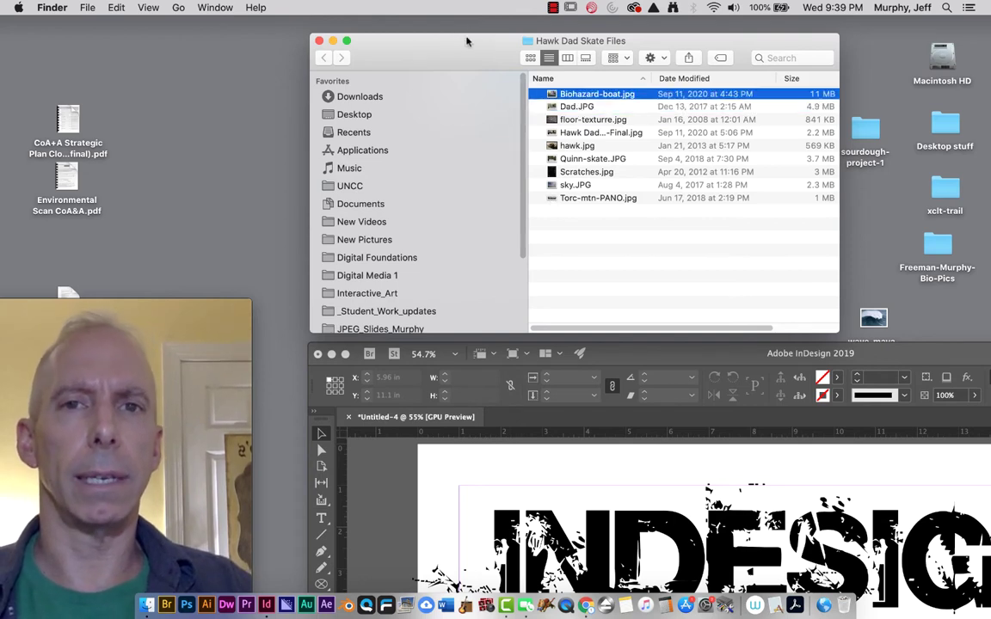
drag(463, 50, 483, 41)
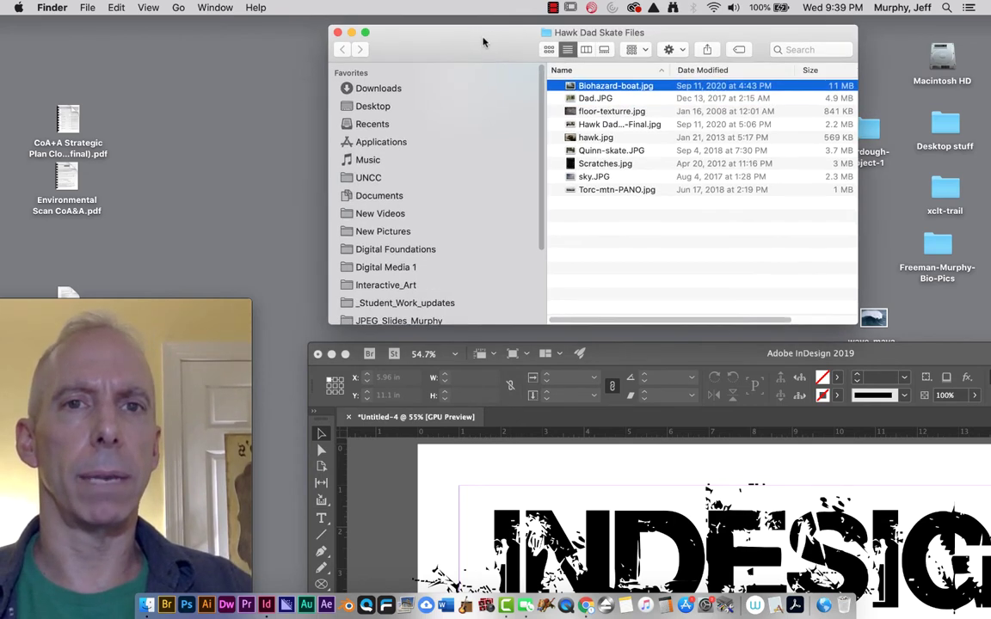
click(612, 353)
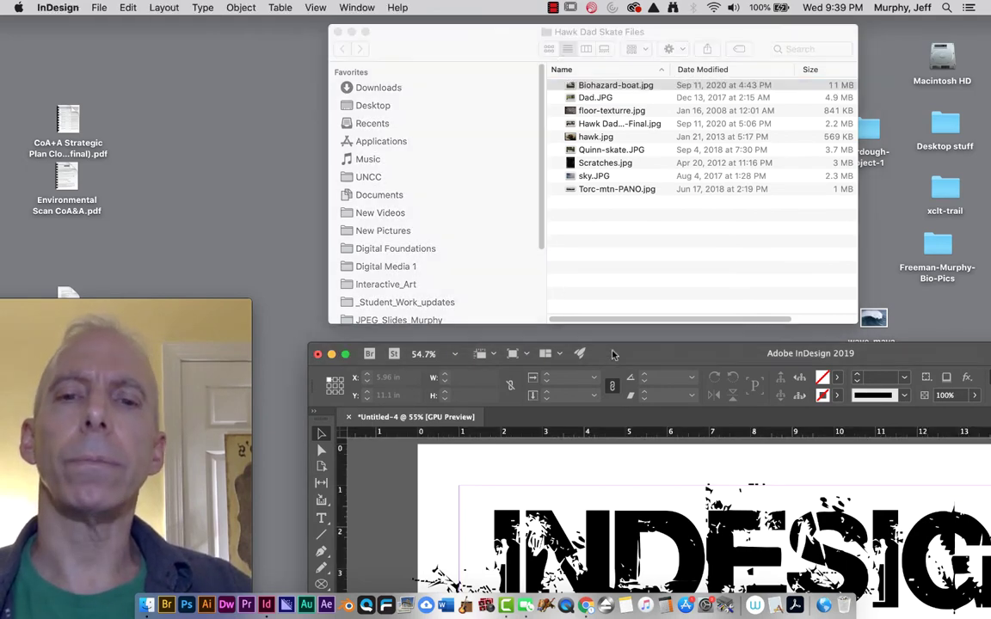
- Maximise the InDesign window and close Untitled-4 without saving
double_click(602, 353)
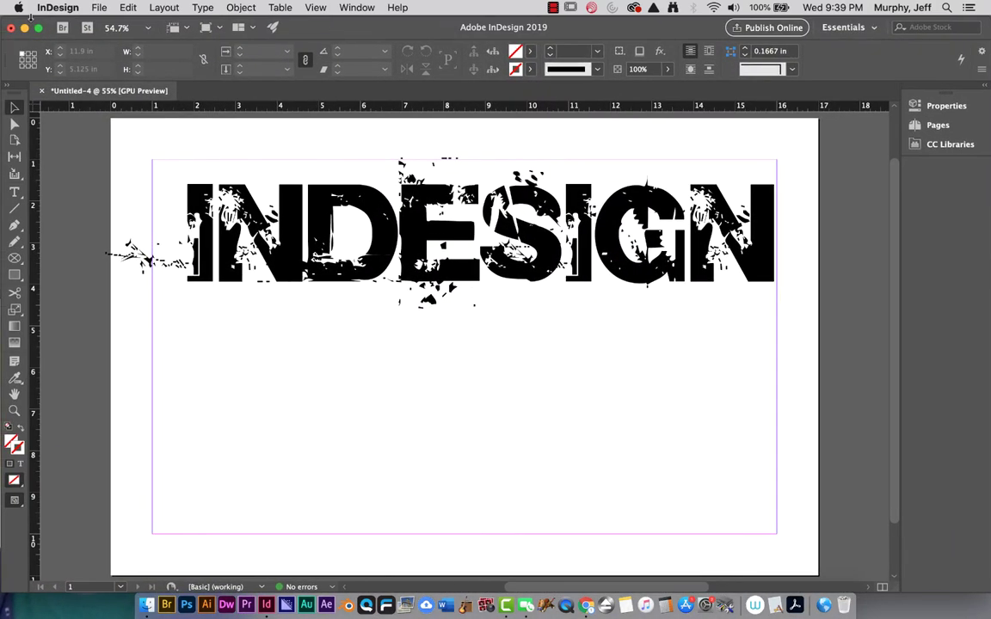
click(40, 91)
click(502, 327)
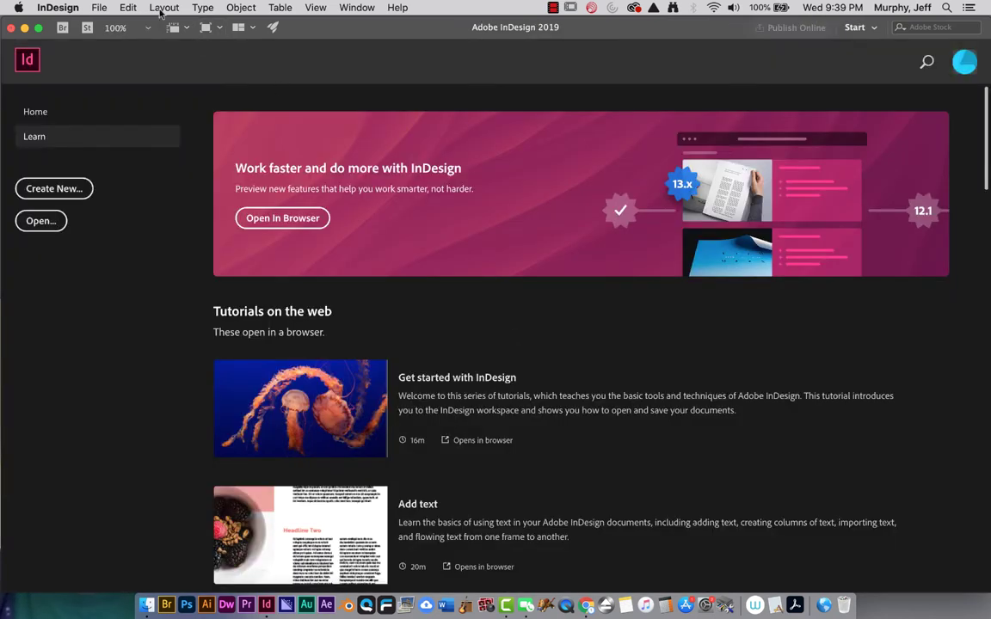
- Start a new 11 x 17 in portrait document with 1 in margins
click(95, 7)
mouse_move(97, 25)
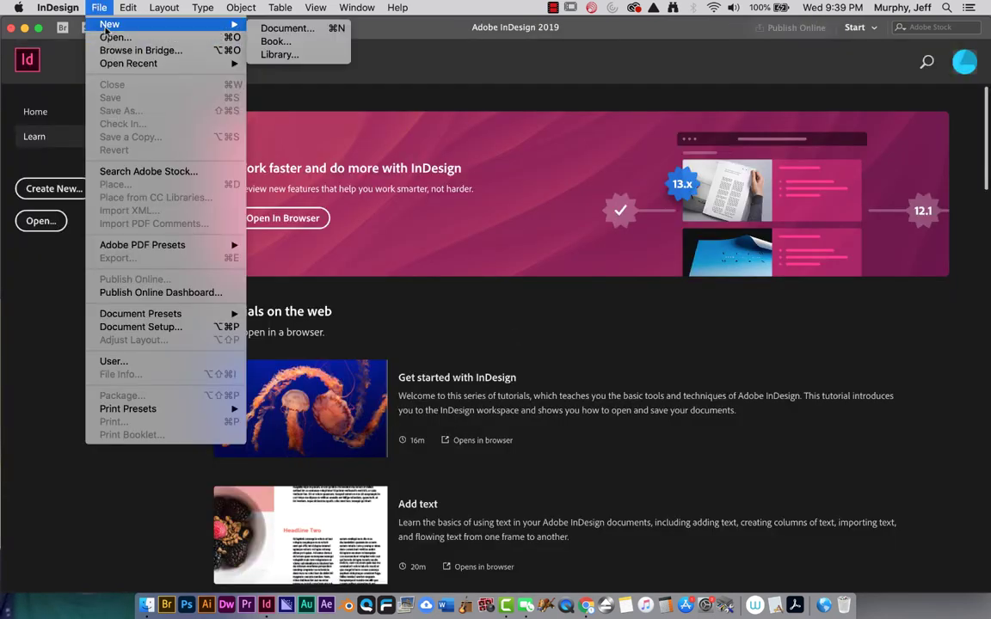
click(284, 28)
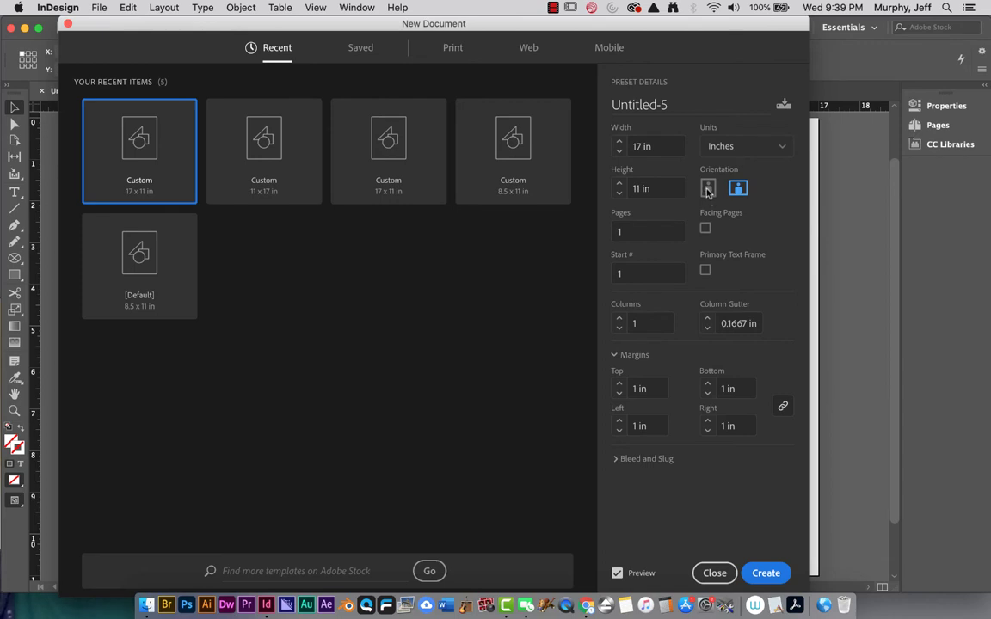
click(708, 191)
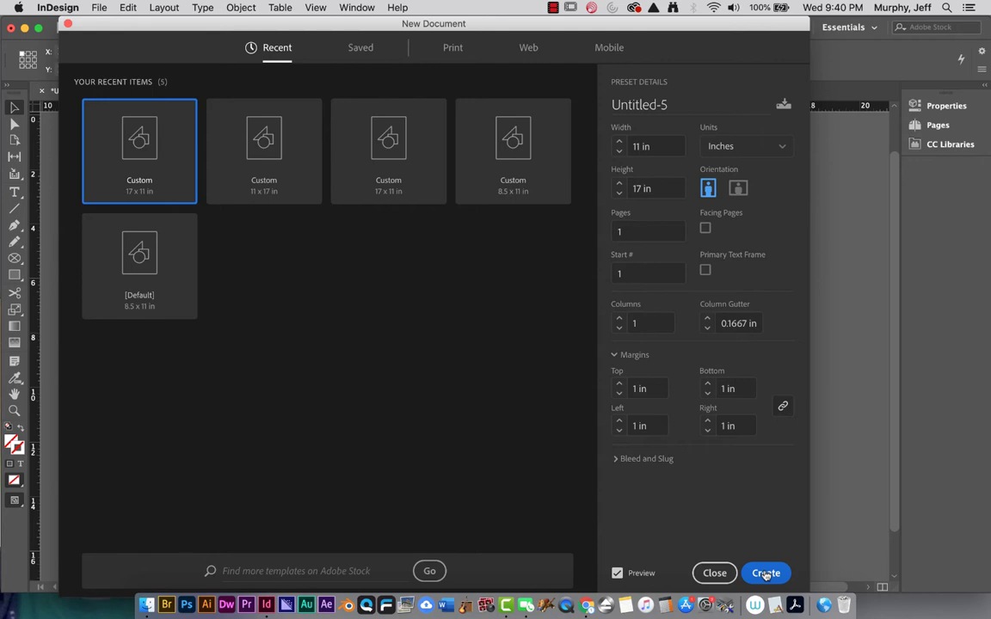
- Create the 11 x 17 in document and cycle through the Type, Pen and Line tools
click(766, 573)
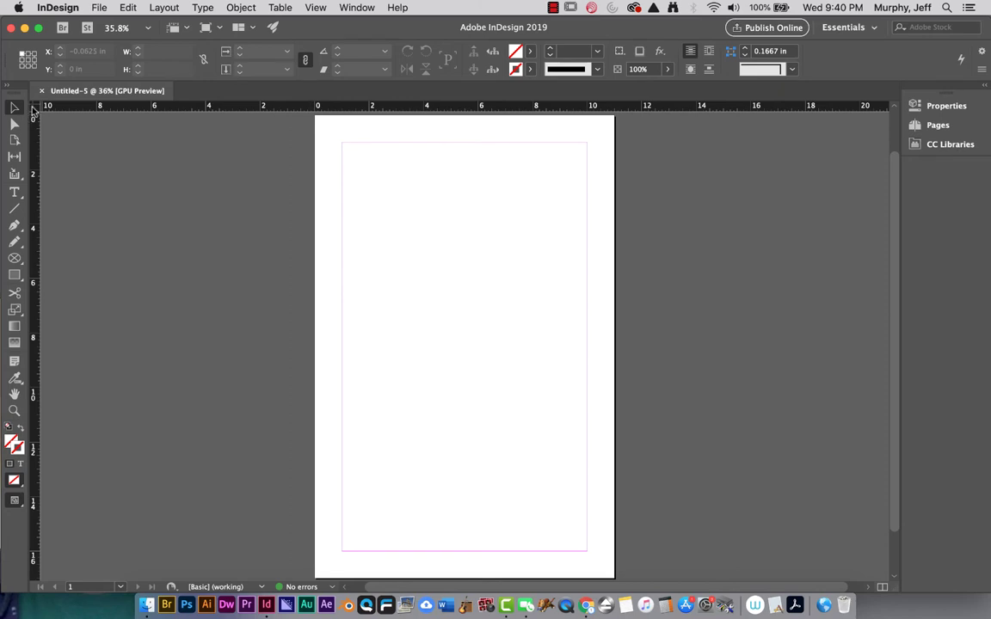
mouse_move(33, 105)
mouse_down()
mouse_move(366, 210)
mouse_move(422, 206)
mouse_move(414, 213)
mouse_move(32, 105)
mouse_up()
click(14, 191)
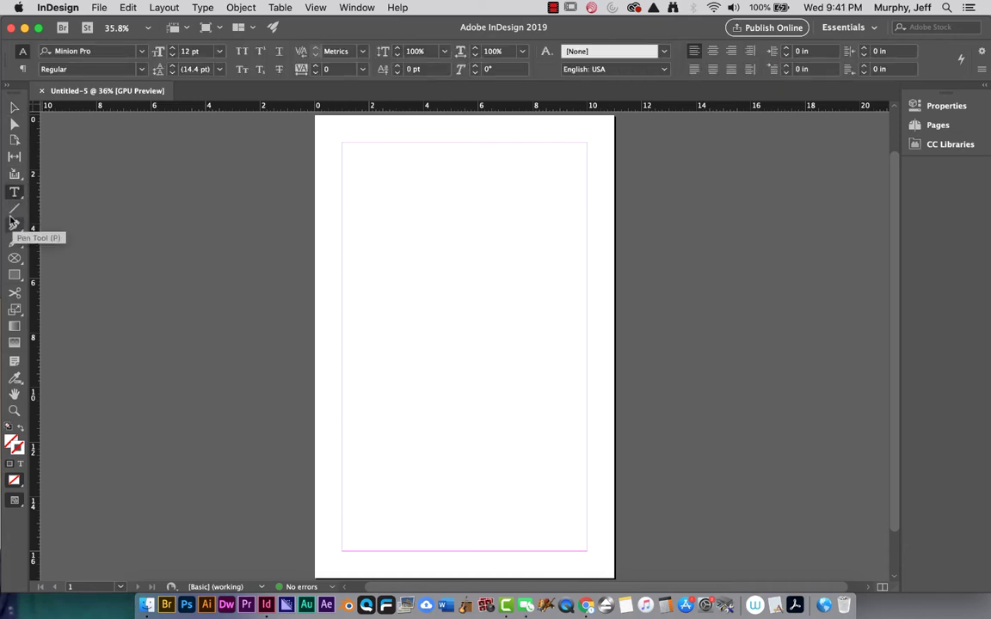
click(14, 222)
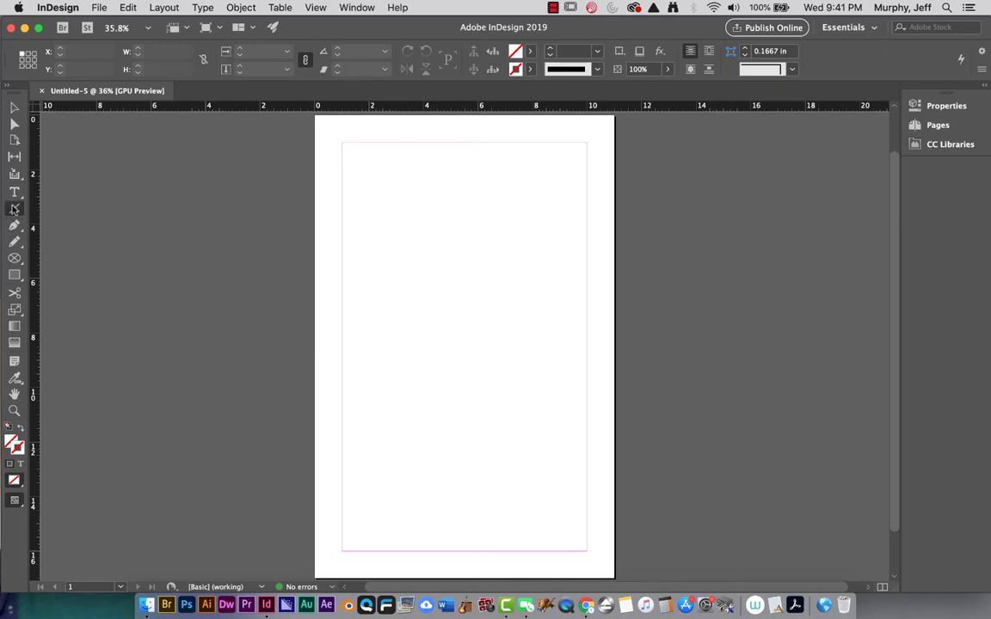
click(14, 210)
- Pick the Rectangle Frame Tool from the frame shapes flyout
click(15, 260)
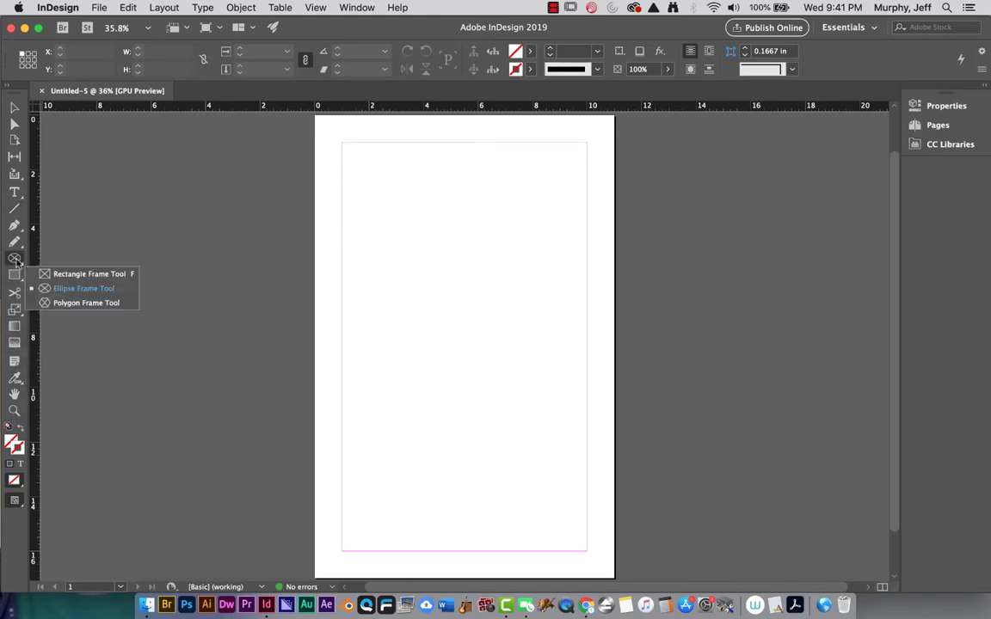
click(78, 274)
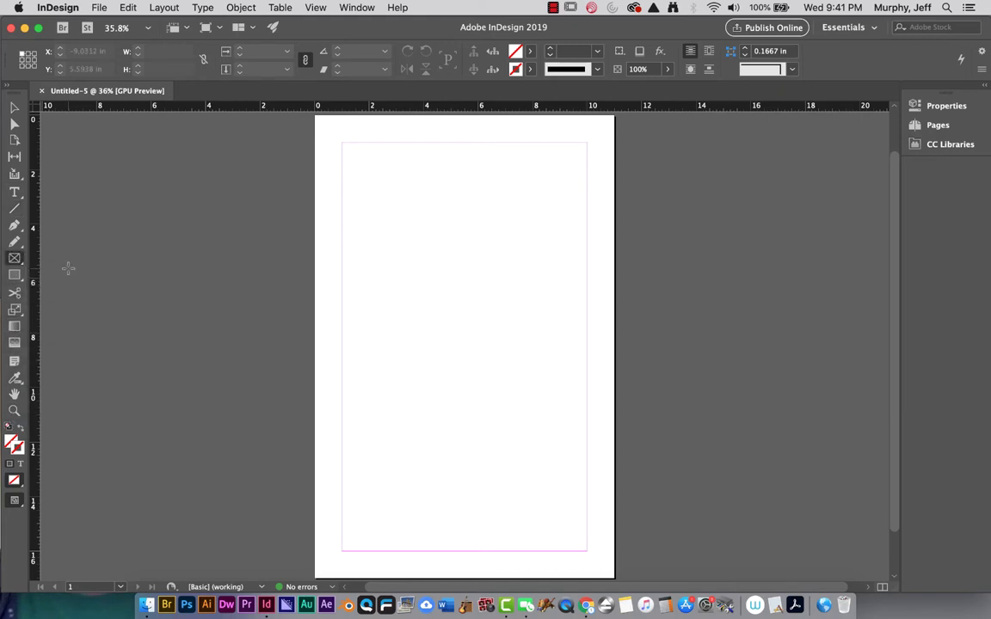
click(15, 259)
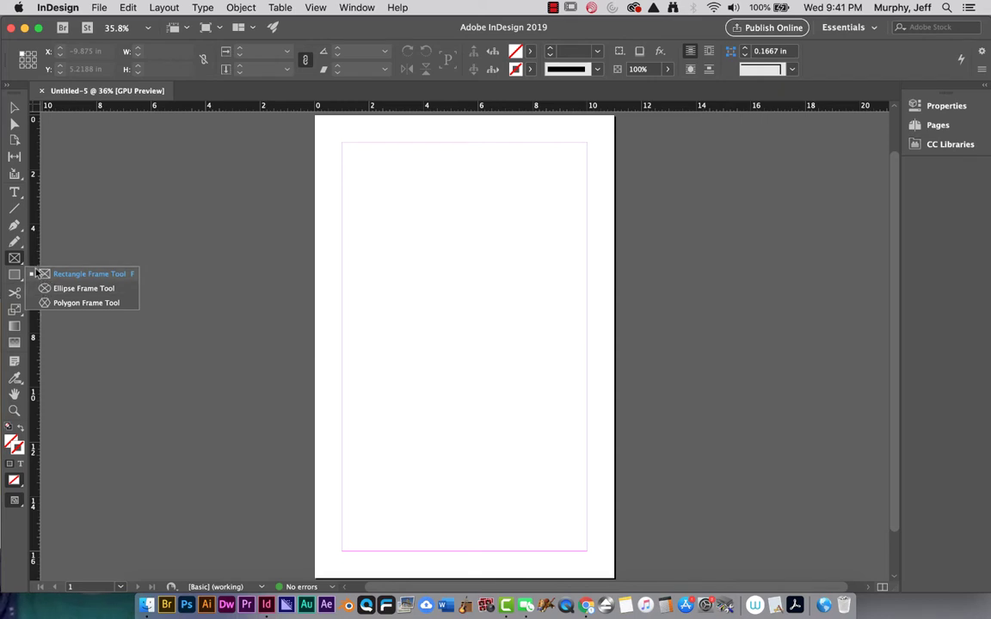
click(86, 274)
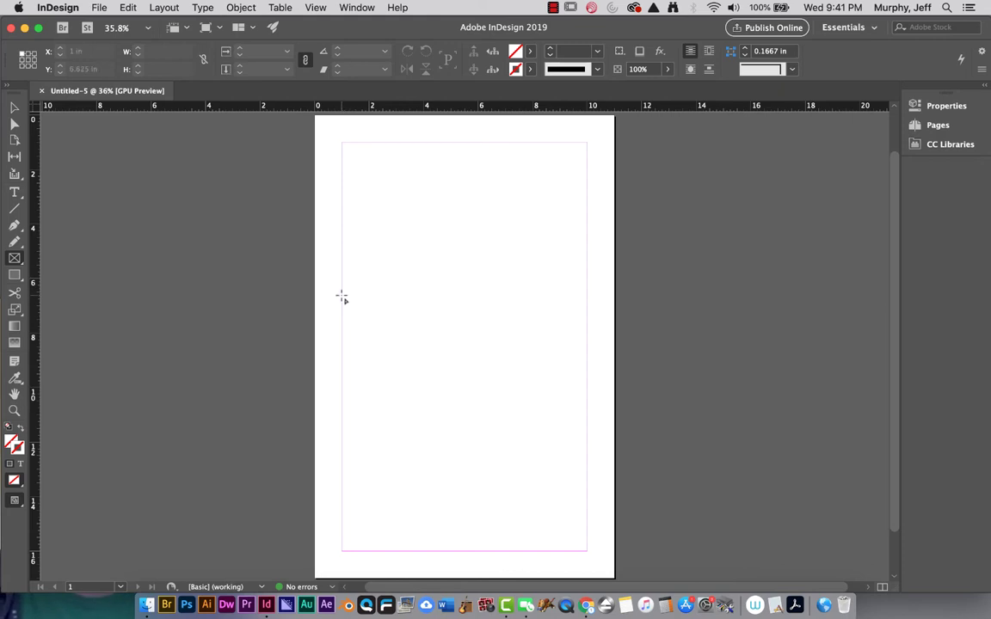
- Draw a 9 x 5.125 in frame between the margins and place Hawk Dad Skate-Final.jpg in it
drag(342, 297, 587, 435)
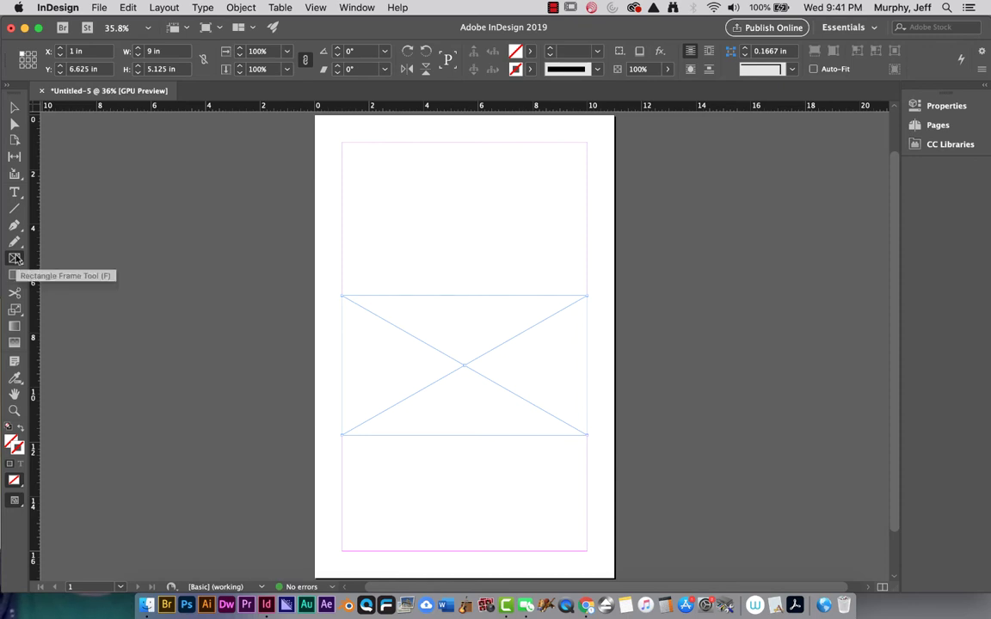
click(96, 6)
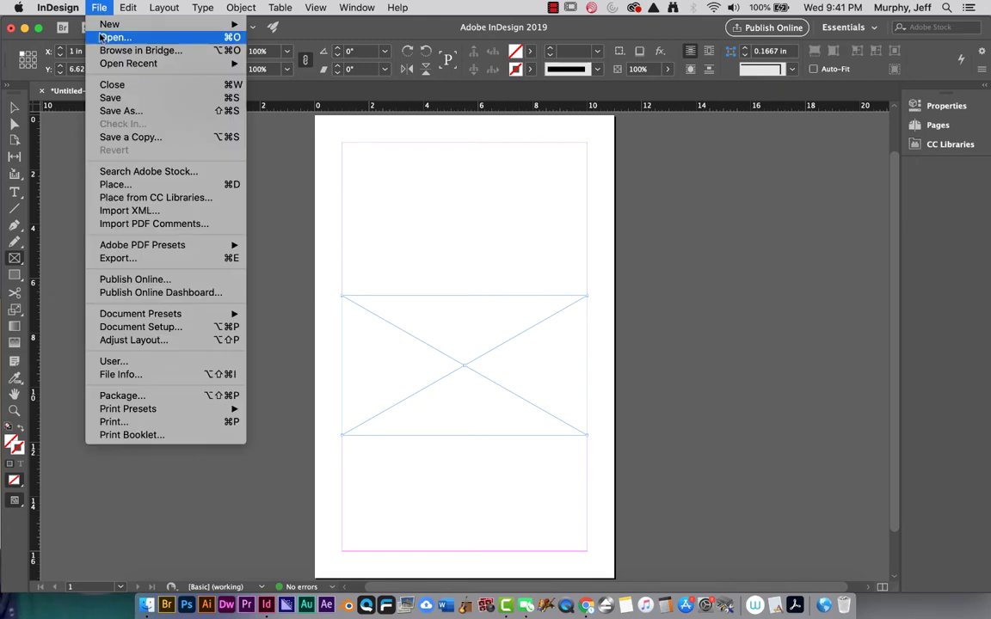
click(122, 185)
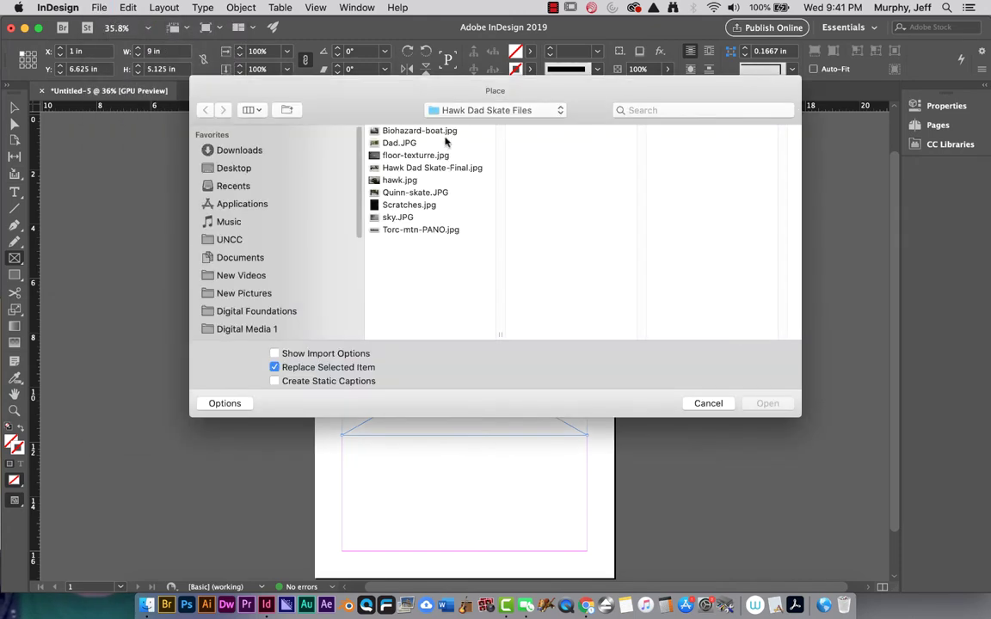
click(431, 168)
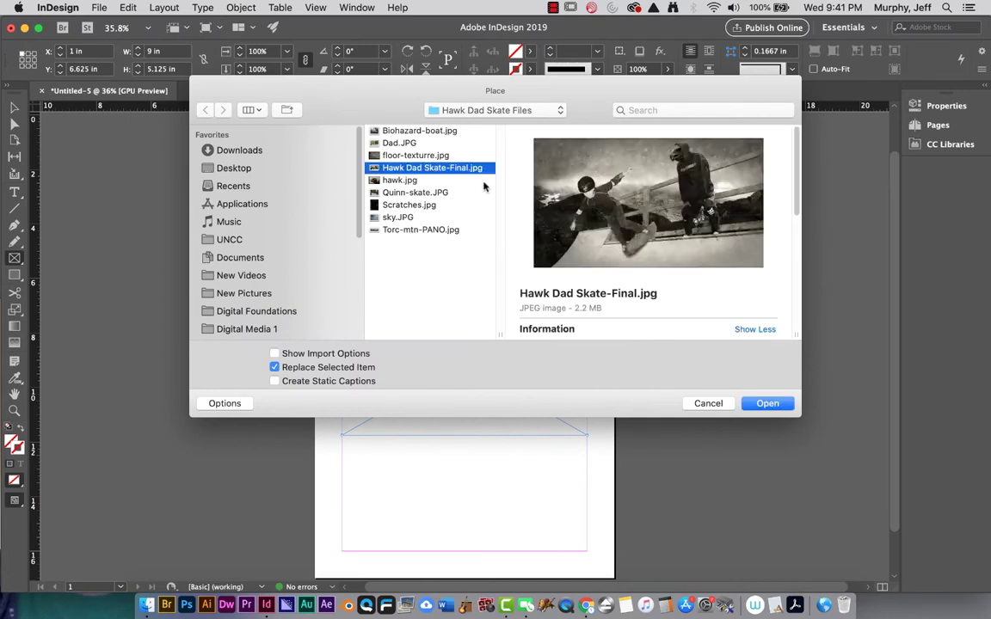
click(766, 404)
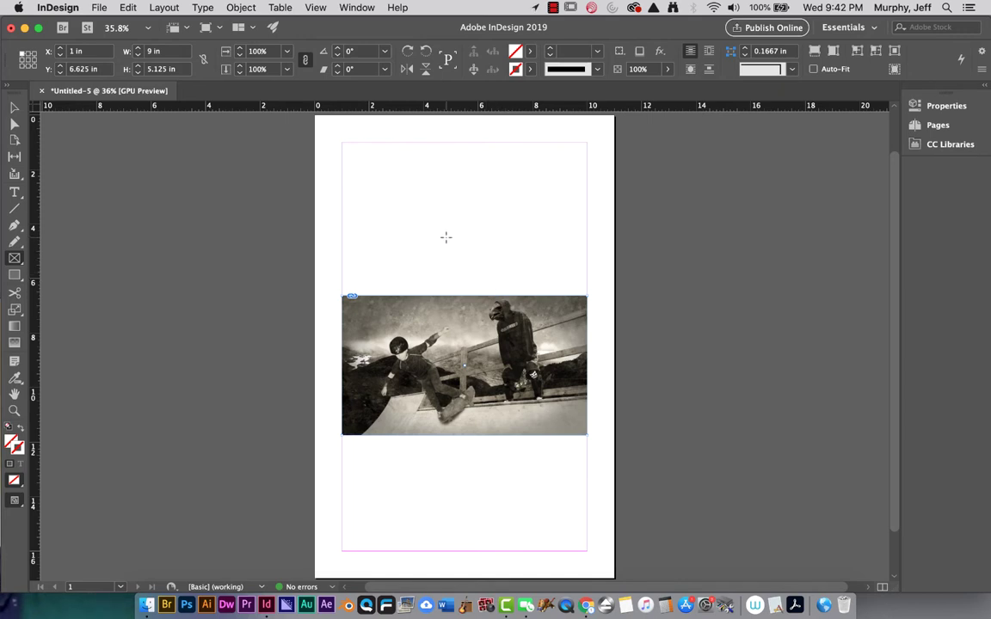
- Nudge the photo frame lower and set its stroke weight to 30 pt
click(15, 110)
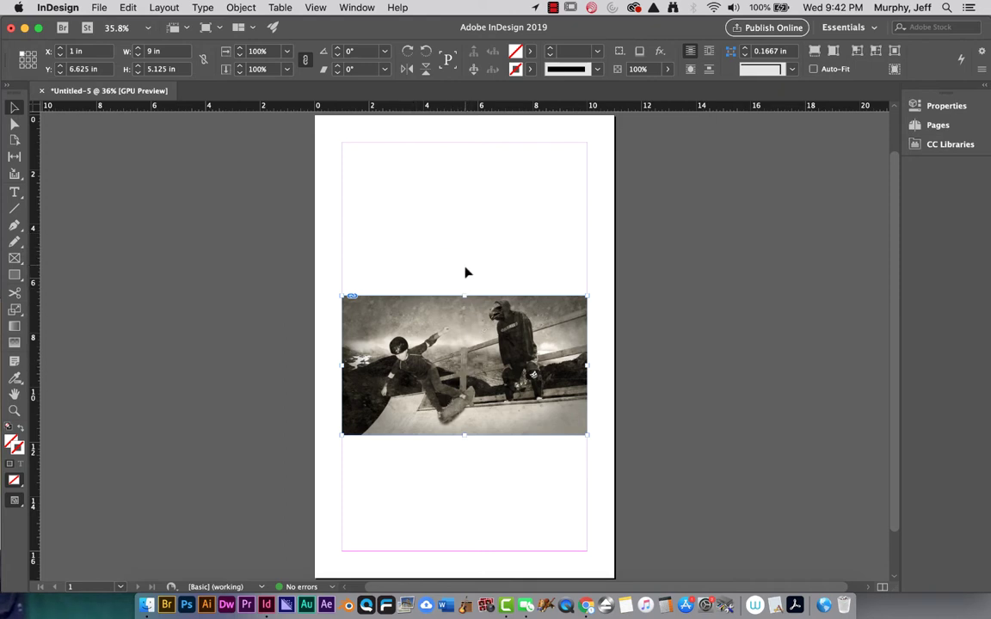
mouse_move(438, 325)
mouse_down()
mouse_move(445, 228)
mouse_move(438, 346)
mouse_up()
click(597, 51)
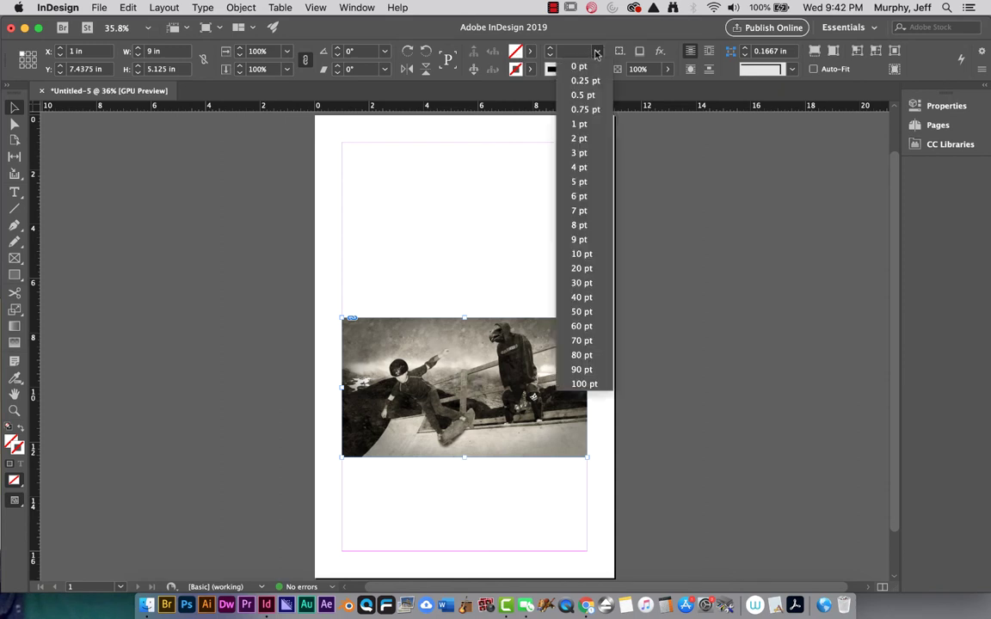
click(579, 197)
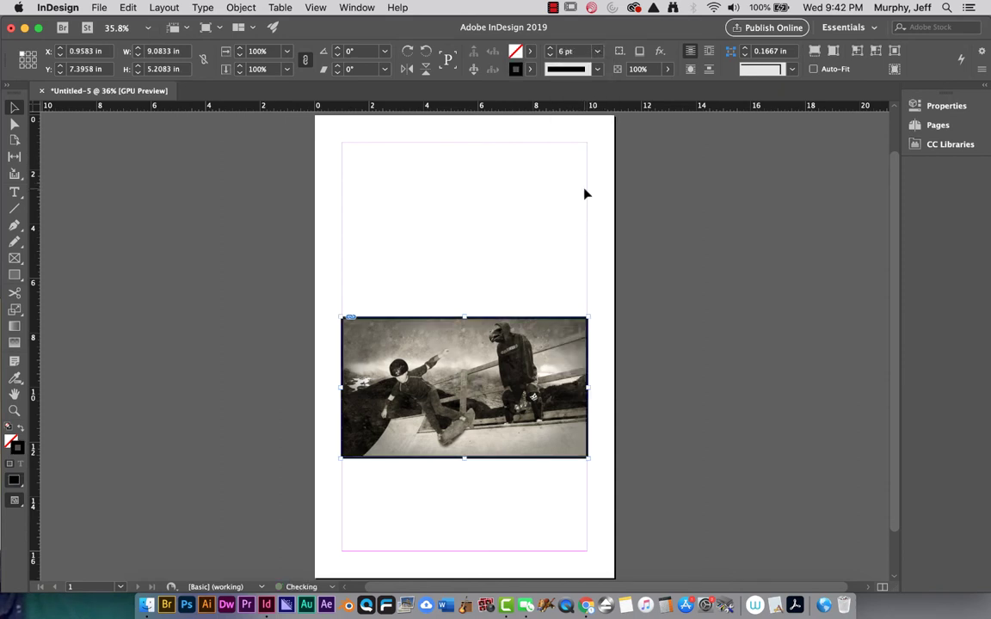
click(600, 53)
click(582, 282)
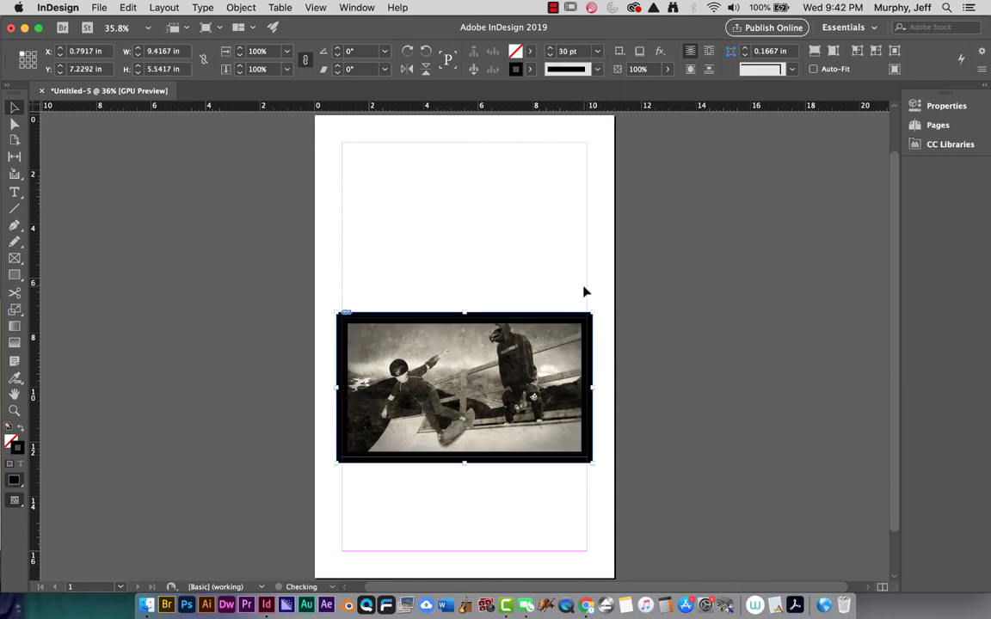
click(457, 258)
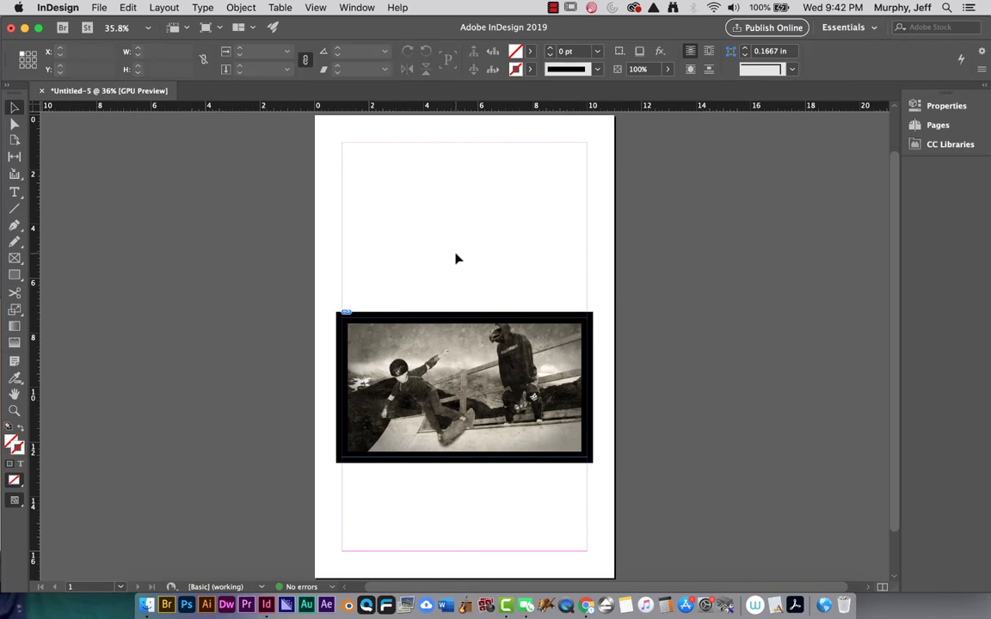
- Drag the bordered frame upward, undo a shift of the photo inside it, and reselect the photo
drag(460, 343, 452, 295)
click(459, 343)
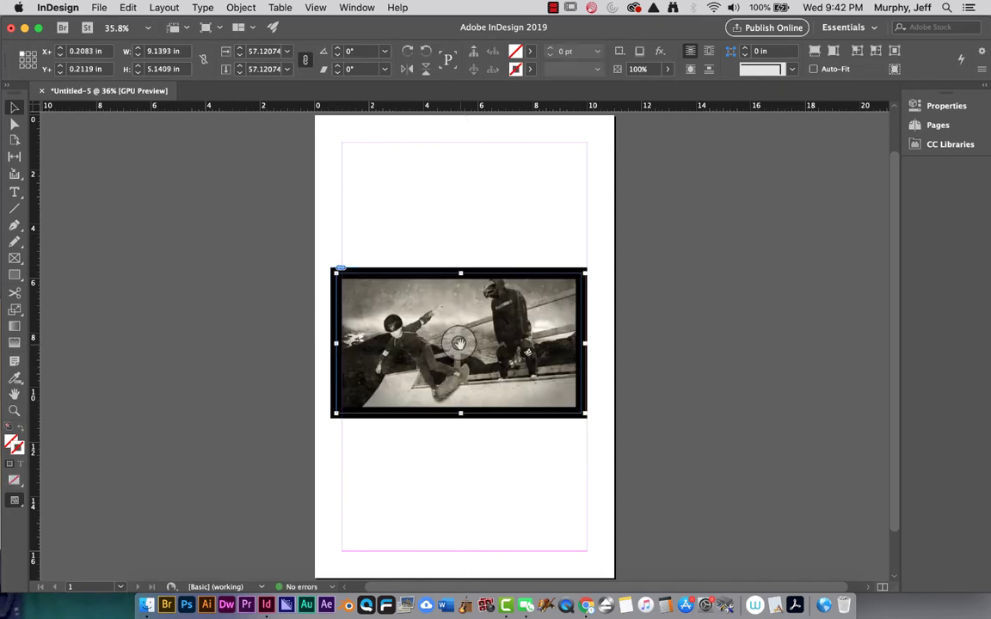
drag(459, 343, 497, 360)
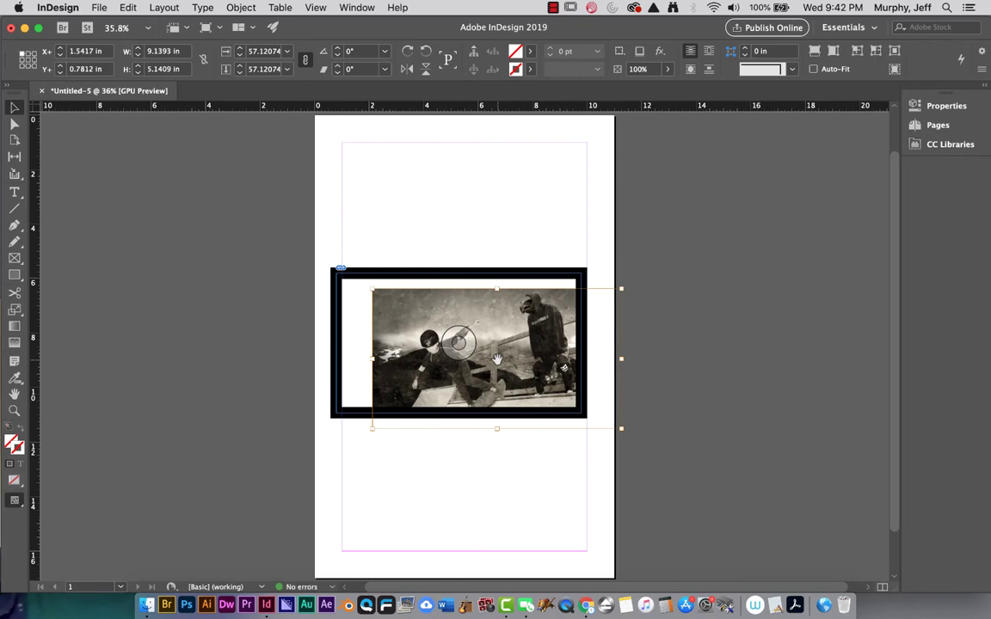
key(super+z)
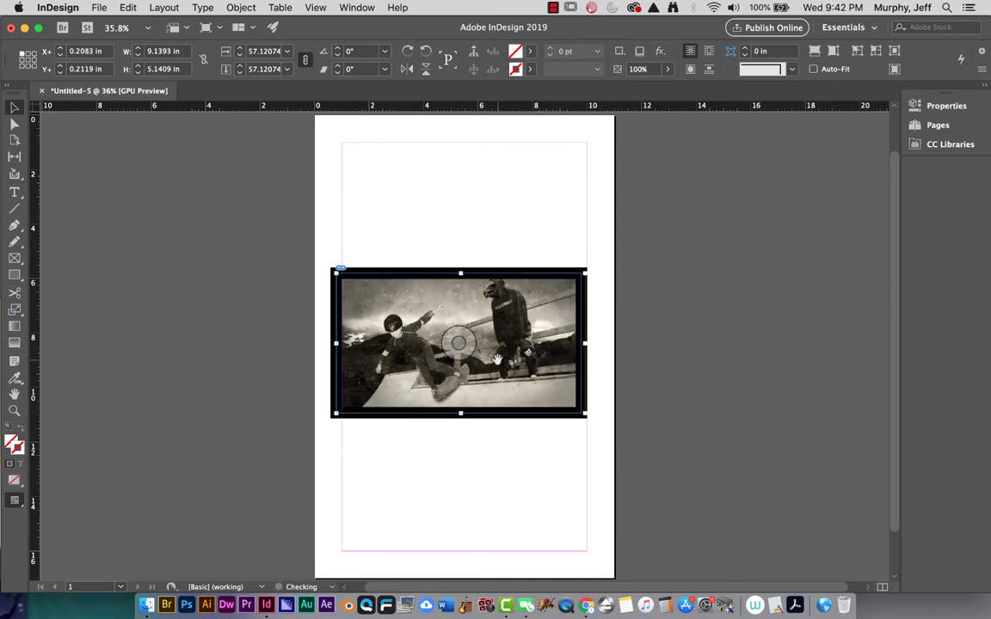
click(526, 254)
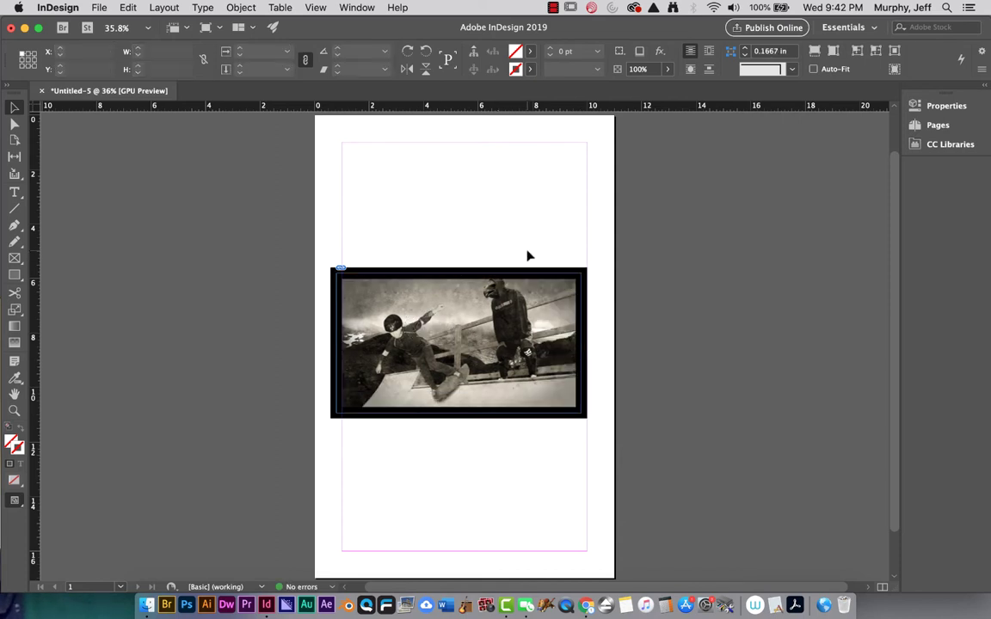
click(458, 342)
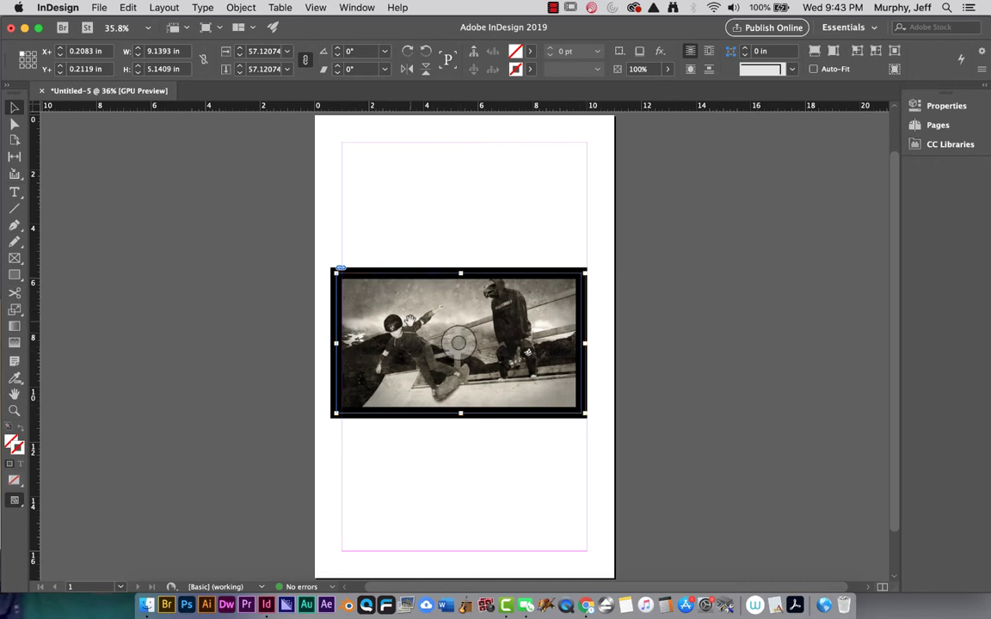
click(449, 250)
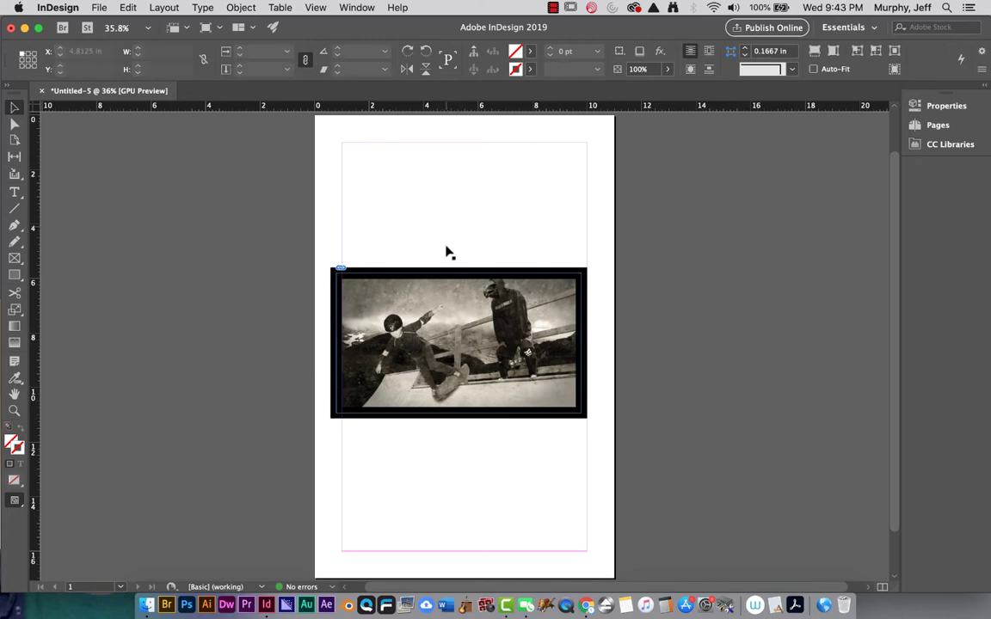
click(460, 343)
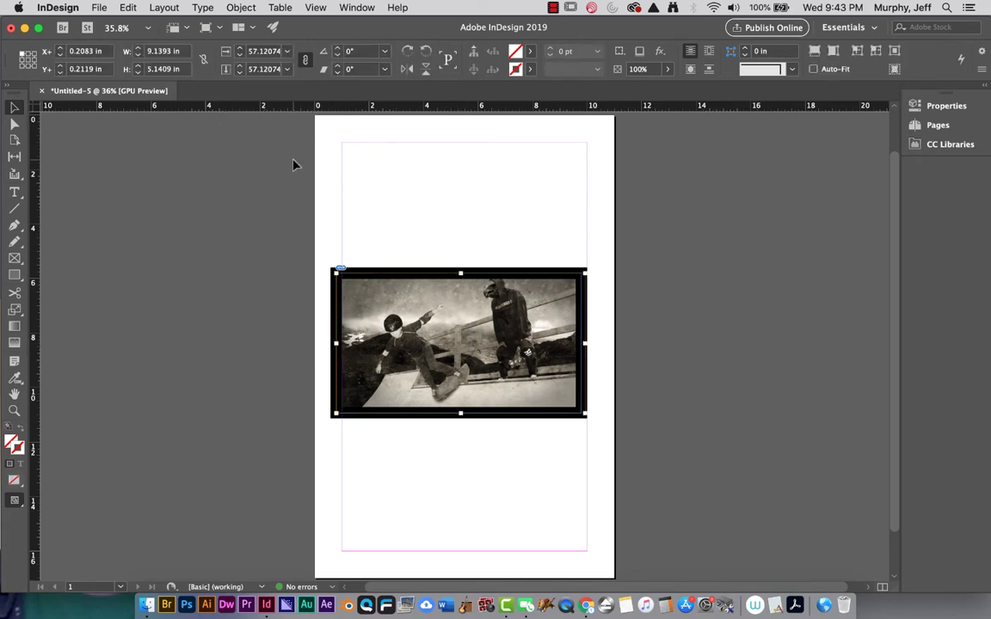
- Scale the photo to 100% and slide it so the hawk-masked figure fills the frame
double_click(259, 51)
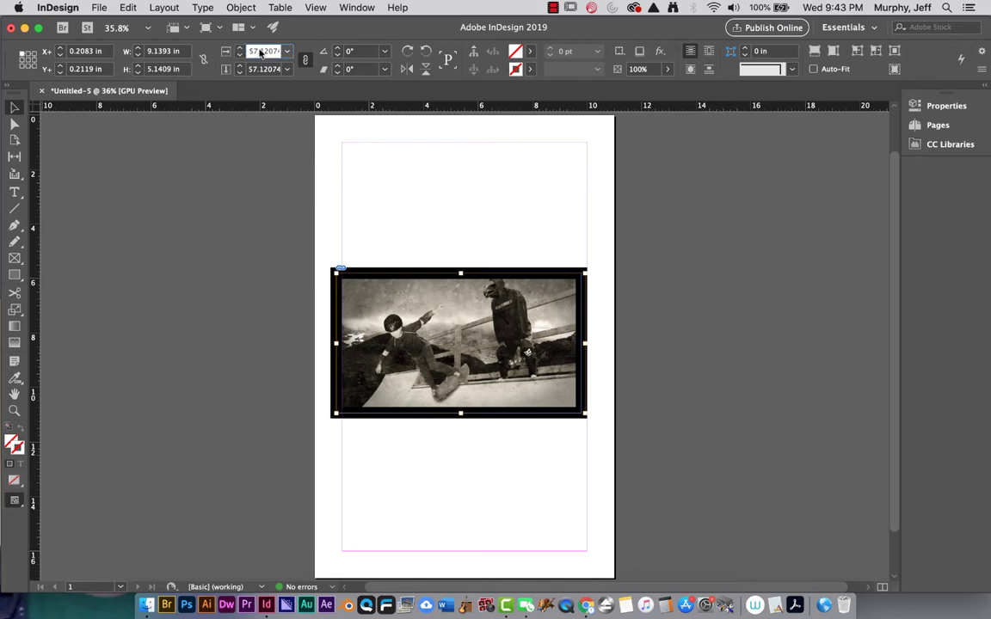
double_click(261, 52)
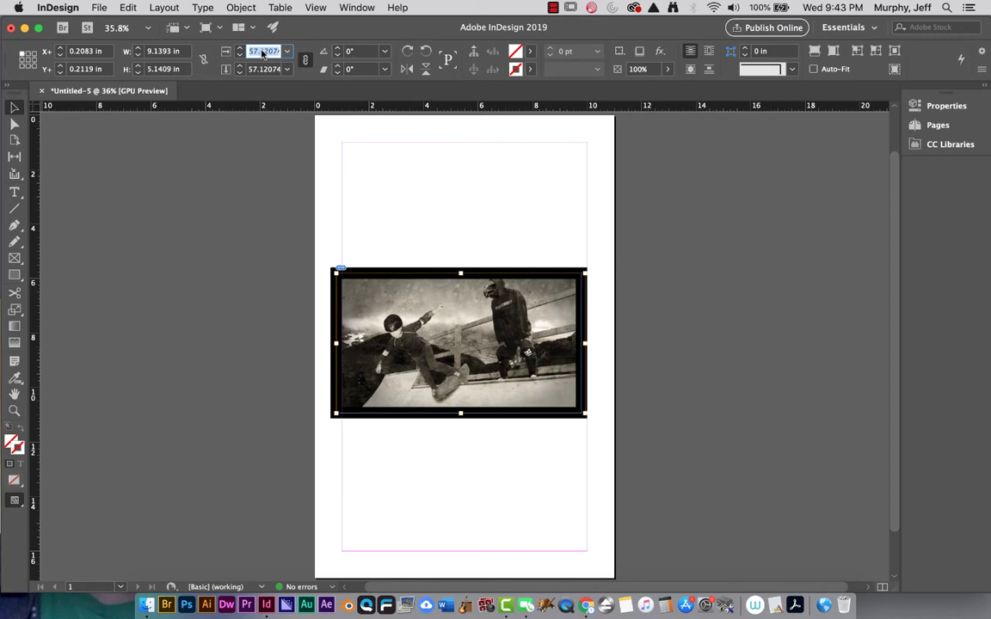
text(90)
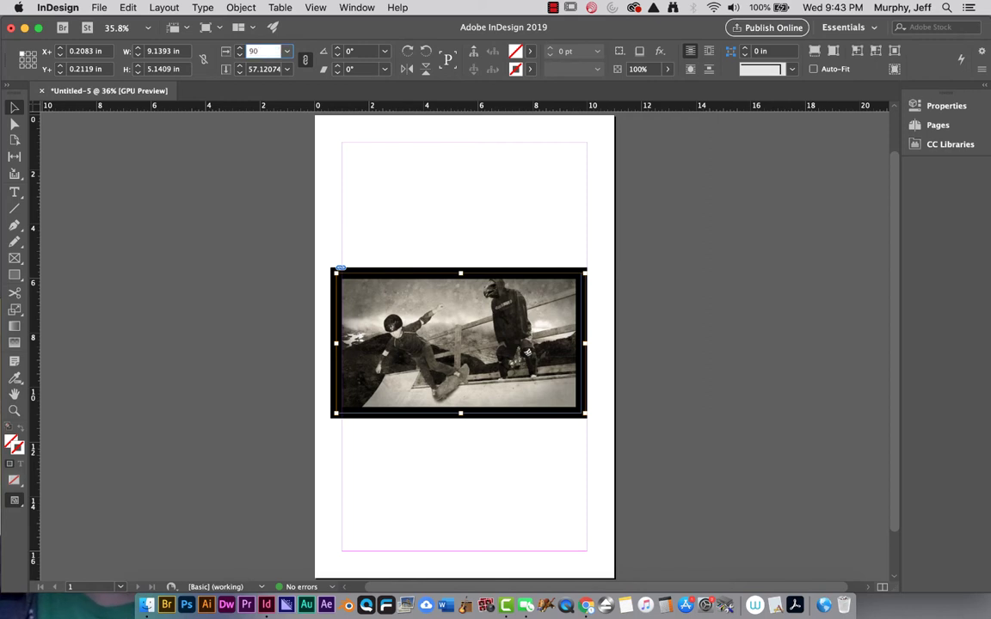
key(BackSpace)
key(BackSpace)
text(100)
key(Tab)
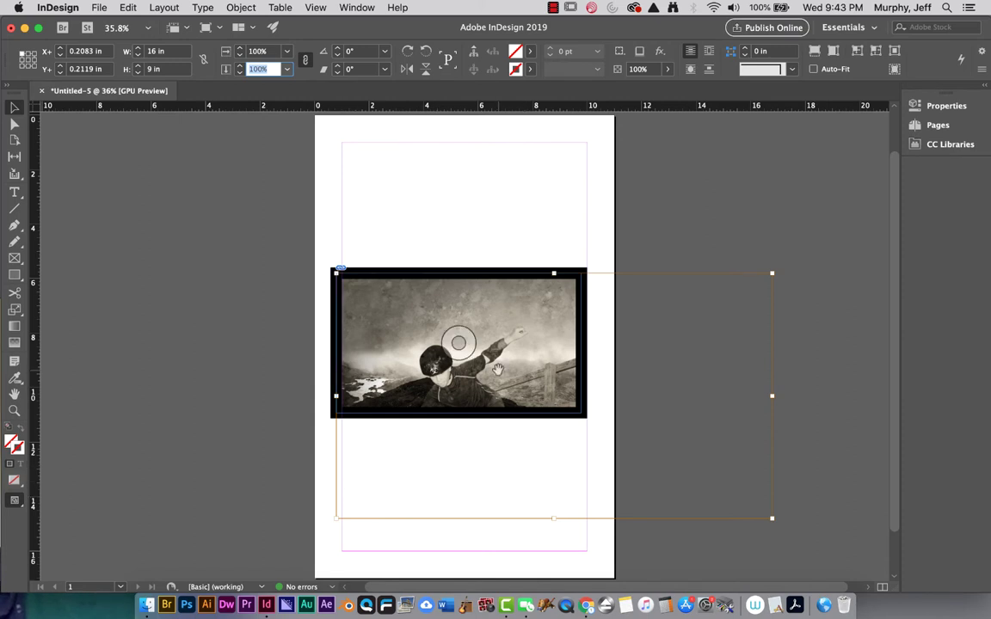
click(463, 342)
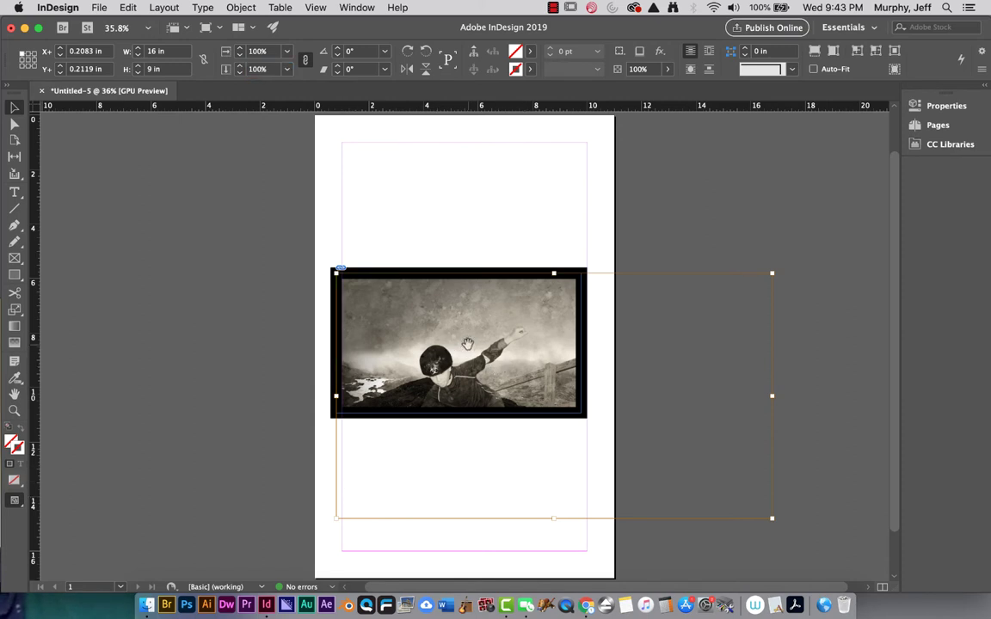
drag(750, 522, 599, 515)
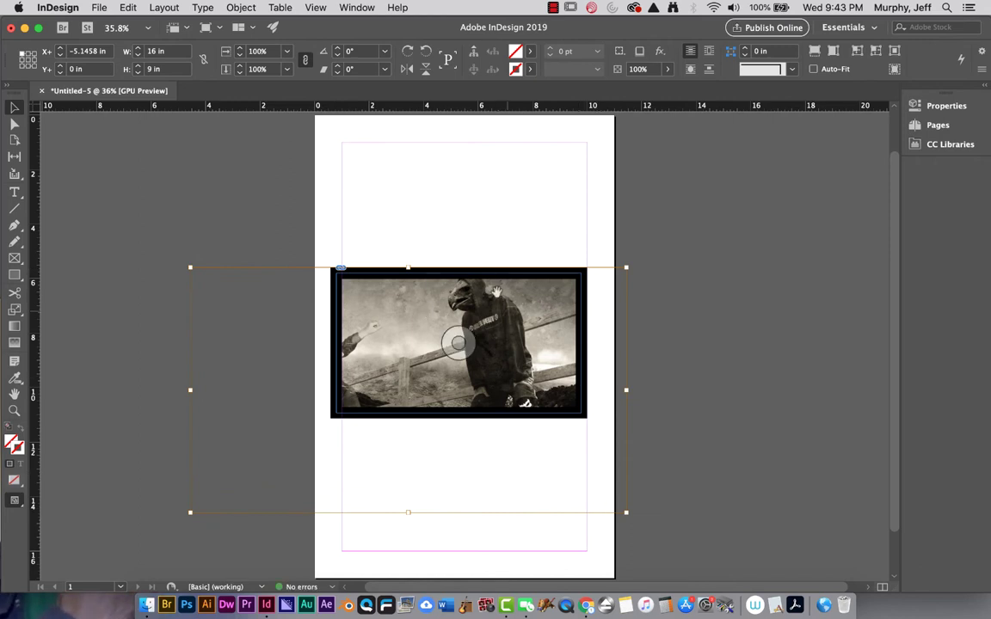
- Change the frame stroke to 1 pt and snap the frame to the left margin at X 1 in
click(478, 226)
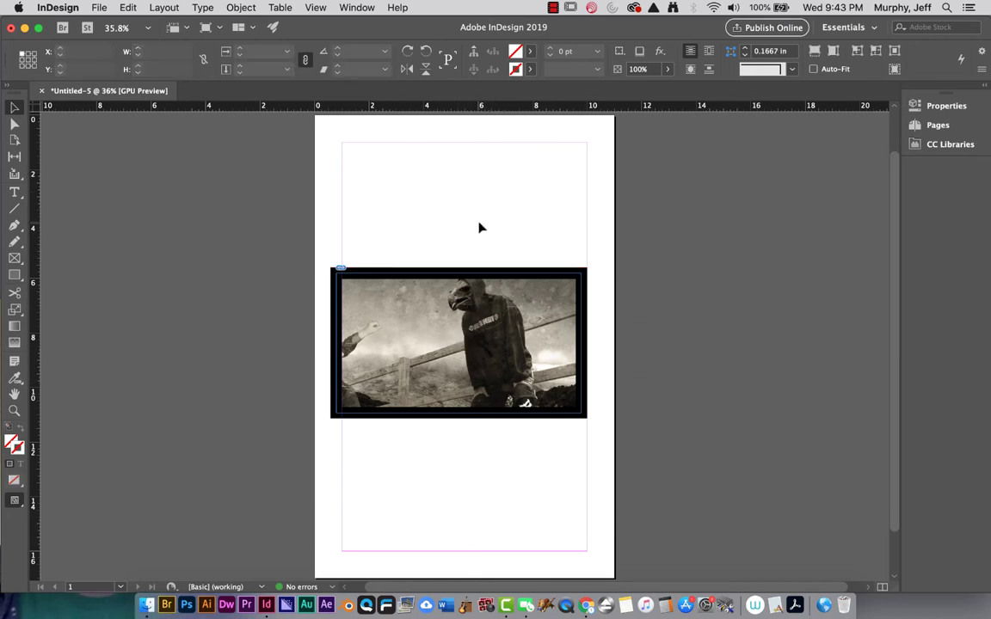
click(471, 335)
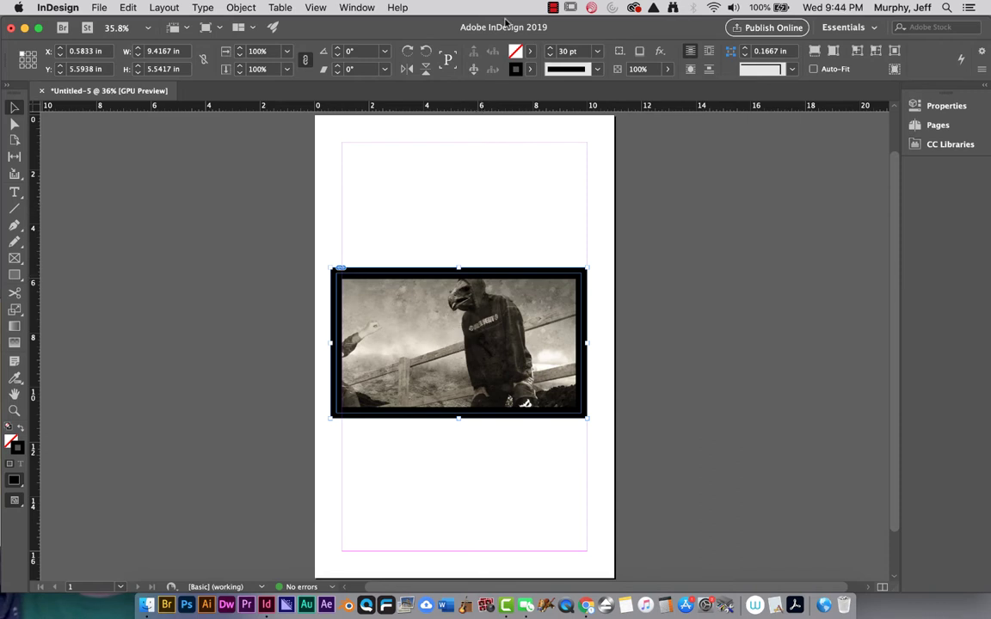
click(598, 52)
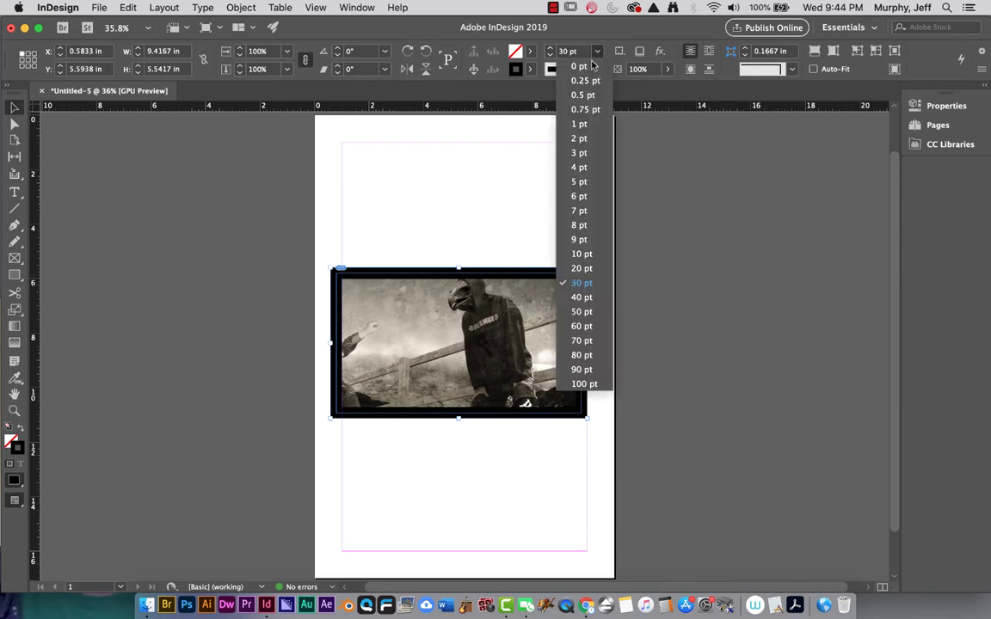
click(579, 66)
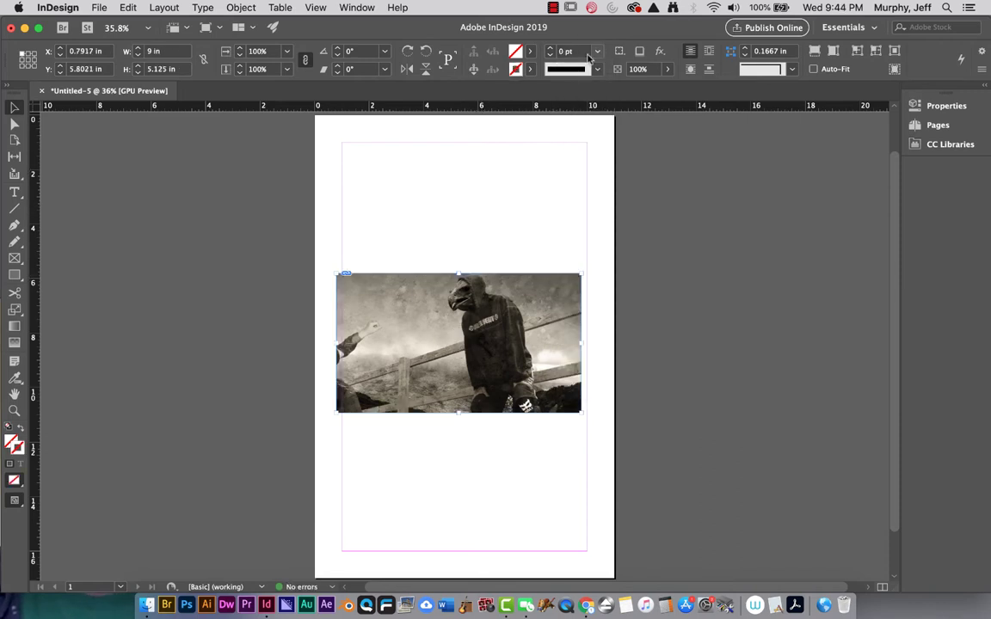
click(598, 52)
click(579, 124)
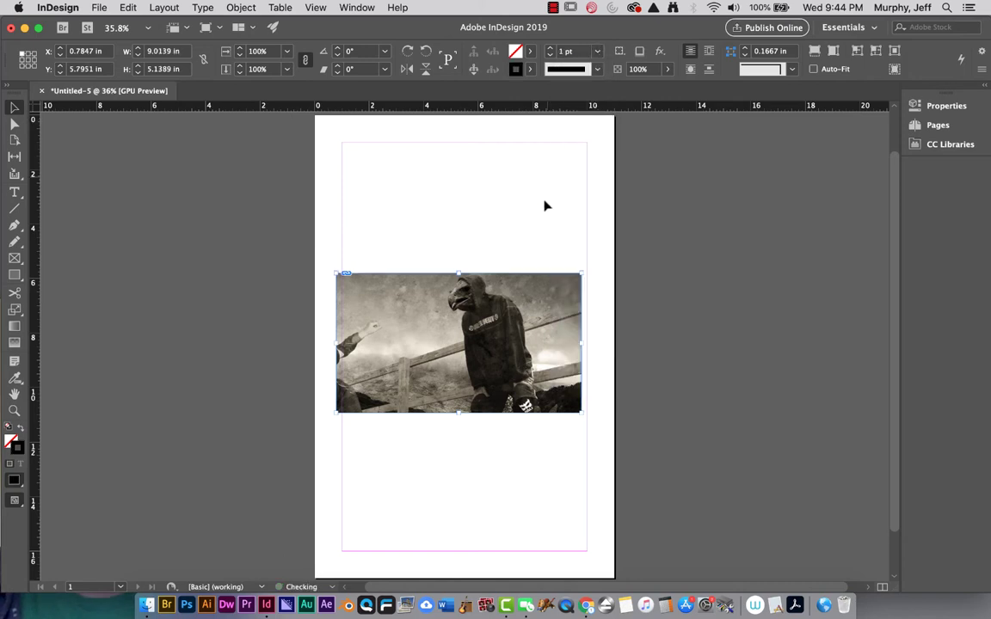
click(544, 205)
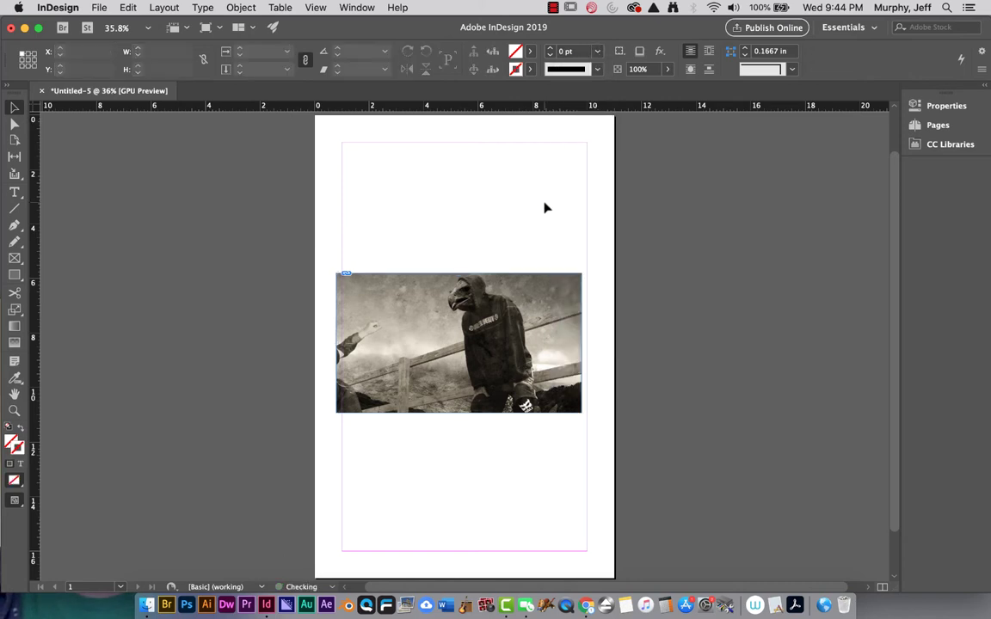
click(539, 308)
drag(549, 305, 551, 304)
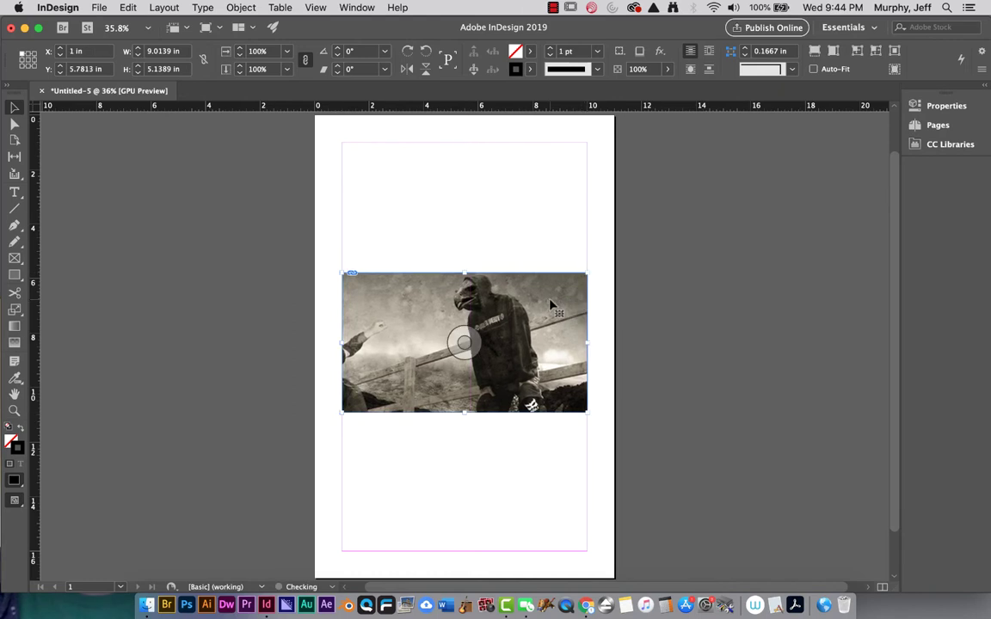
- Fit the oversized photo content to its 9 x 5.125 in frame
click(471, 337)
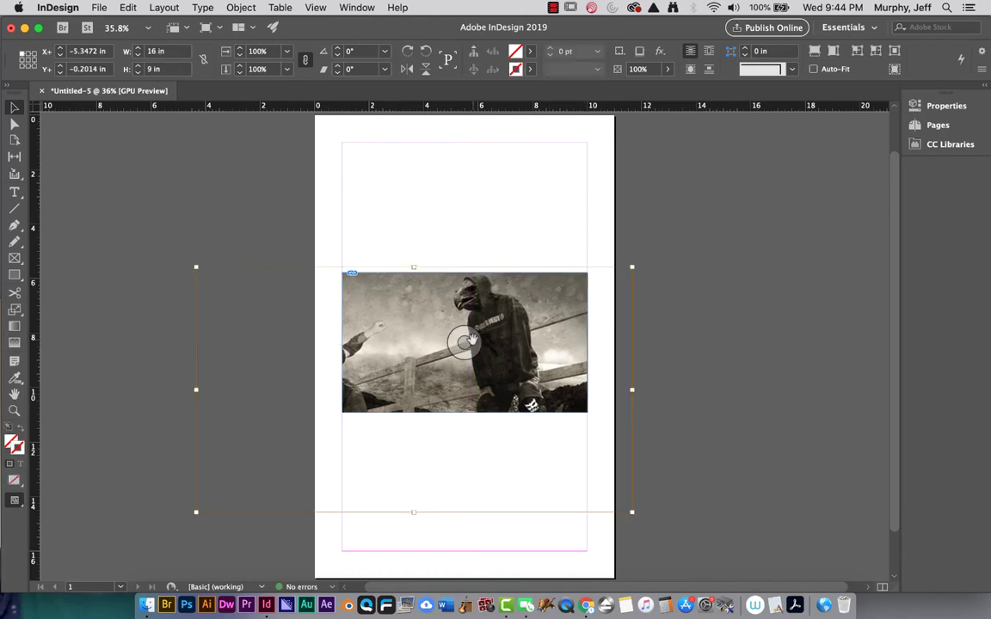
click(490, 242)
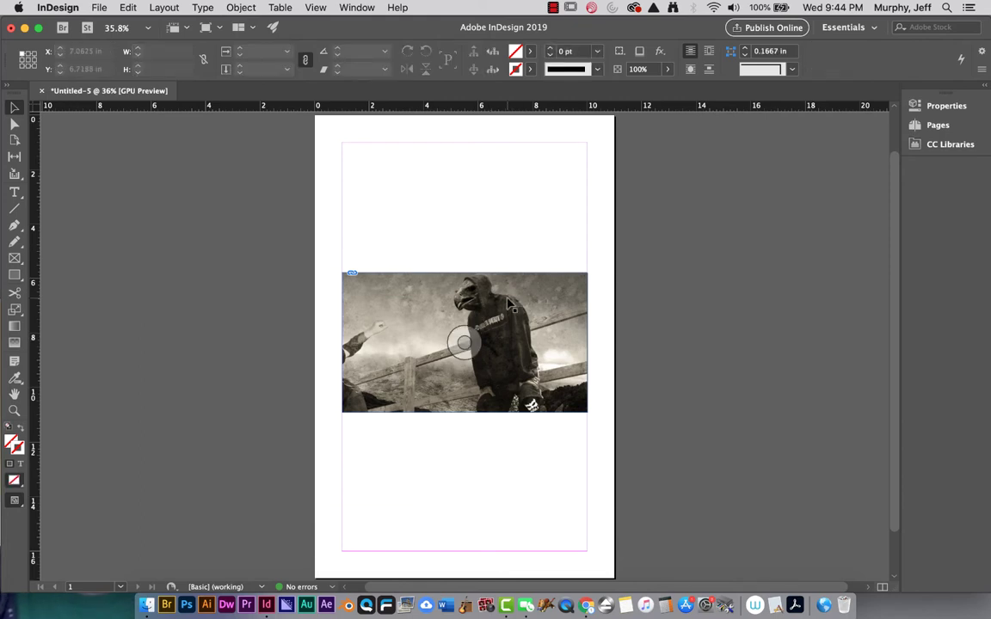
right_click(508, 302)
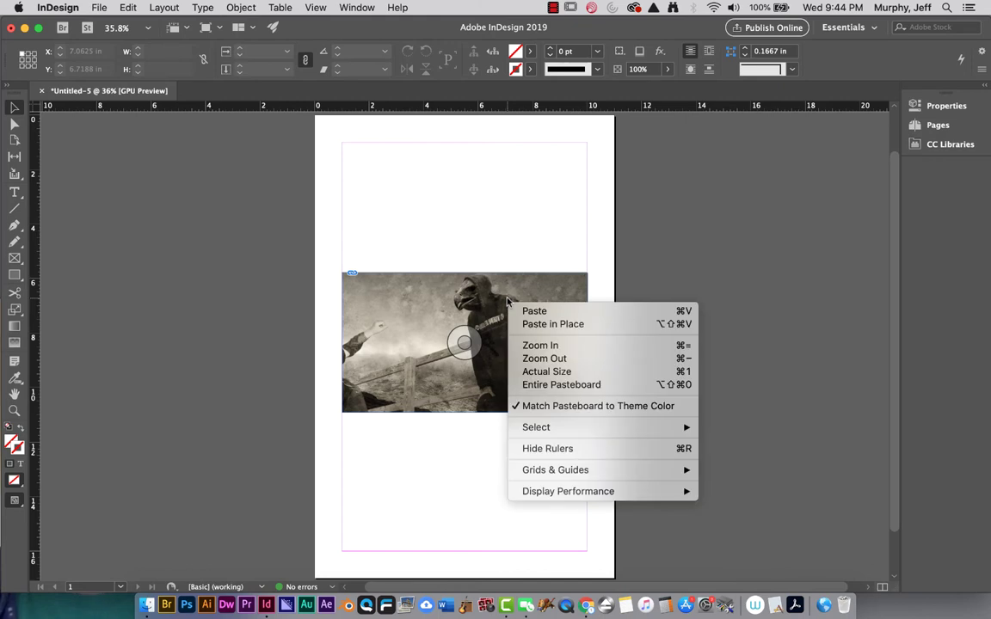
key(Escape)
click(533, 404)
right_click(472, 350)
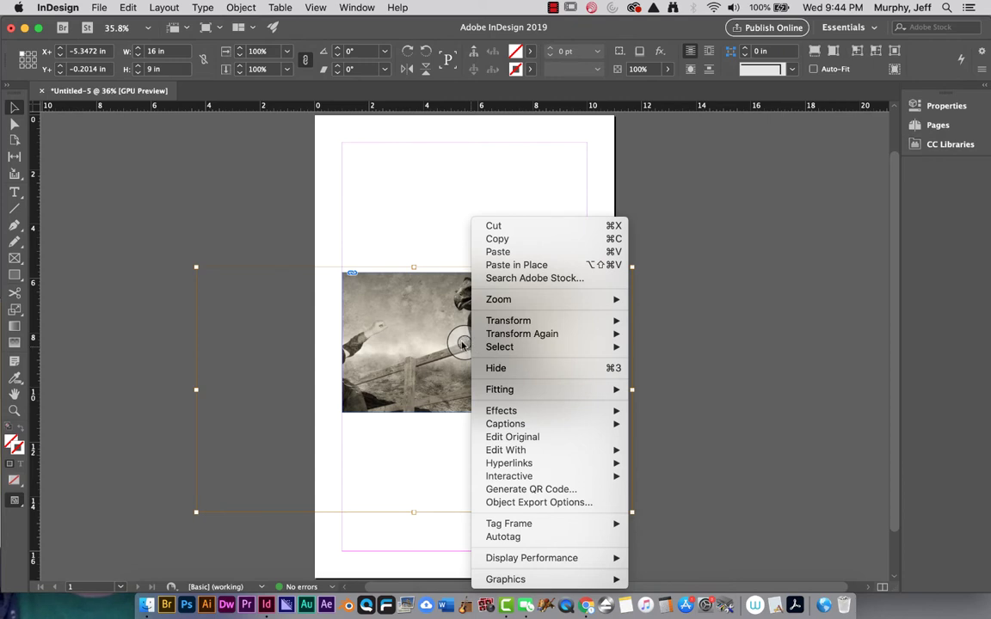
mouse_move(507, 413)
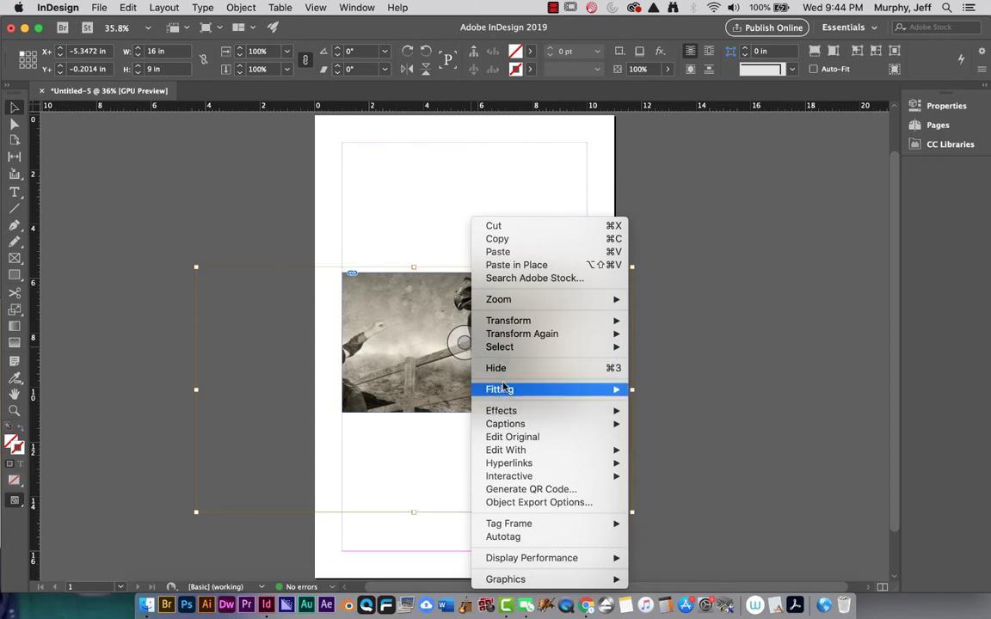
mouse_move(506, 391)
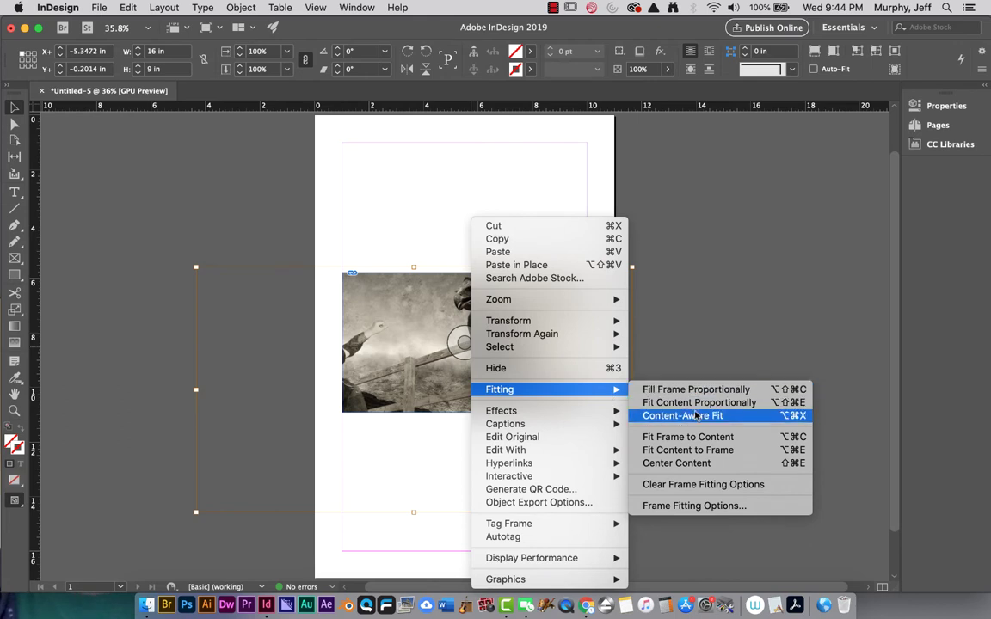
click(689, 451)
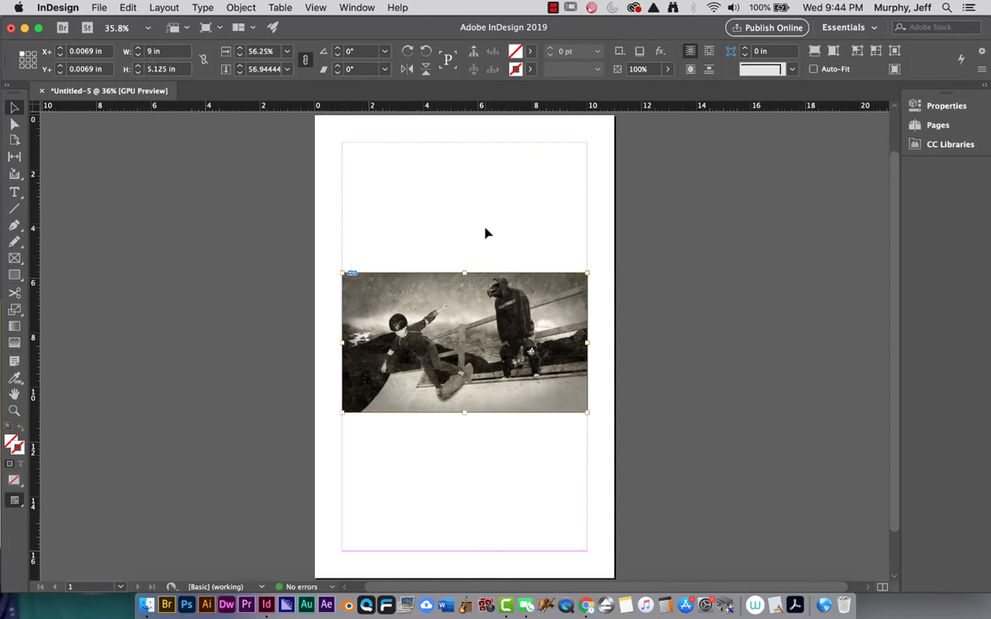
- Centre the photo in its frame and review the Object menu's Fitting options
right_click(465, 345)
mouse_move(550, 390)
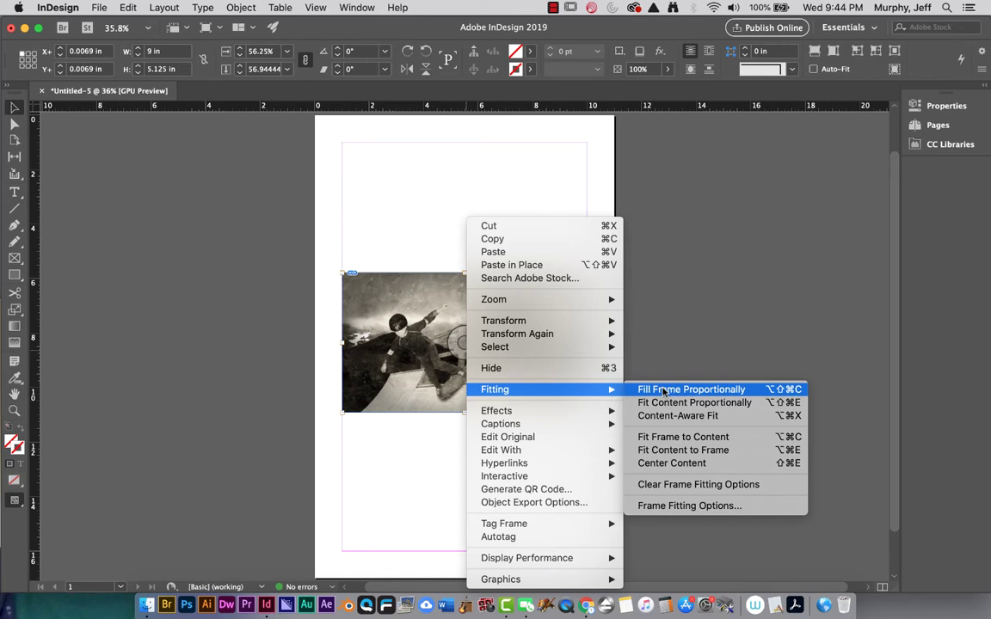
click(669, 463)
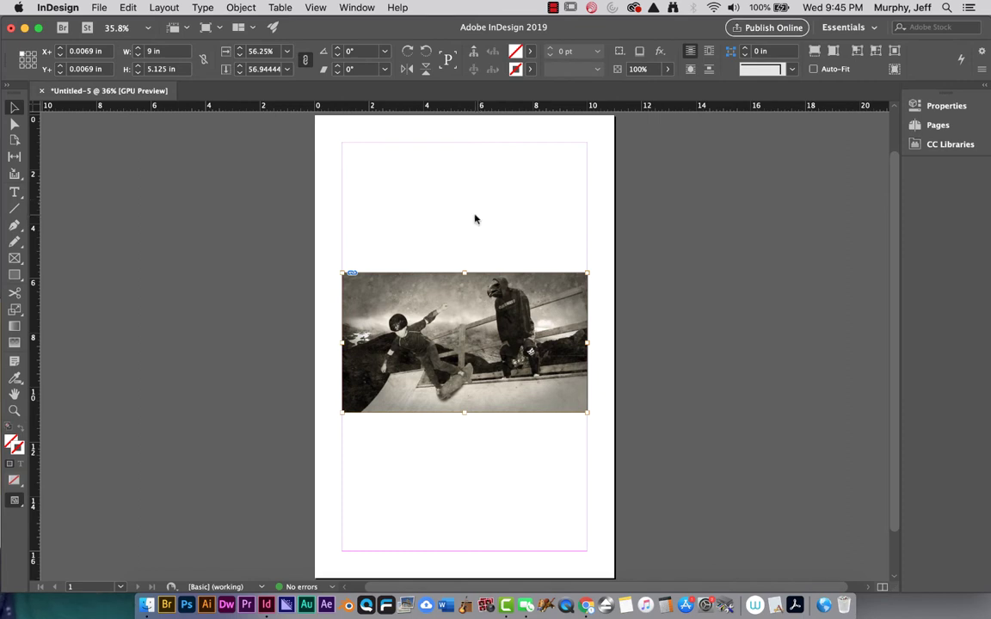
click(241, 7)
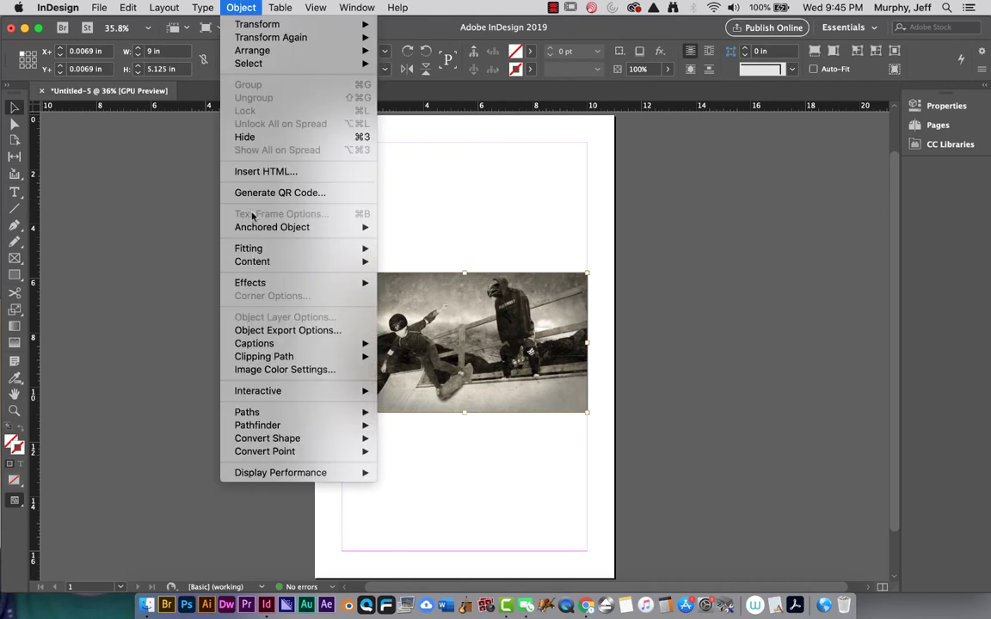
mouse_move(250, 251)
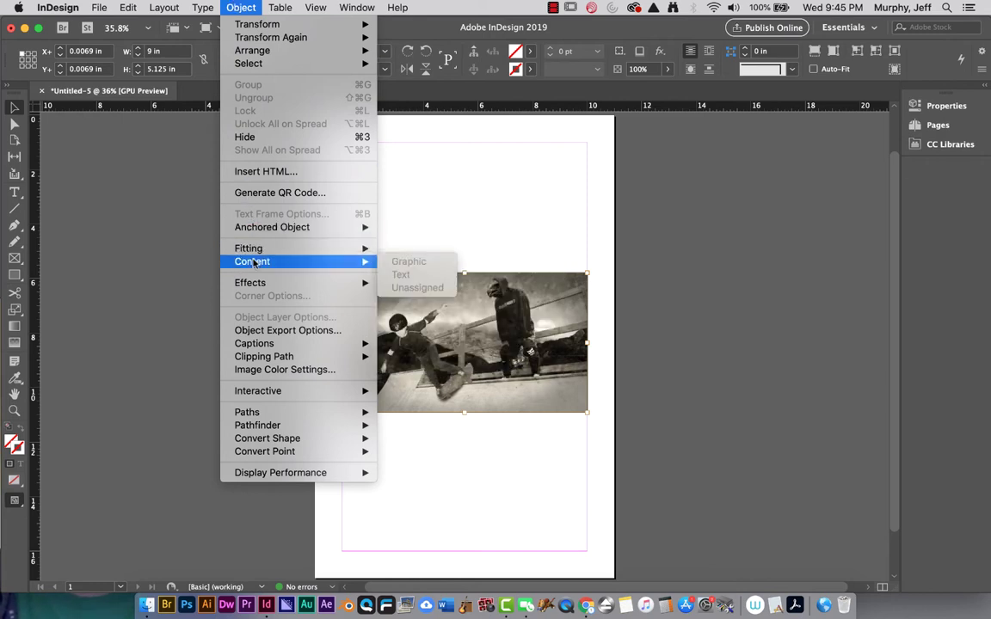
click(238, 7)
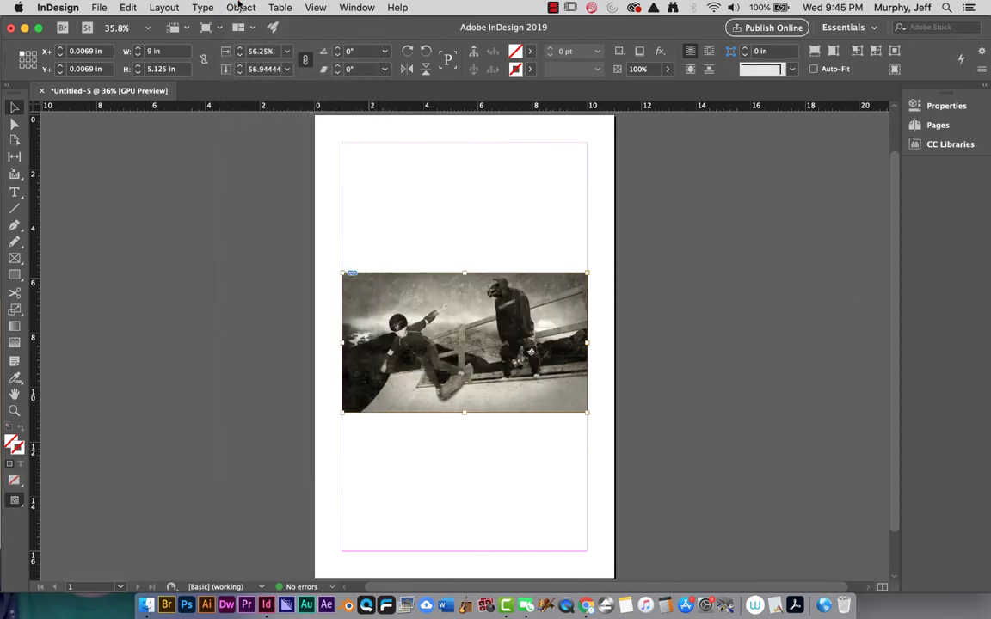
click(458, 195)
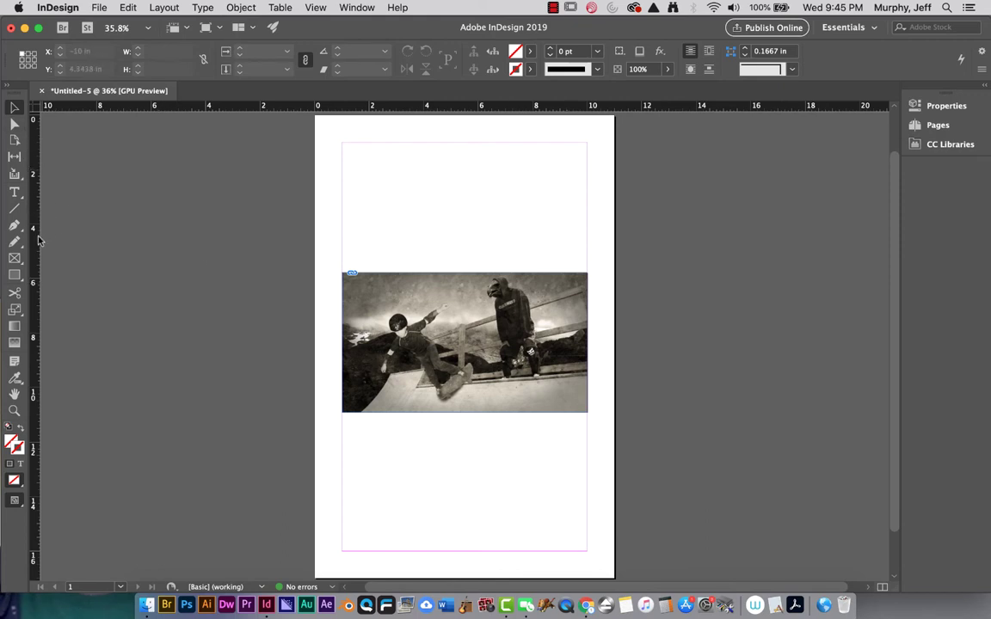
drag(34, 219, 343, 245)
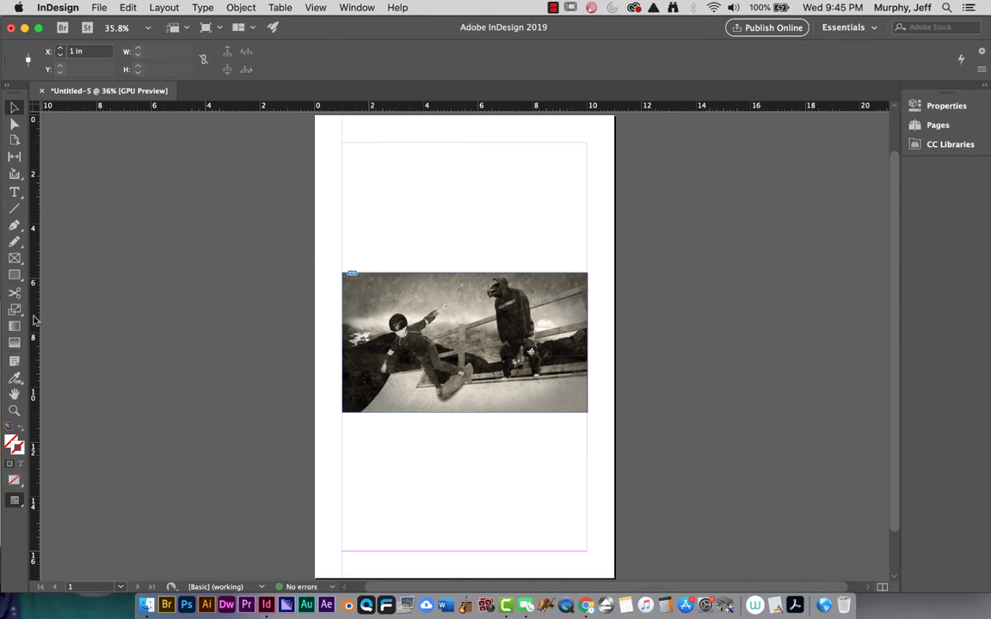
drag(33, 288, 438, 312)
key(super+1)
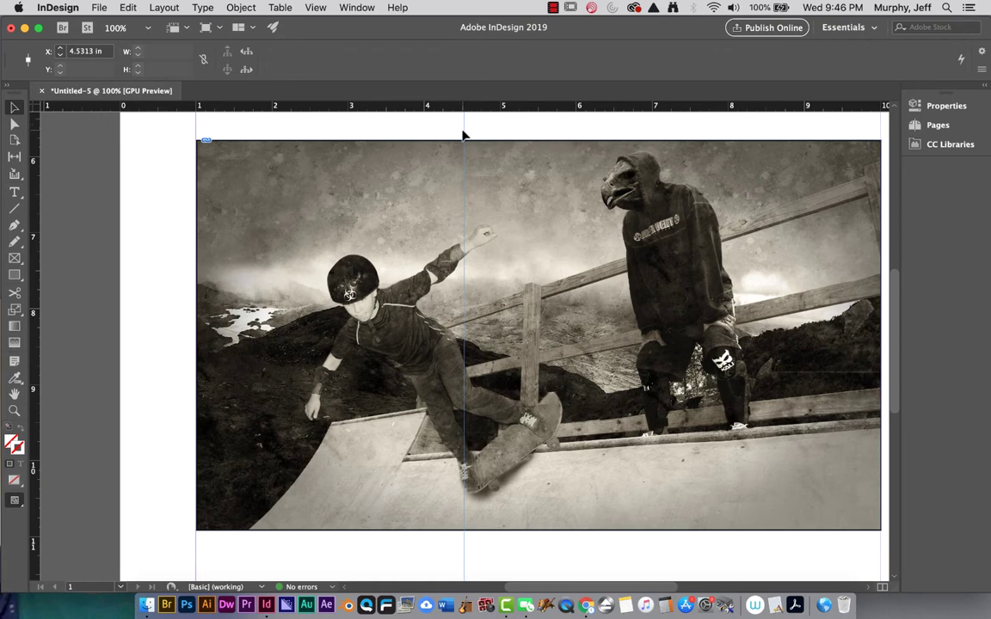
click(430, 132)
drag(32, 172, 481, 157)
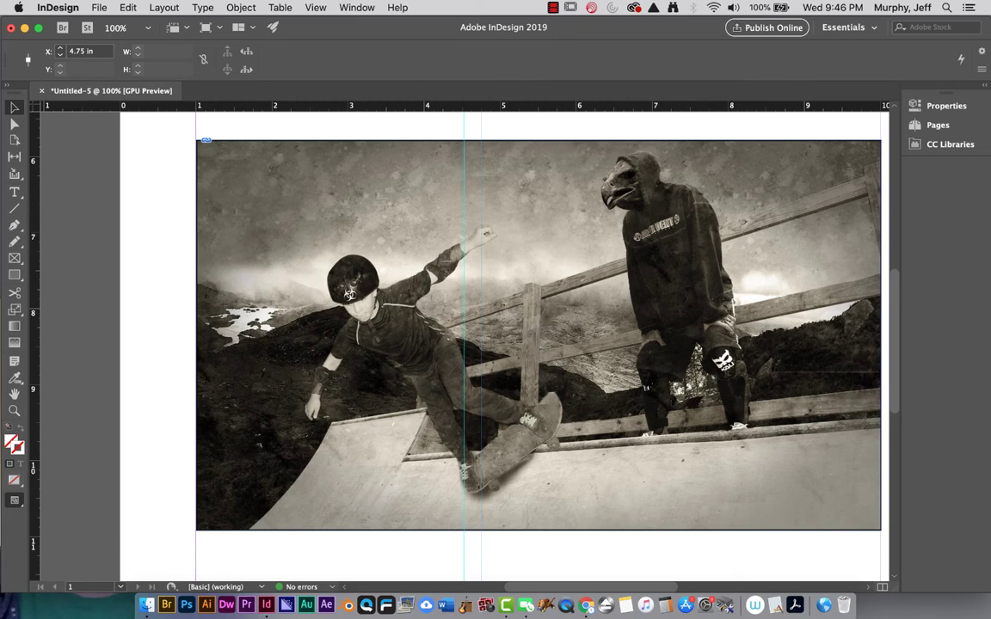
drag(896, 338, 897, 430)
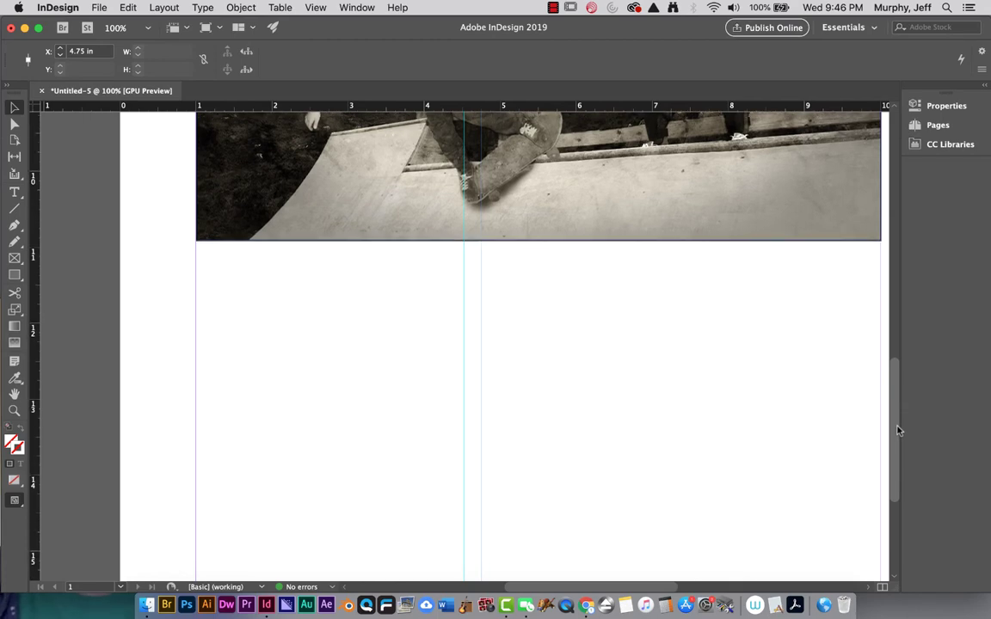
drag(897, 430, 898, 327)
key(super+minus)
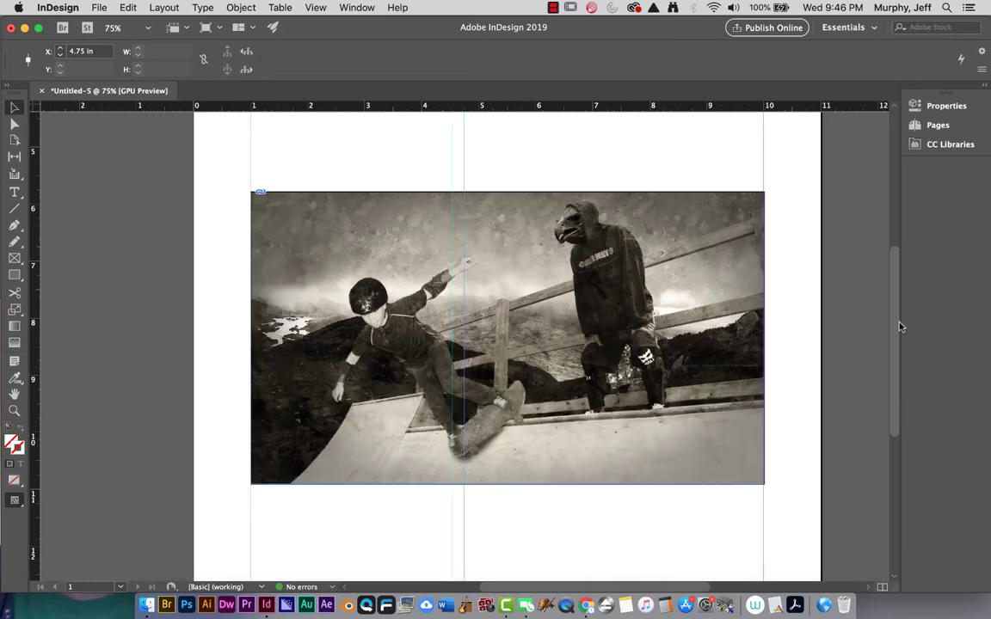
key(super+minus)
key(super+minus)
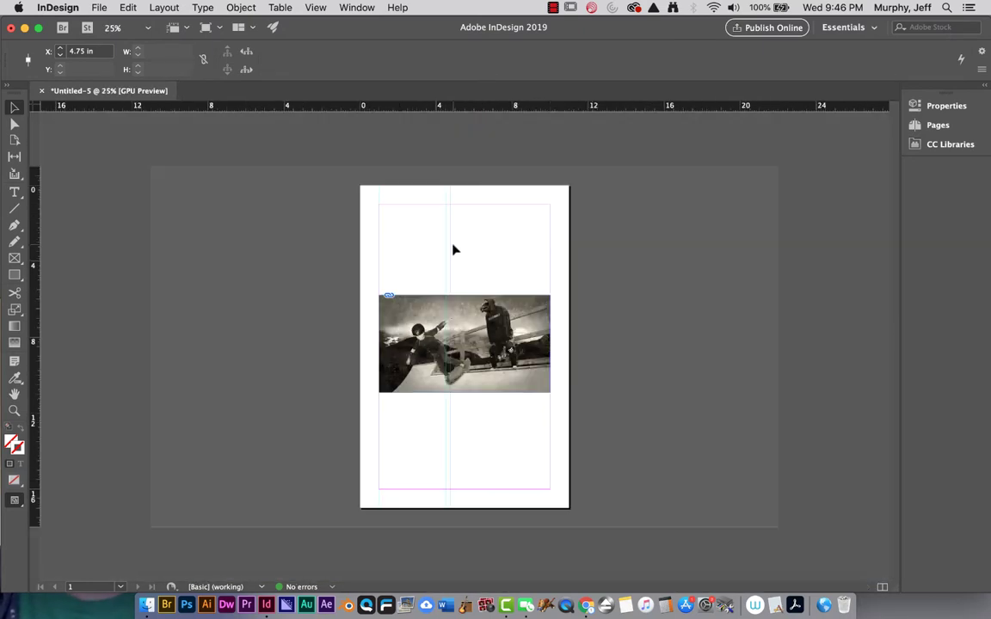
drag(369, 204, 493, 202)
key(Delete)
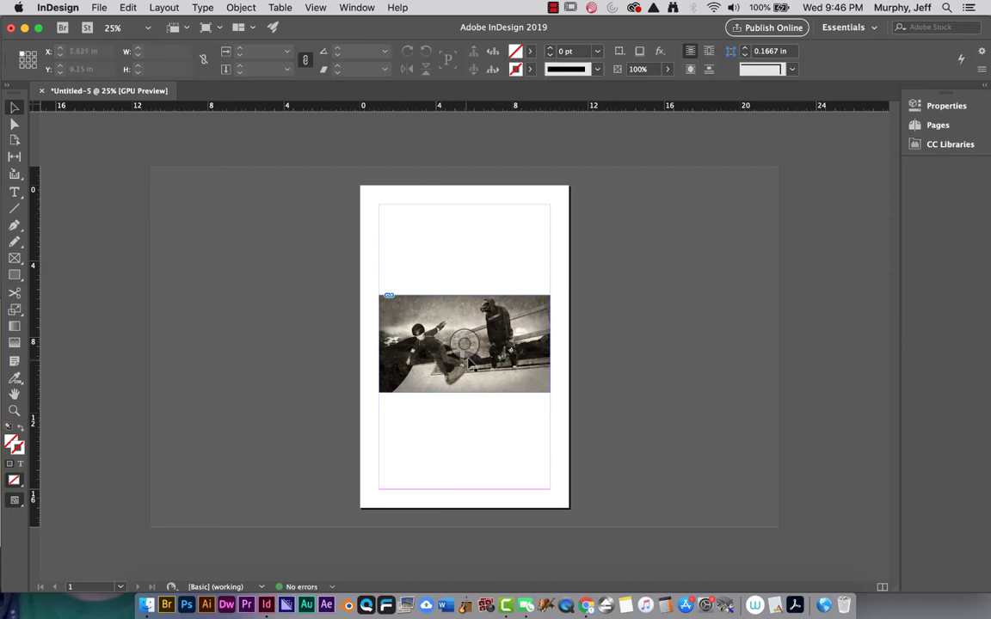
- Drop the photo frame to the bottom margin and drag vertical guides to 10 in and about 6.8 in
drag(361, 187, 517, 207)
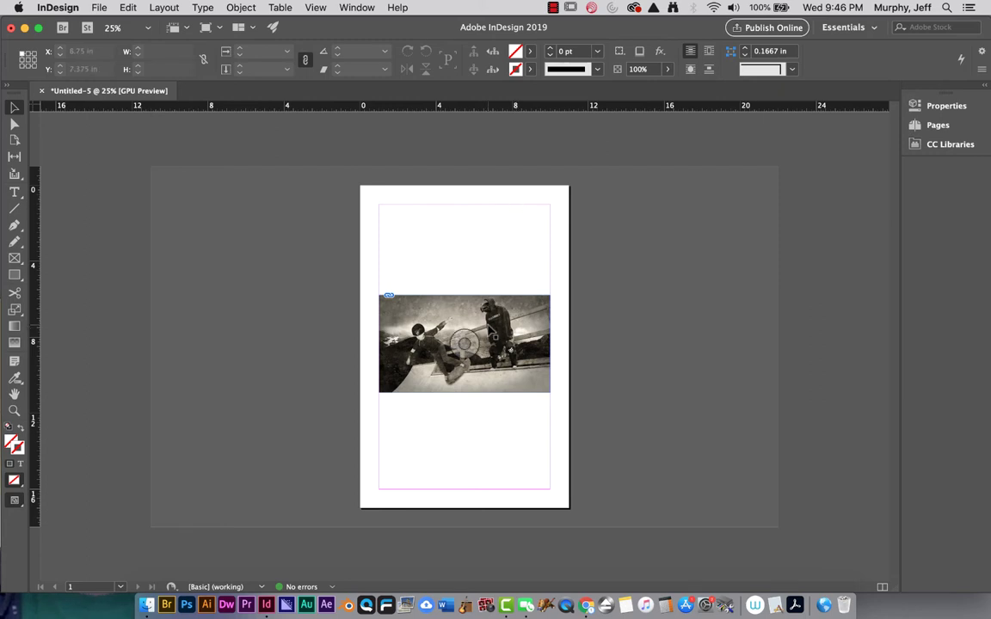
drag(443, 303, 488, 417)
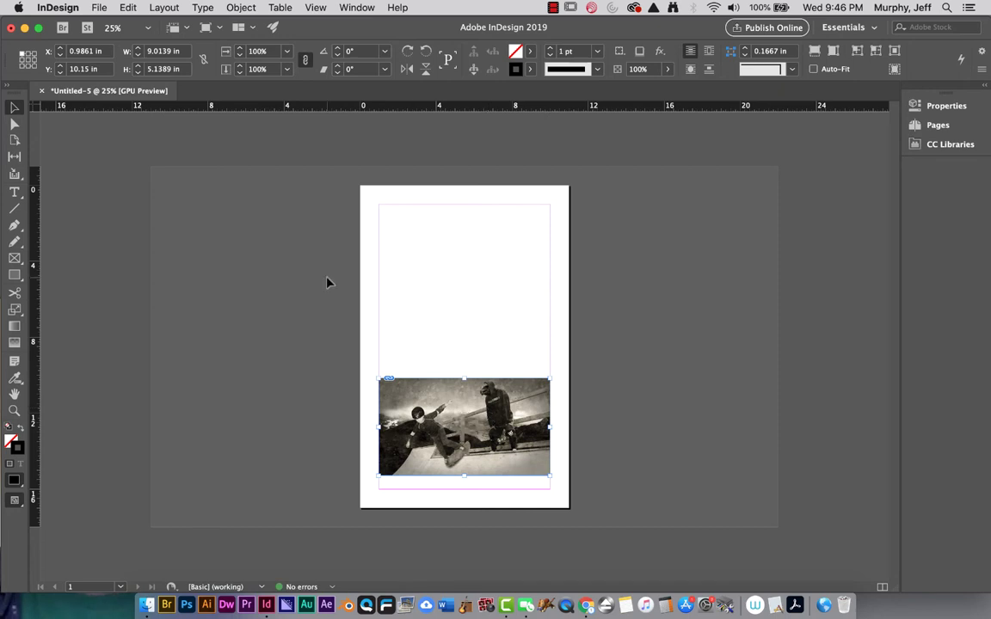
drag(33, 255, 548, 286)
drag(34, 270, 494, 286)
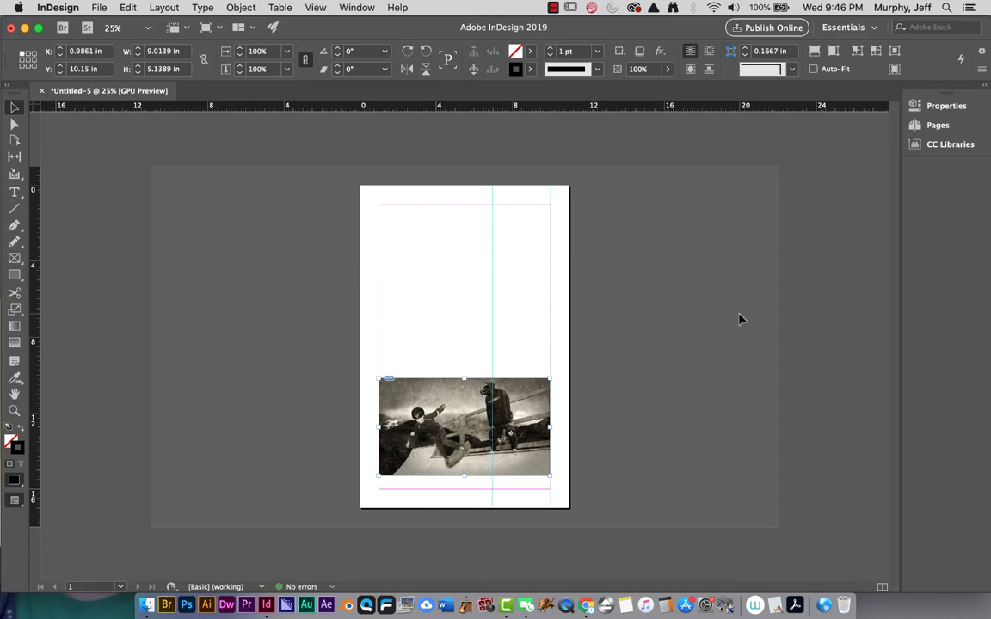
- Zoom in to 75% and pick the Rectangle Frame tool
key(super+equal)
key(super+equal)
drag(891, 388, 891, 290)
click(14, 257)
- Create an empty 2 × 2 in graphic frame and move it down and right above the photo
click(584, 264)
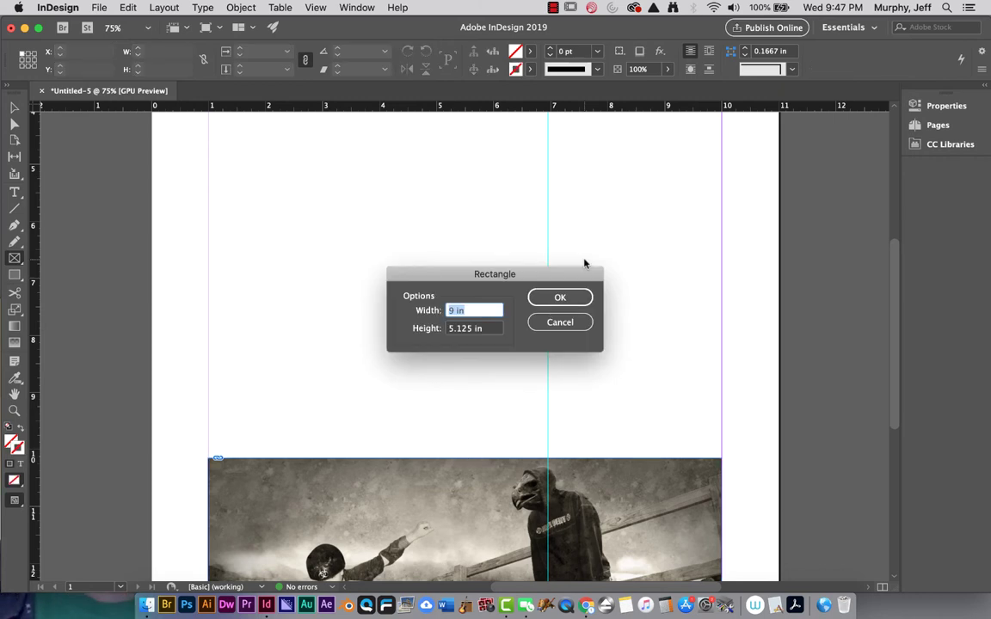
text(2)
key(Tab)
text(2)
click(568, 295)
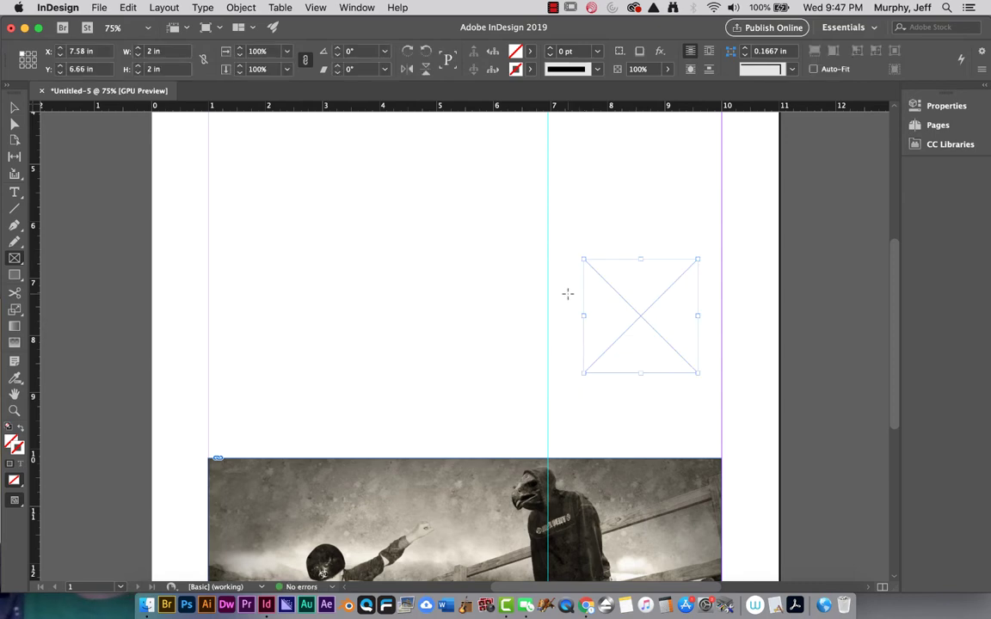
click(14, 106)
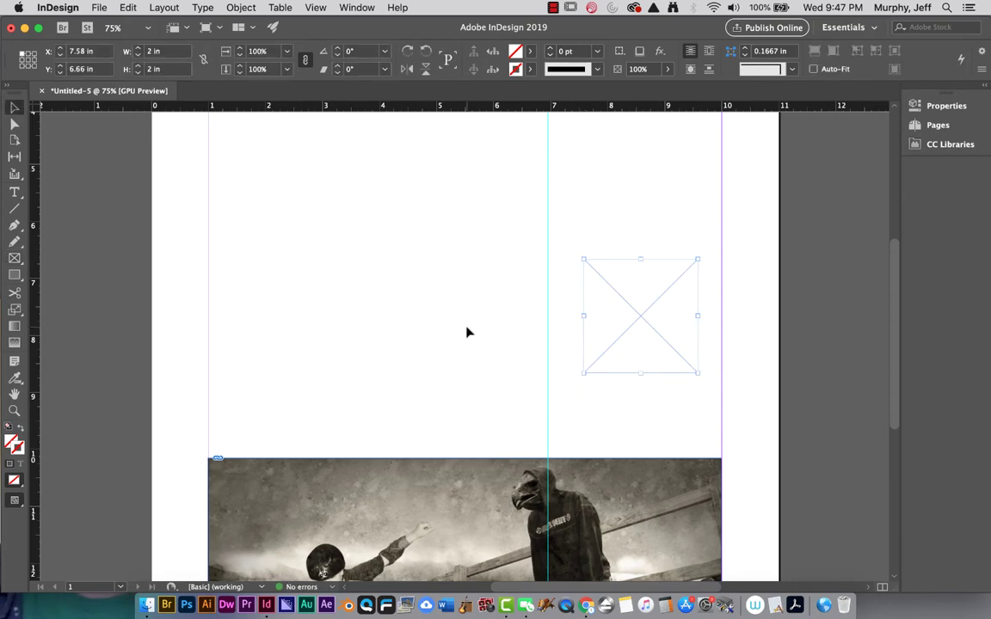
drag(634, 332, 658, 370)
- Add a vertical guide at 8 in and snap the frame's left edge to it
drag(34, 262, 607, 308)
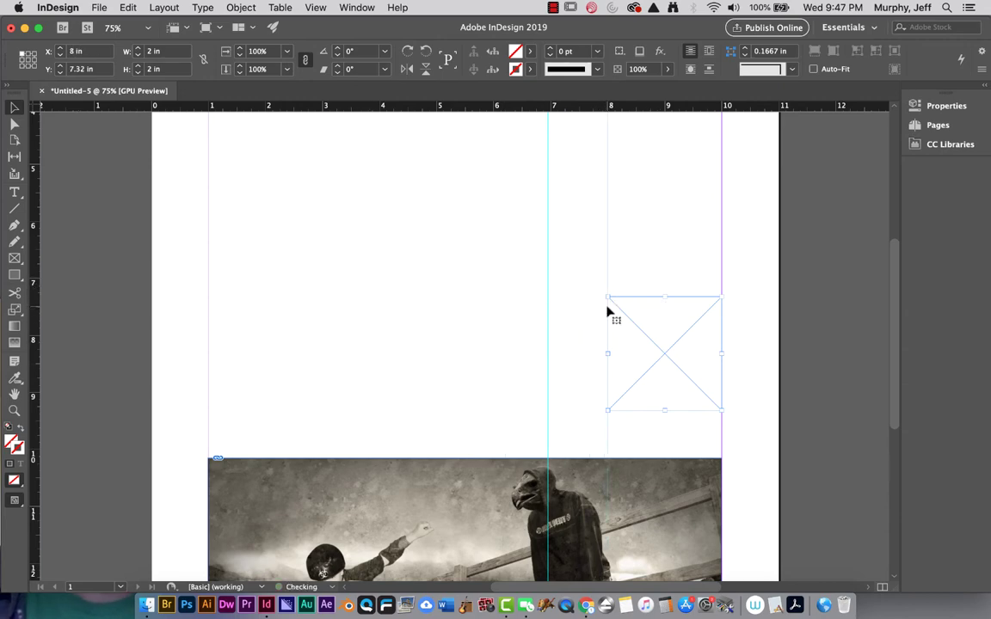
click(548, 320)
click(568, 332)
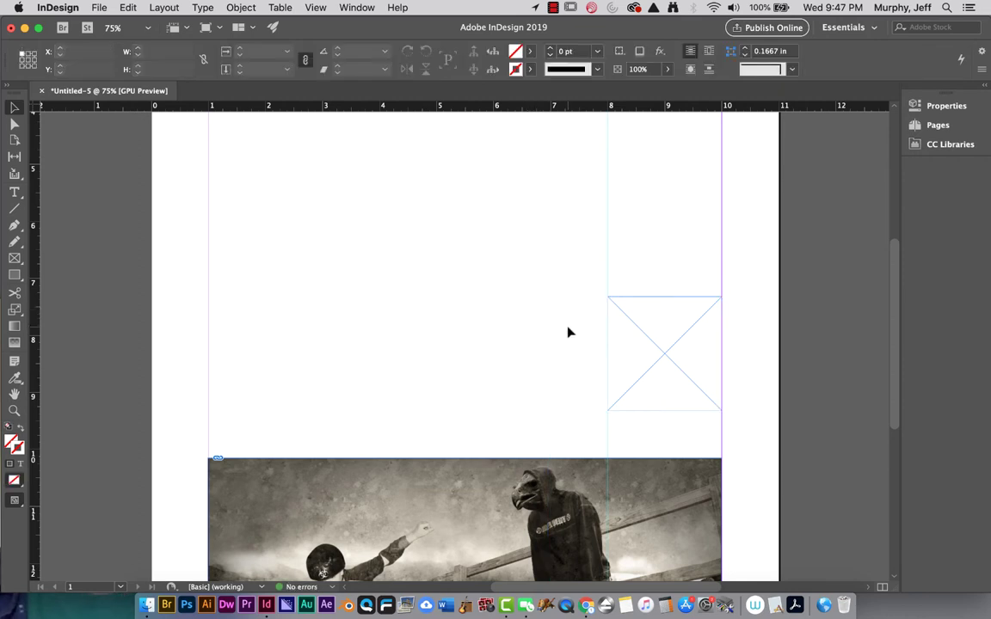
drag(676, 351, 679, 365)
key(super+minus)
key(super+minus)
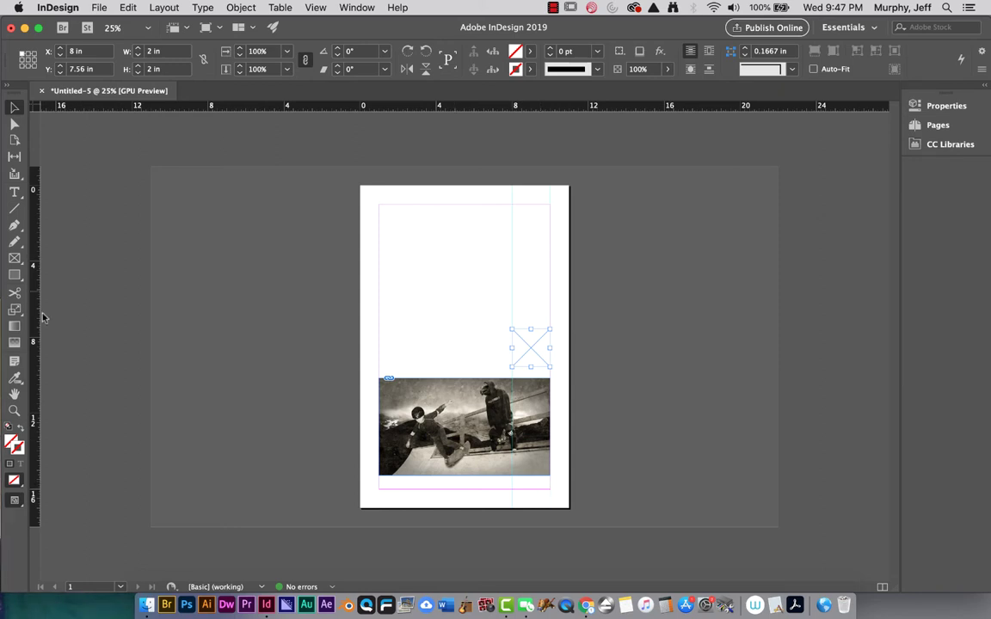
- Zoom in on the empty frame and place the Dad photo into it
click(14, 410)
click(523, 357)
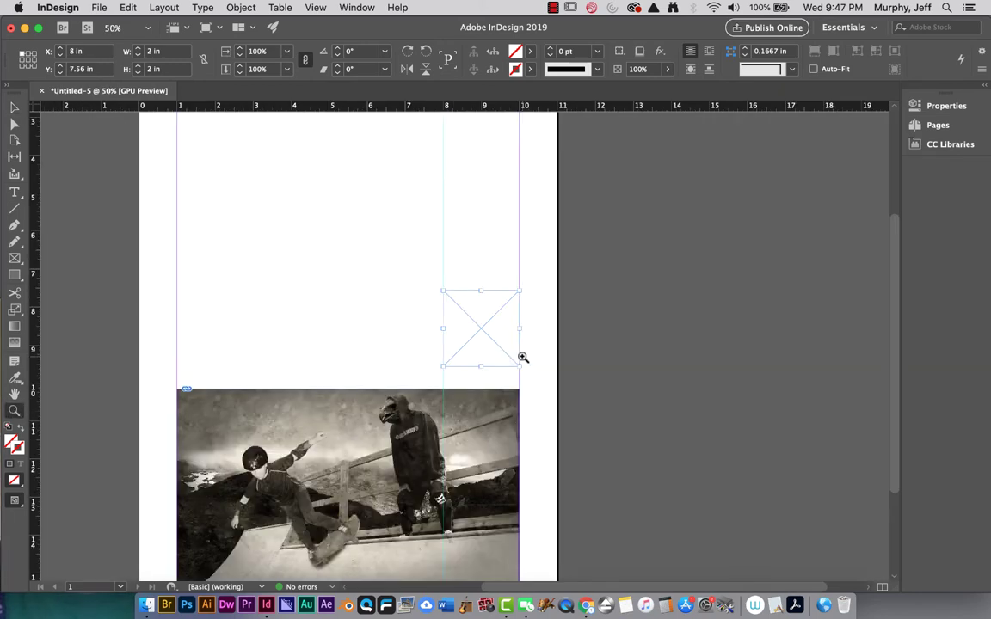
click(491, 349)
click(488, 348)
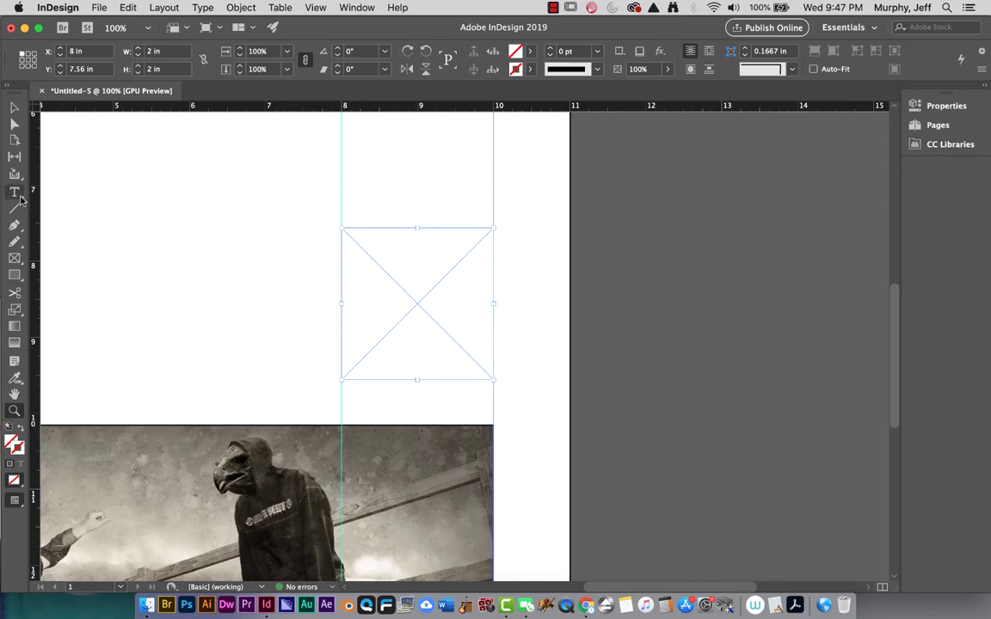
click(99, 8)
click(115, 184)
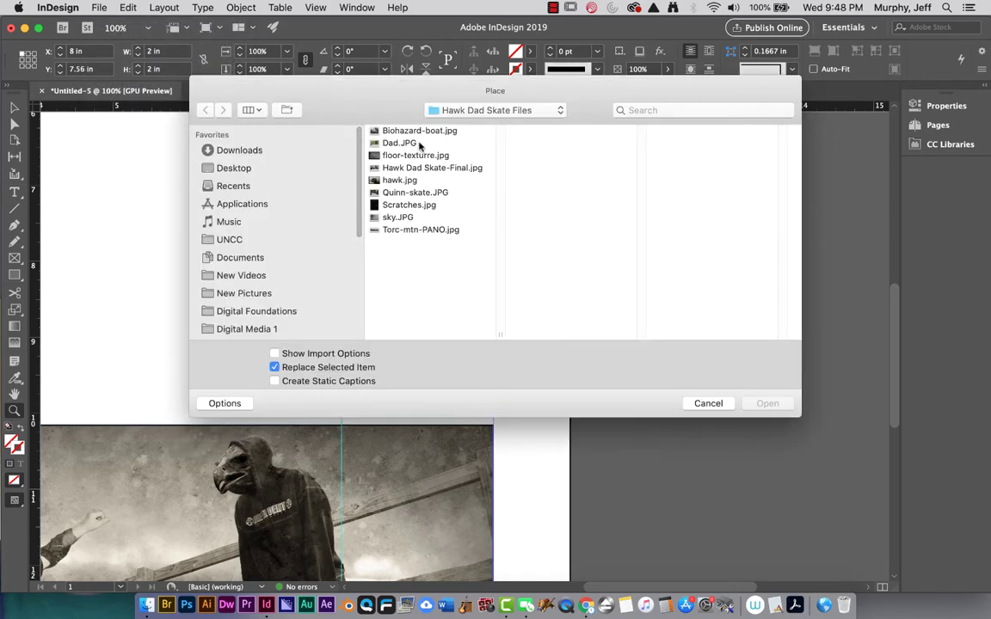
click(418, 143)
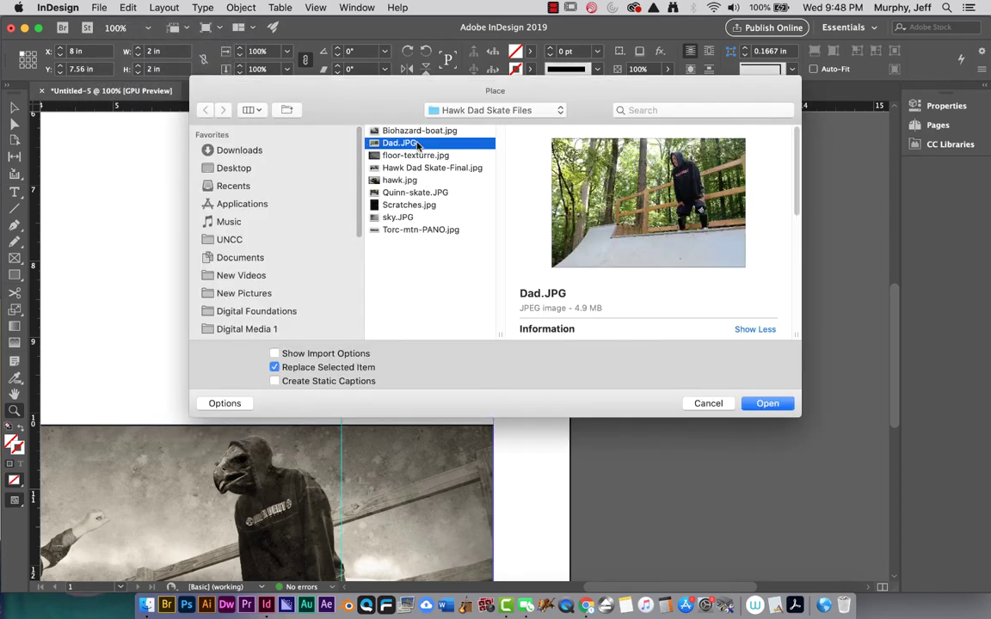
click(768, 404)
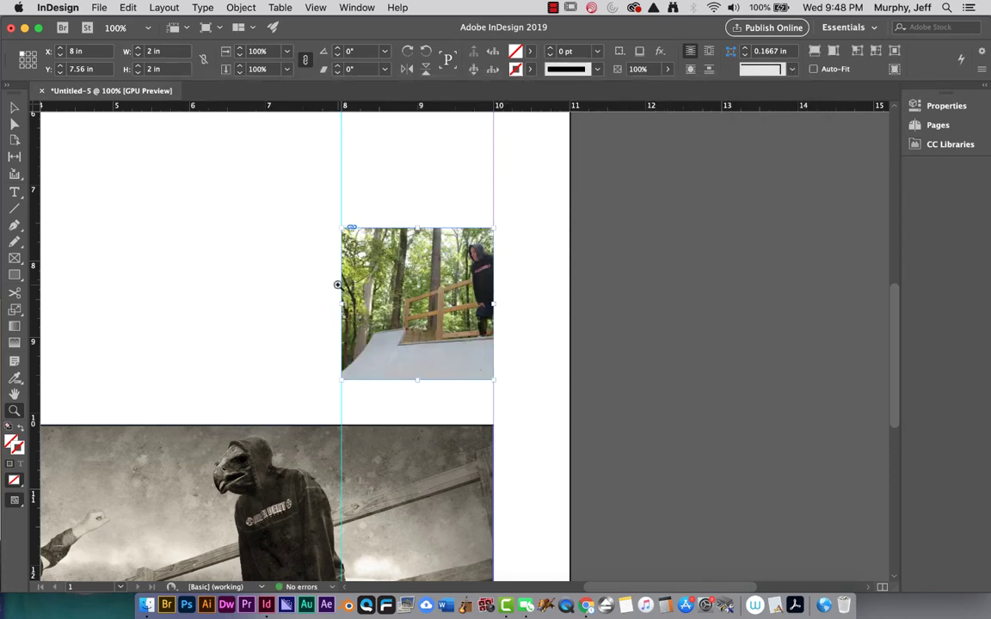
- Shift the photo within its frame to show the skater and add a 1 pt border
click(15, 106)
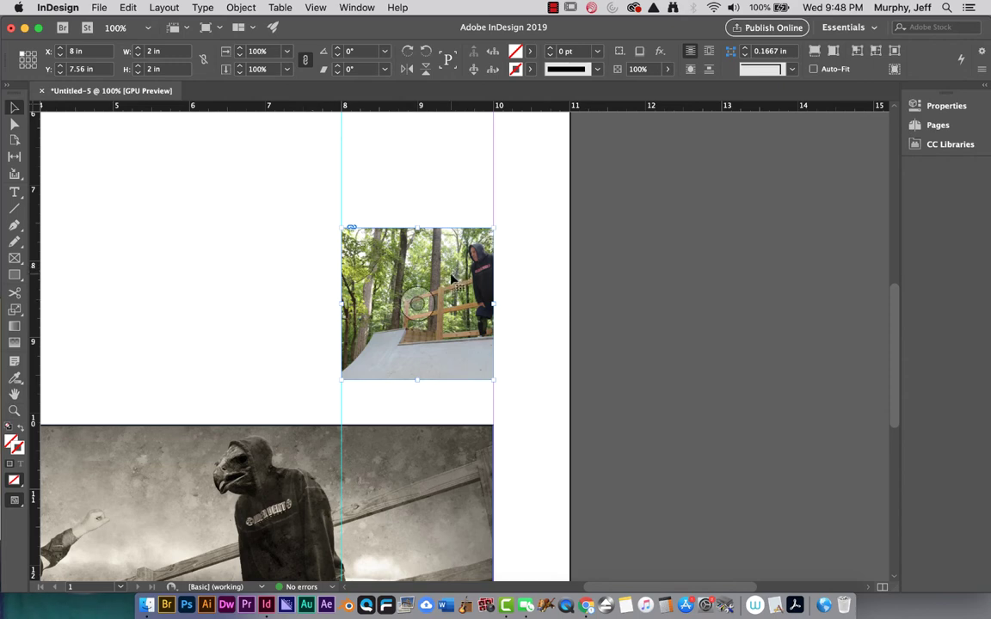
drag(452, 278, 403, 287)
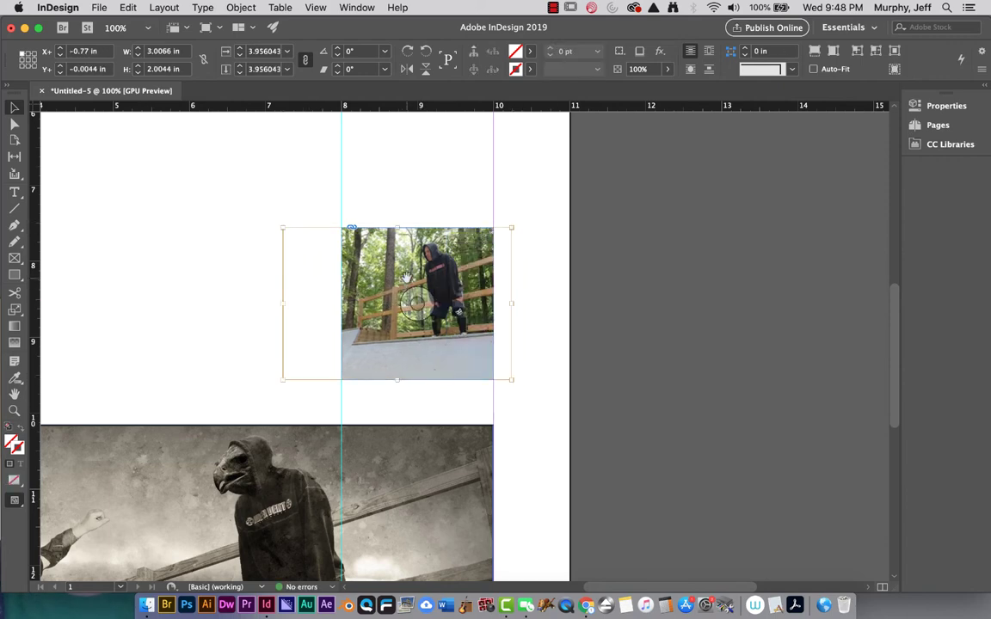
click(399, 191)
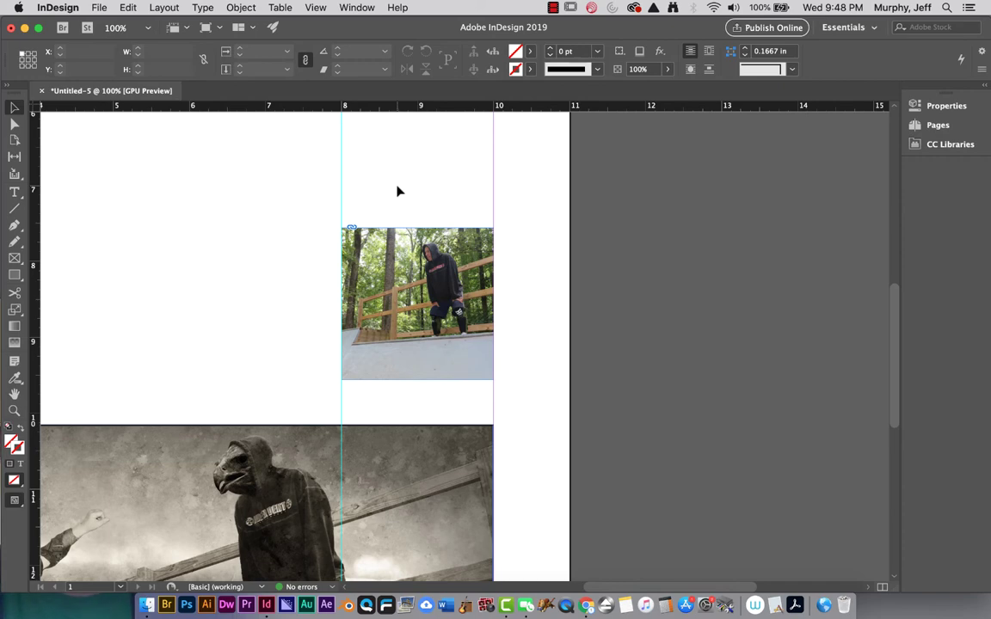
click(385, 234)
click(598, 51)
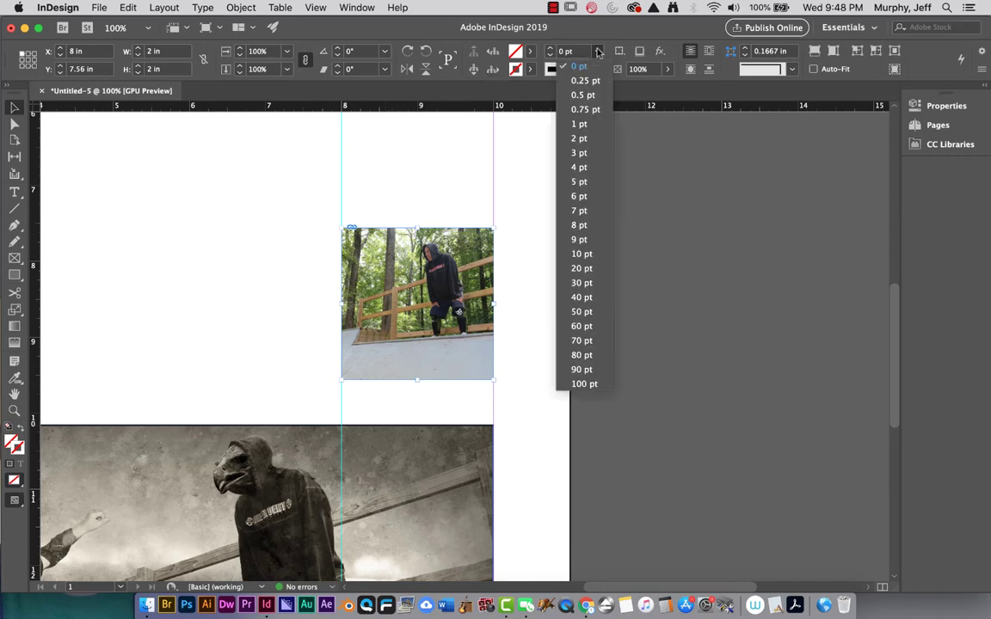
click(579, 124)
click(532, 236)
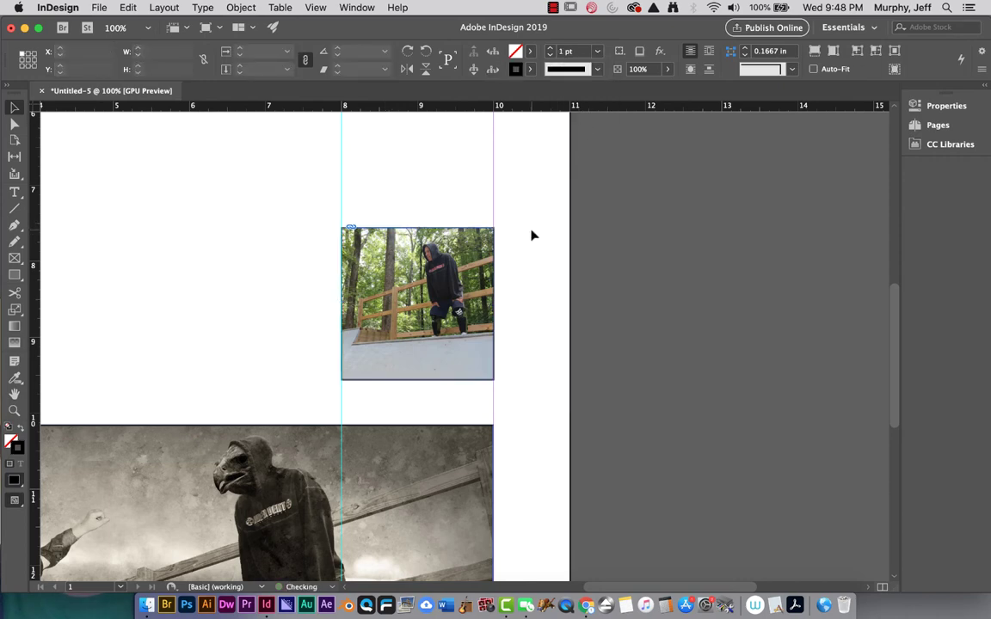
key(slash)
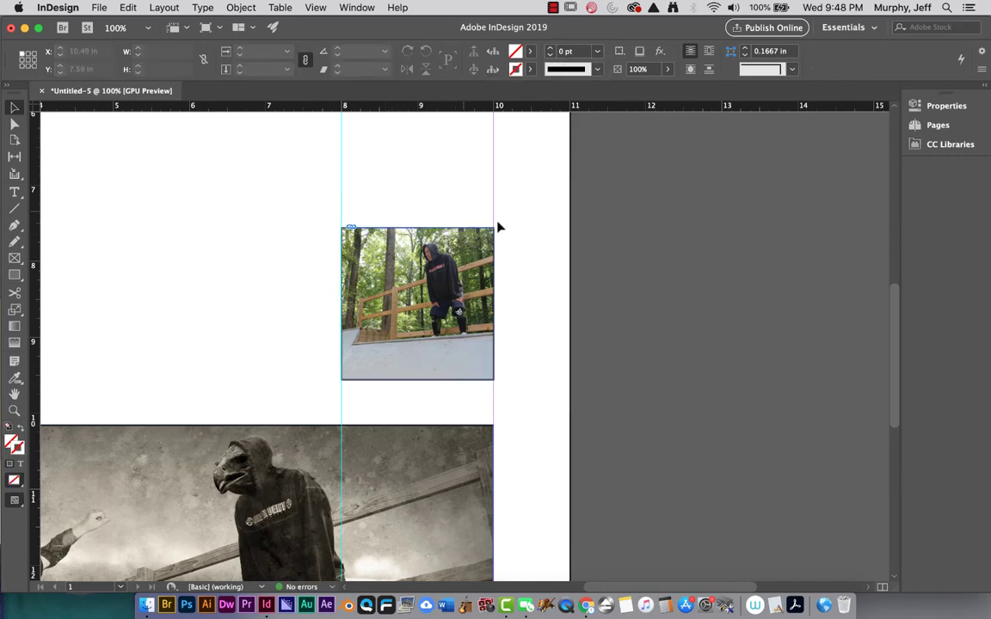
- Draw a caption text frame directly beneath the Dad photo
click(14, 192)
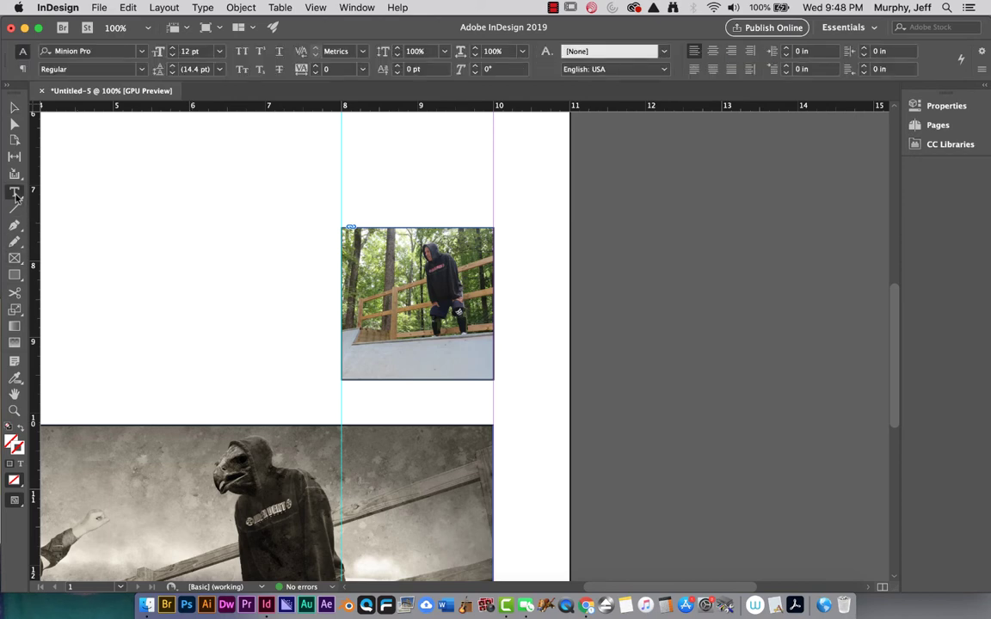
click(67, 208)
drag(343, 389, 503, 415)
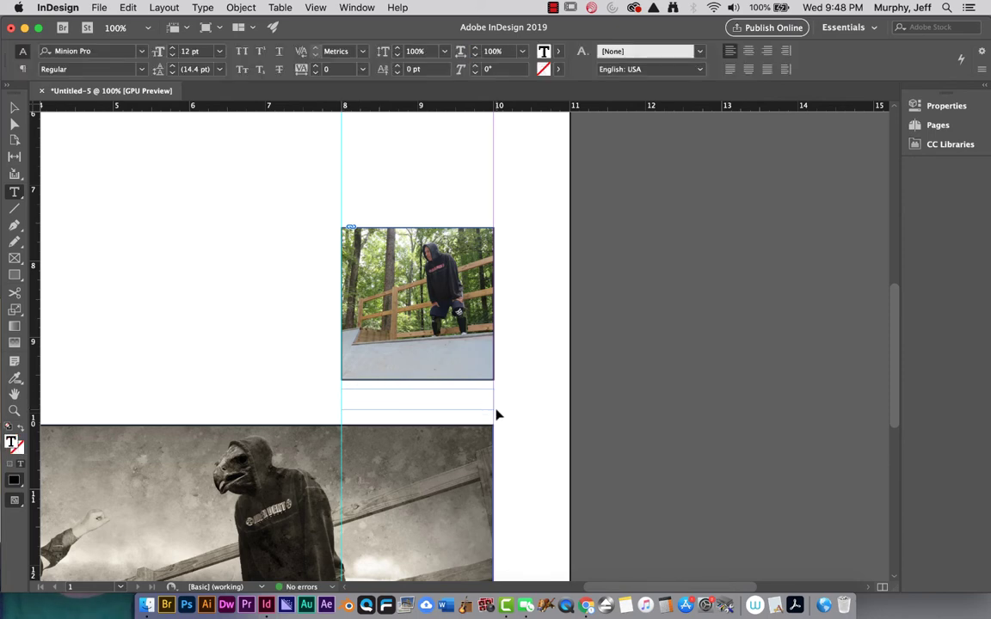
key(super+equal)
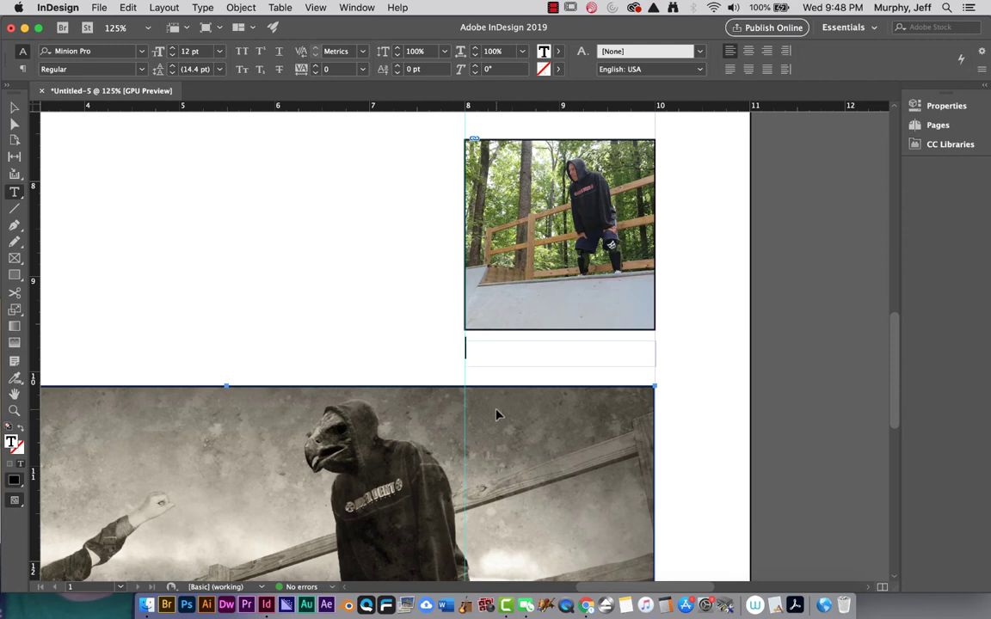
key(super+equal)
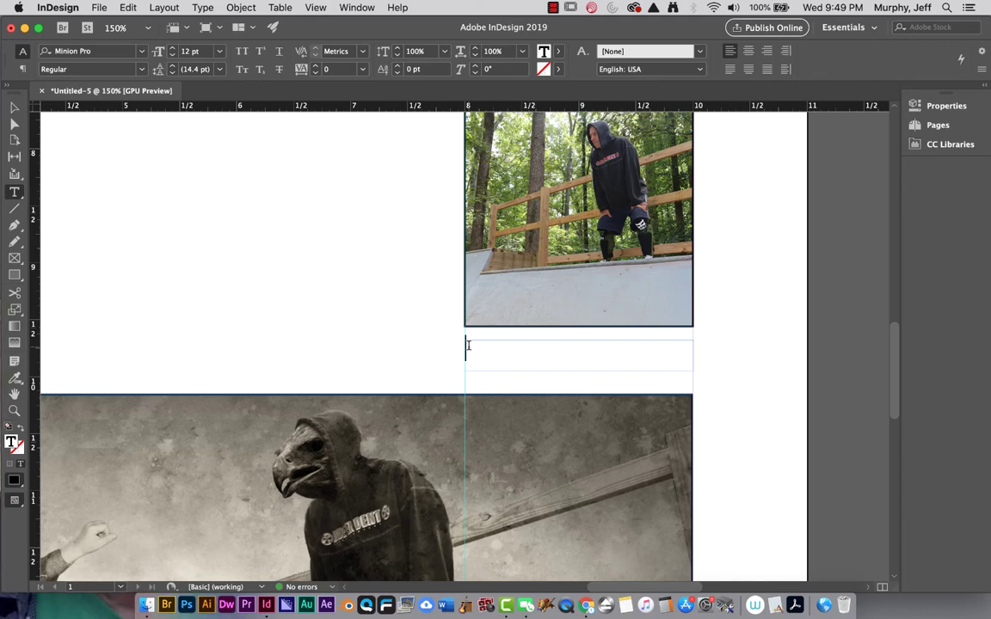
- Type the caption 'Dad | Digital Photo | 2002', fixing the comma and spacing
text(Dad)
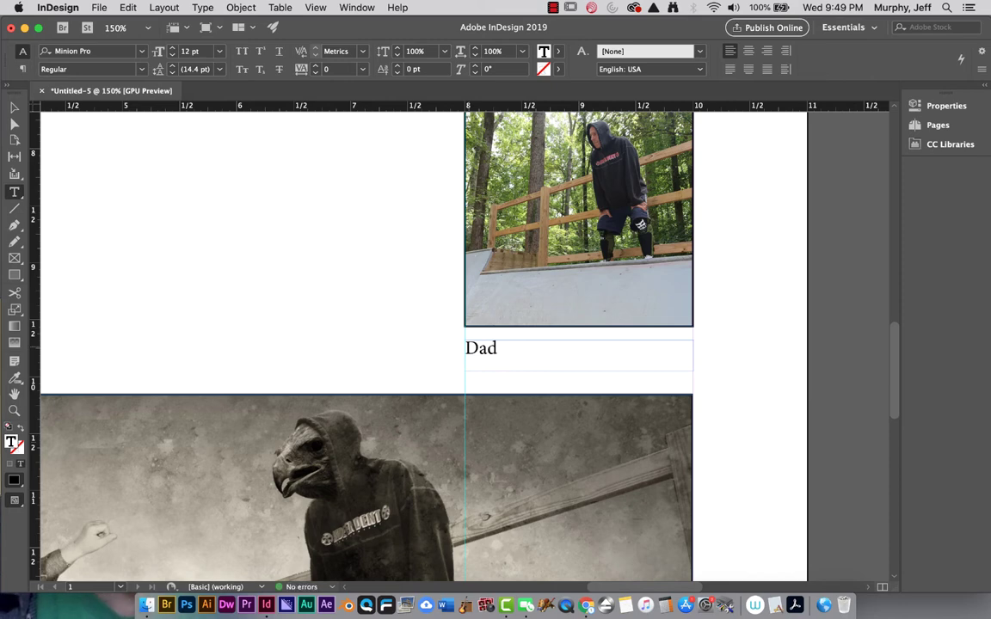
text(,)
key(BackSpace)
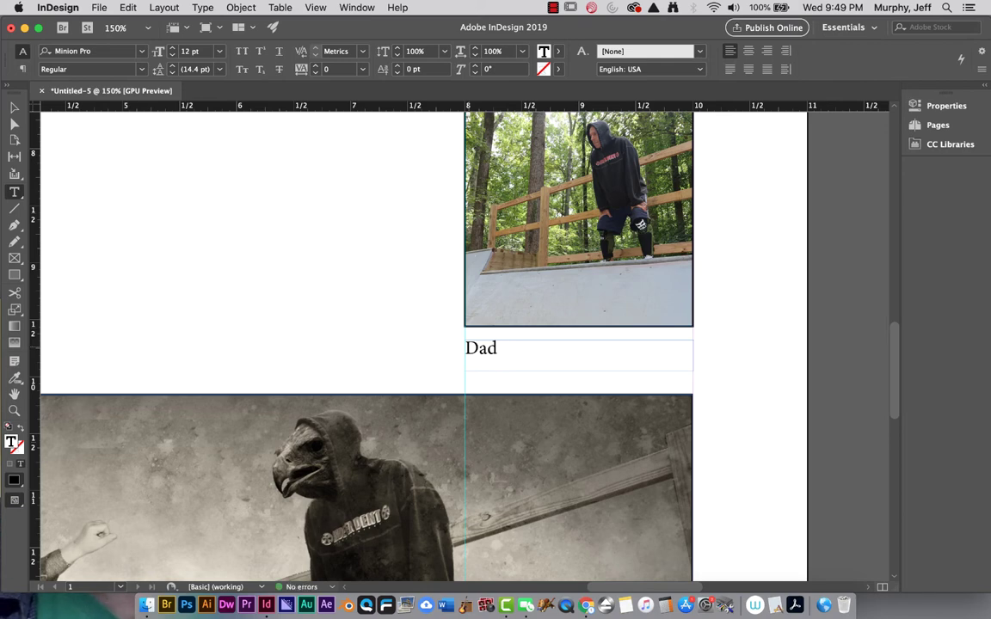
text(| Dig)
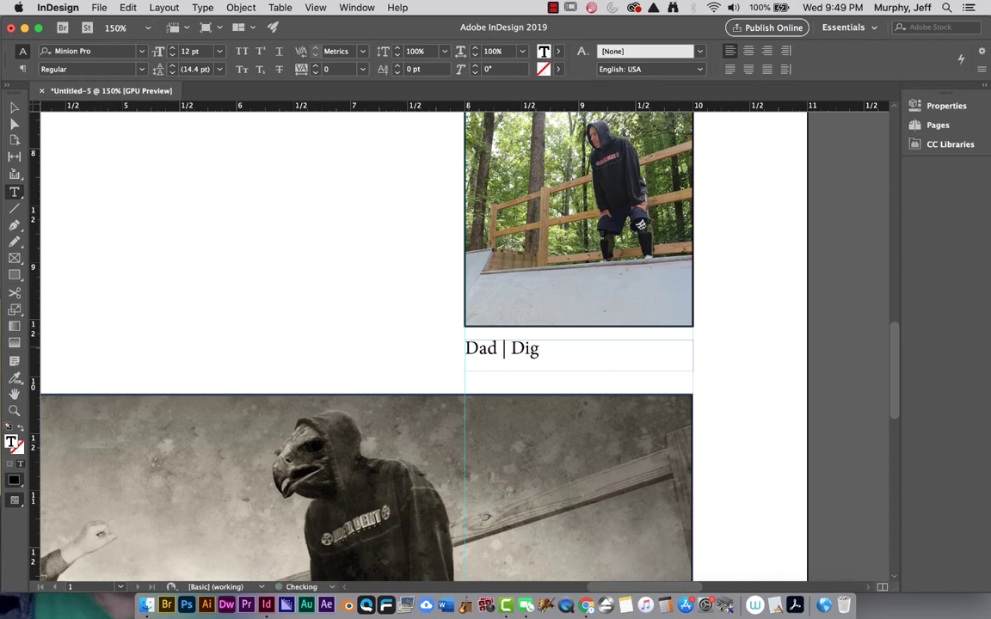
text(ital )
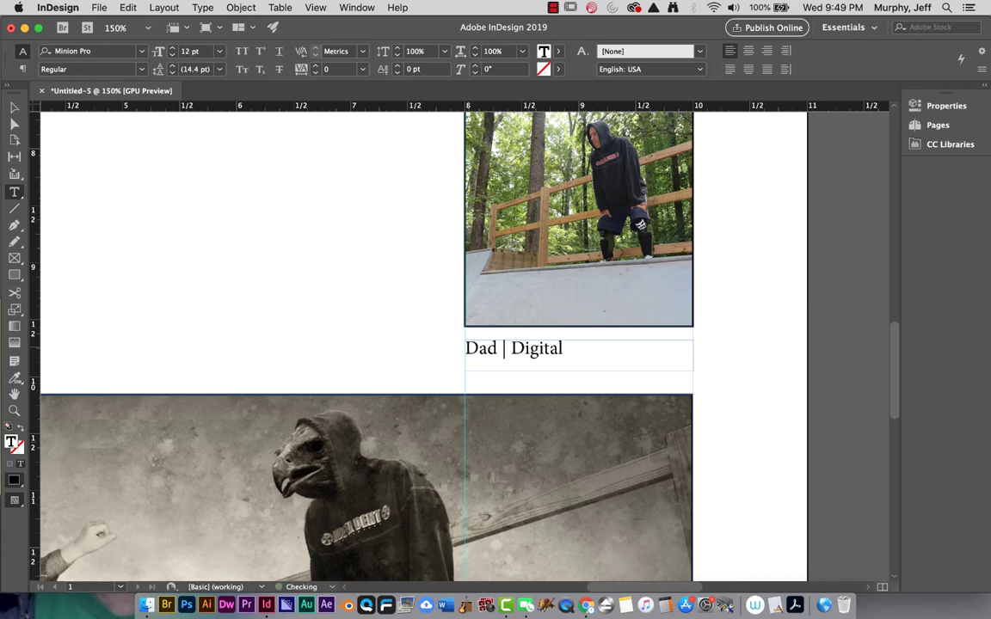
text(Photo )
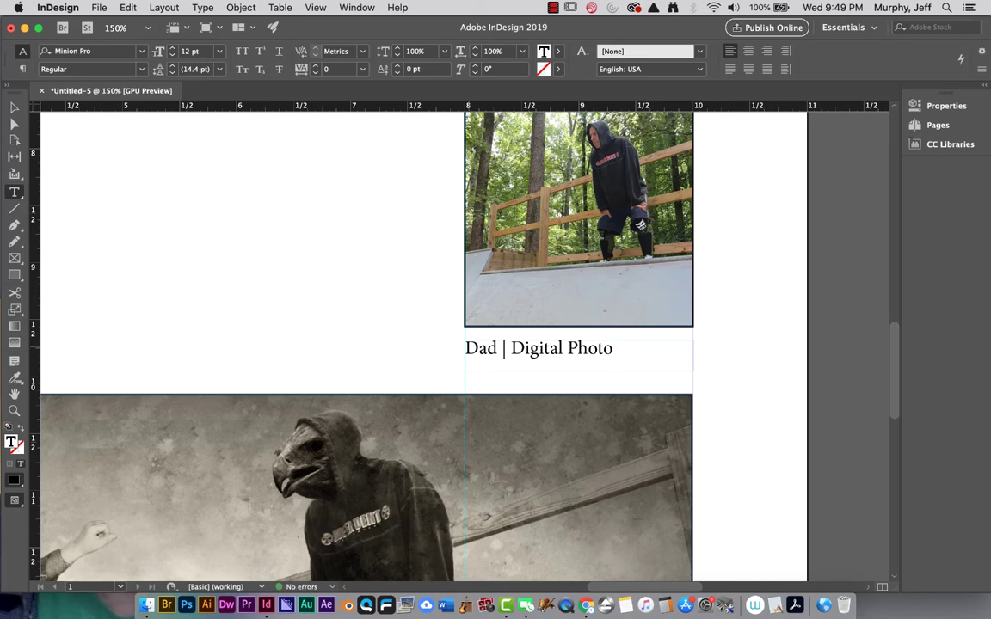
text(|2002)
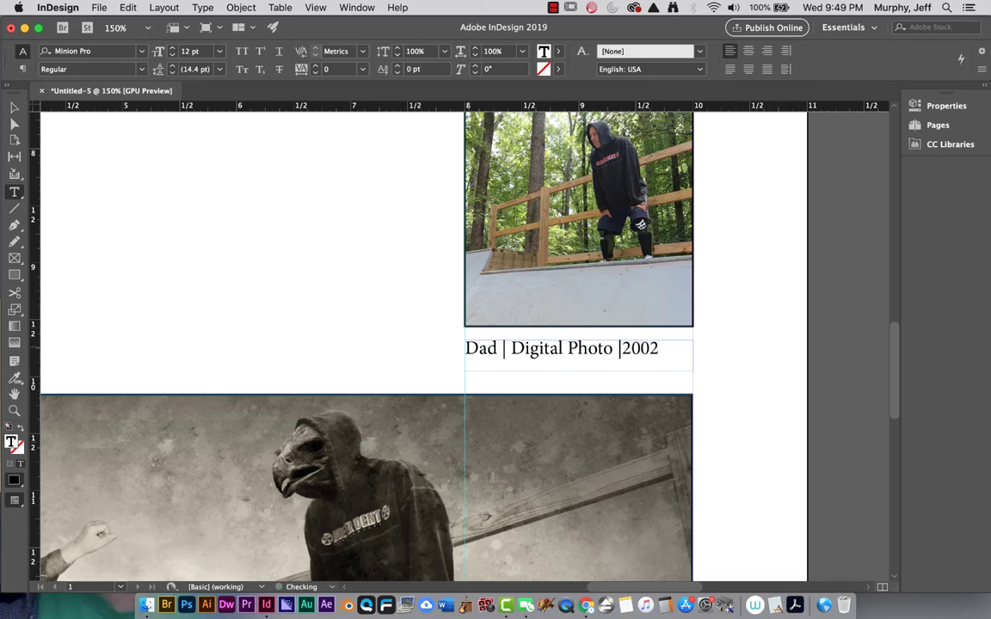
click(621, 349)
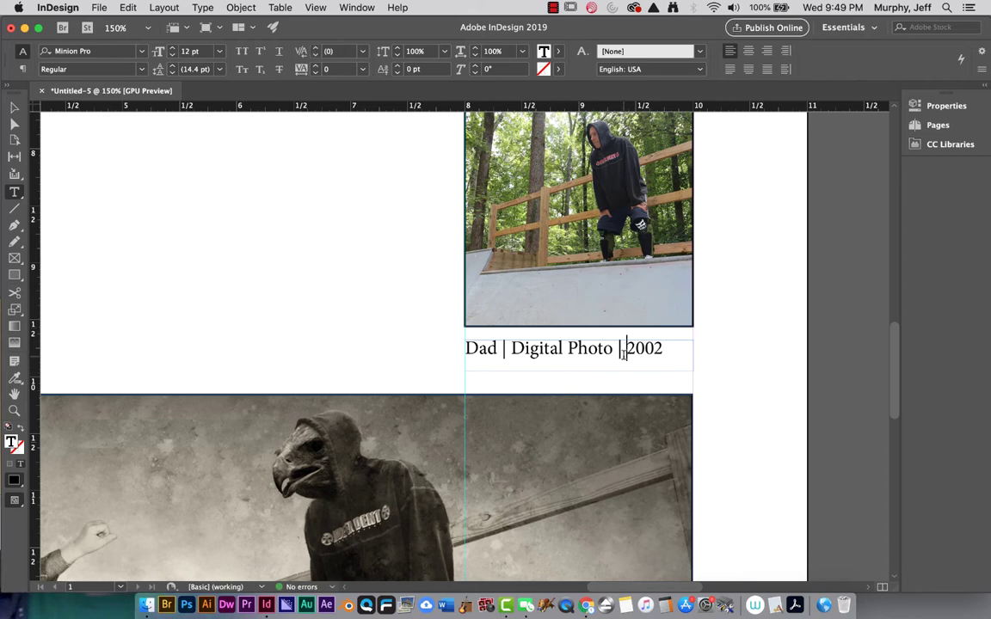
- Change the whole caption from 12 pt Minion Pro to 9 pt Myriad Pro Regular
drag(664, 348, 449, 347)
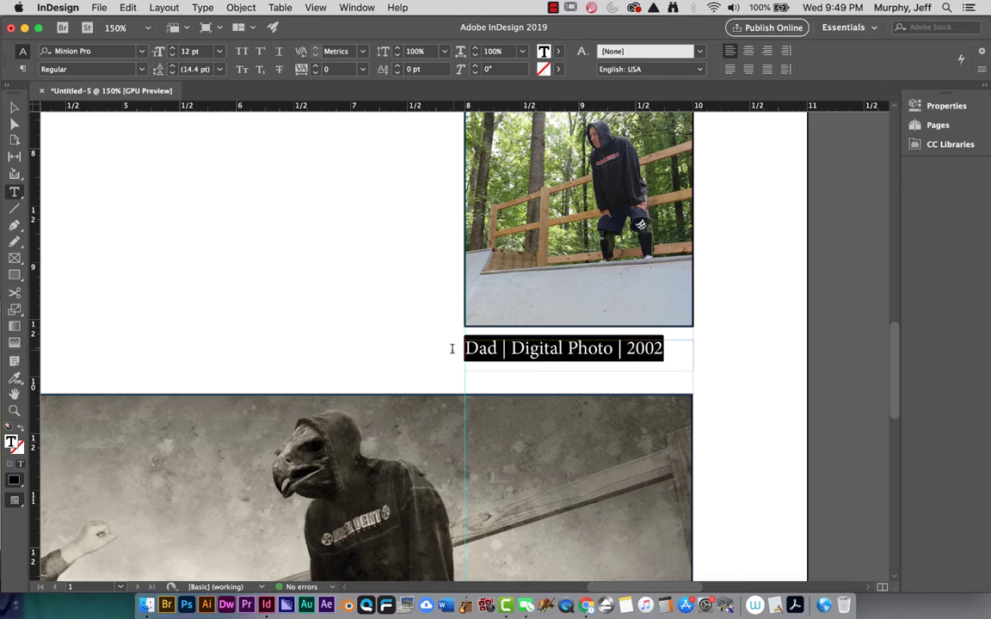
click(142, 51)
click(143, 52)
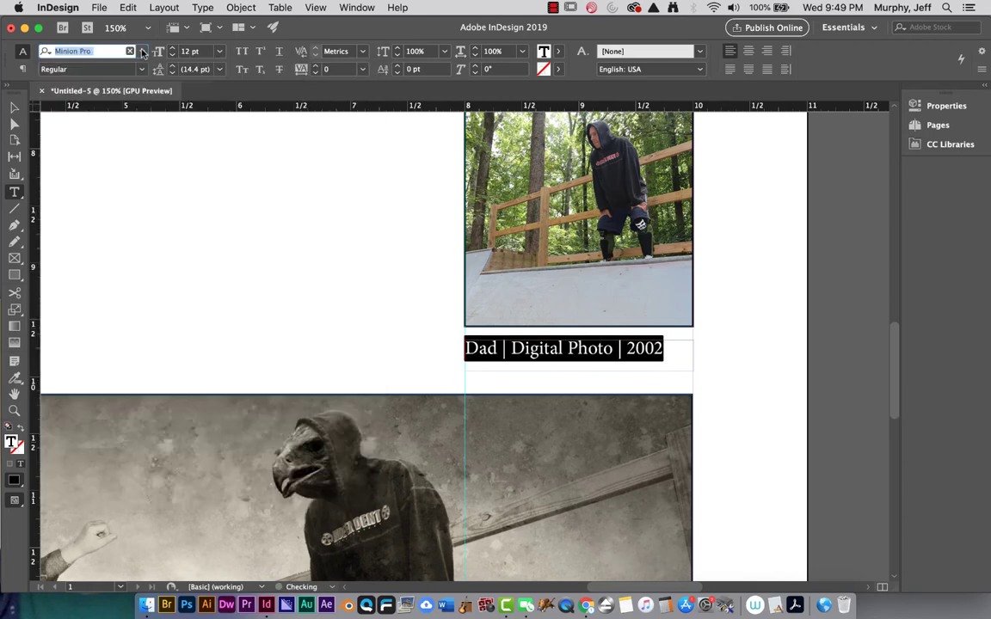
click(219, 51)
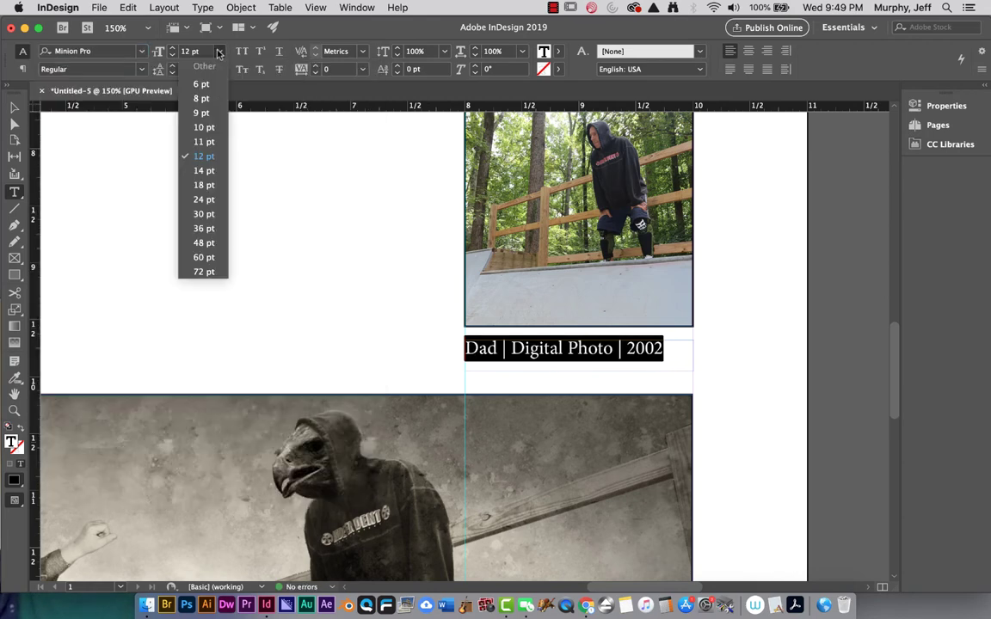
click(203, 113)
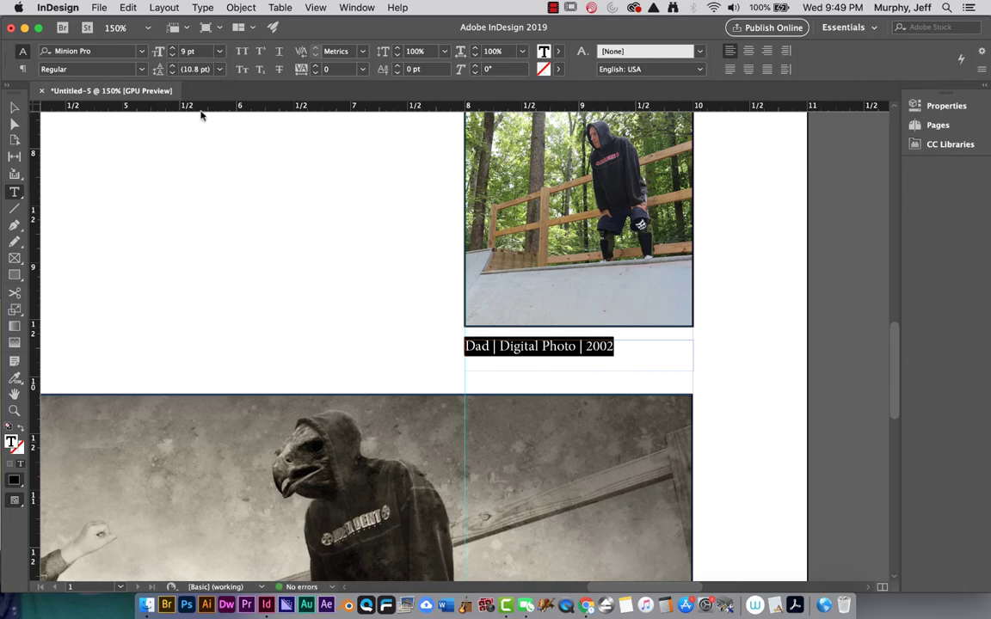
click(142, 53)
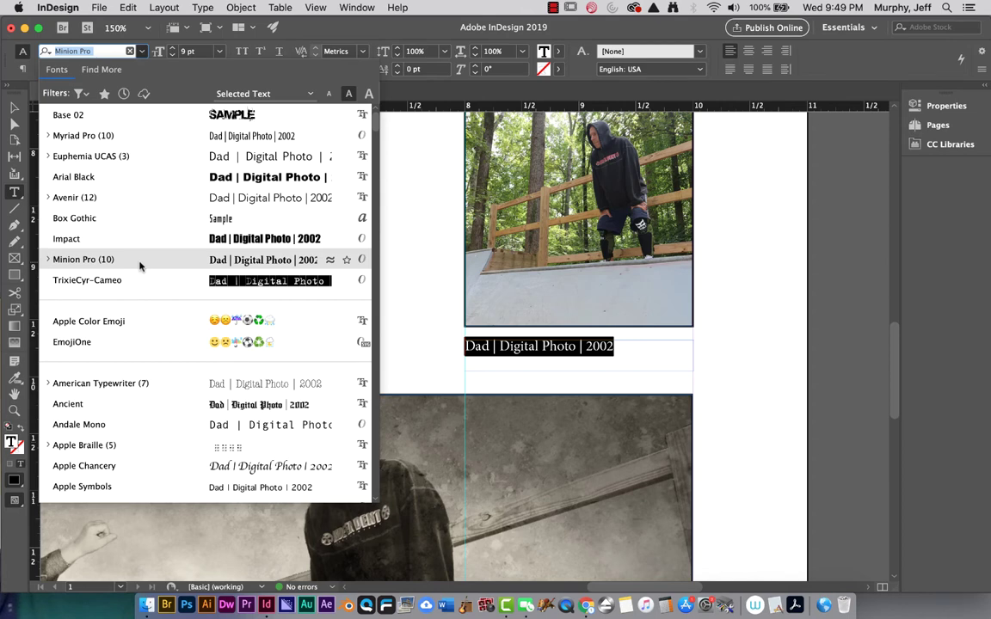
click(107, 137)
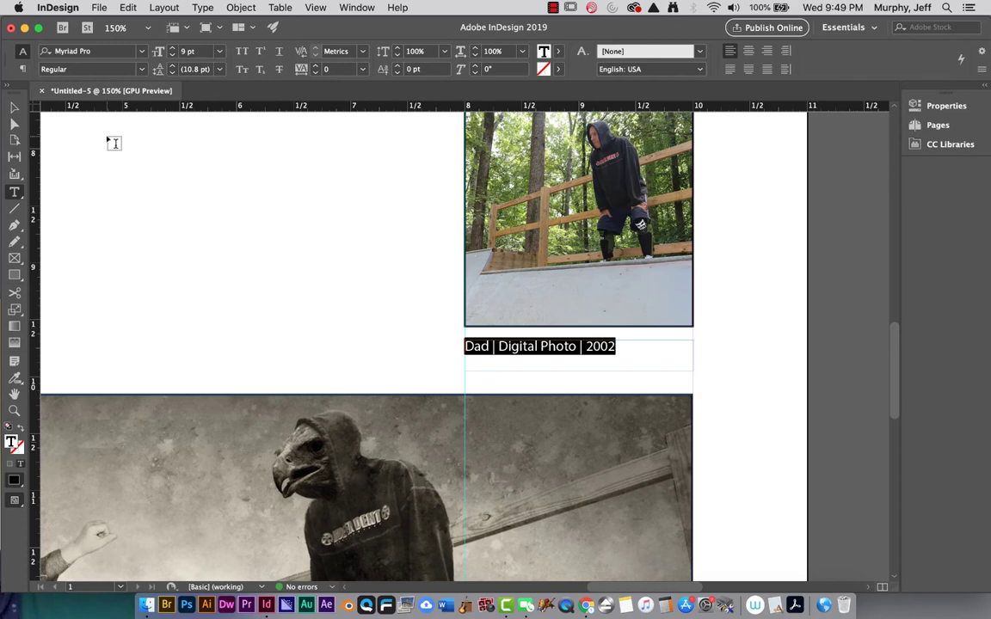
click(130, 69)
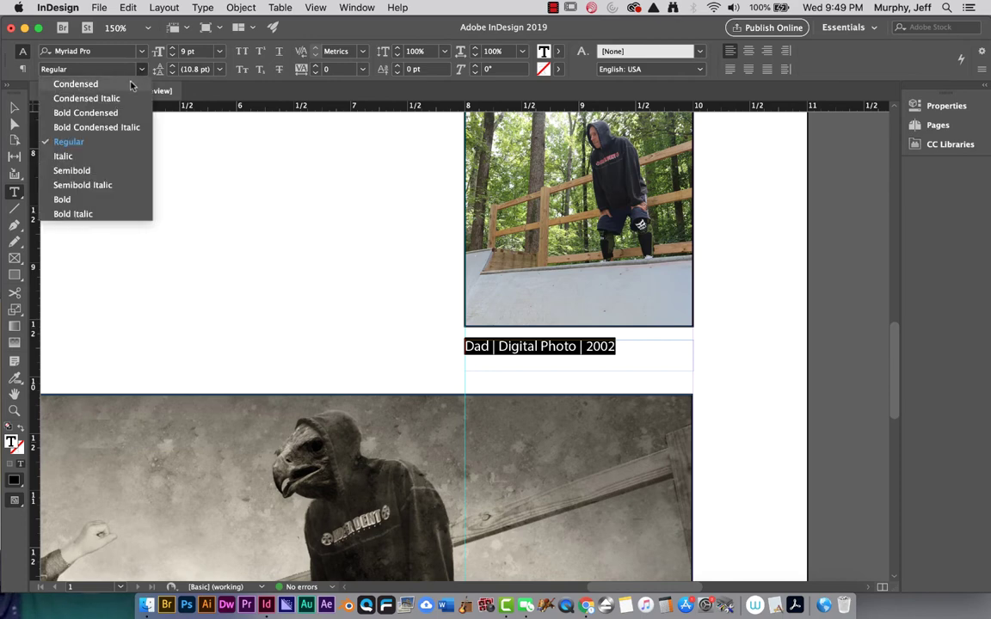
click(132, 84)
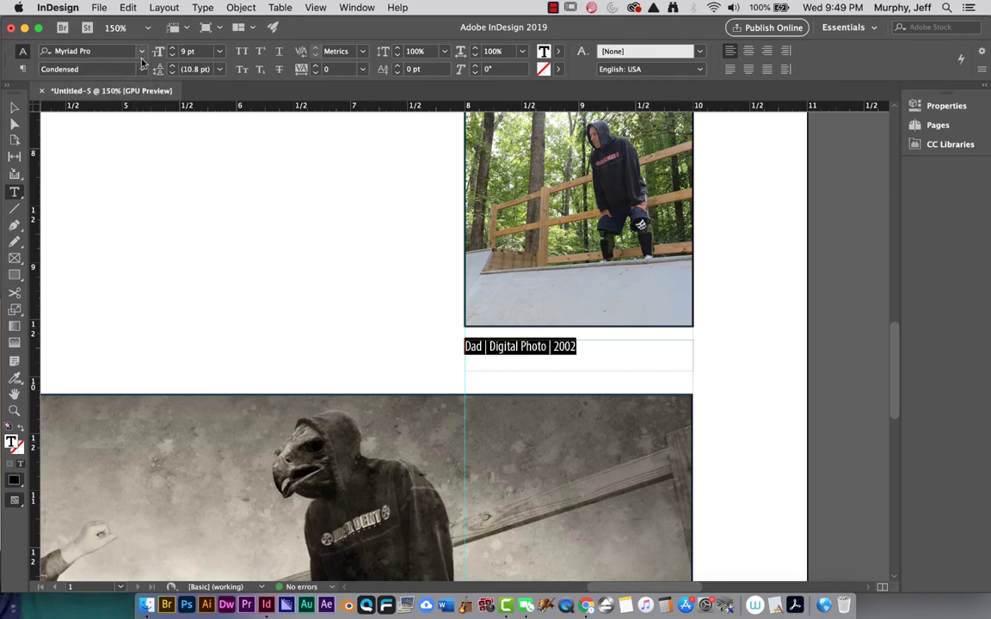
click(142, 70)
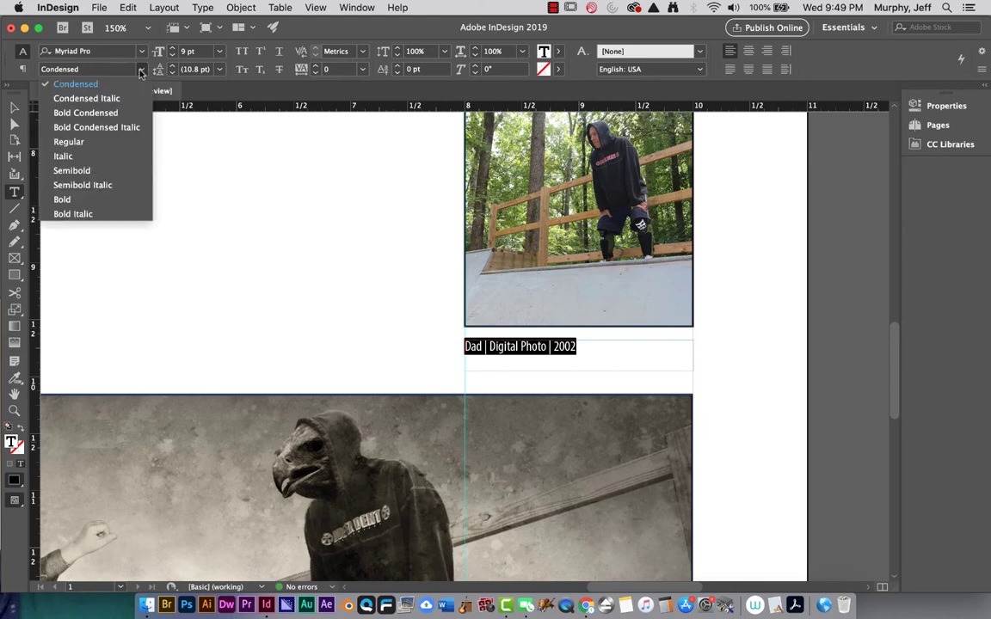
click(120, 141)
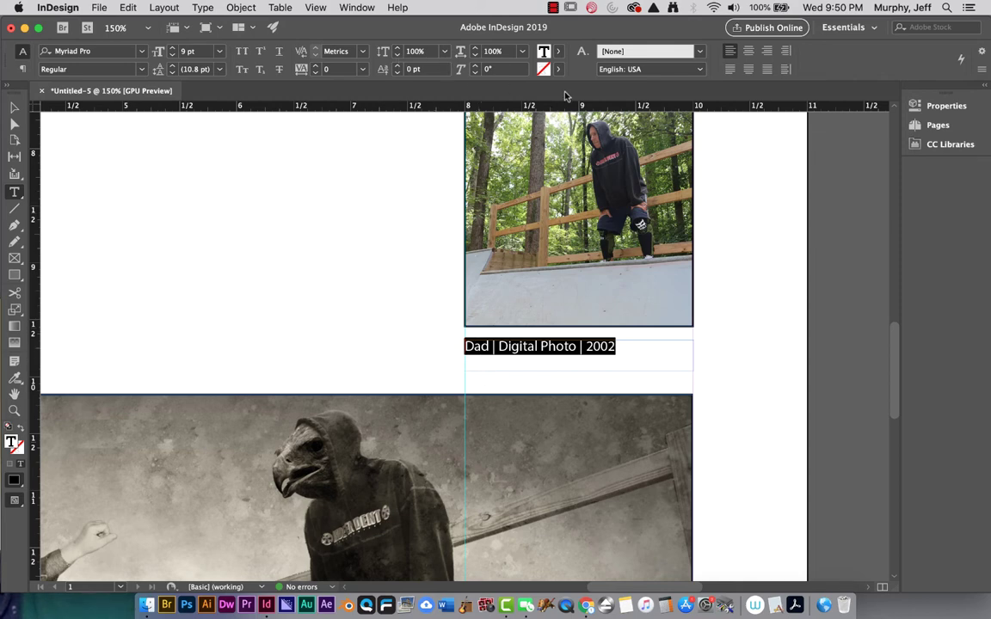
- Right-align the caption and italicize the word 'Dad'
click(766, 53)
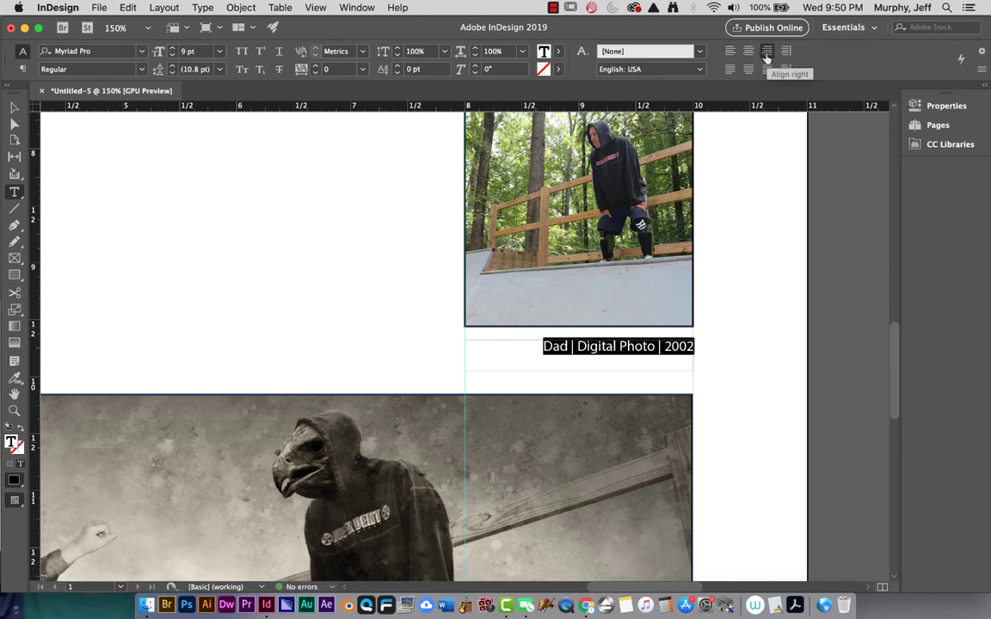
click(581, 345)
double_click(569, 346)
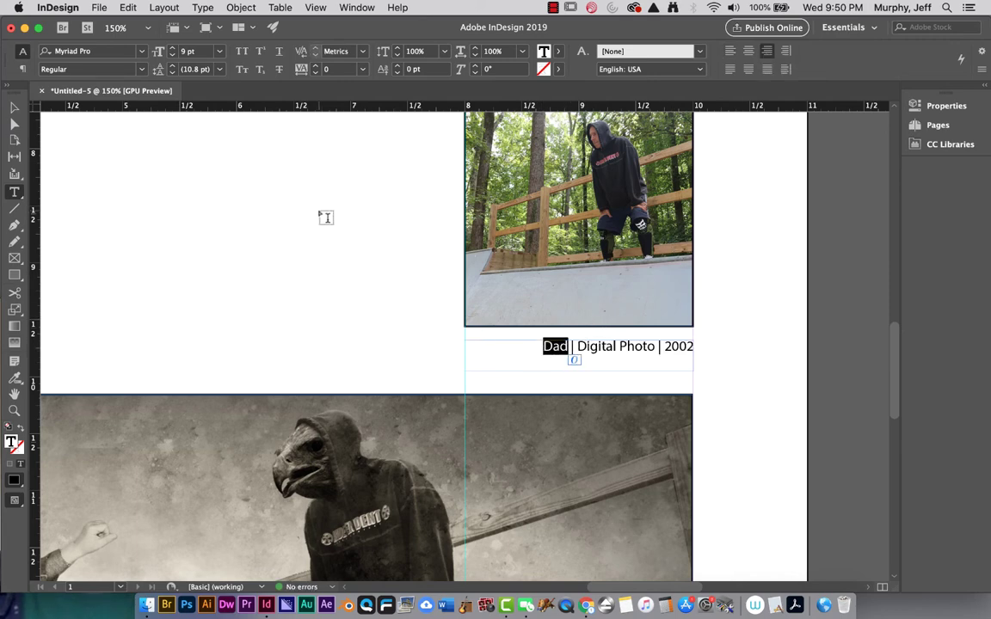
click(142, 69)
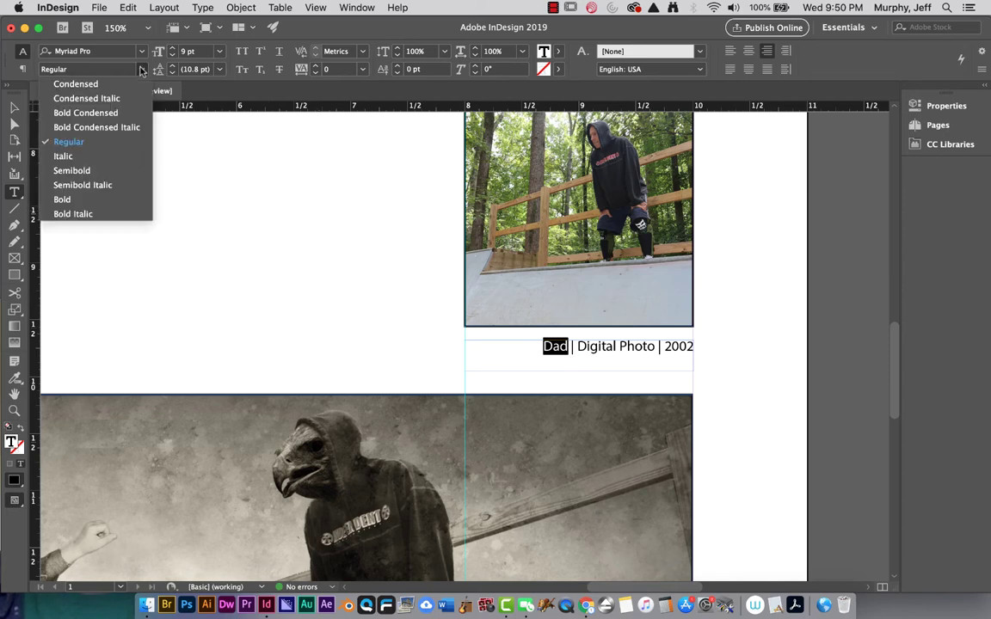
click(99, 156)
click(582, 347)
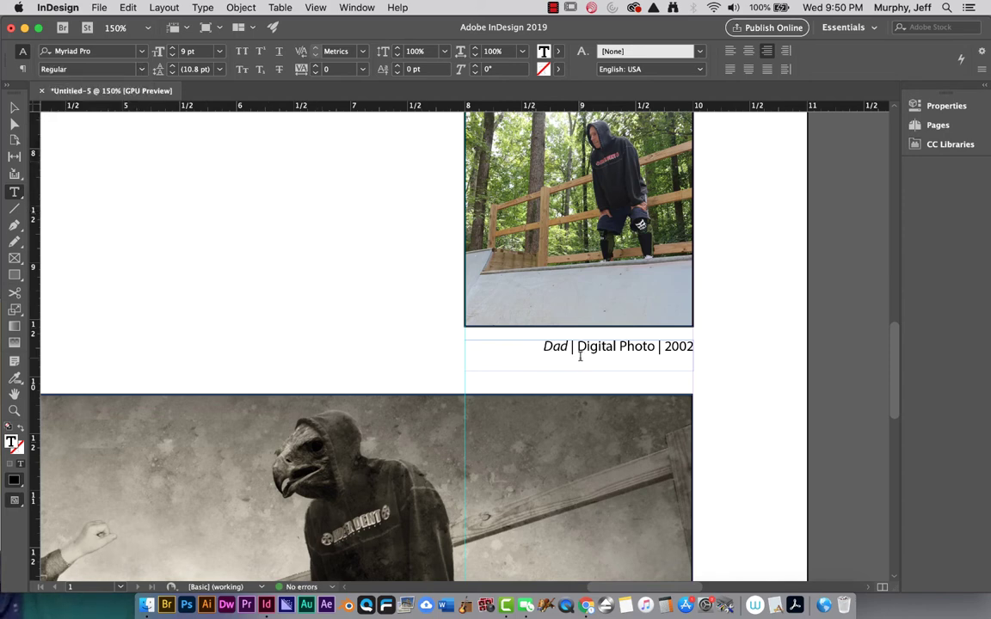
- Color 'Digital Photo' with a 50% tint of black
drag(576, 346, 657, 346)
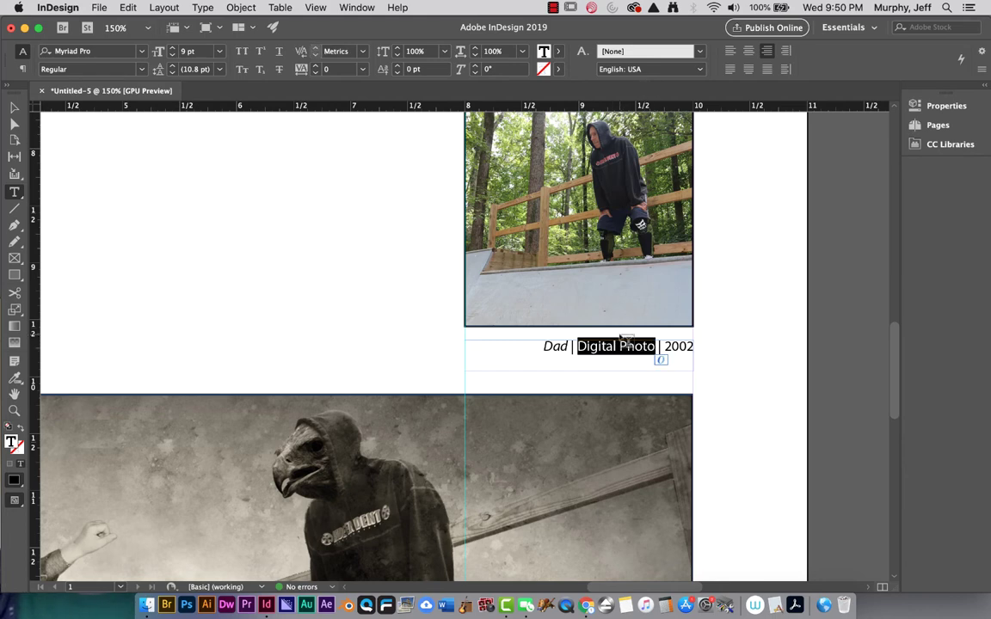
click(559, 51)
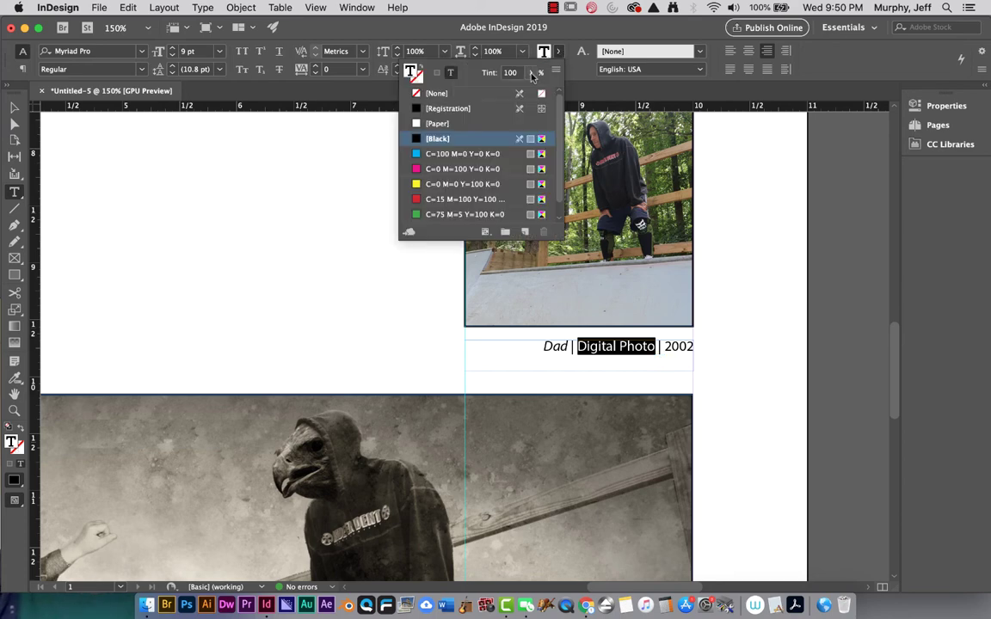
click(530, 72)
drag(530, 92, 514, 95)
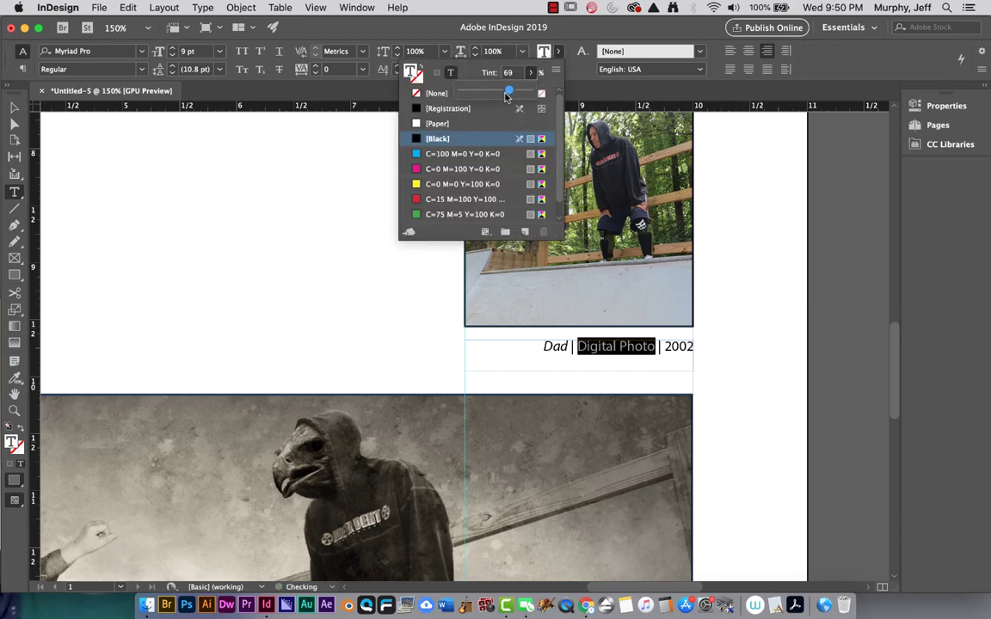
drag(504, 97, 493, 98)
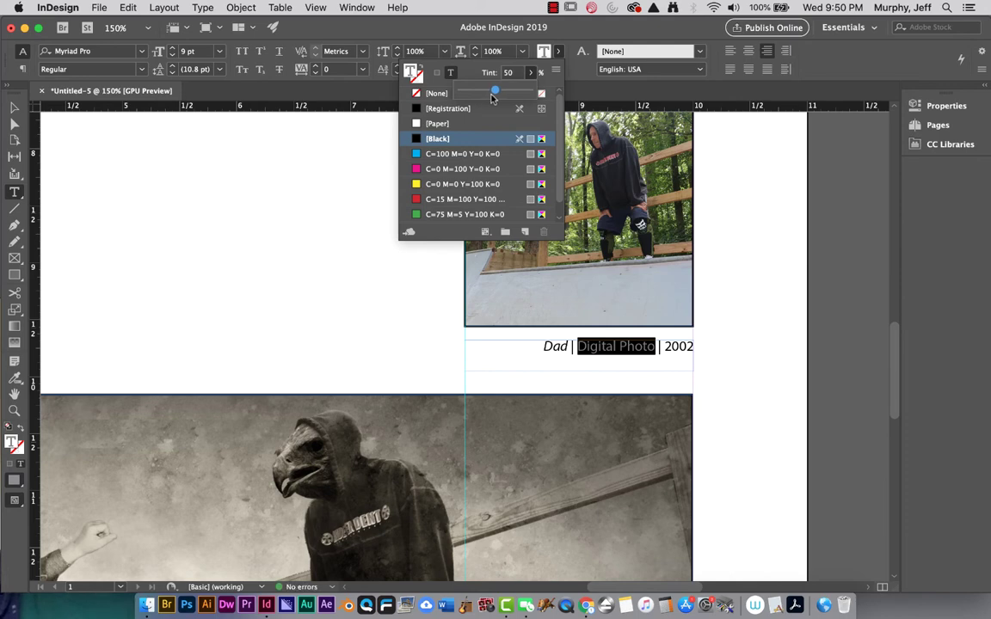
click(556, 73)
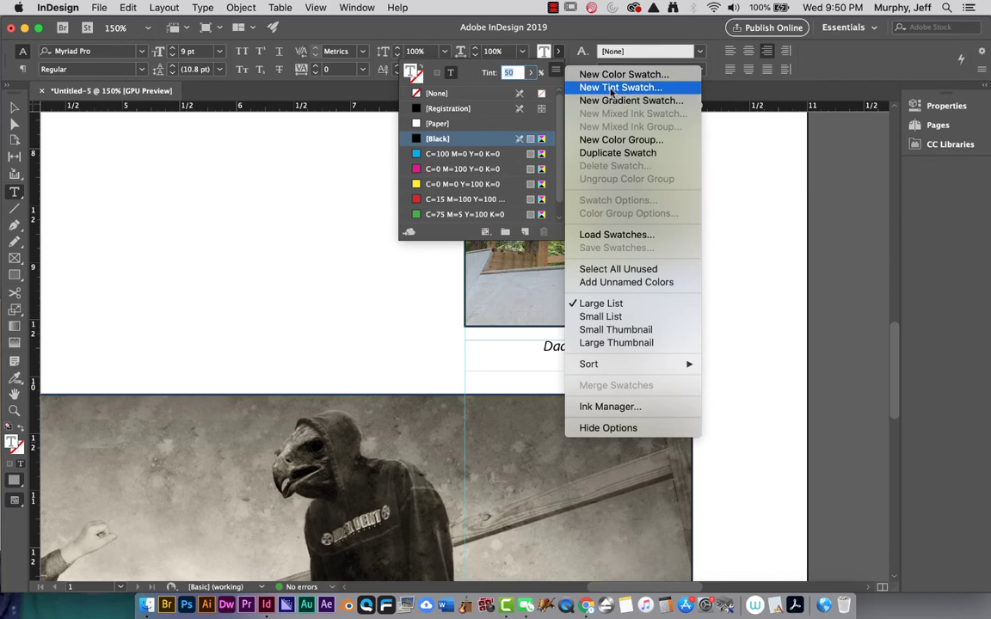
click(556, 73)
key(Return)
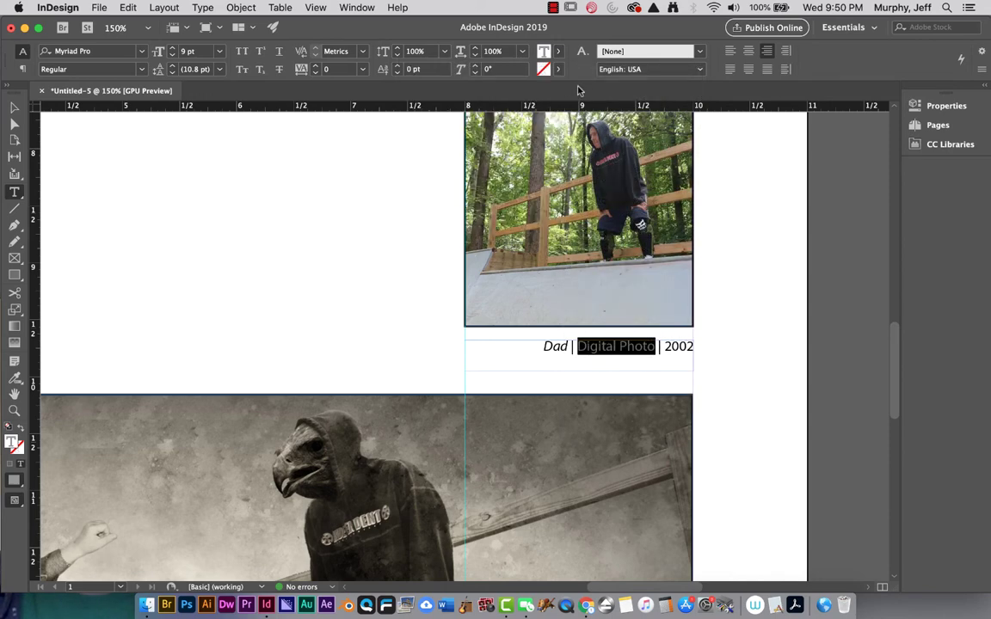
click(606, 360)
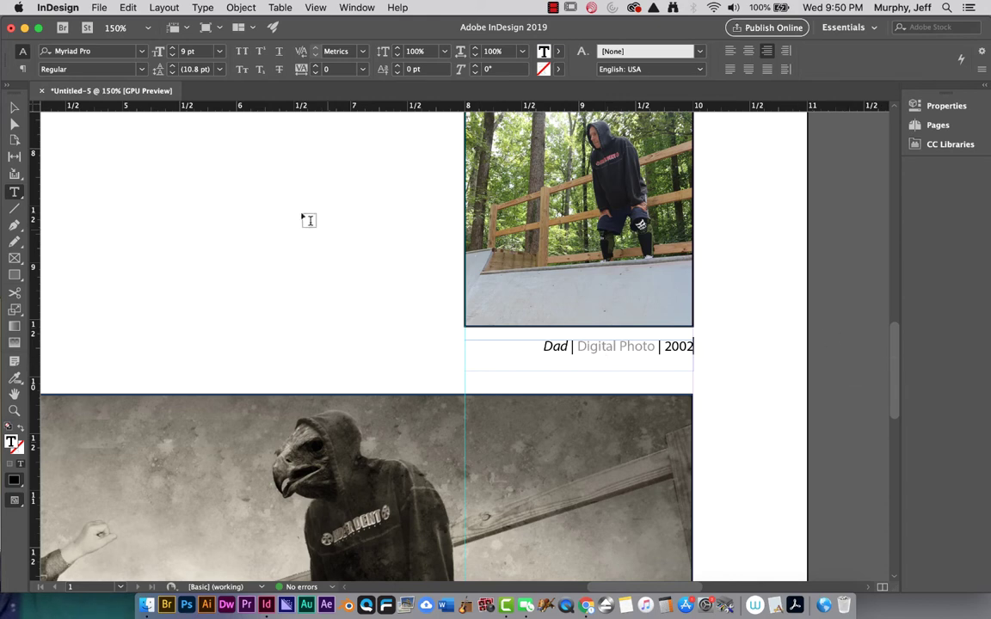
key(Escape)
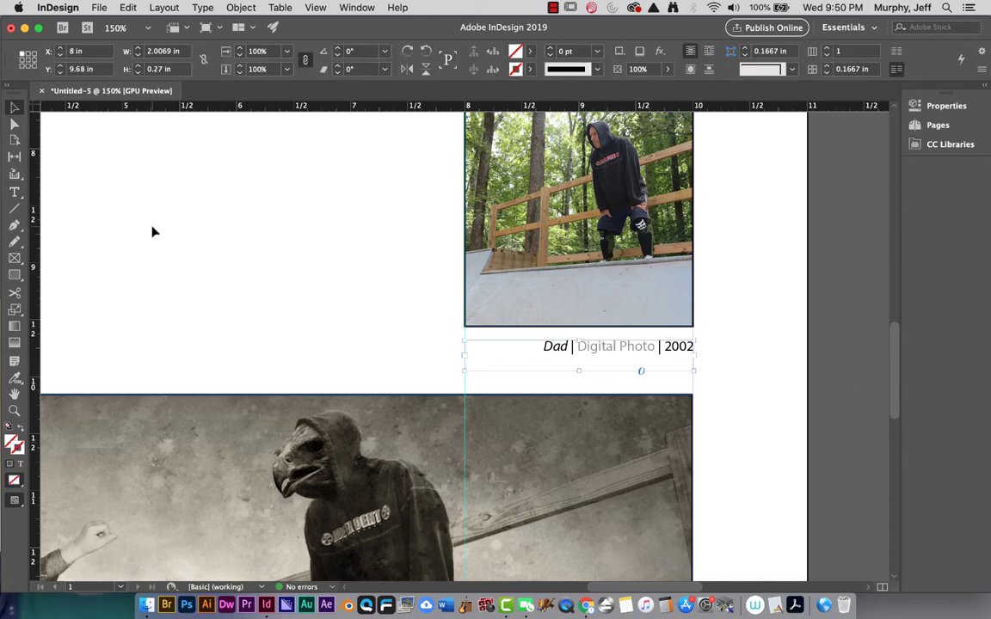
key(super+minus)
key(super+minus)
key(super+minus)
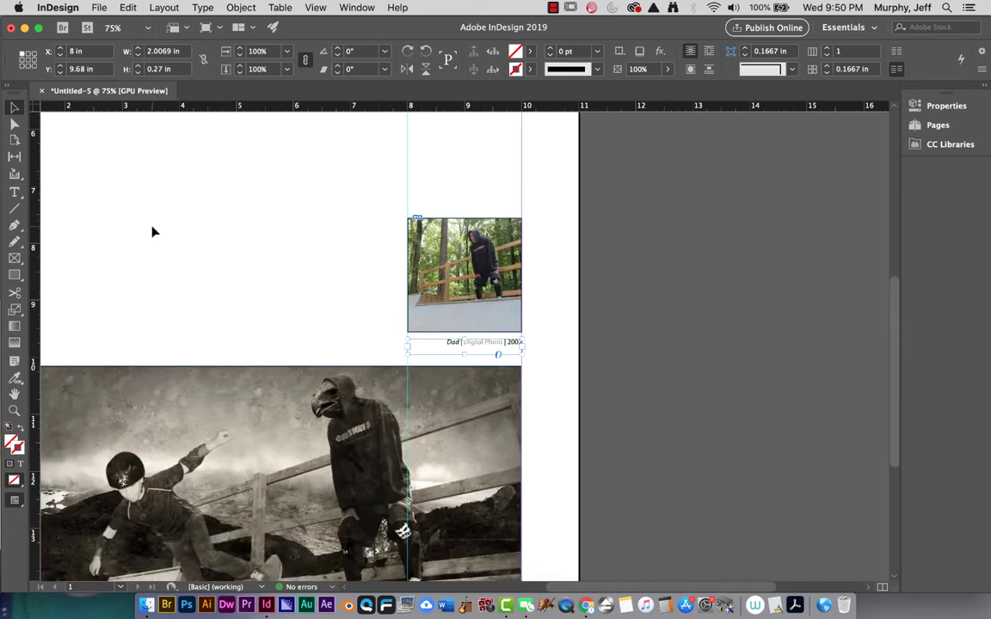
key(super+minus)
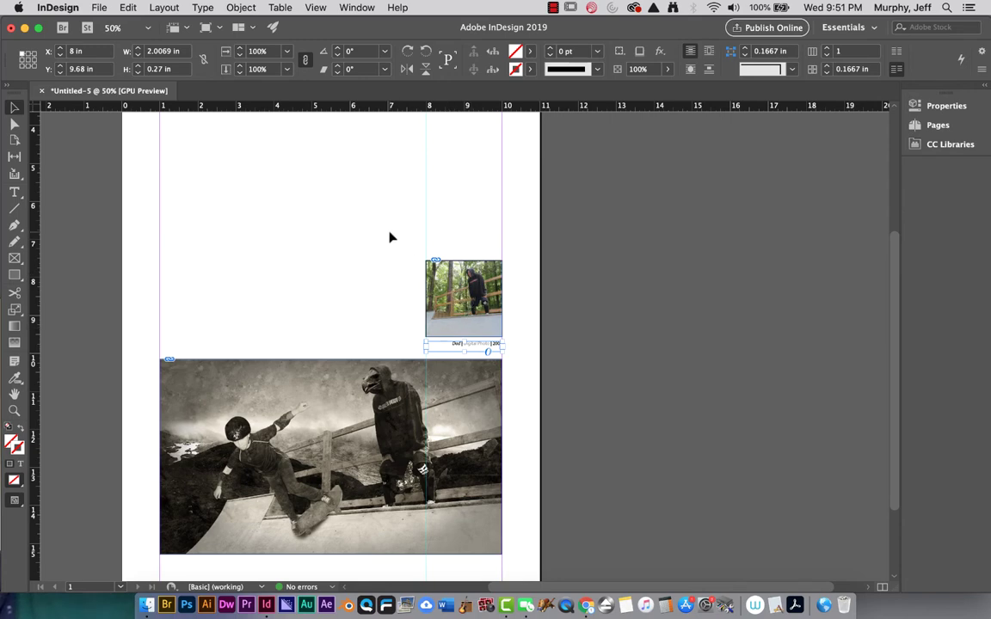
- Duplicate the Dad photo and caption and stack the copy above the original at X 8 in
drag(390, 232, 515, 361)
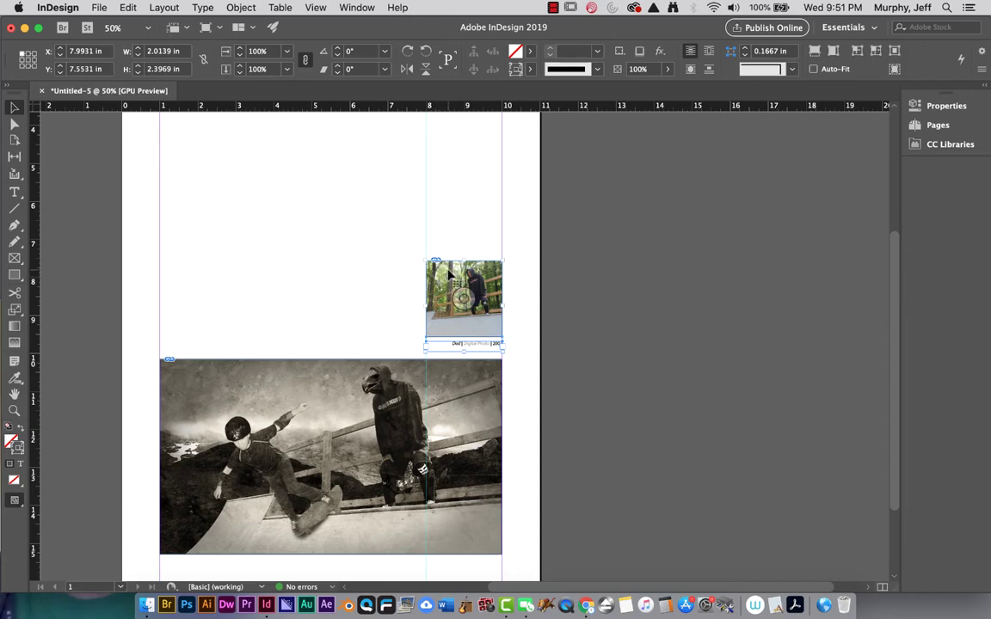
key(super+equal)
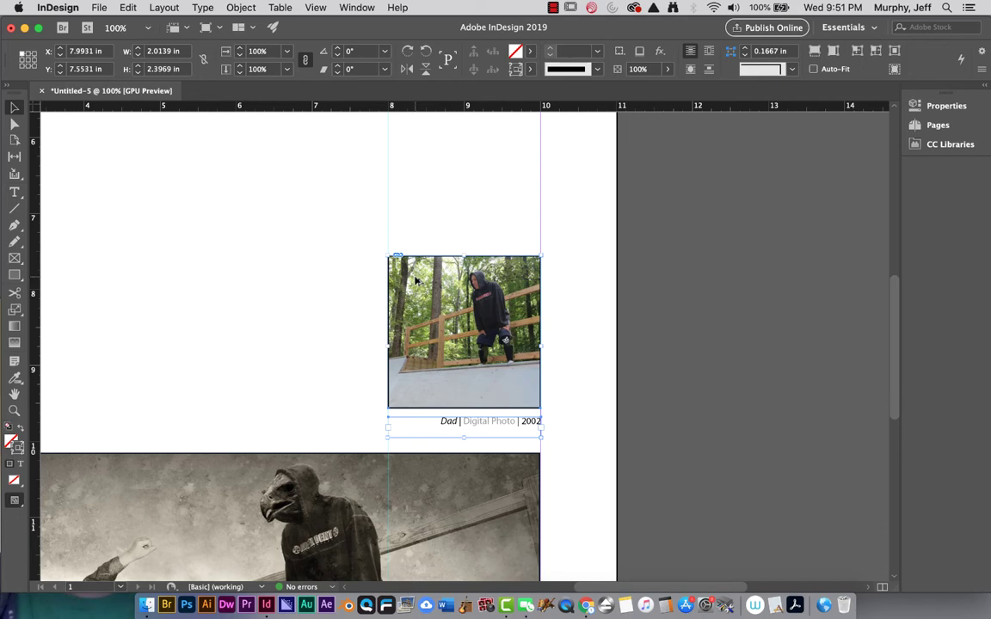
drag(416, 280, 238, 271)
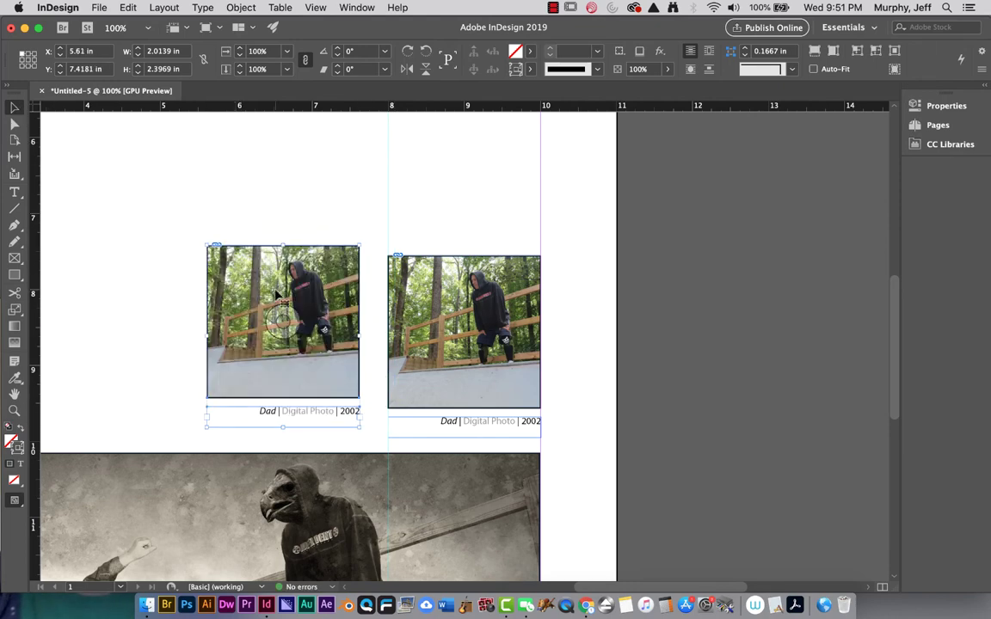
drag(258, 288, 463, 212)
click(309, 214)
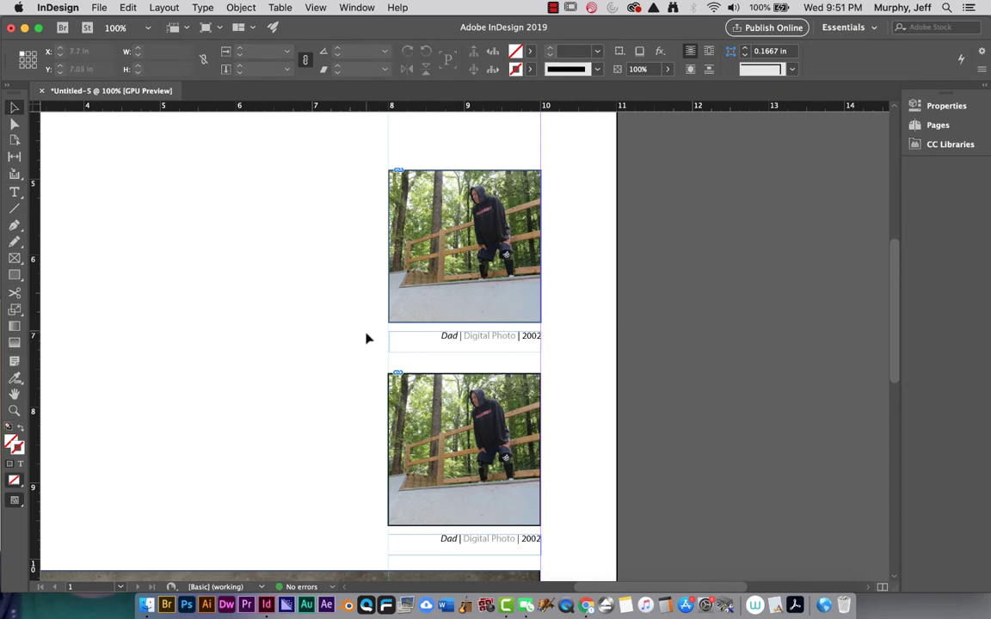
- Nudge both caption frames up slightly, closer to their photos
drag(367, 335, 398, 348)
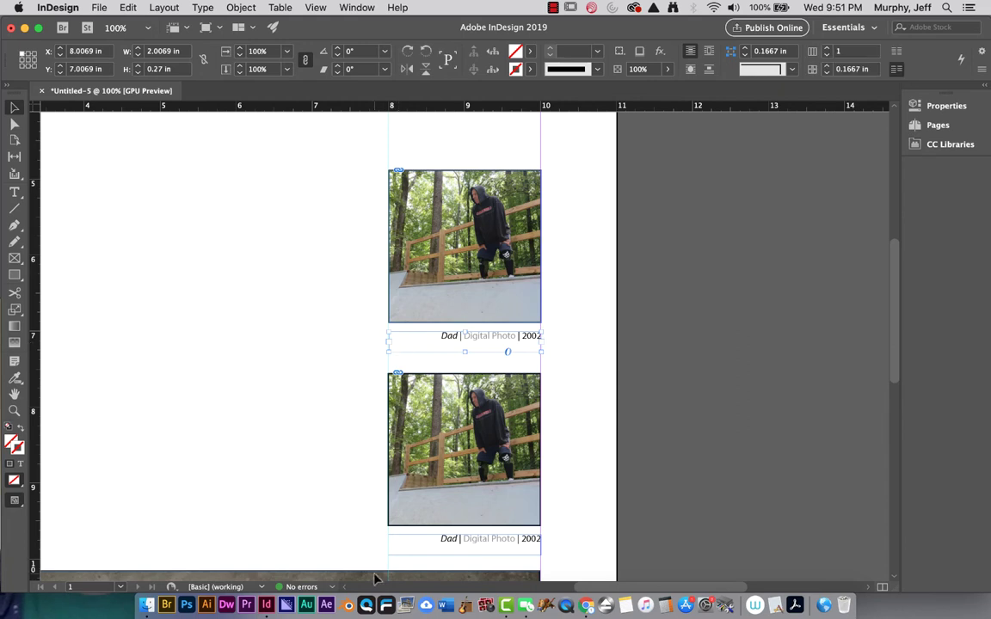
shift+click(400, 545)
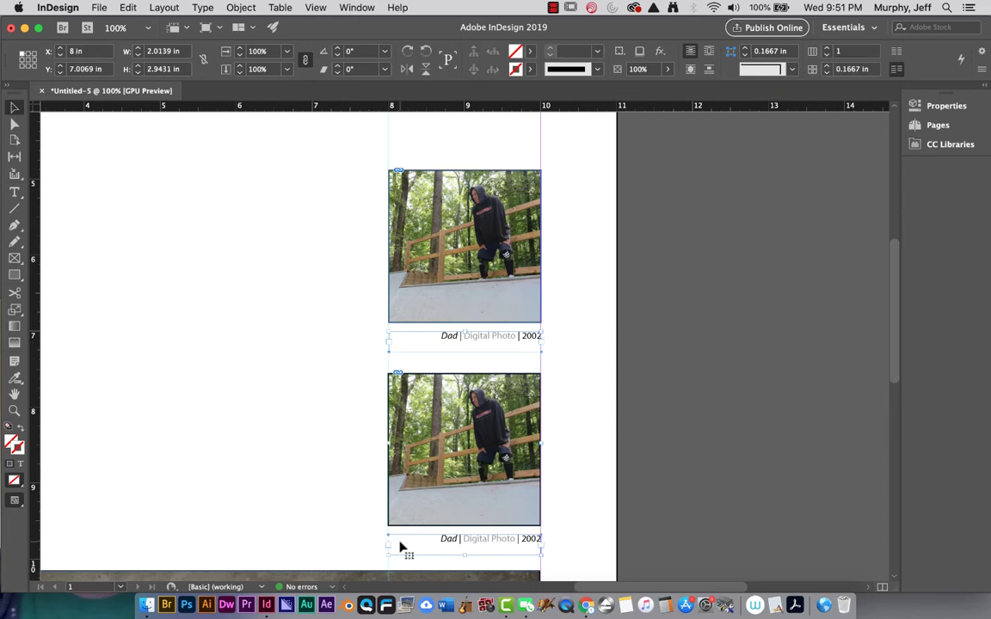
key(Up)
key(Up)
key(Up)
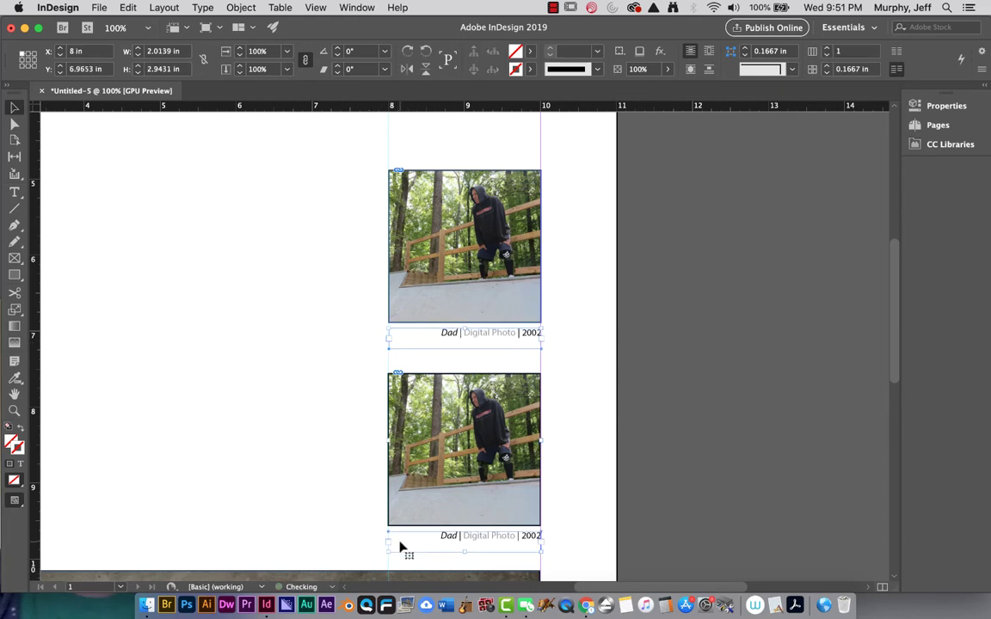
click(237, 437)
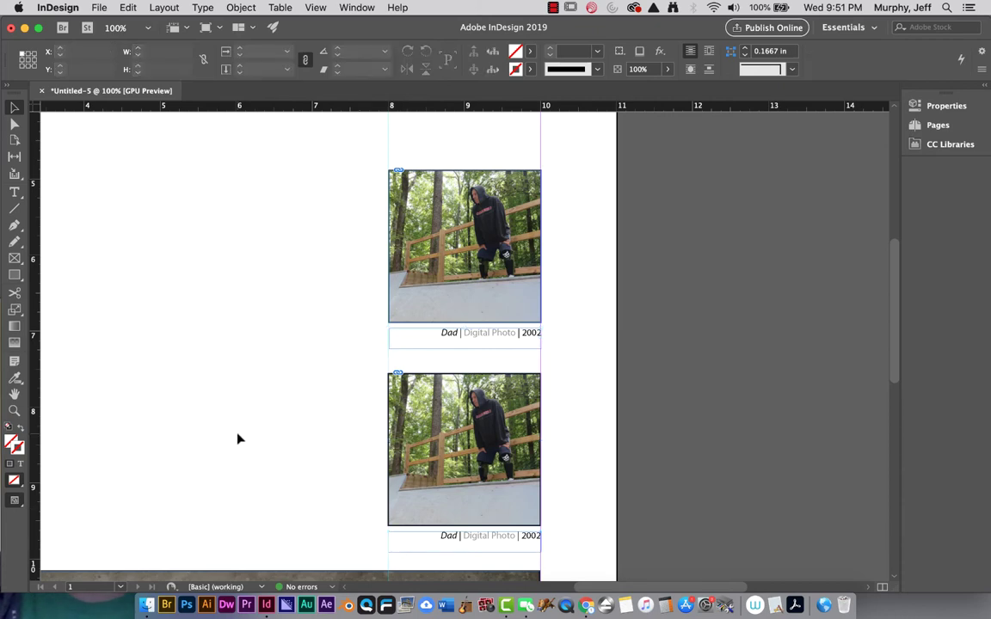
key(super+equal)
key(super+equal)
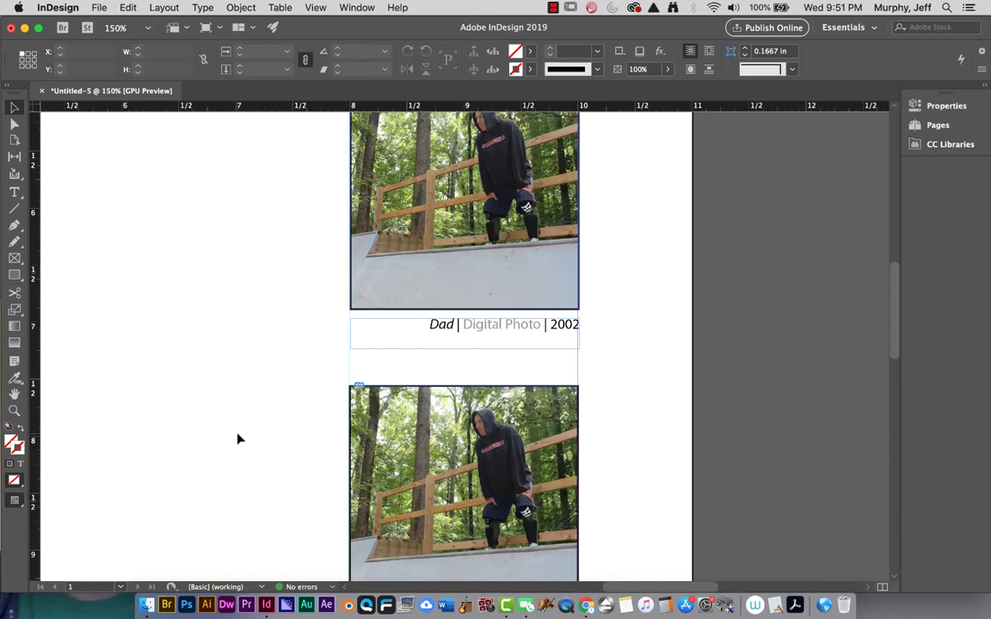
key(super+equal)
key(super+equal)
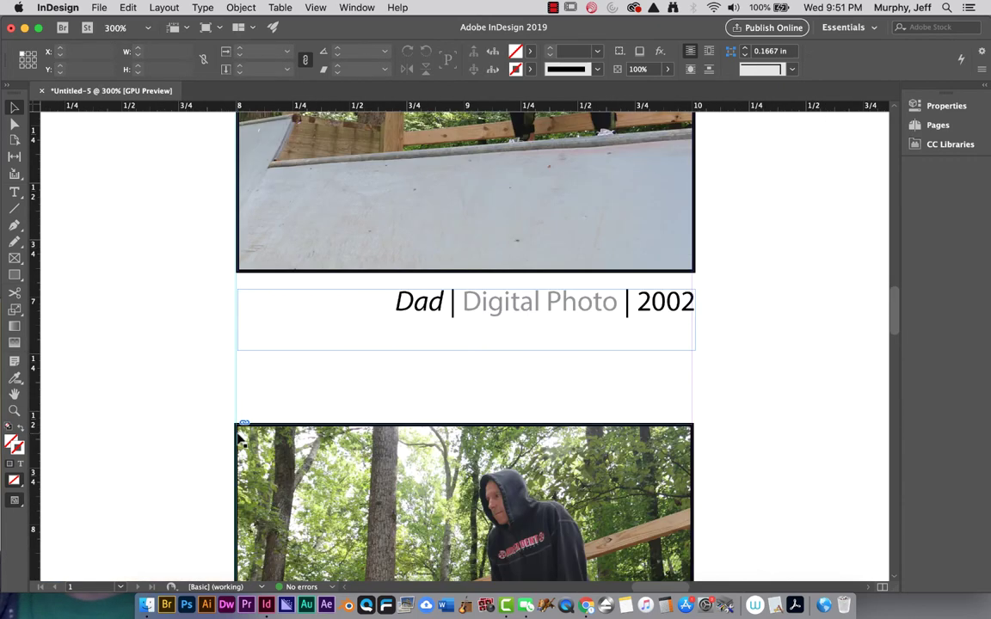
- Replace the Dad photo in the top frame with floor-texturre.jpg
click(469, 189)
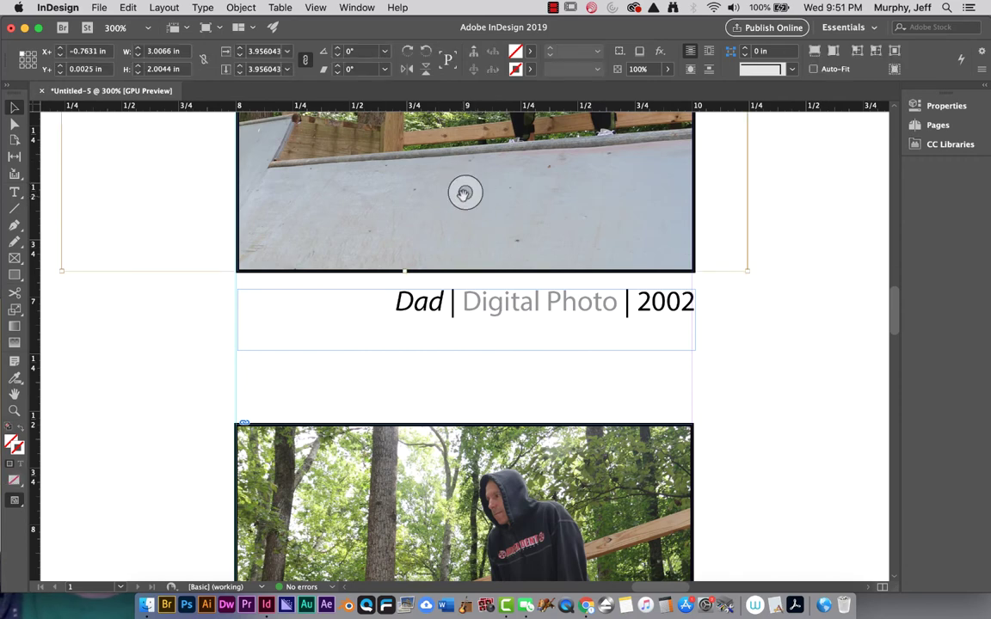
click(99, 7)
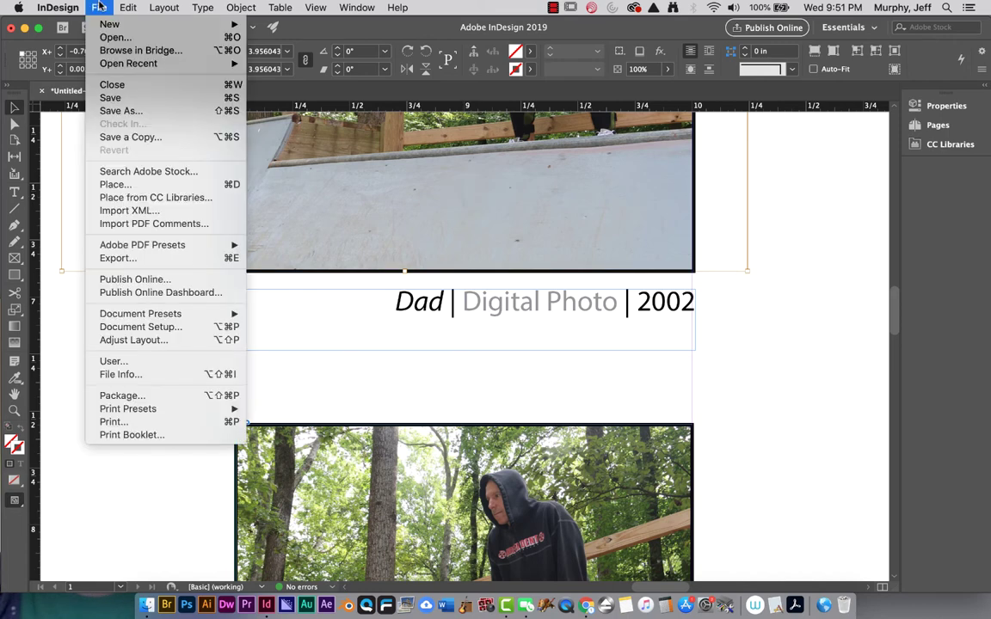
click(115, 184)
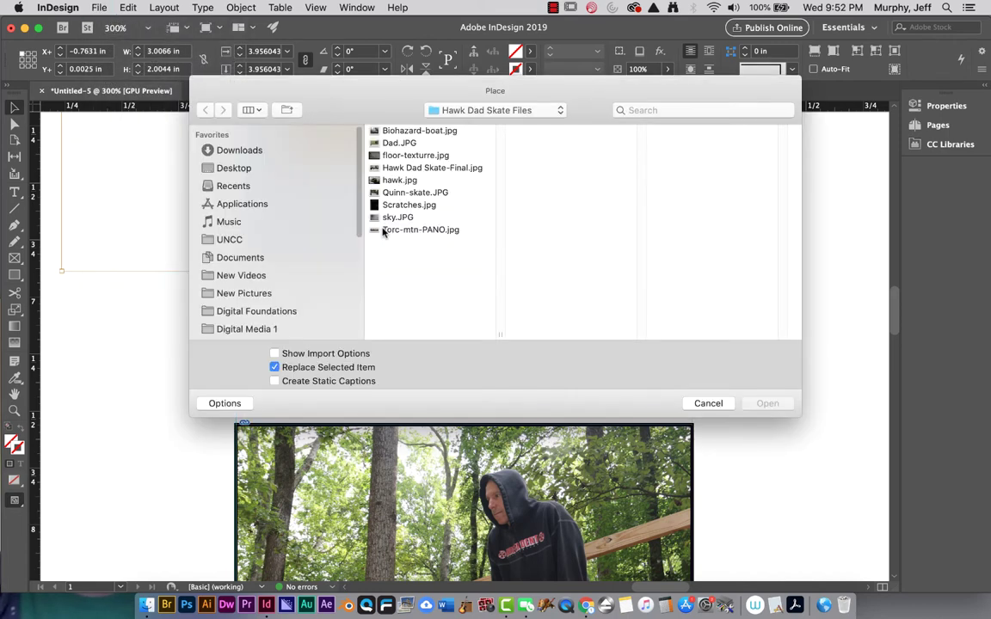
click(417, 157)
click(764, 405)
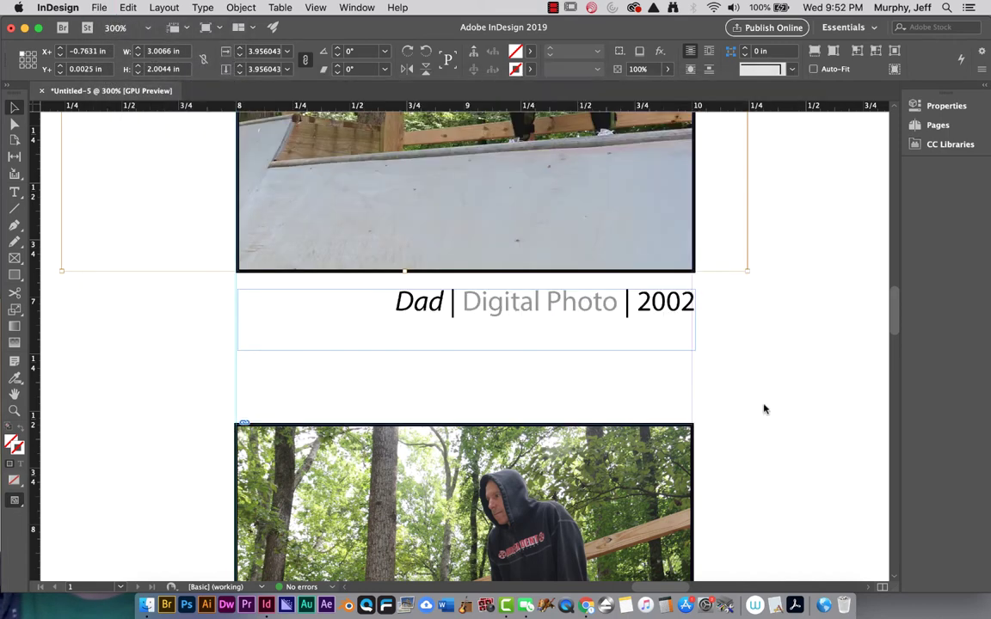
click(764, 410)
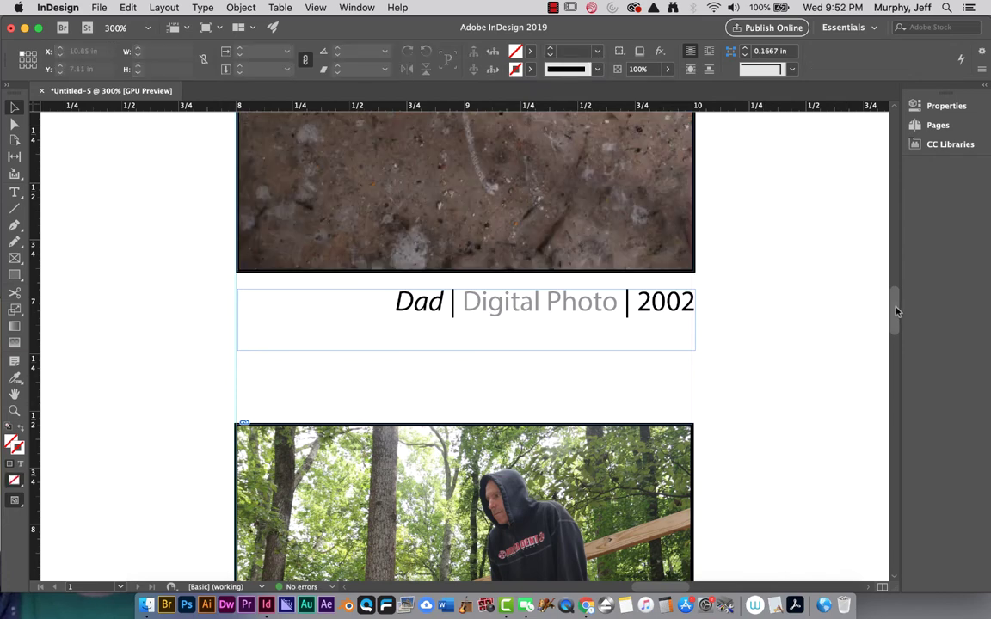
mouse_move(895, 316)
mouse_down()
mouse_move(898, 255)
mouse_move(896, 332)
mouse_move(897, 313)
mouse_up()
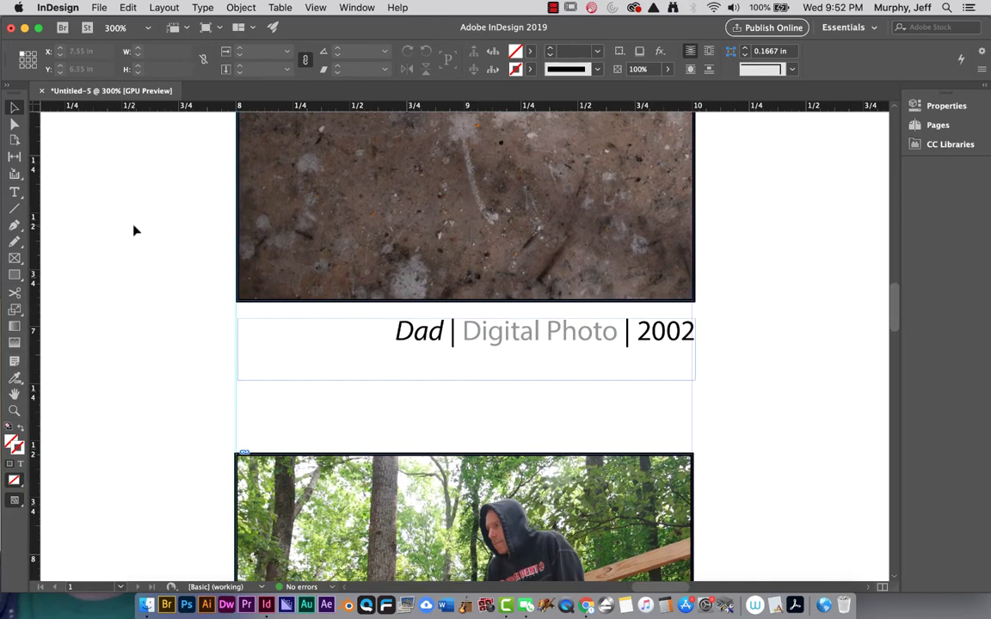
- Change the year in the copied caption from 2002 to 2020
click(14, 192)
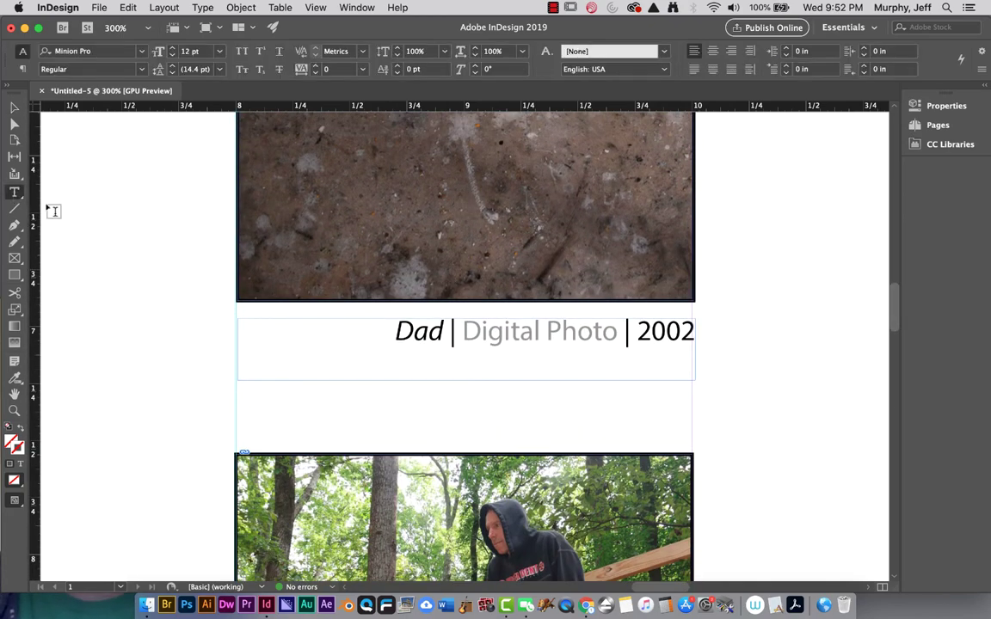
double_click(400, 336)
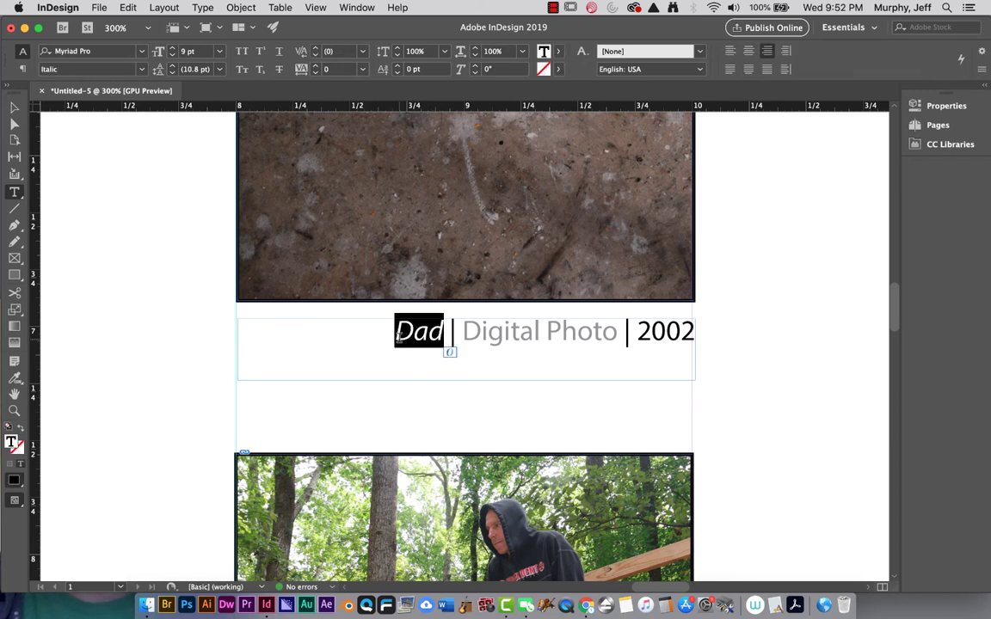
drag(667, 334, 680, 334)
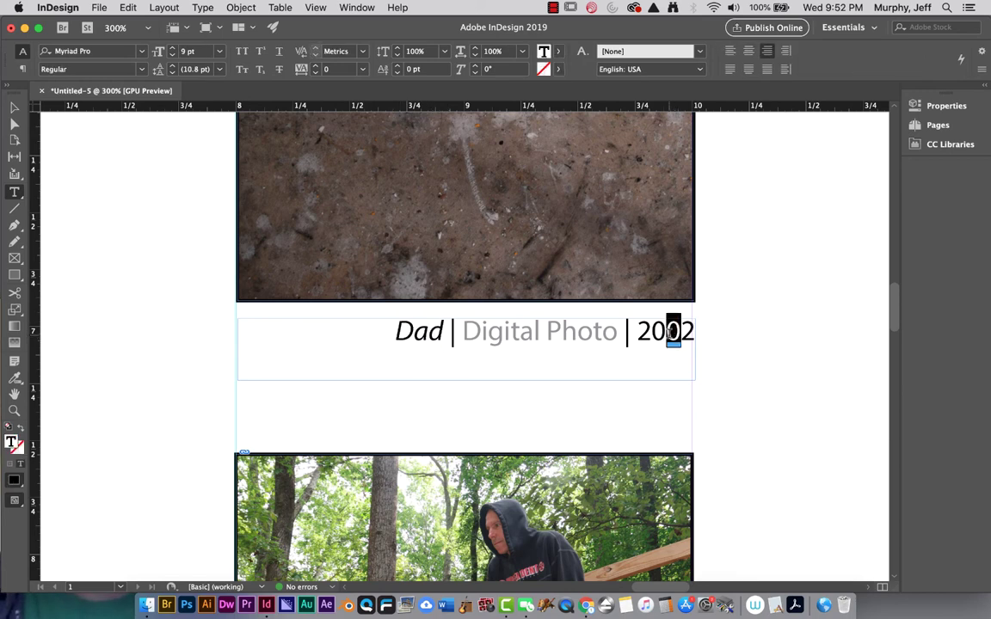
click(671, 334)
drag(668, 334, 708, 342)
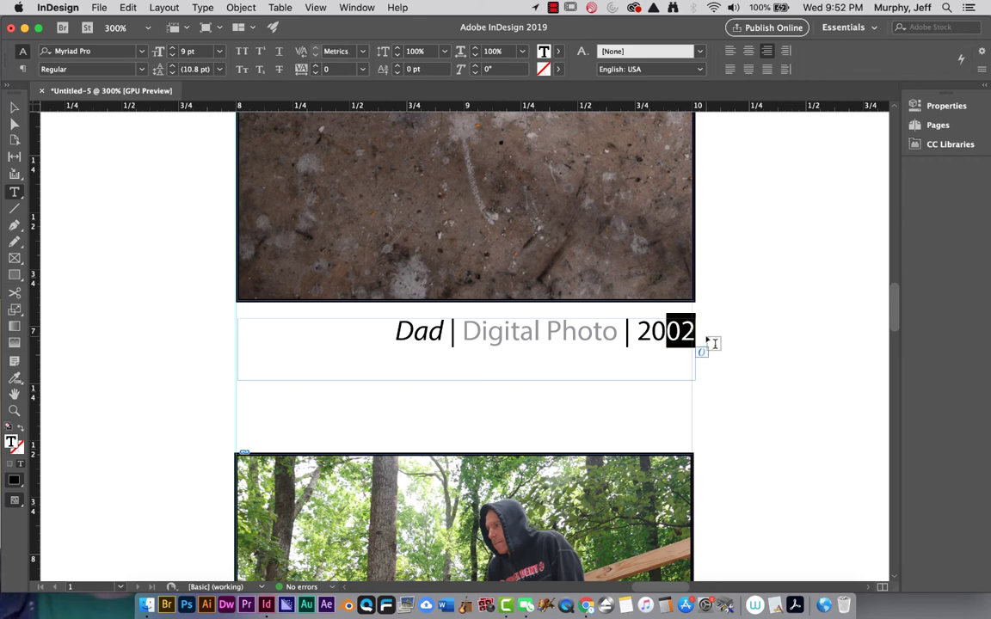
text(20)
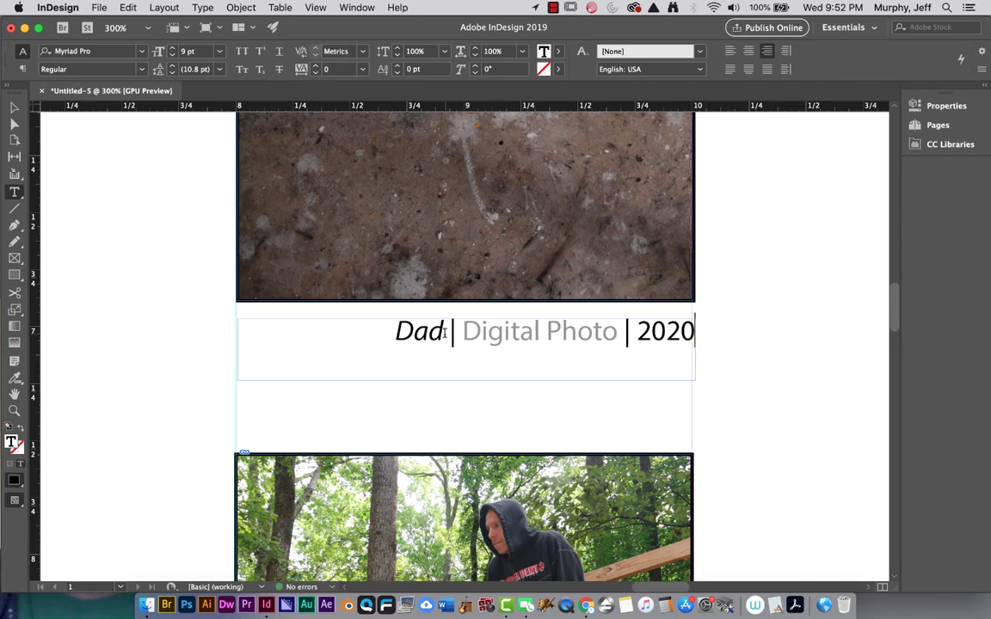
- Replace 'Dad' with 'Garage Floor' in the copied caption
double_click(398, 337)
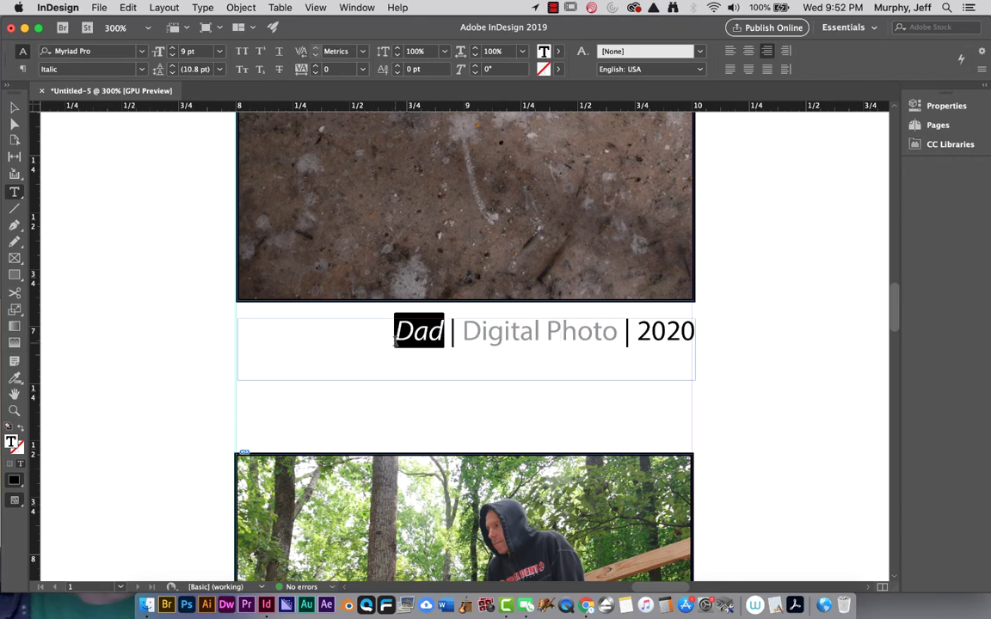
text(Garage)
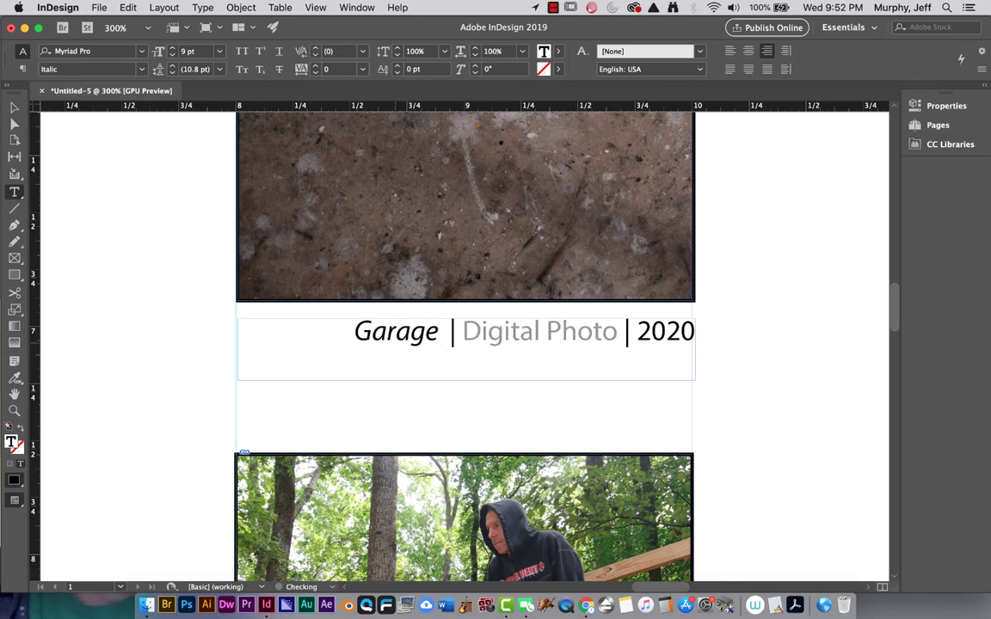
text( Floor)
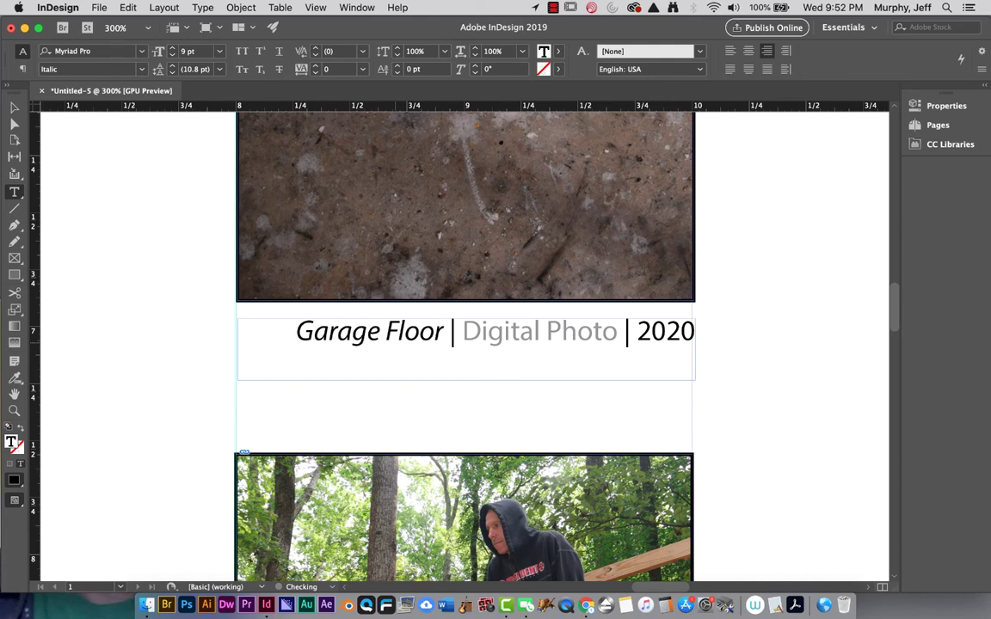
click(14, 108)
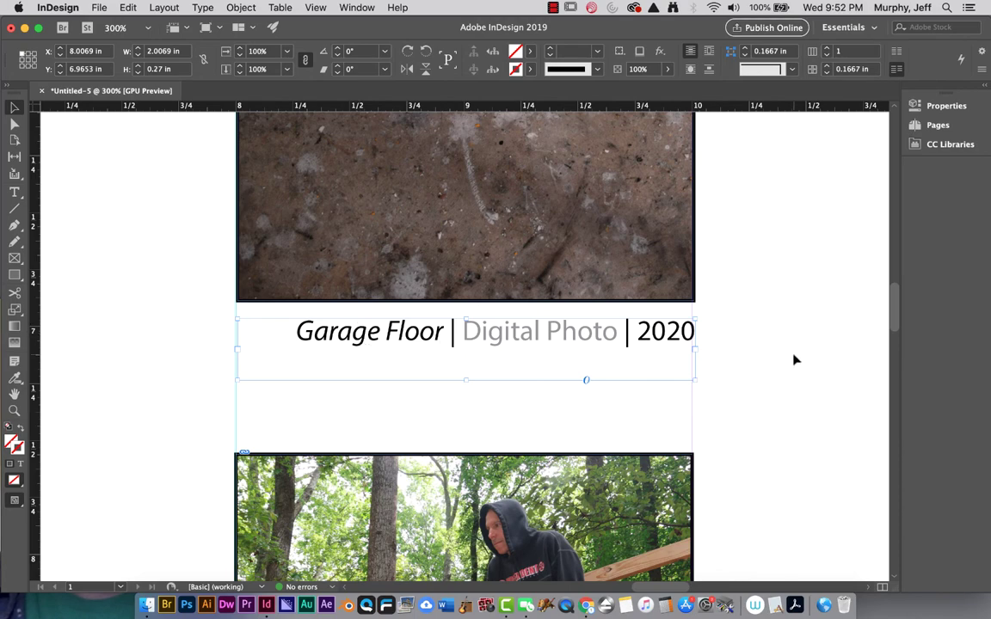
mouse_move(894, 312)
mouse_down()
mouse_move(892, 364)
mouse_move(903, 299)
mouse_up()
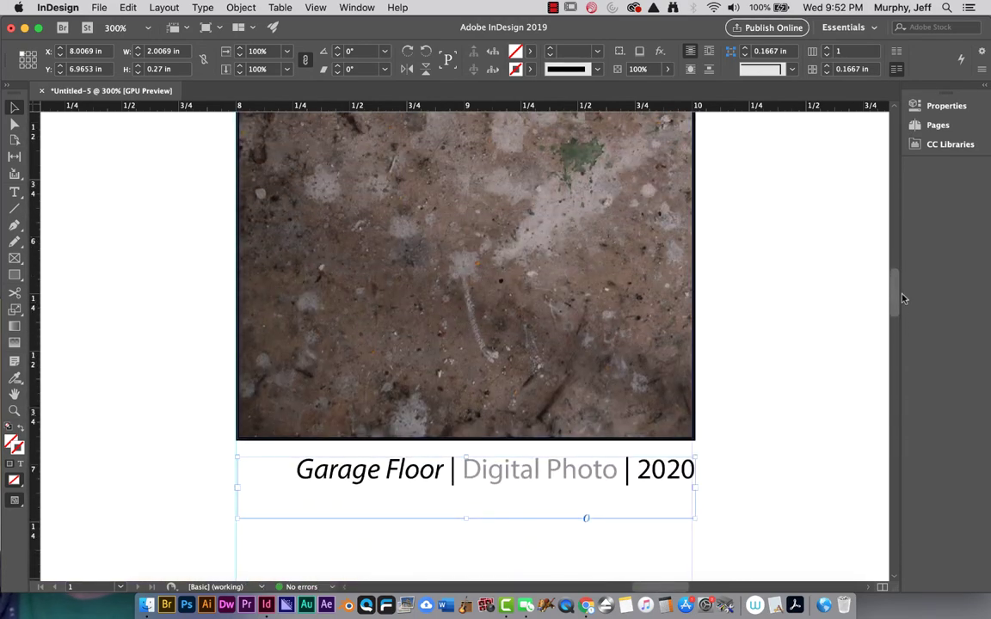
key(super+minus)
key(super+minus)
key(super+minus)
key(super+minus)
key(super+minus)
key(super+minus)
key(super+minus)
key(super+minus)
key(super+minus)
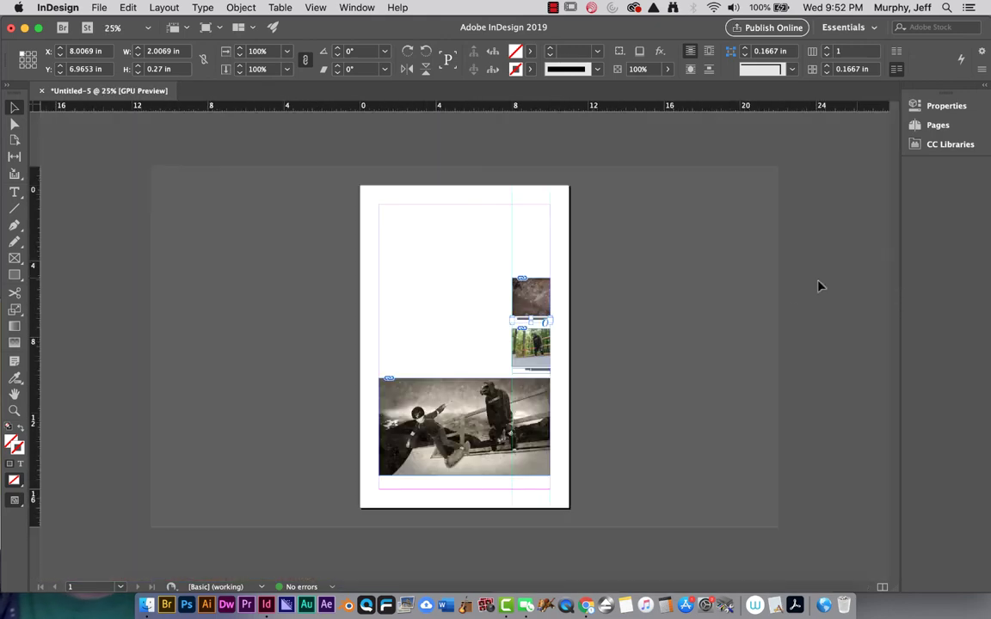
- Place a vertical guide at about 7.65 in, just left of the thumbnail column
drag(37, 258, 508, 282)
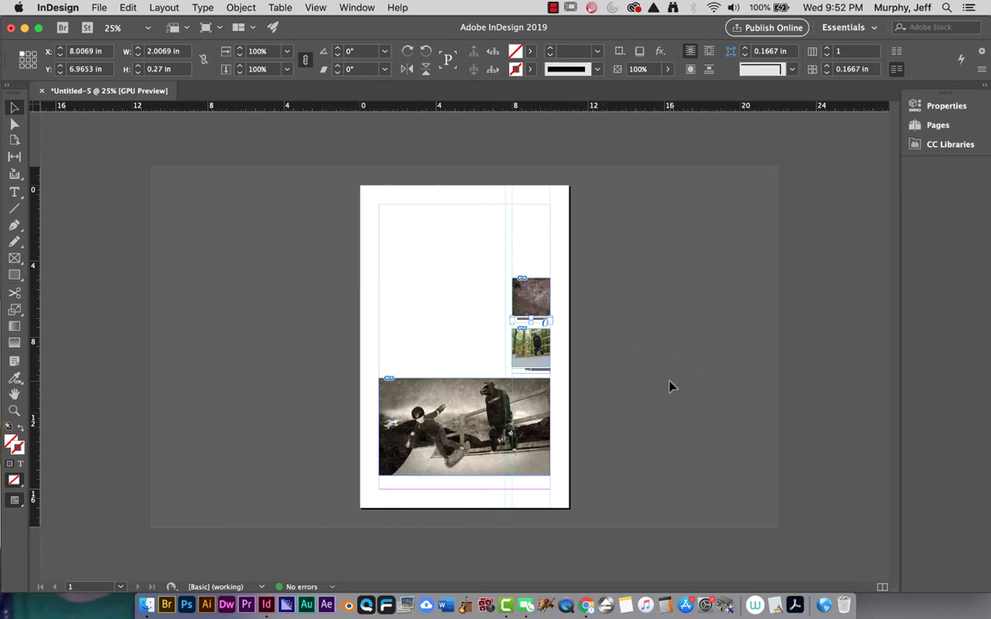
key(super+1)
key(super+equal)
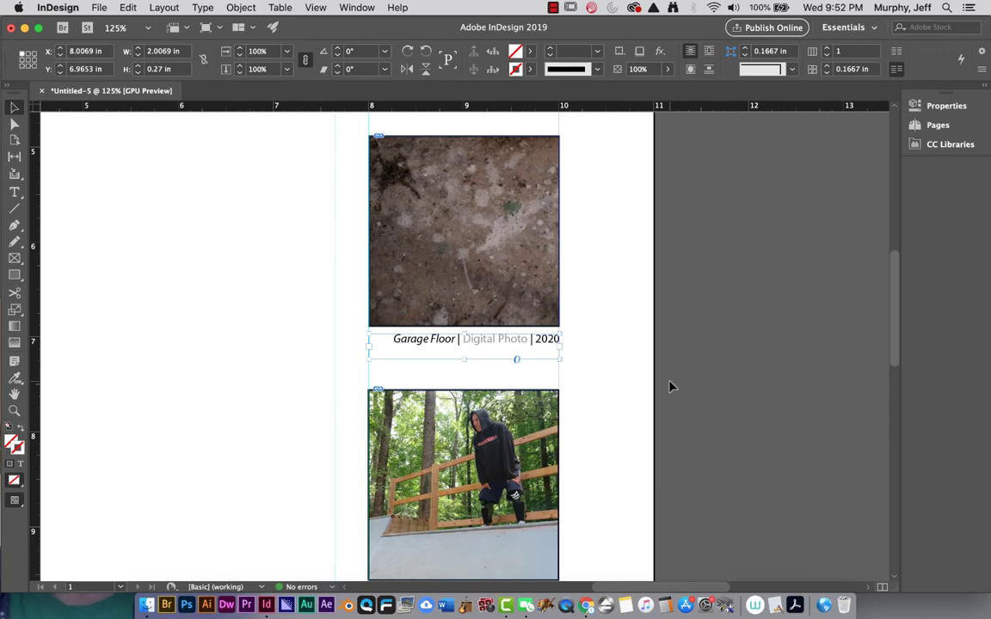
drag(335, 170, 345, 166)
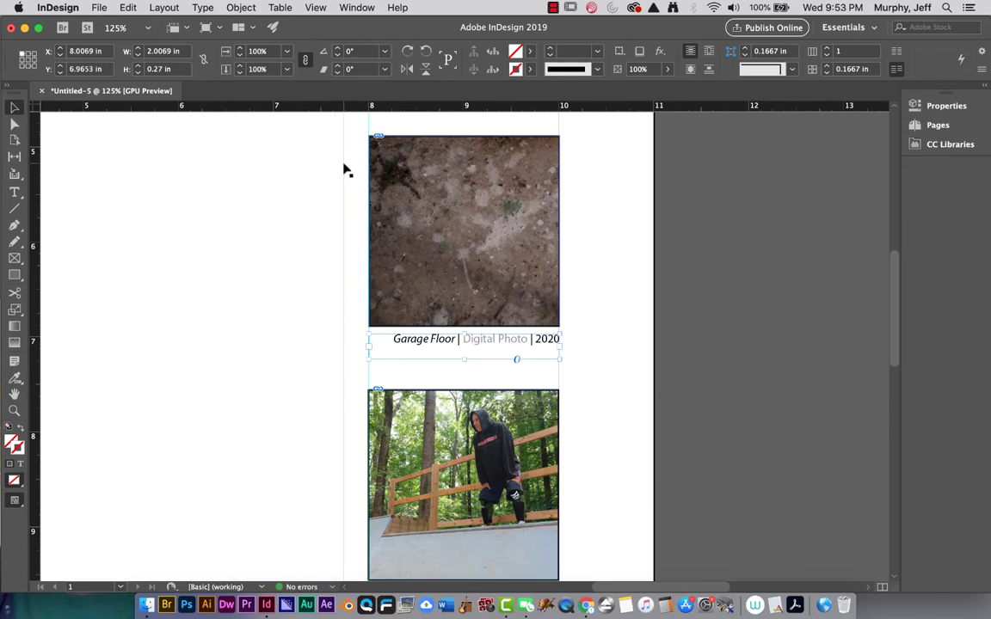
key(super+minus)
key(super+minus)
key(super+minus)
key(super+minus)
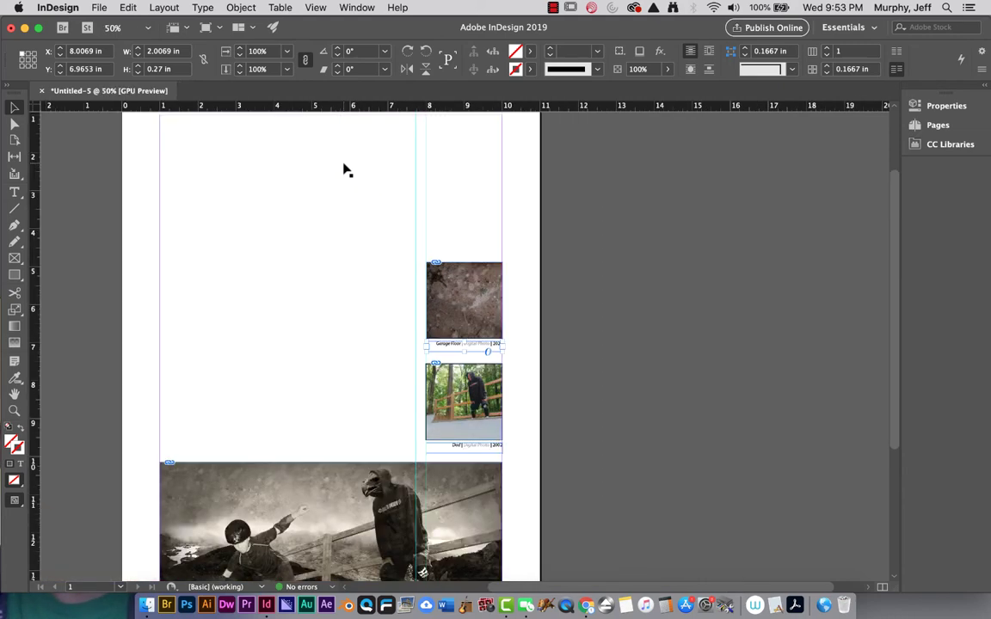
key(super+minus)
key(super+minus)
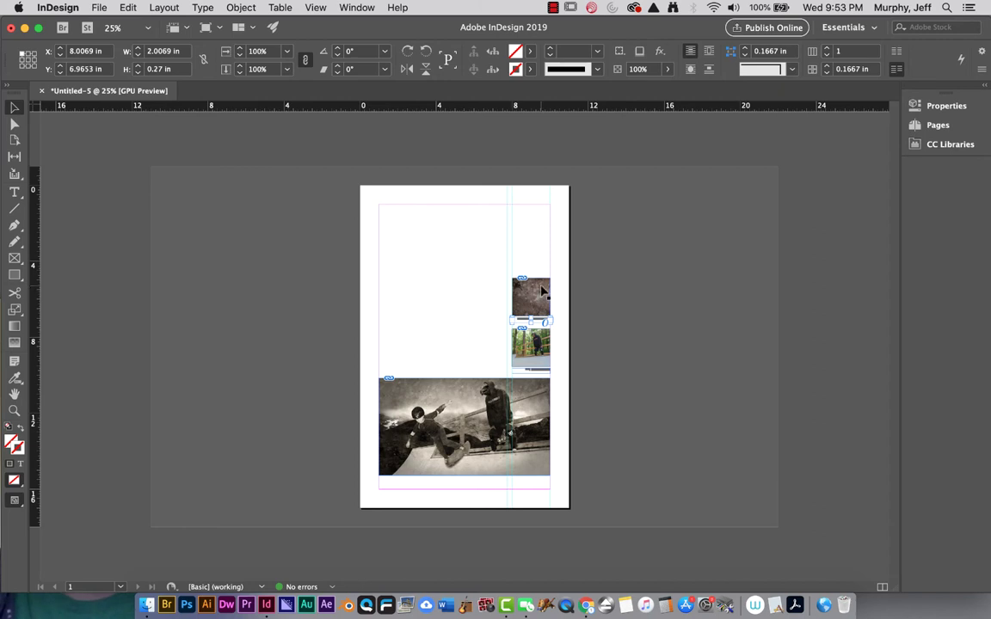
drag(492, 263, 573, 327)
key(super+equal)
key(super+equal)
key(super+equal)
key(super+equal)
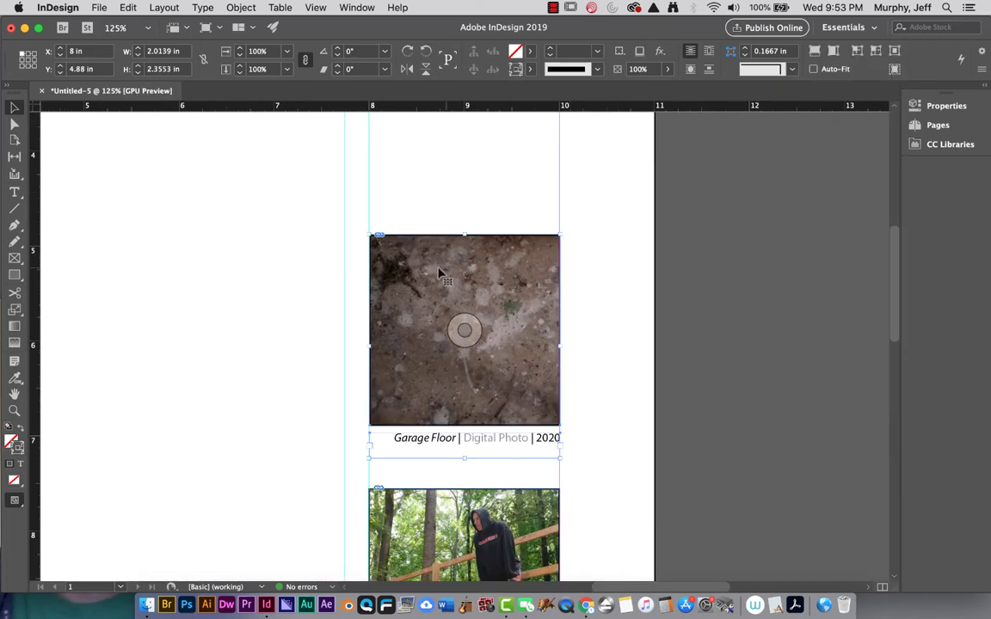
drag(351, 210, 613, 485)
click(238, 8)
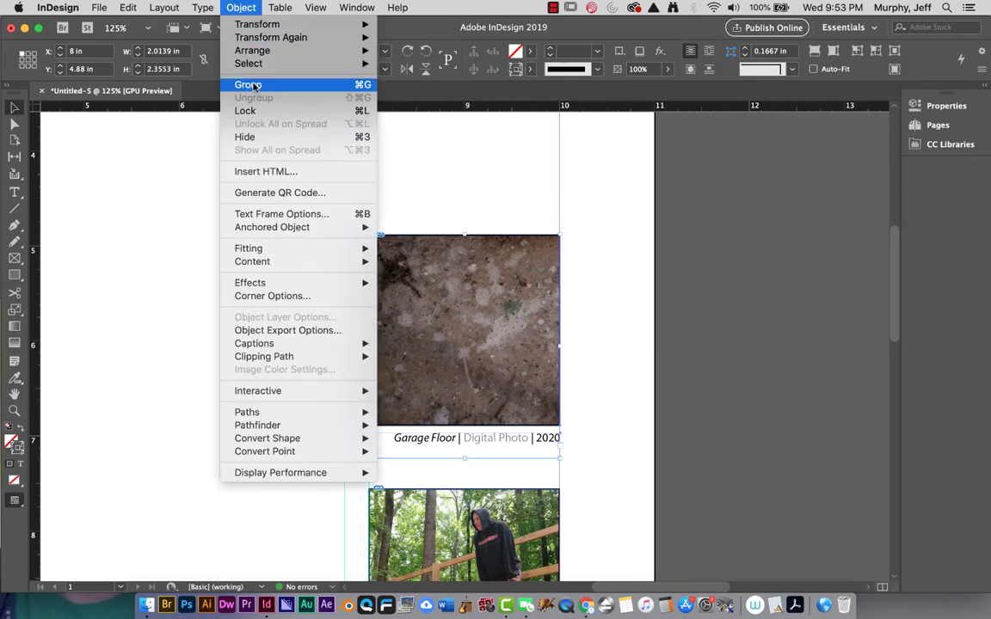
click(365, 87)
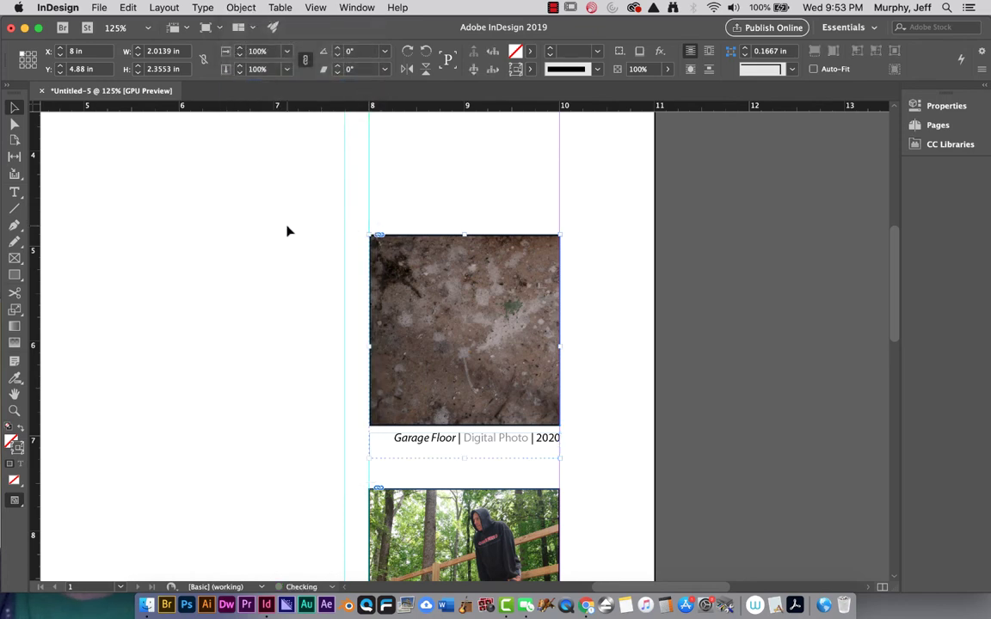
drag(447, 293, 266, 250)
key(super+z)
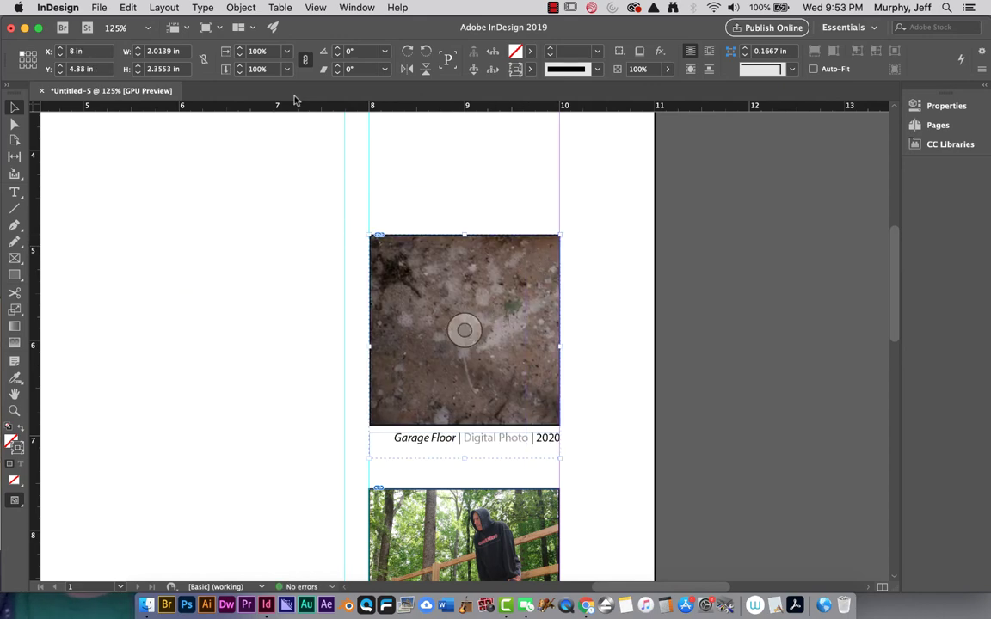
click(204, 6)
mouse_move(237, 7)
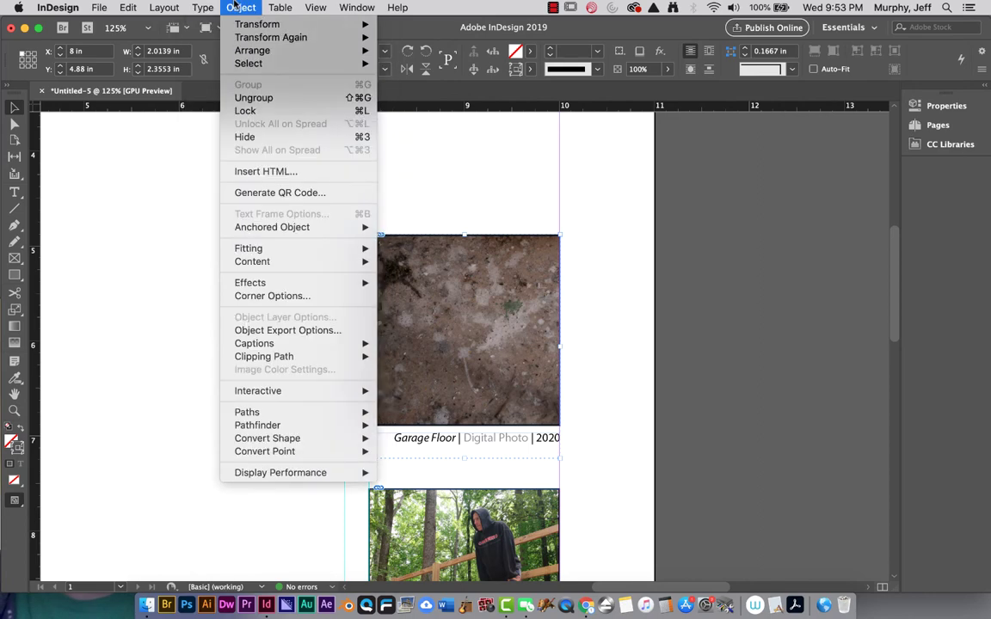
click(252, 98)
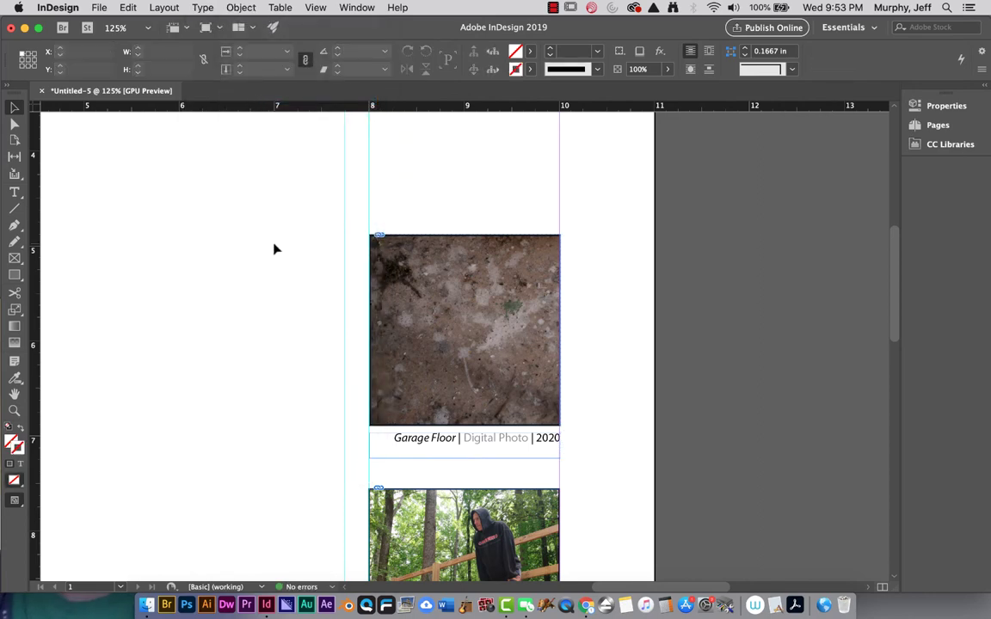
- Add another vertical guide left of the thumbnail column
key(super+minus)
key(super+minus)
key(super+minus)
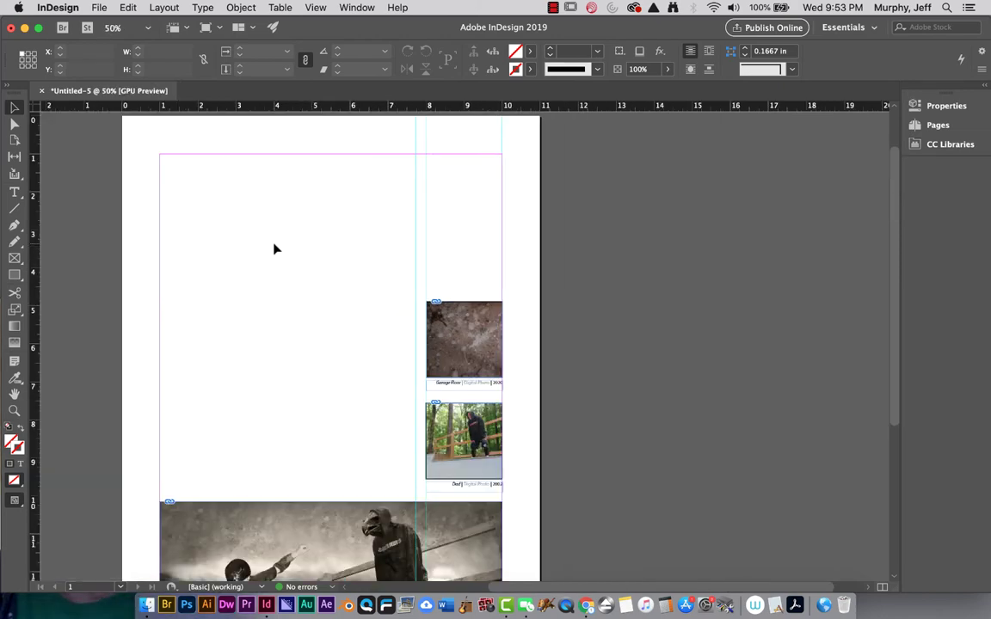
click(14, 192)
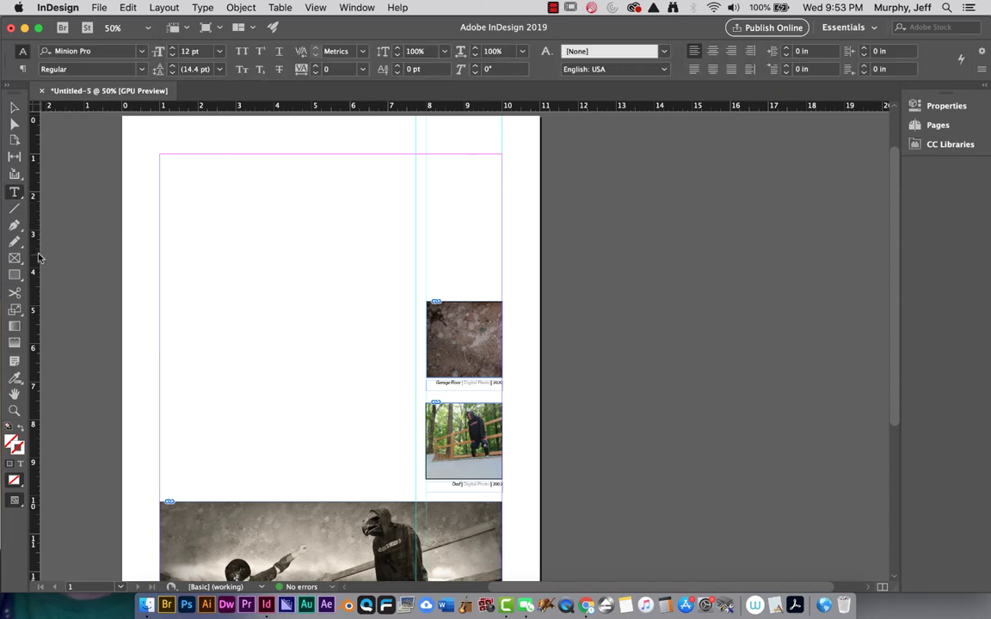
drag(37, 254, 340, 277)
- Draw a text frame beside the thumbnails, fill it with placeholder text, and select all of it
key(super+equal)
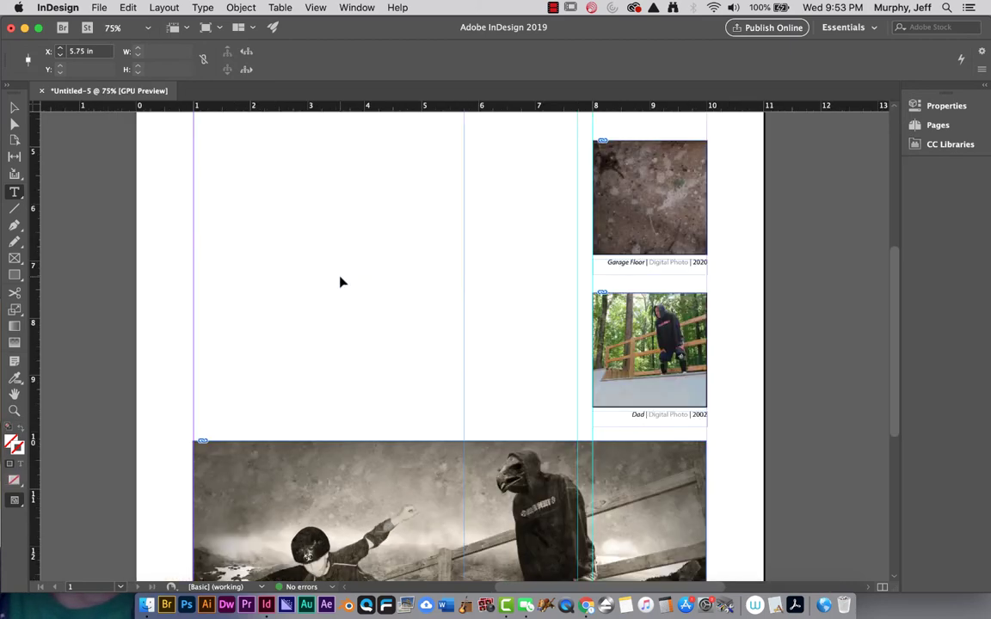
key(super+equal)
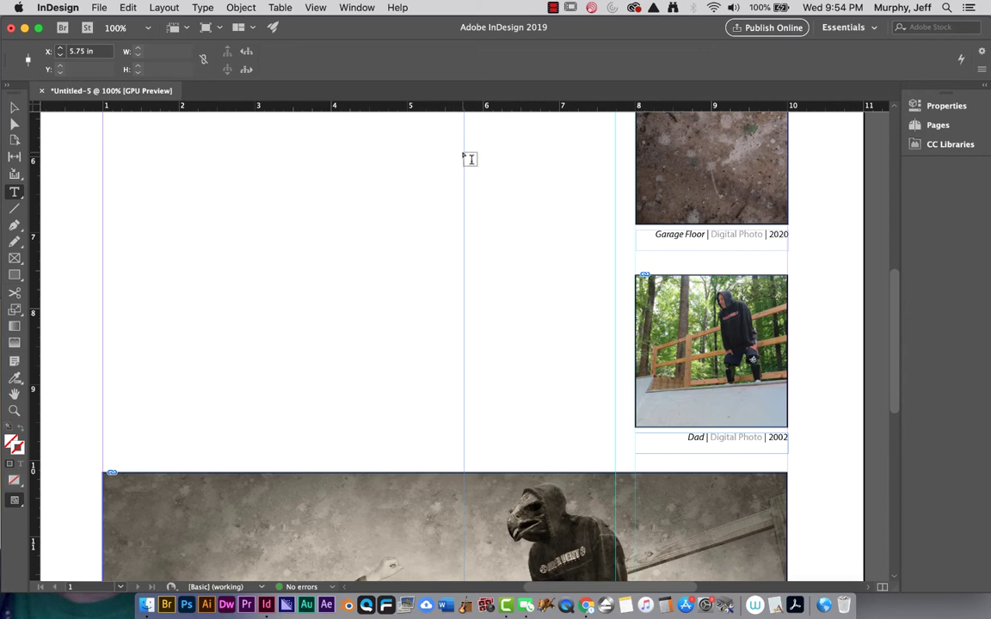
drag(465, 152, 616, 413)
click(203, 8)
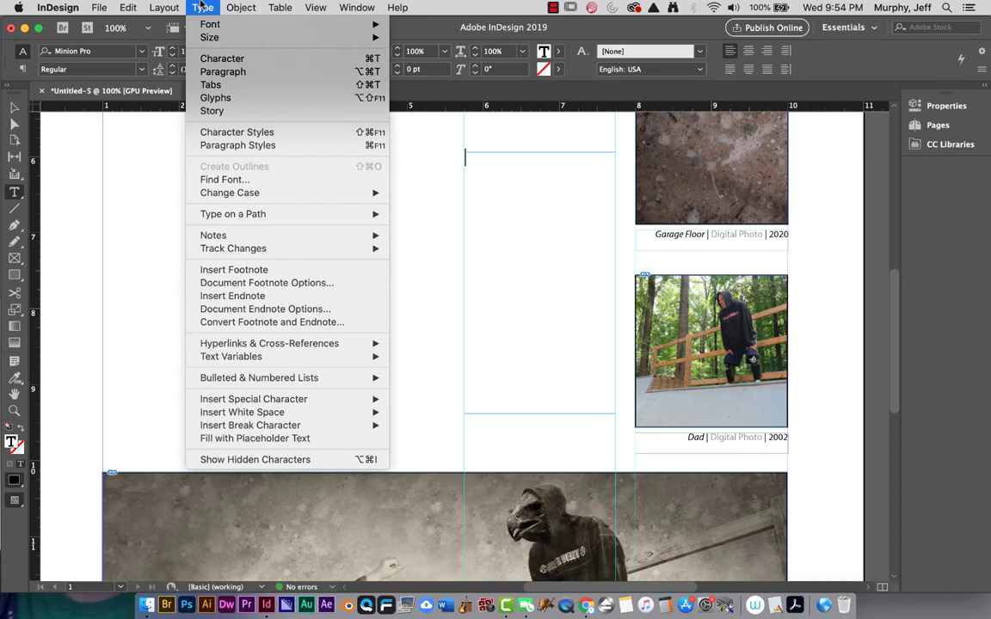
click(239, 439)
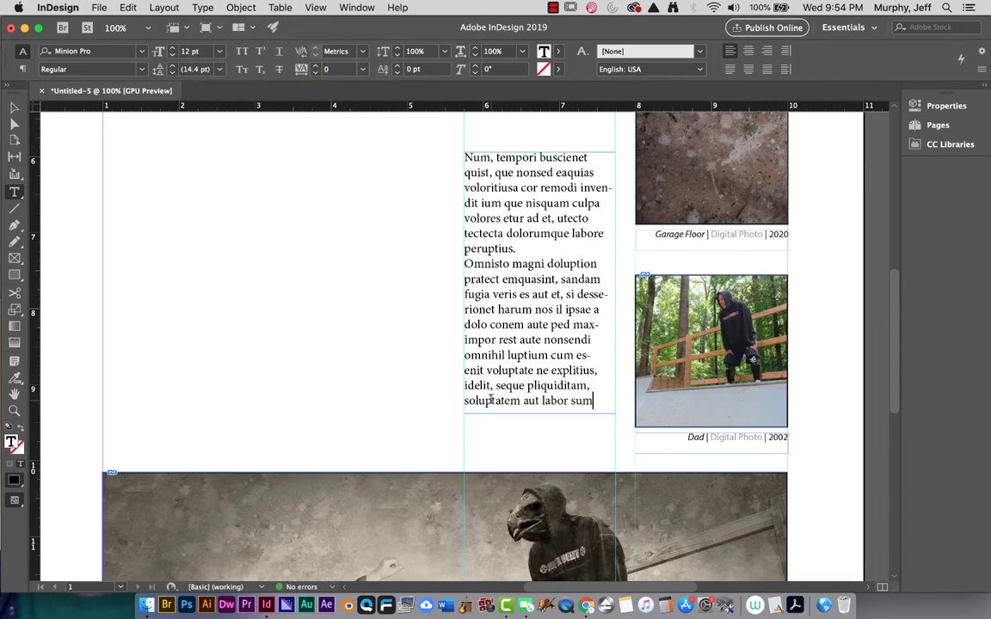
double_click(526, 398)
double_click(526, 397)
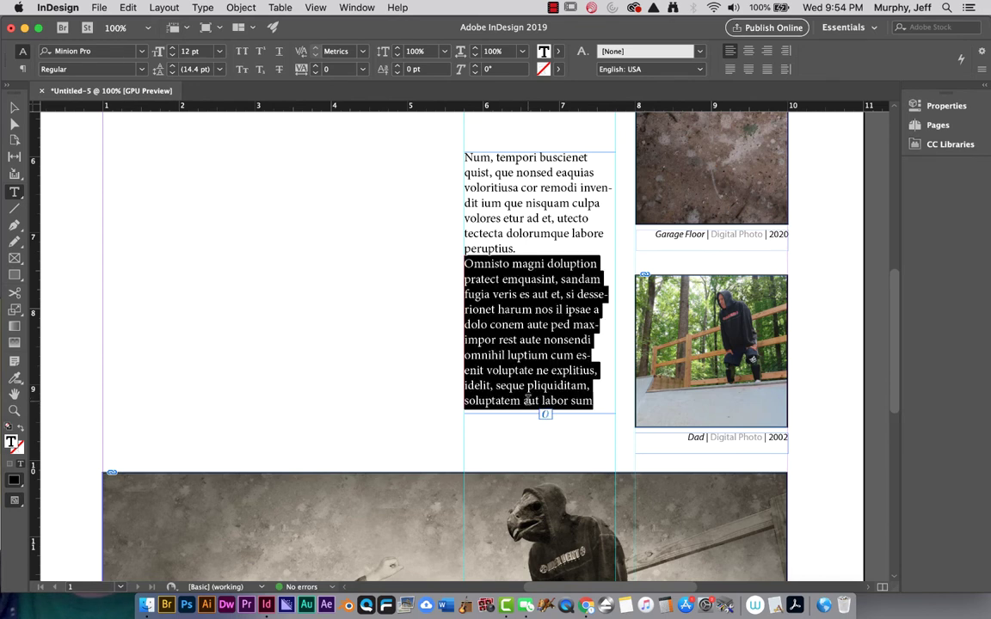
click(526, 397)
- Set the placeholder text in Myriad Pro at 10 pt and nudge its leading one step
click(143, 51)
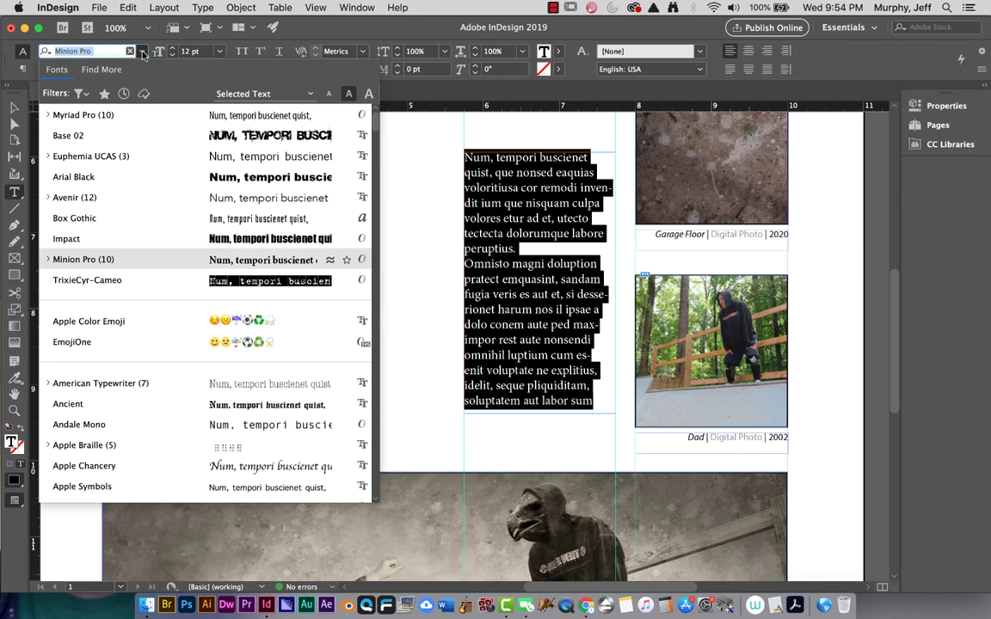
click(129, 120)
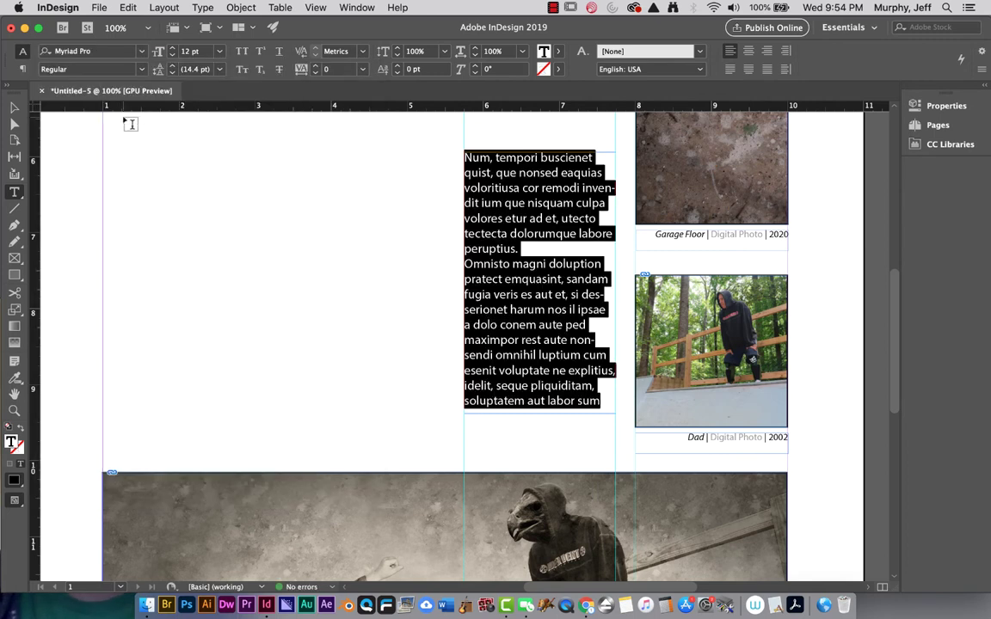
click(220, 53)
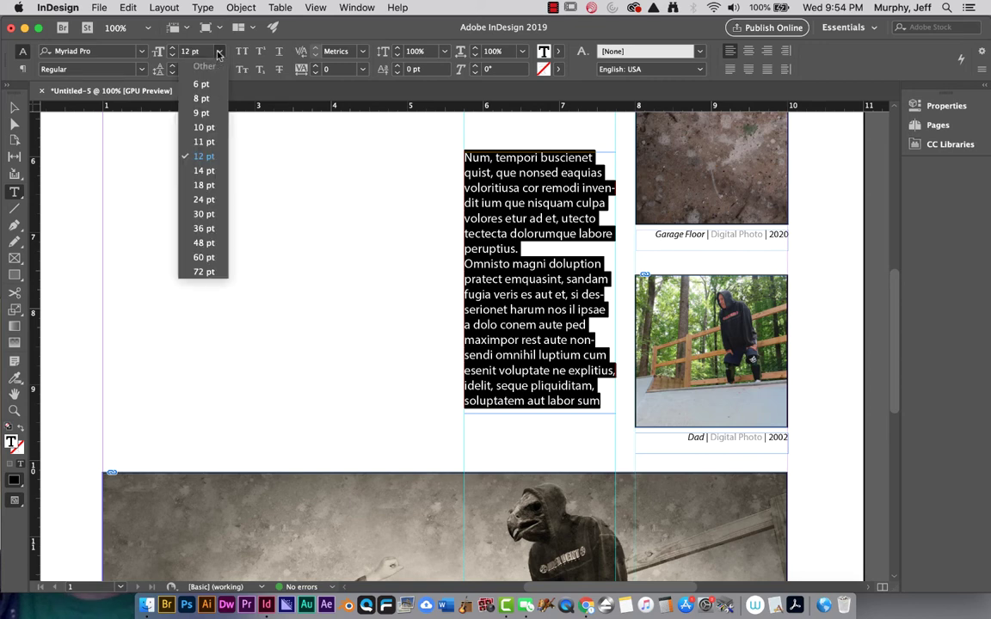
click(207, 142)
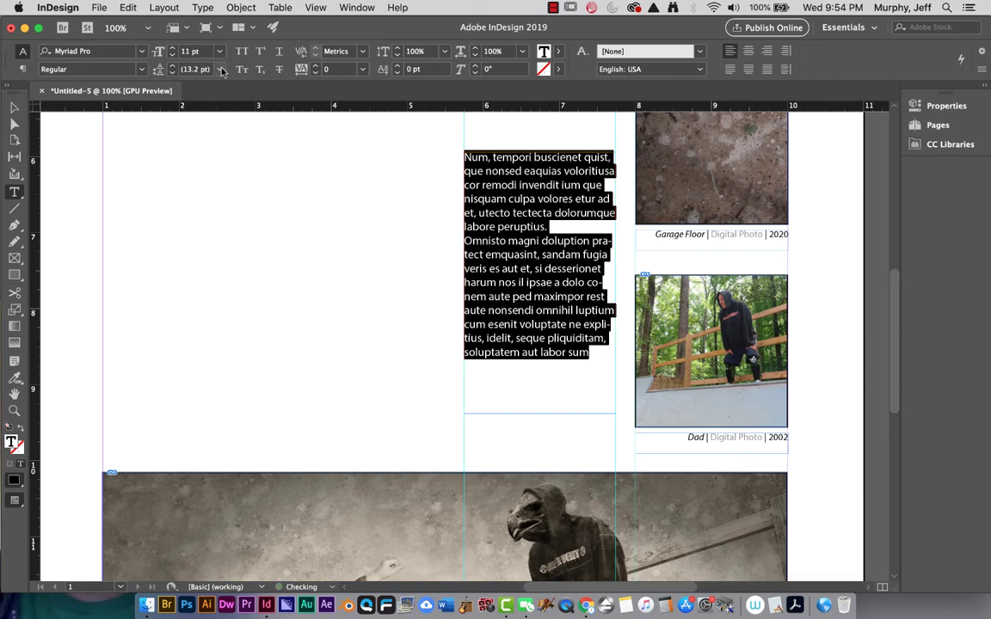
click(219, 53)
click(208, 130)
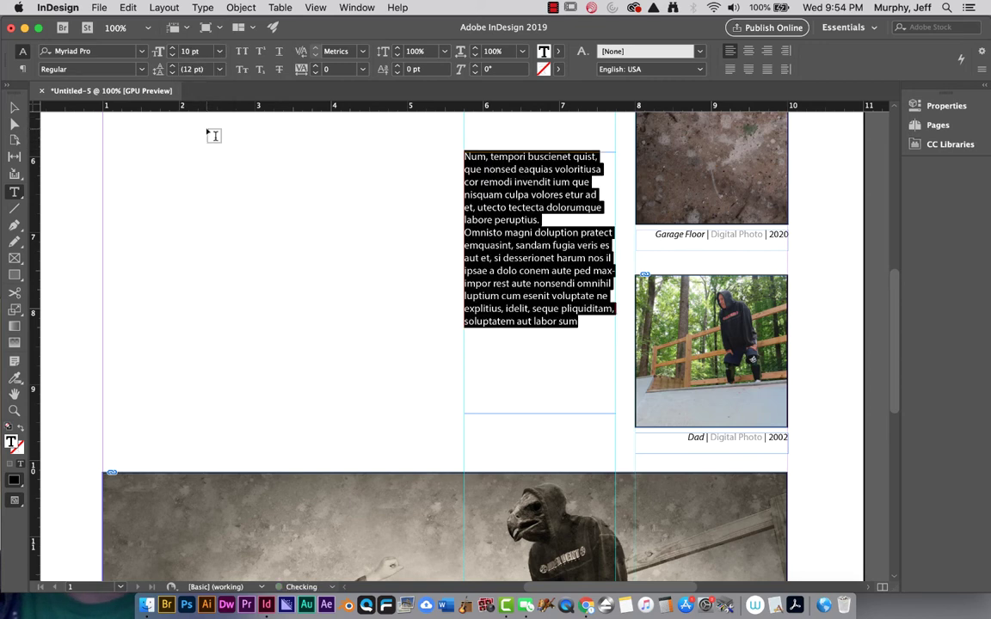
click(194, 69)
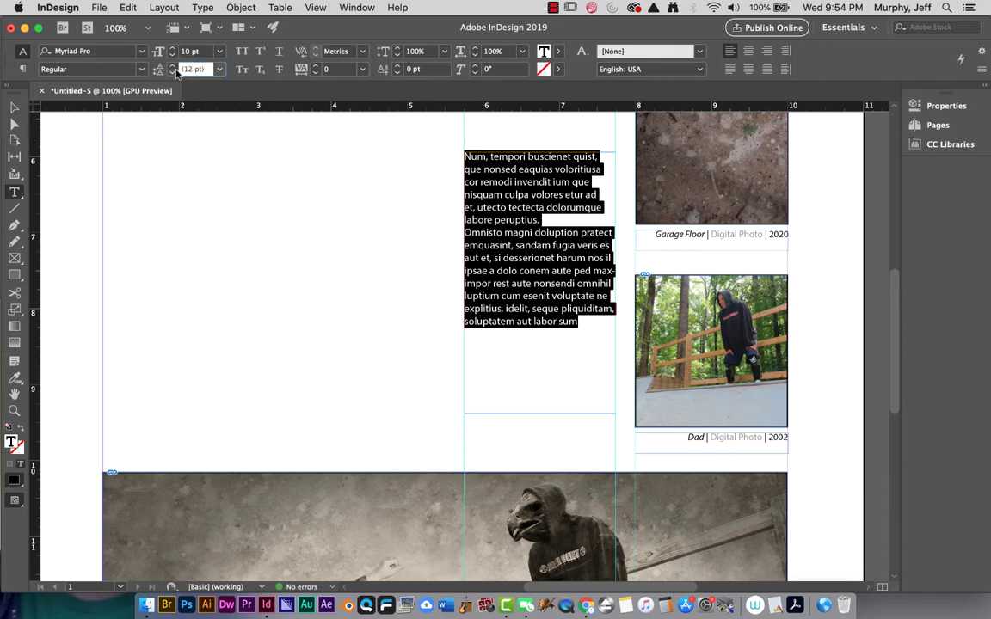
click(172, 66)
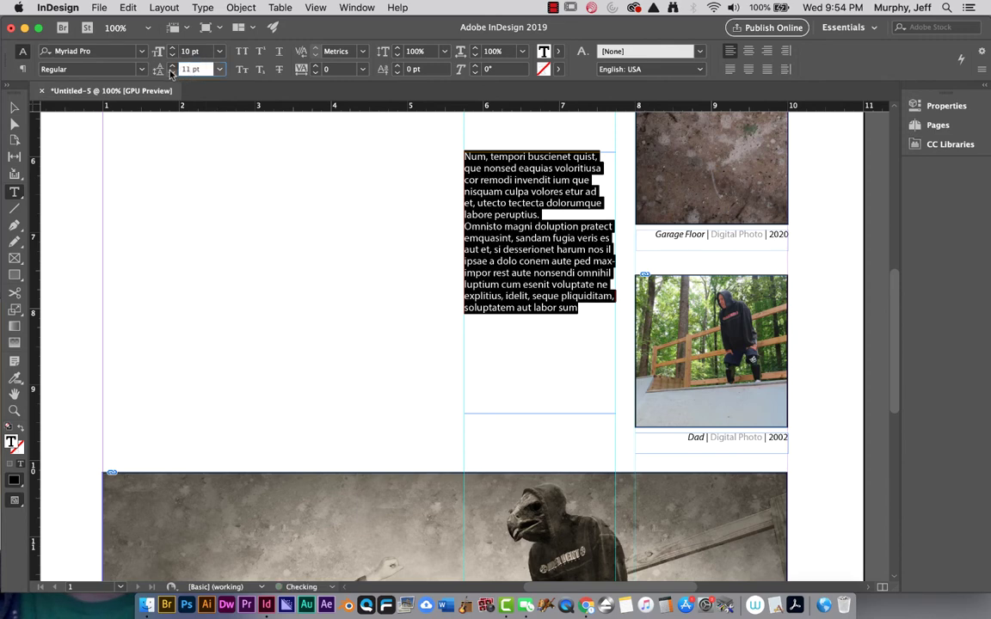
- Step the body text's leading up to 20 pt and confirm it
click(173, 67)
click(172, 66)
click(172, 66)
click(172, 66)
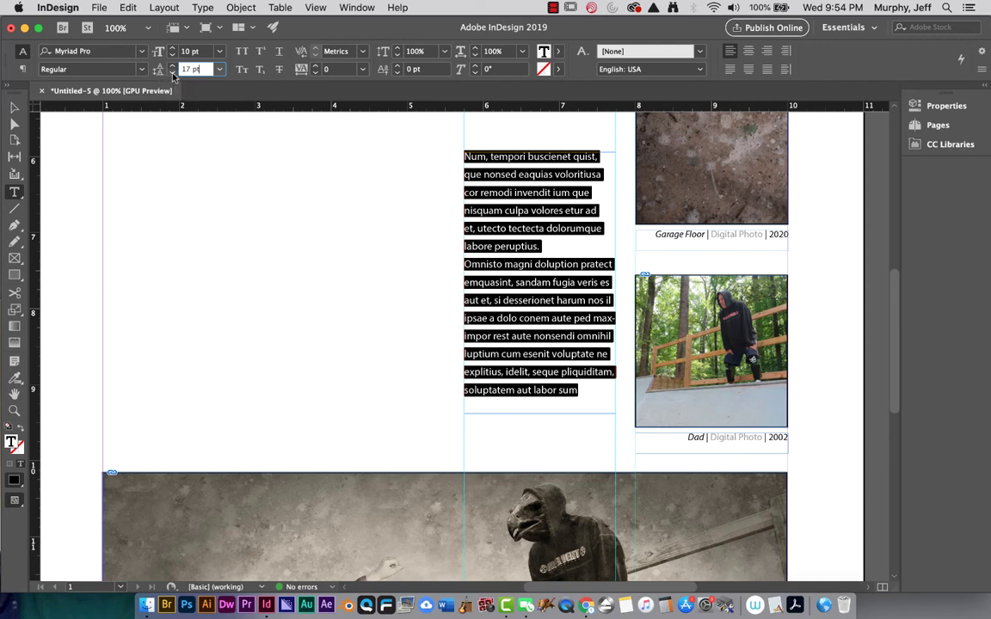
click(172, 74)
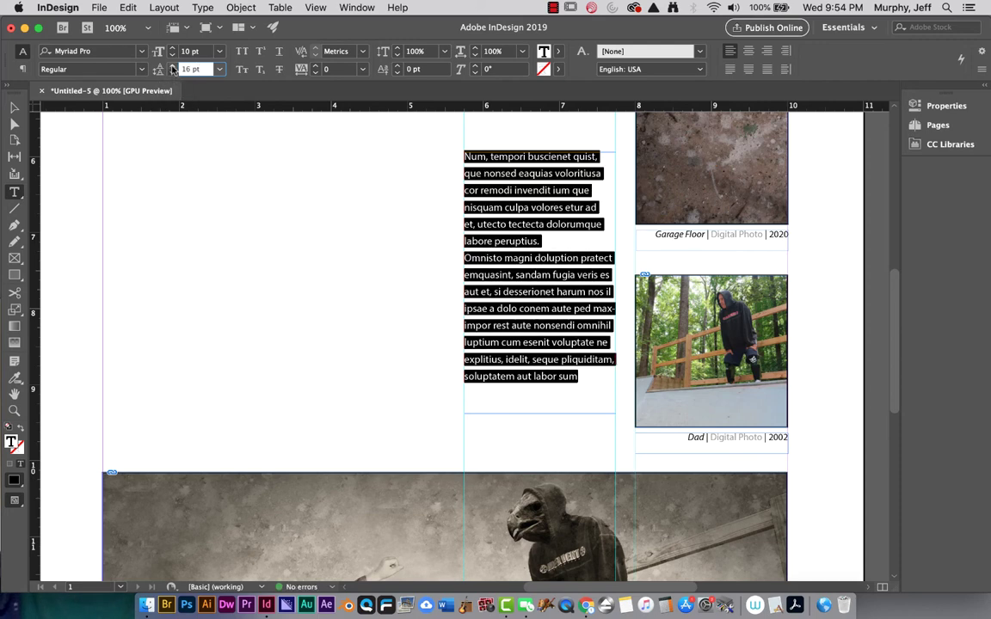
click(172, 66)
click(172, 67)
click(172, 66)
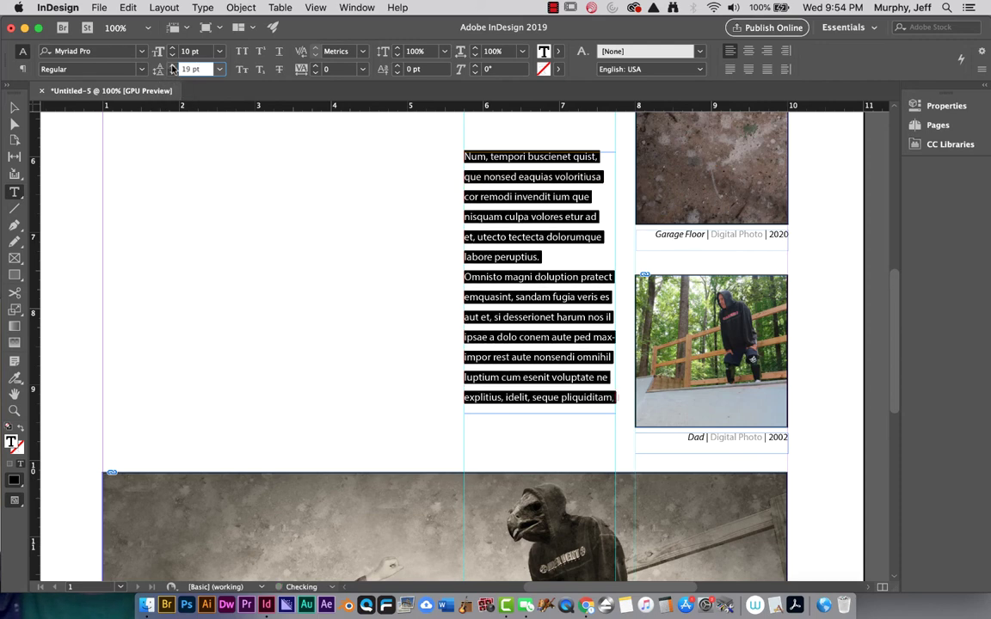
click(172, 66)
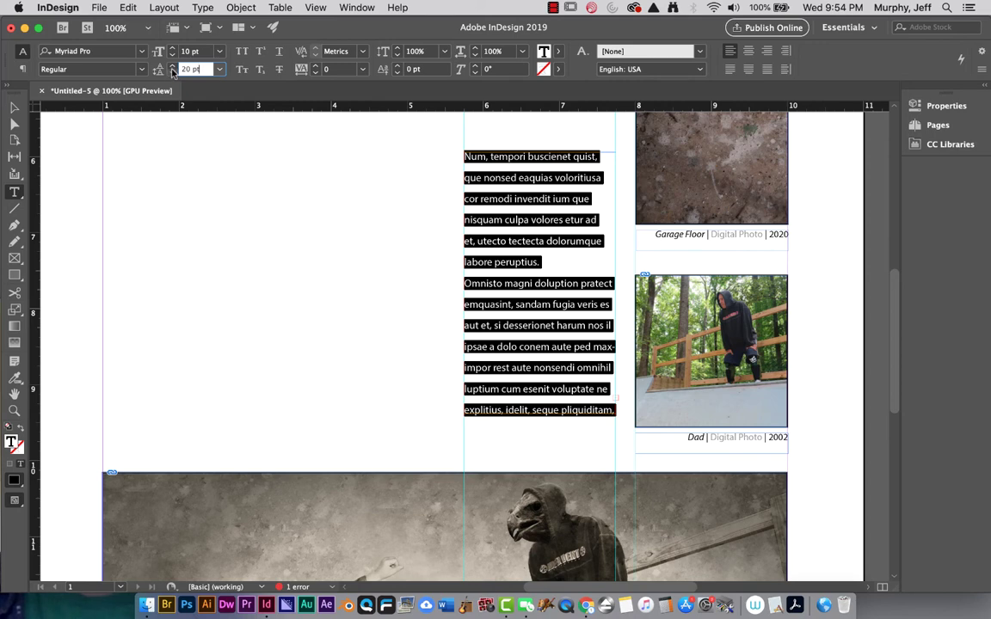
key(Return)
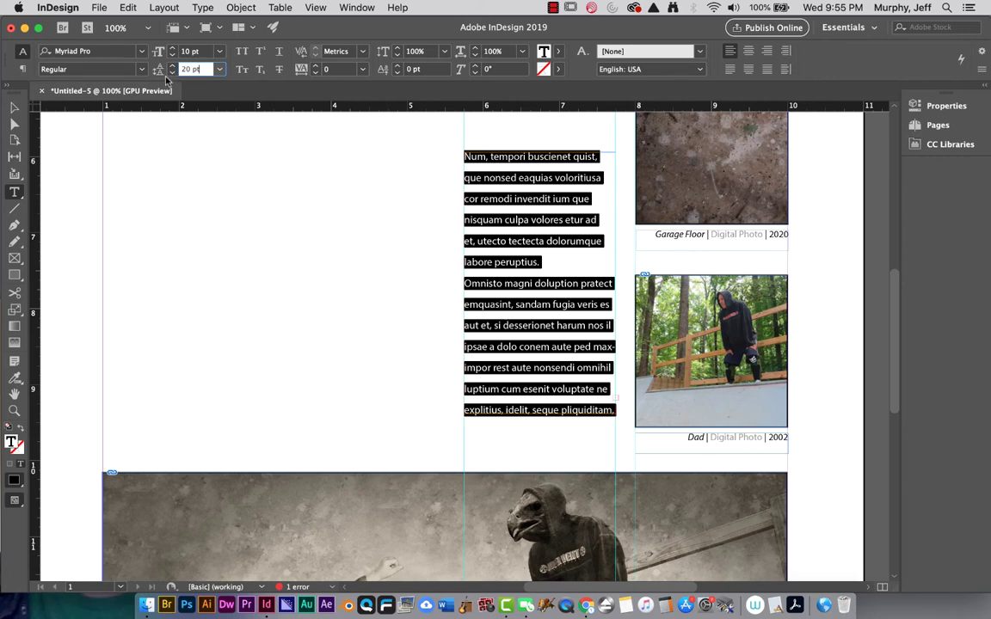
double_click(190, 65)
double_click(183, 70)
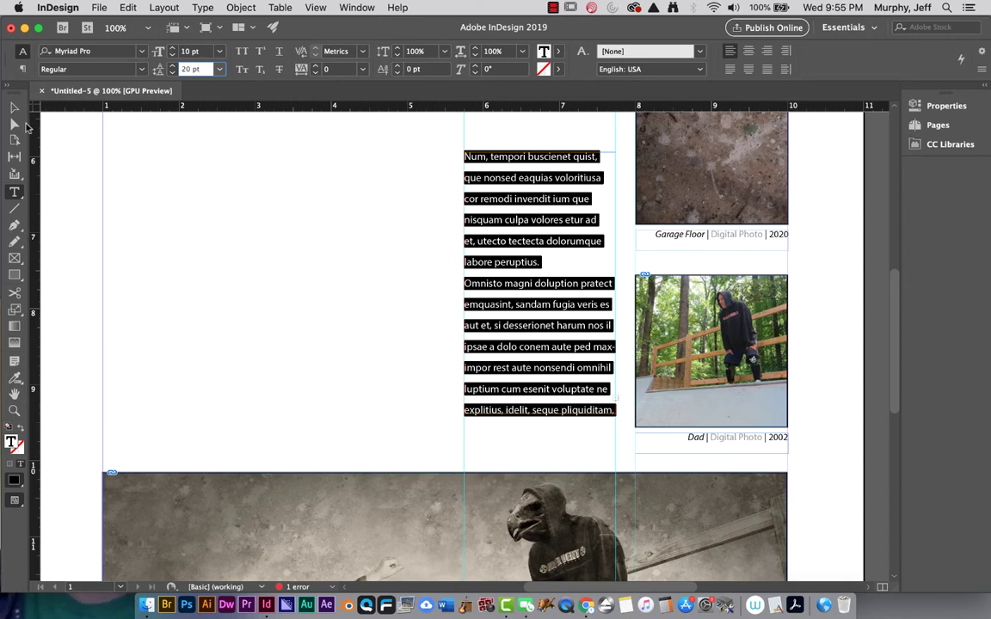
- Move the body text frame up and left and draw an empty text frame beside it
key(super+minus)
key(super+minus)
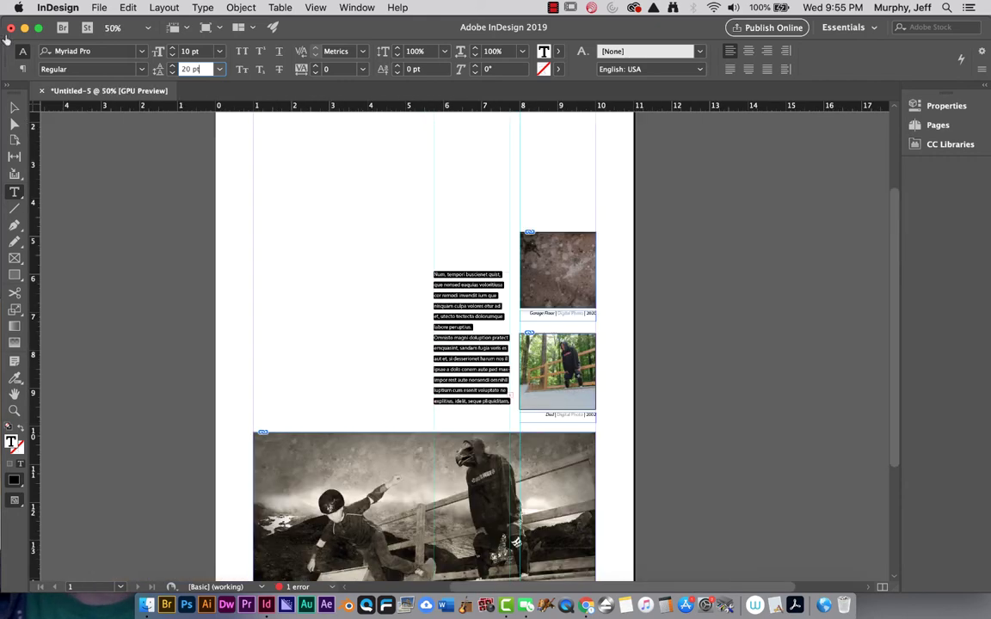
click(14, 107)
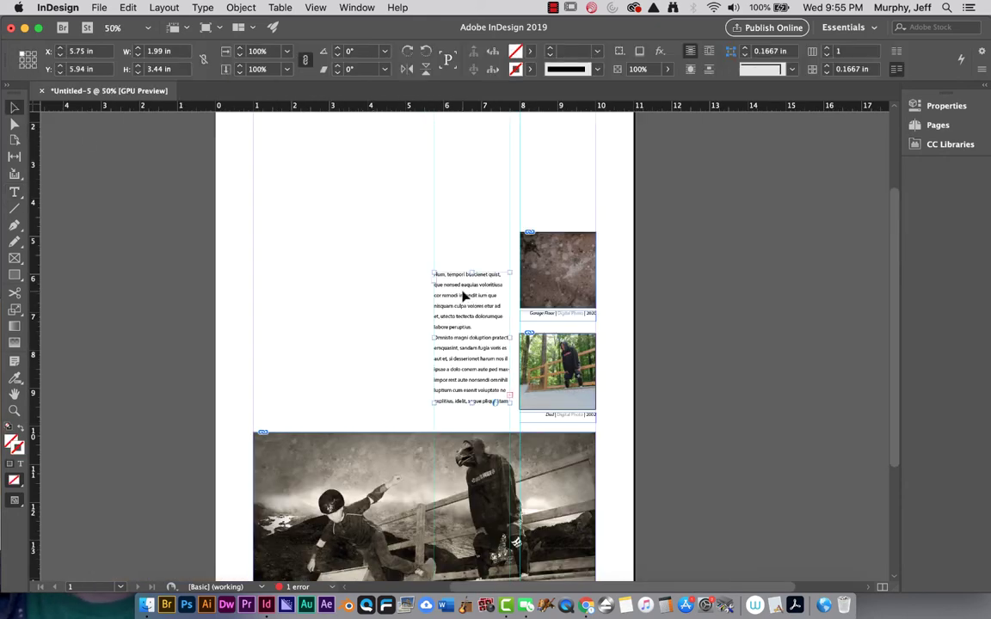
drag(458, 295, 325, 209)
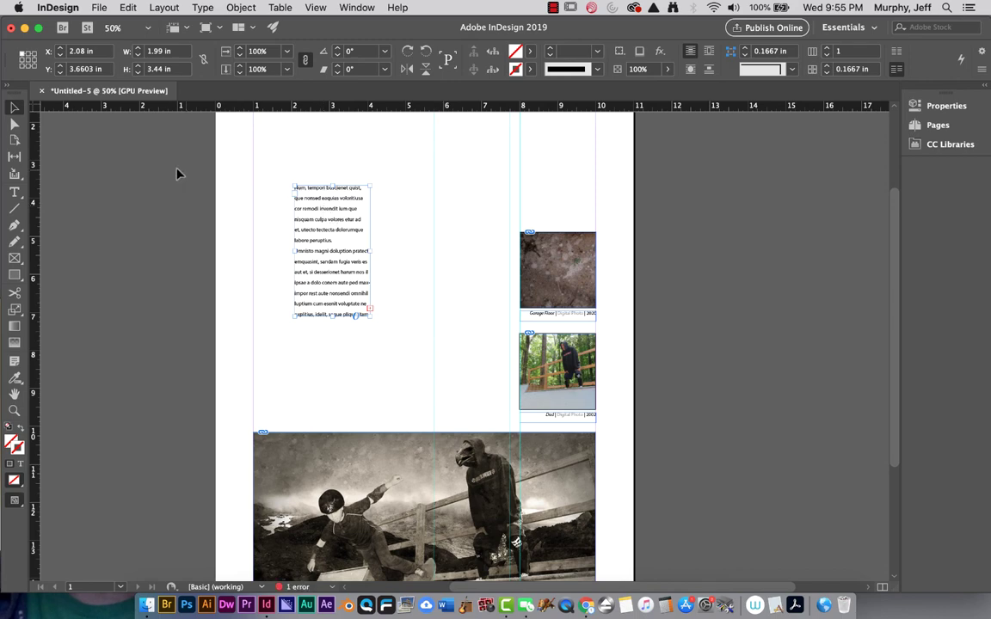
click(13, 191)
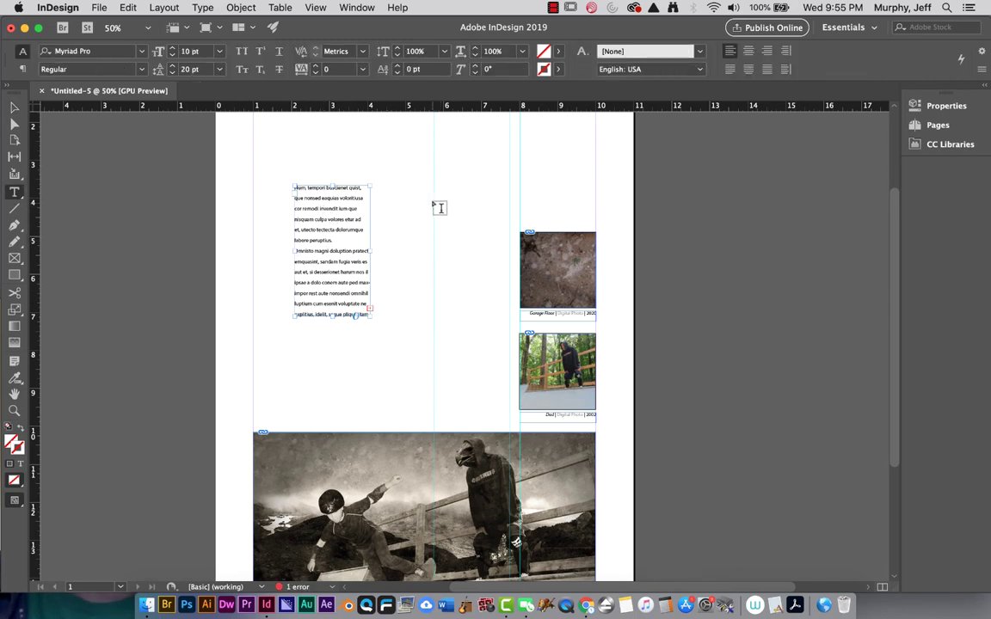
drag(434, 199, 509, 362)
- Add a vertical guide, align both frames to it, and shorten the empty frame to match
click(11, 106)
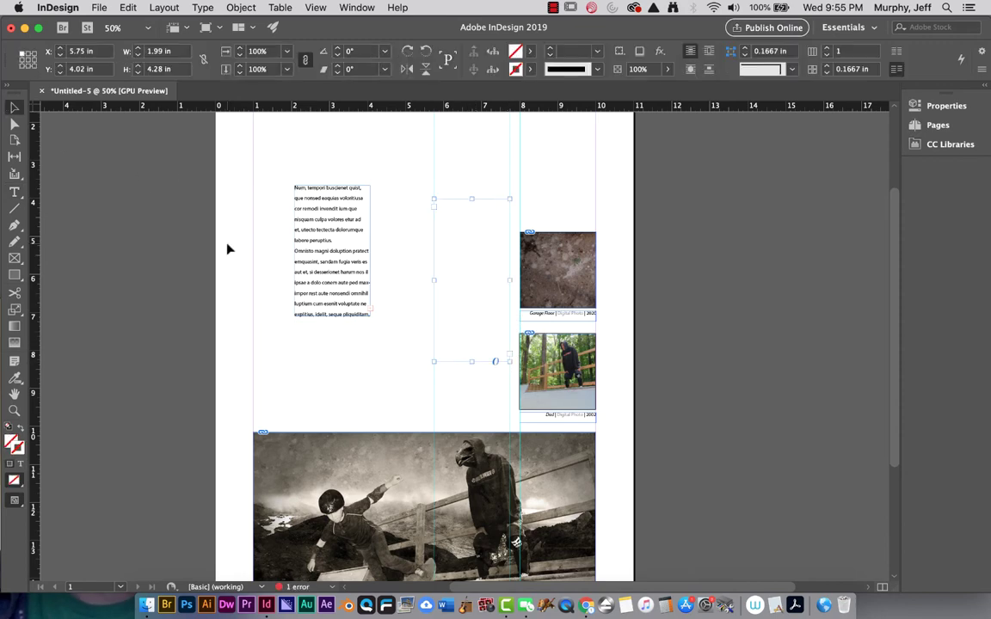
drag(31, 275, 424, 293)
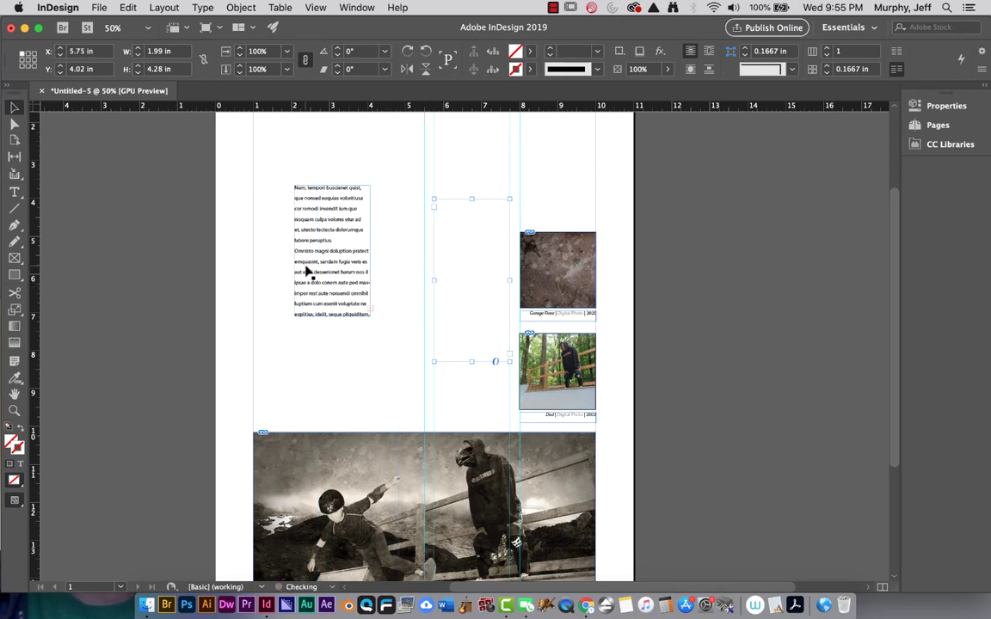
drag(308, 270, 361, 283)
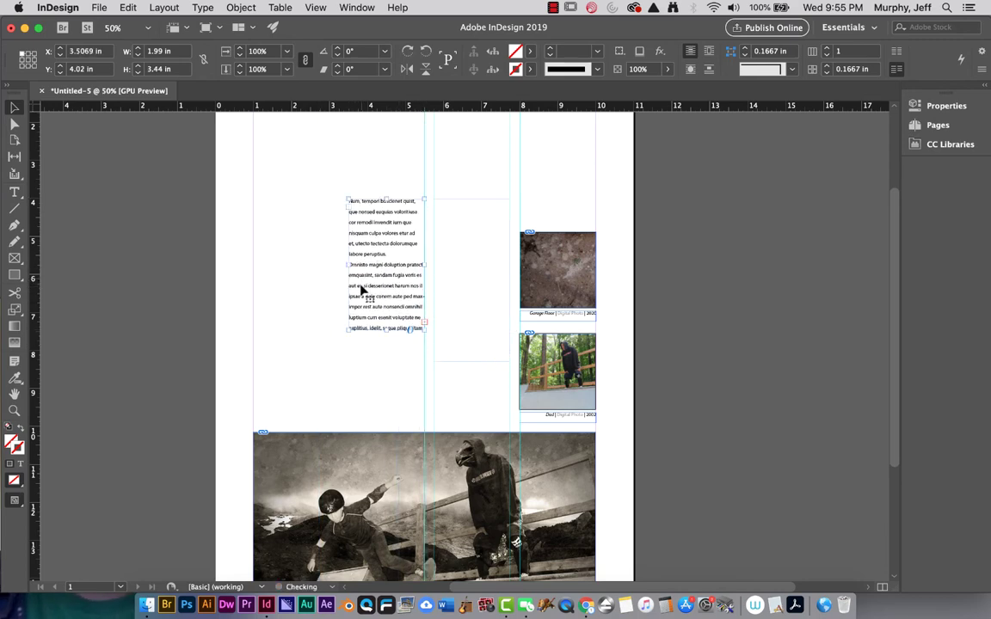
click(479, 362)
drag(479, 362, 474, 333)
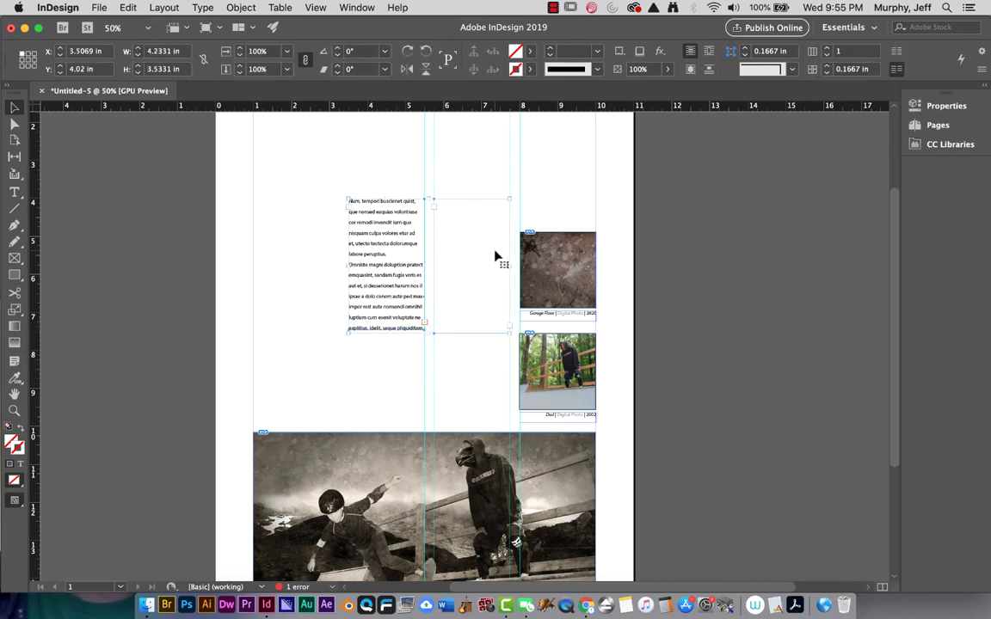
drag(497, 257, 497, 332)
click(14, 411)
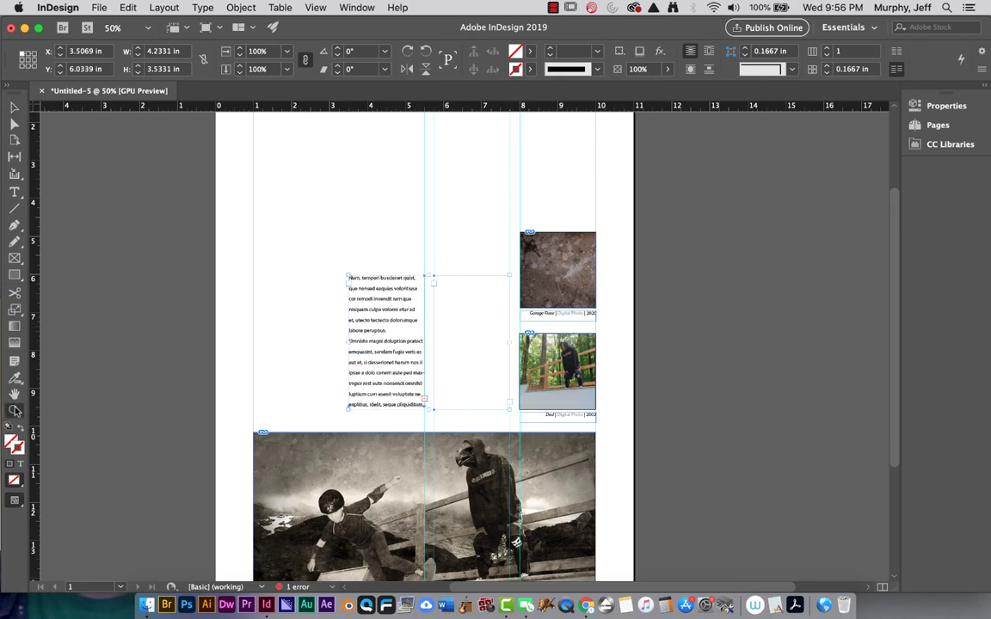
click(446, 339)
click(447, 338)
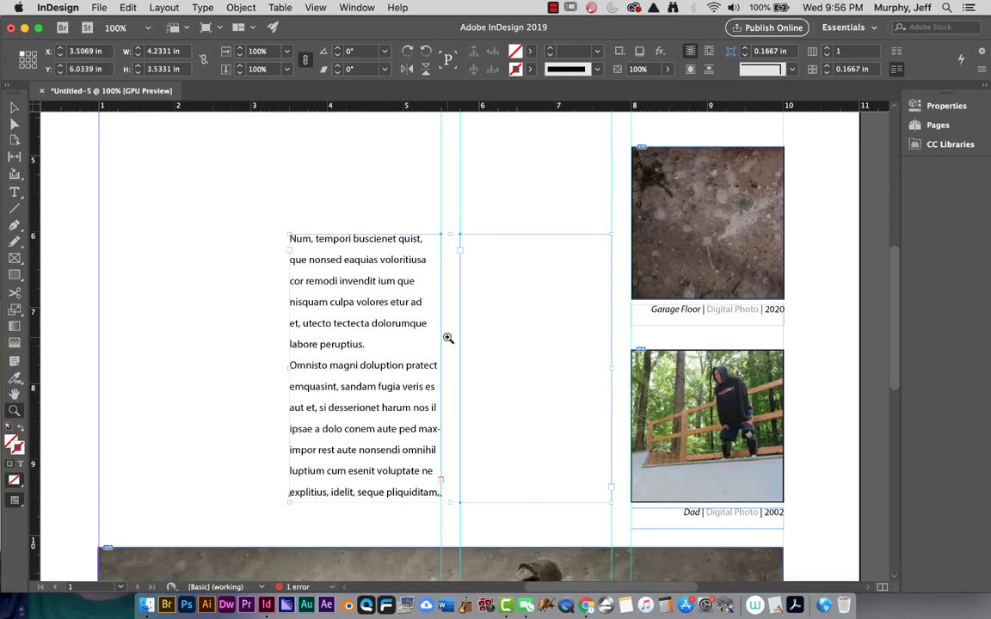
- Flow the body frame's overset text into the empty frame beside it
click(441, 479)
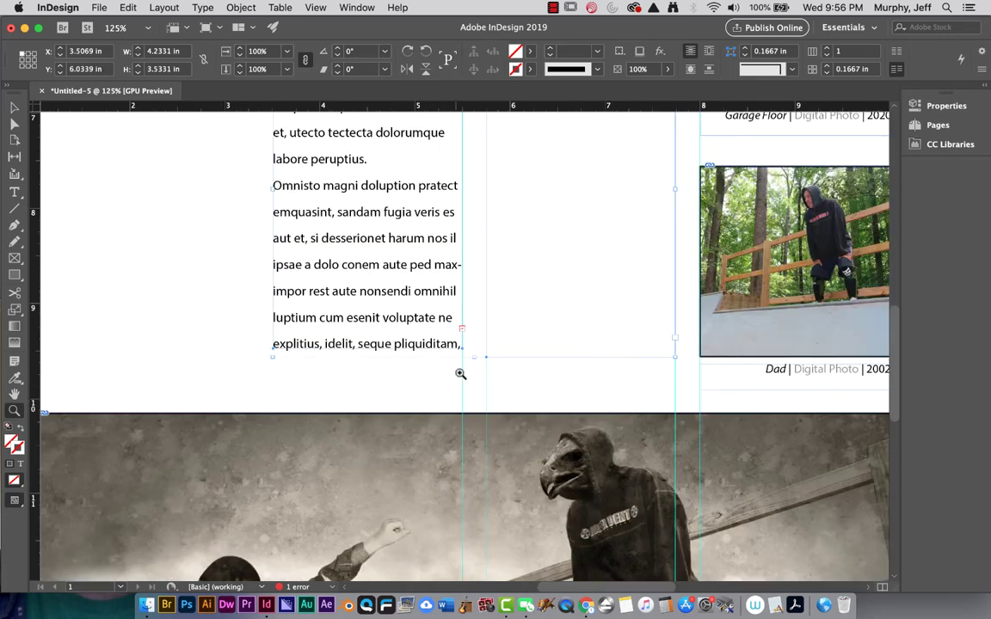
click(476, 330)
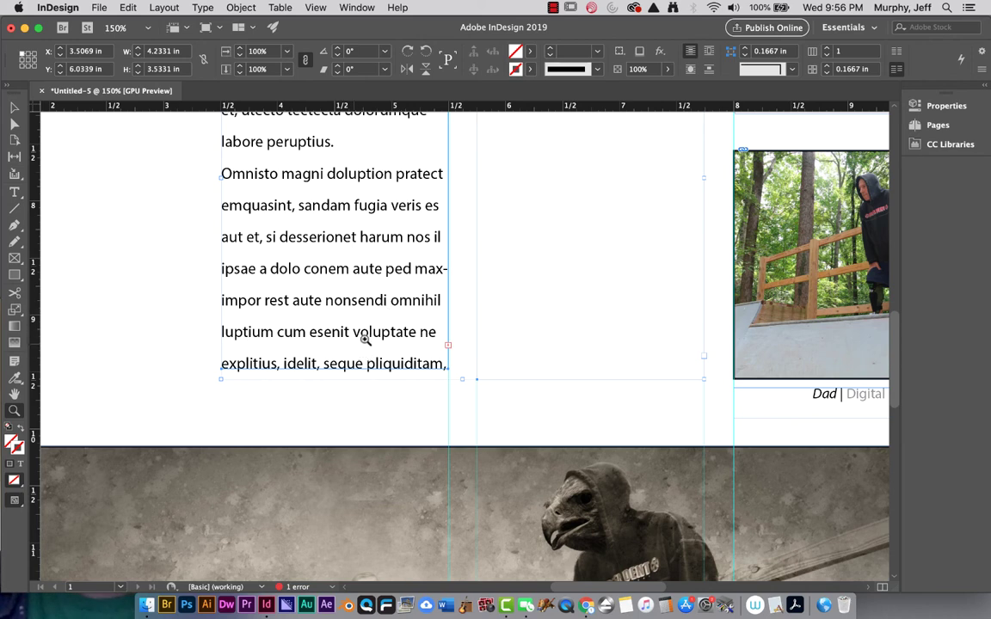
click(14, 192)
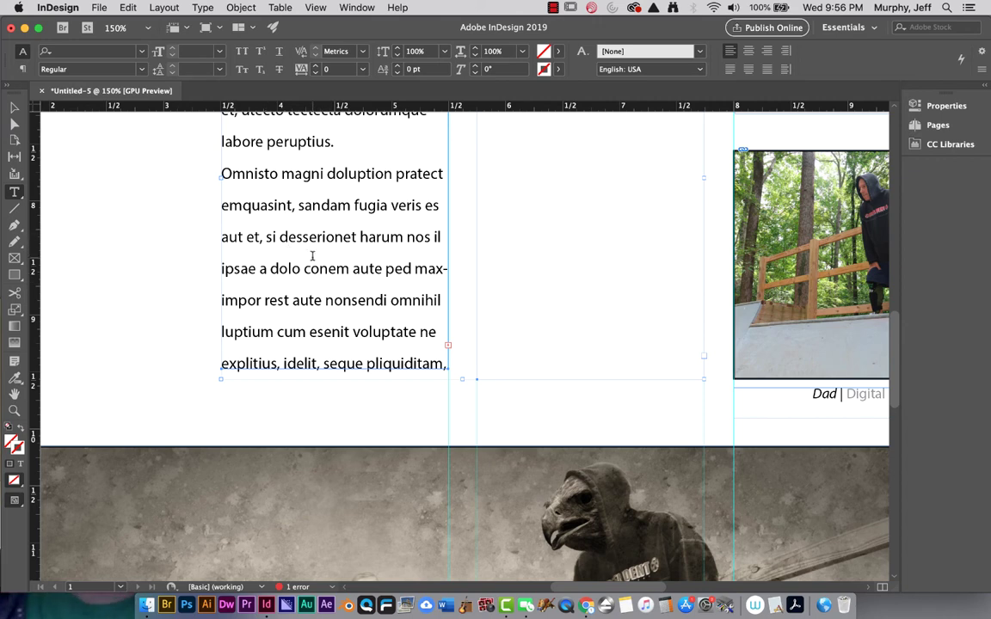
key(Escape)
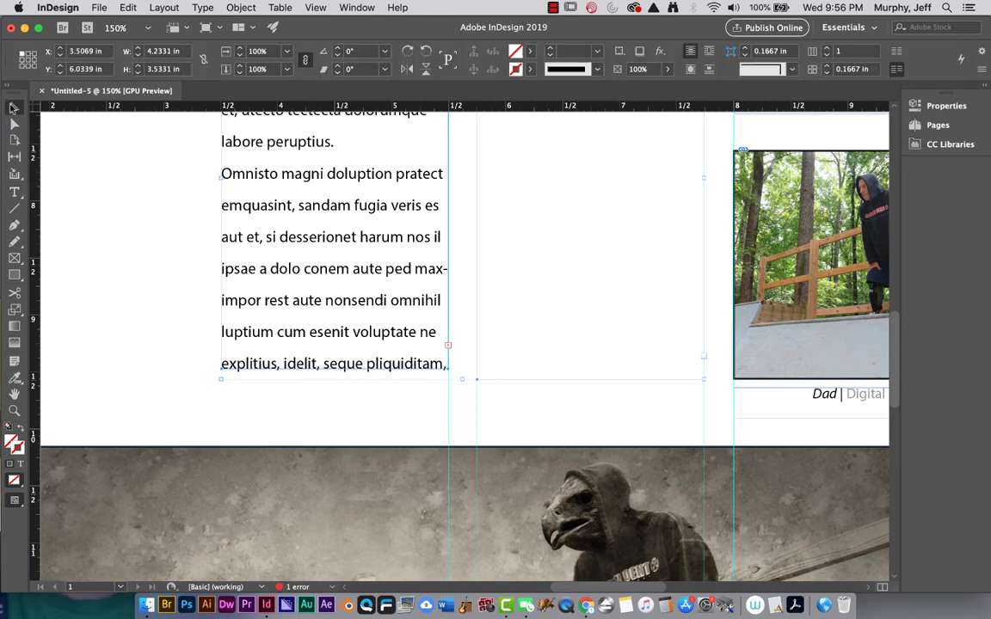
click(448, 346)
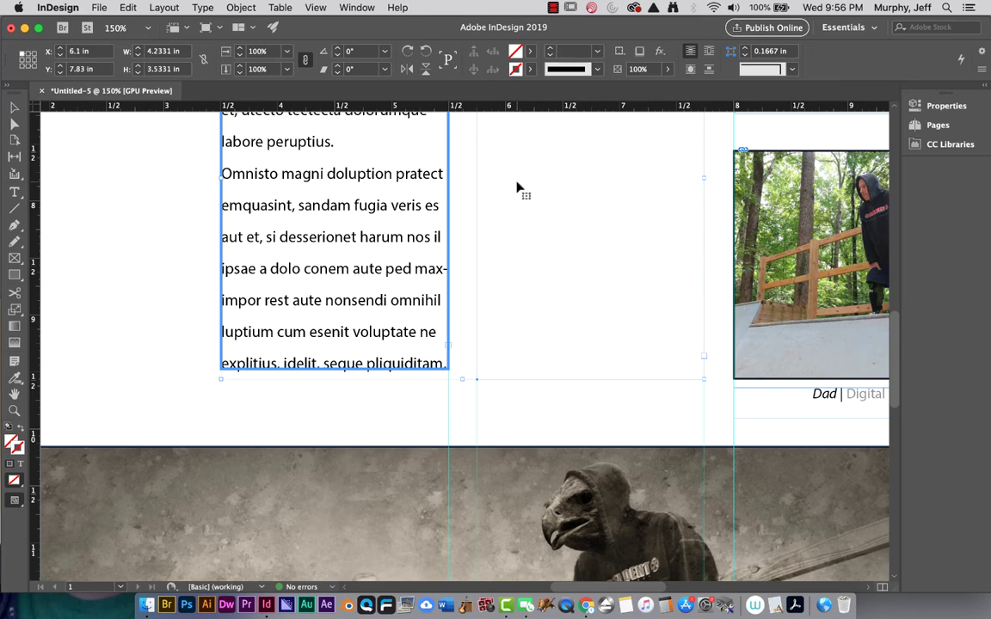
click(518, 188)
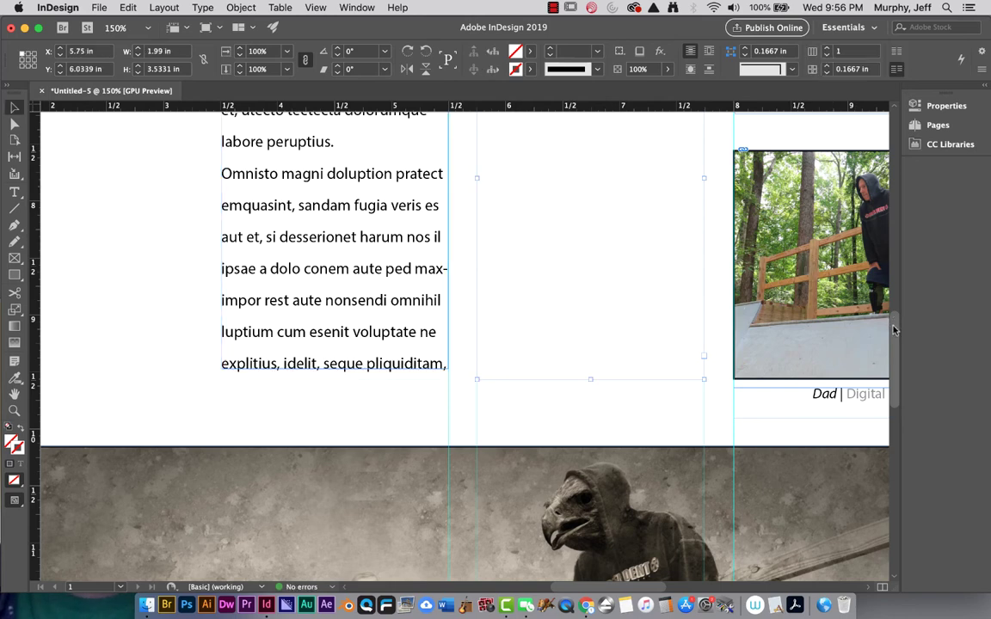
- Select all of the threaded body story across both columns with the Type tool
drag(895, 330, 892, 276)
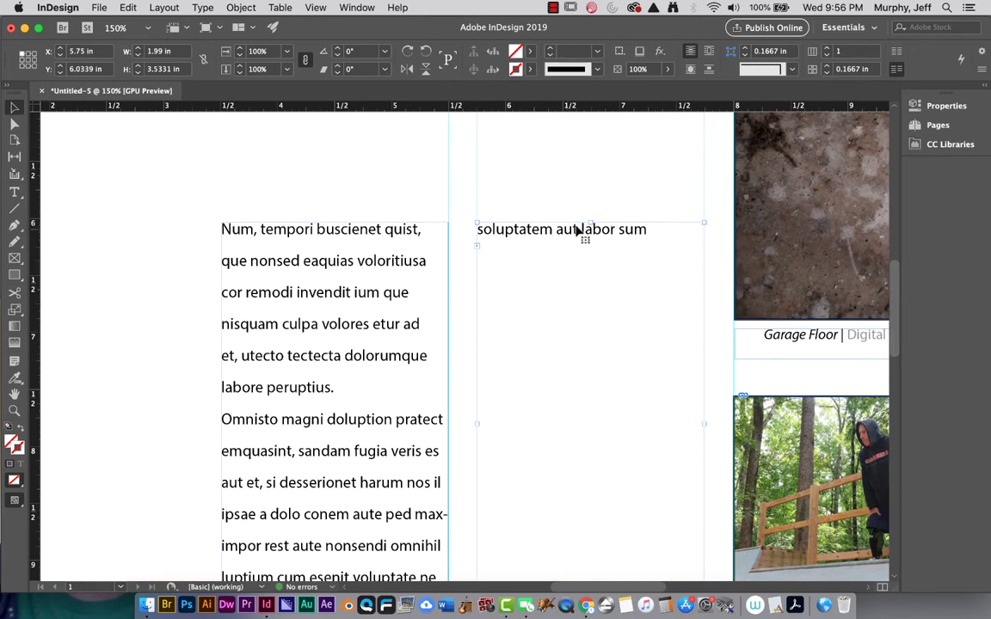
scroll(893, 312, down, 2)
scroll(893, 312, down, 2)
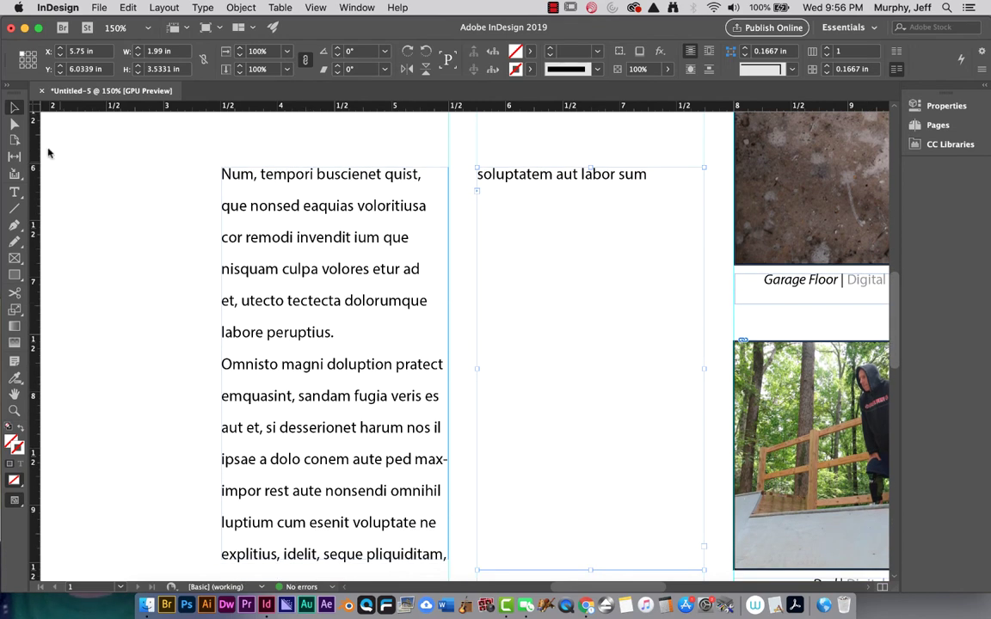
click(14, 191)
click(271, 279)
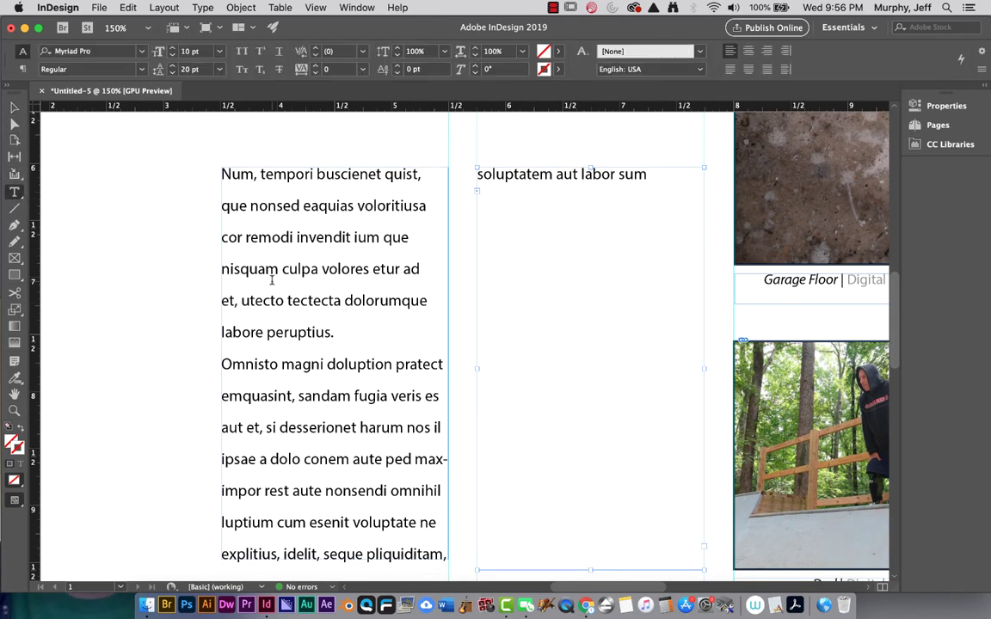
key(super+a)
click(280, 267)
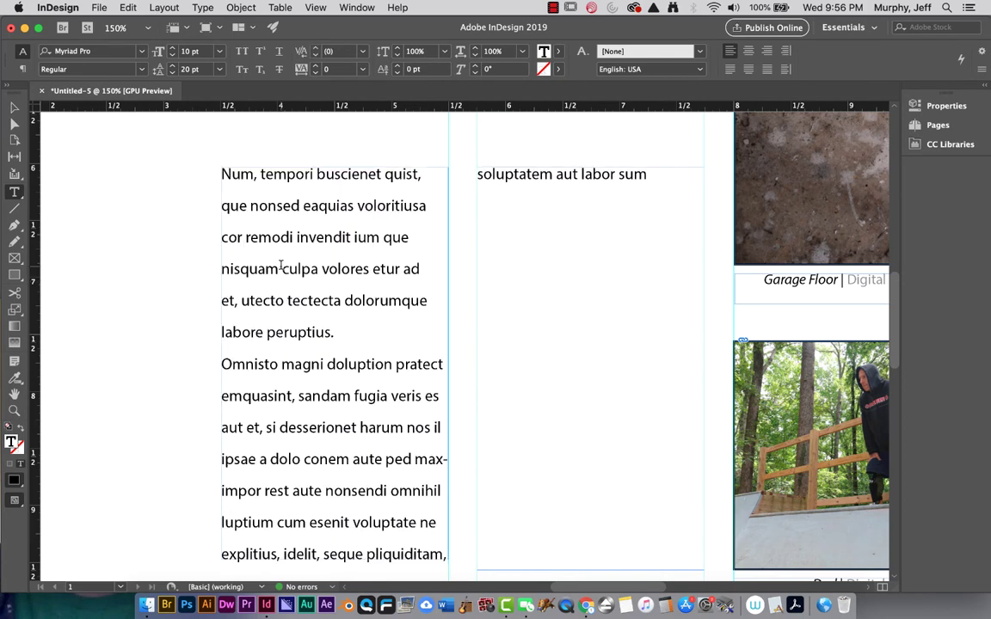
double_click(270, 239)
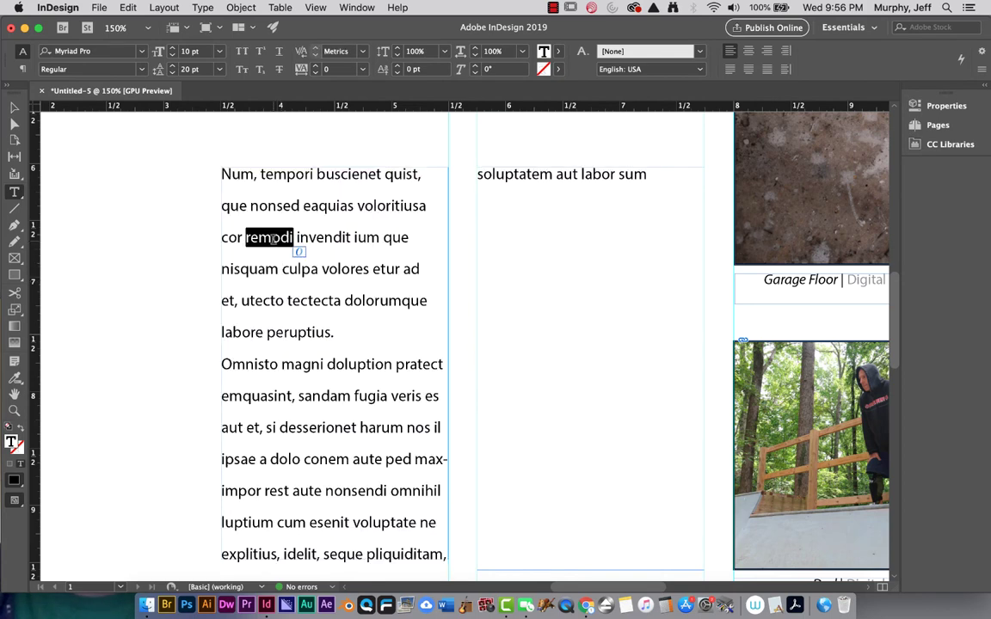
triple_click(272, 240)
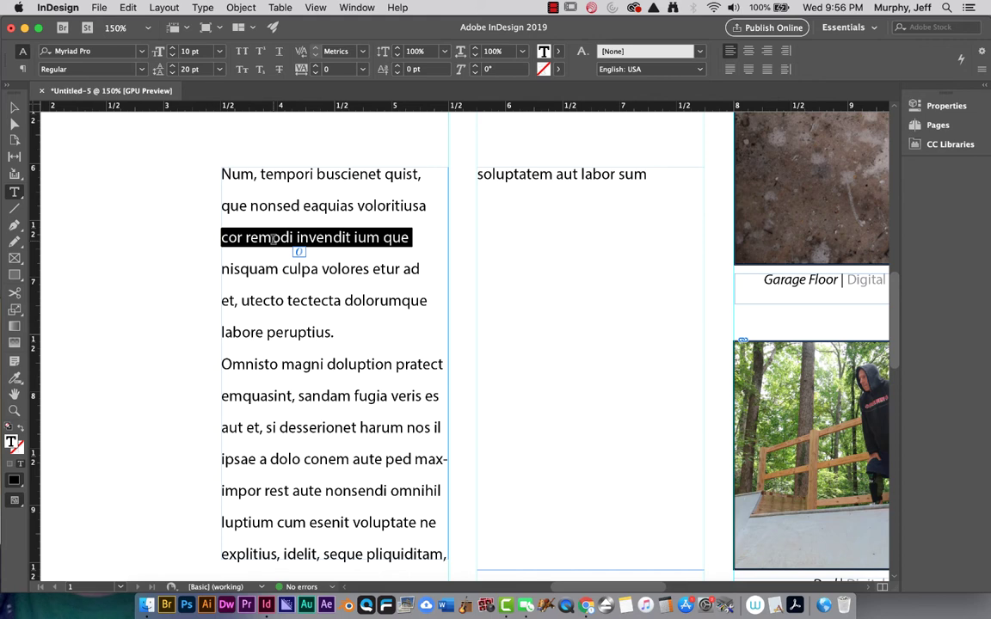
triple_click(272, 240)
click(271, 240)
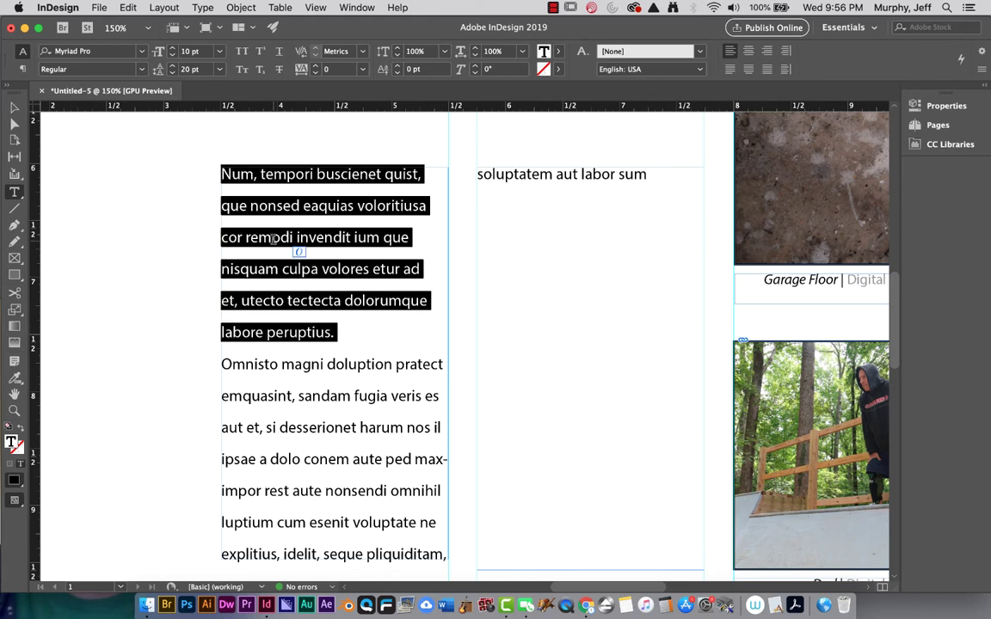
double_click(272, 240)
triple_click(271, 240)
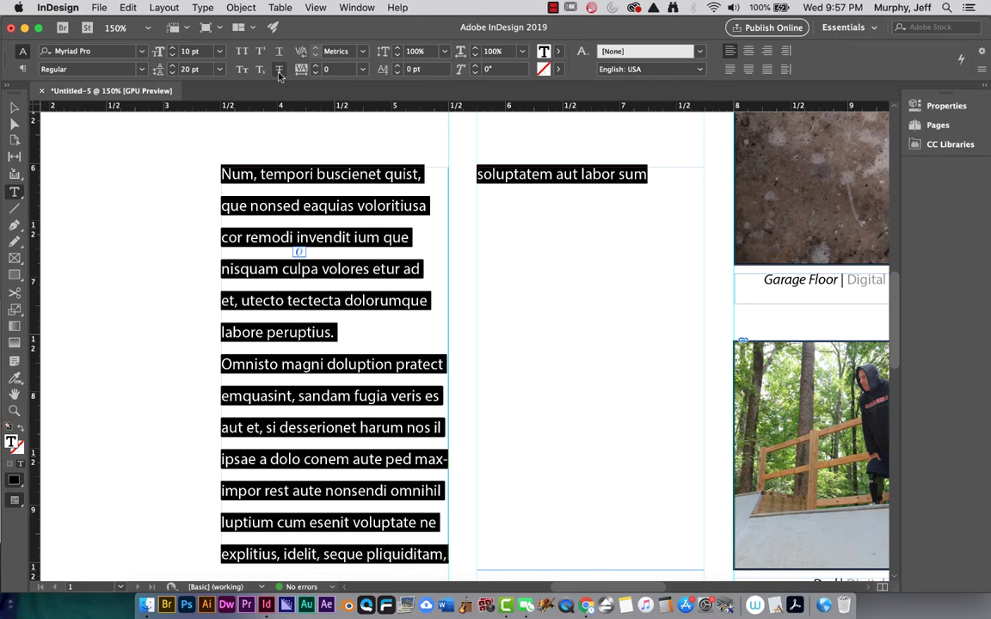
- Set the threaded body text to 10 pt Myriad Pro on 20 pt leading
click(172, 66)
click(173, 67)
click(172, 66)
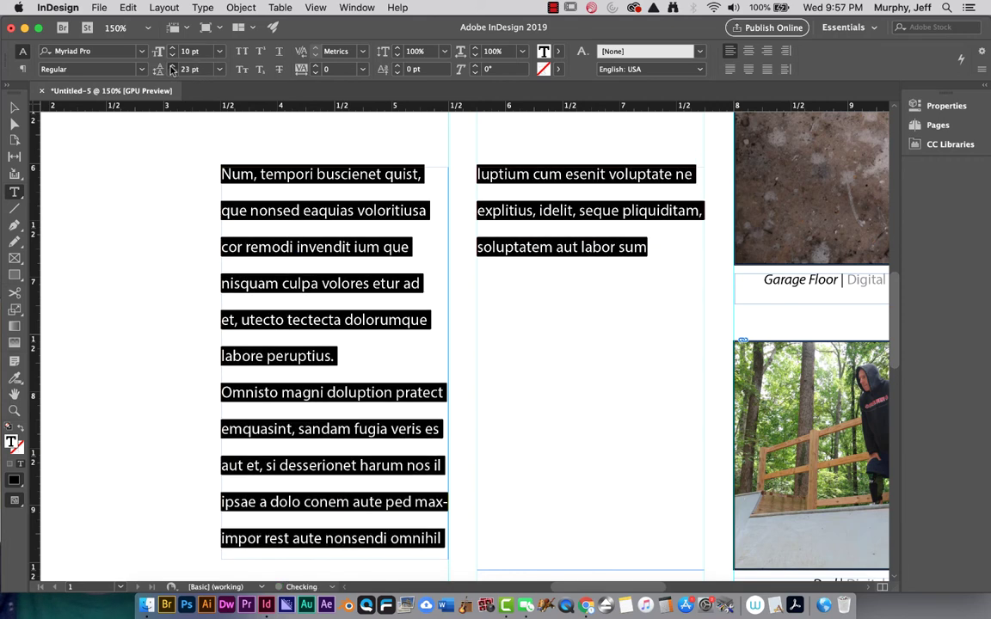
click(172, 66)
click(172, 66)
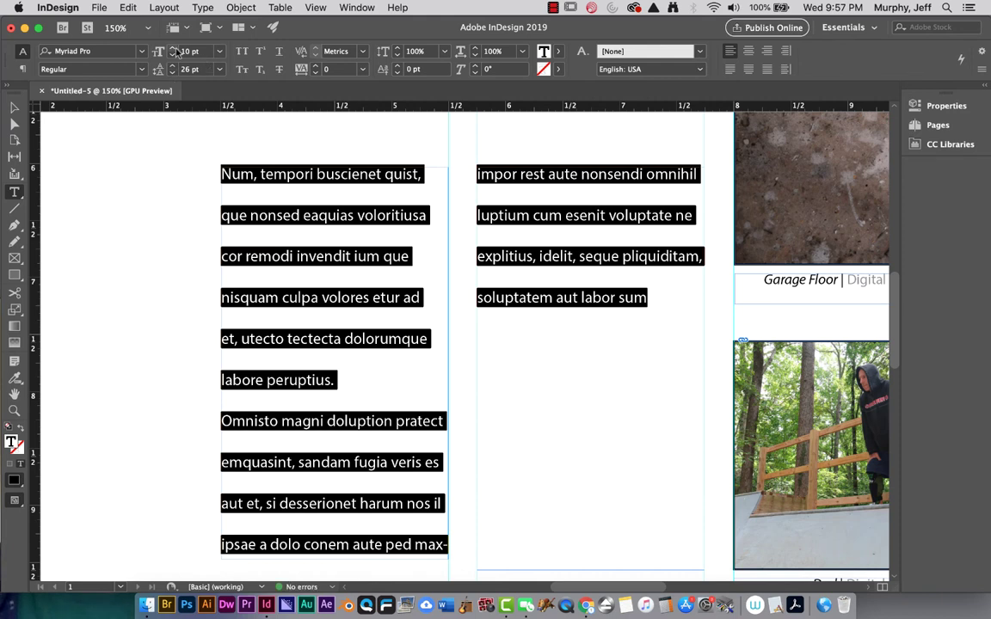
click(172, 49)
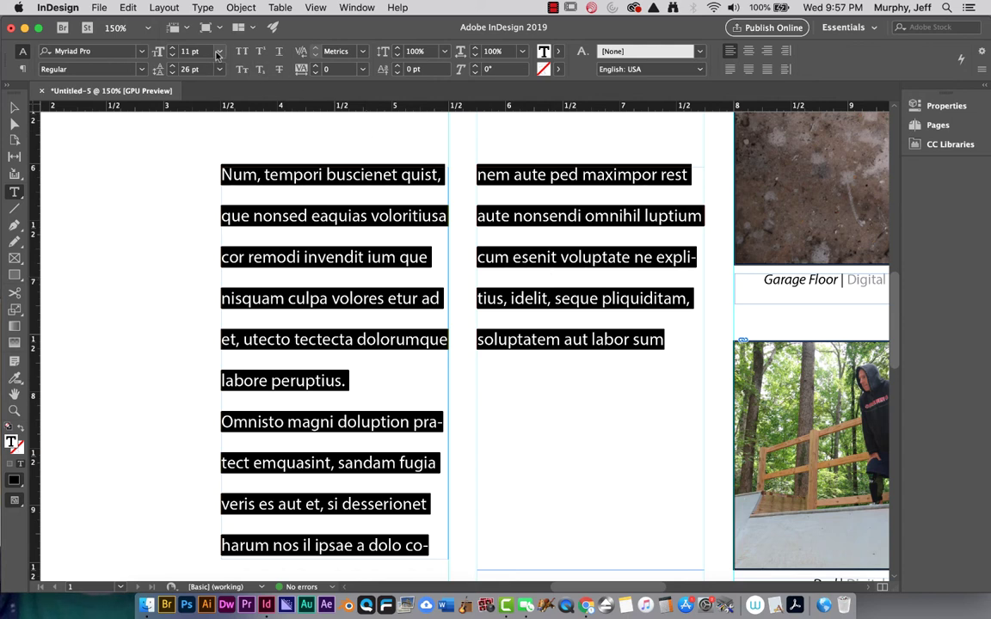
click(171, 55)
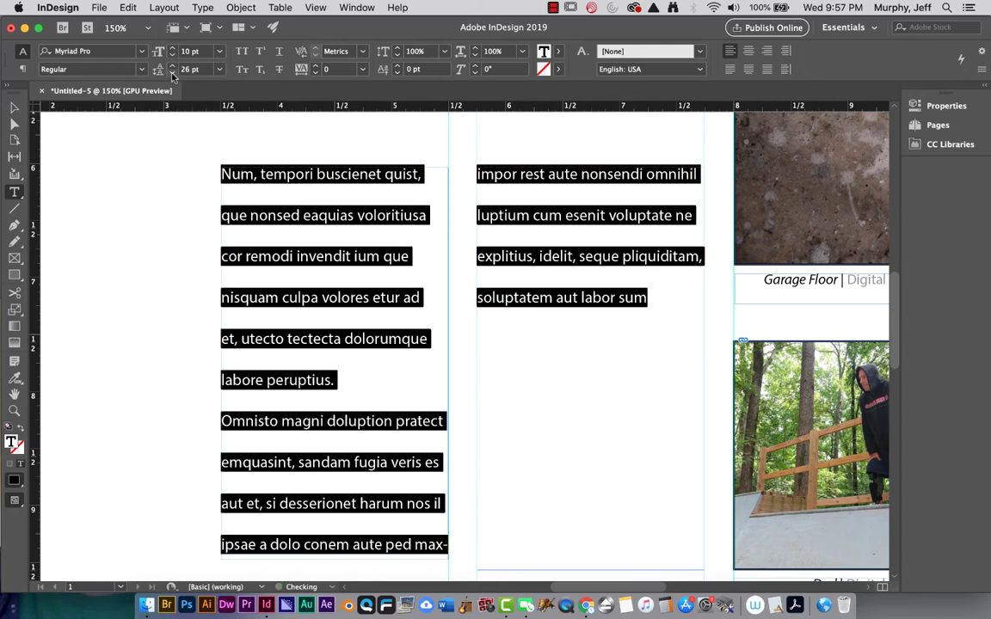
click(172, 75)
click(171, 75)
click(171, 76)
click(172, 75)
click(172, 76)
click(171, 76)
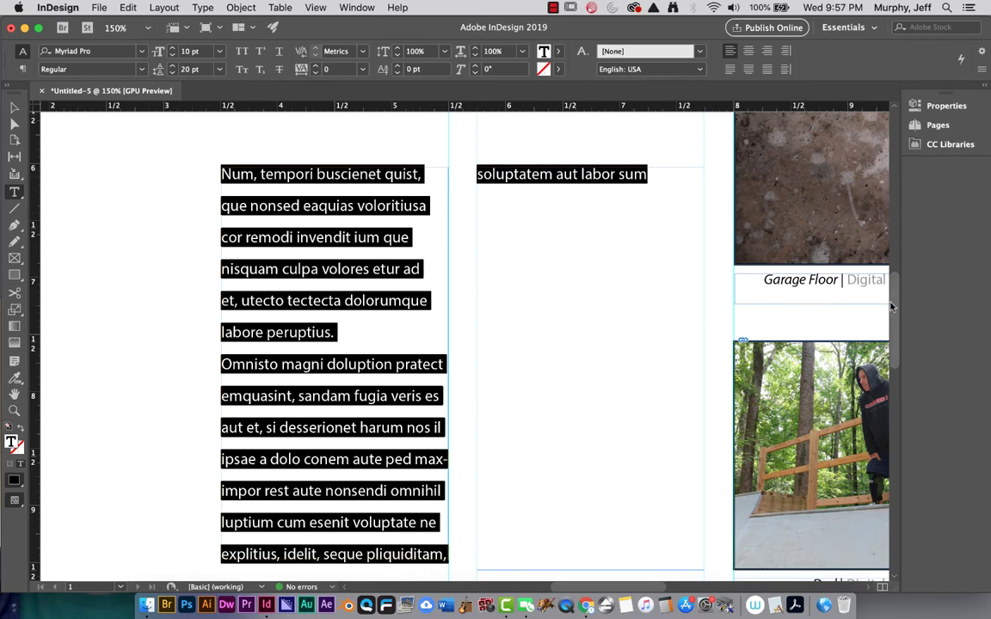
scroll(895, 303, down, 3)
scroll(895, 303, up, 3)
scroll(894, 303, down, 1)
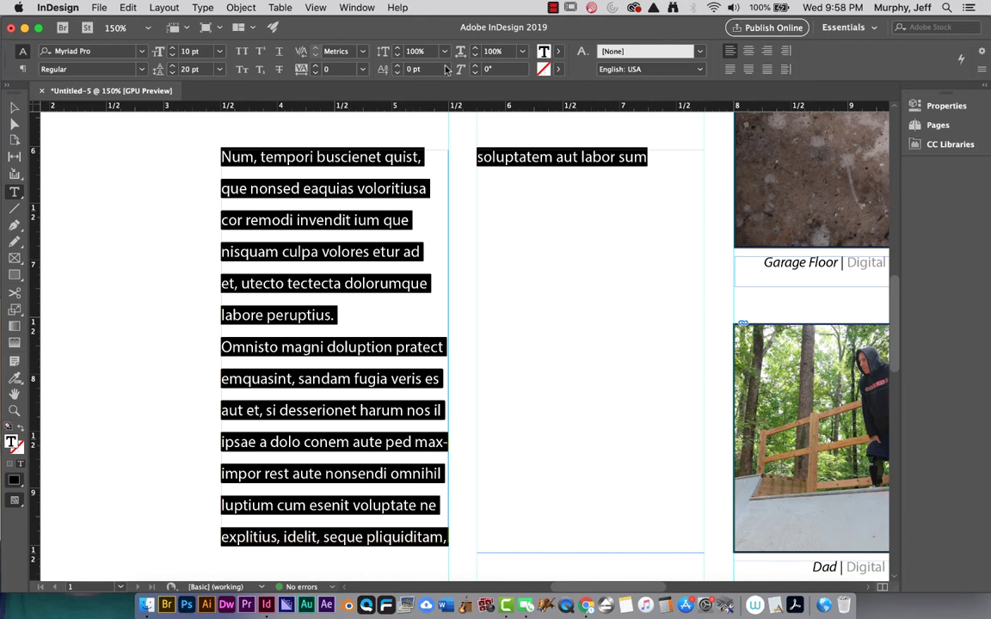
- Set the body text's horizontal scale to 95%
click(520, 52)
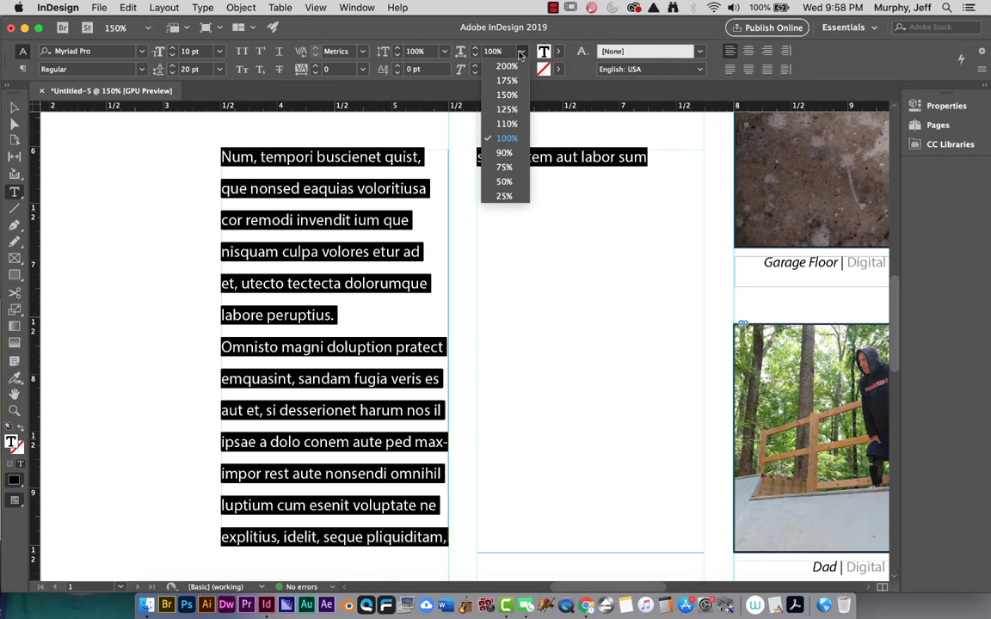
click(475, 55)
click(475, 56)
click(475, 56)
click(475, 56)
click(475, 56)
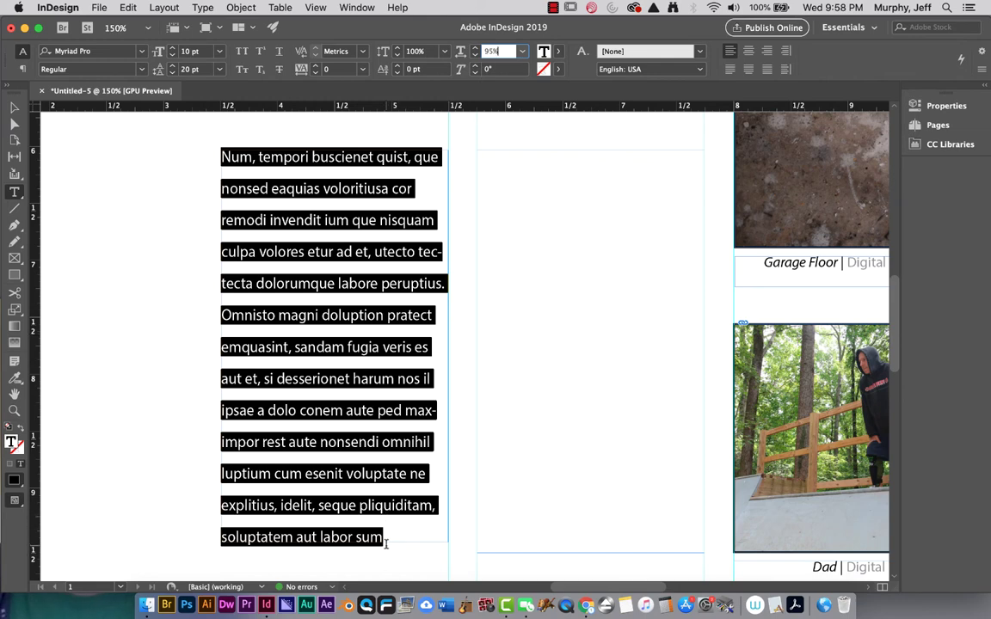
- Move the body text frame one column right, beside the thumbnails
click(14, 106)
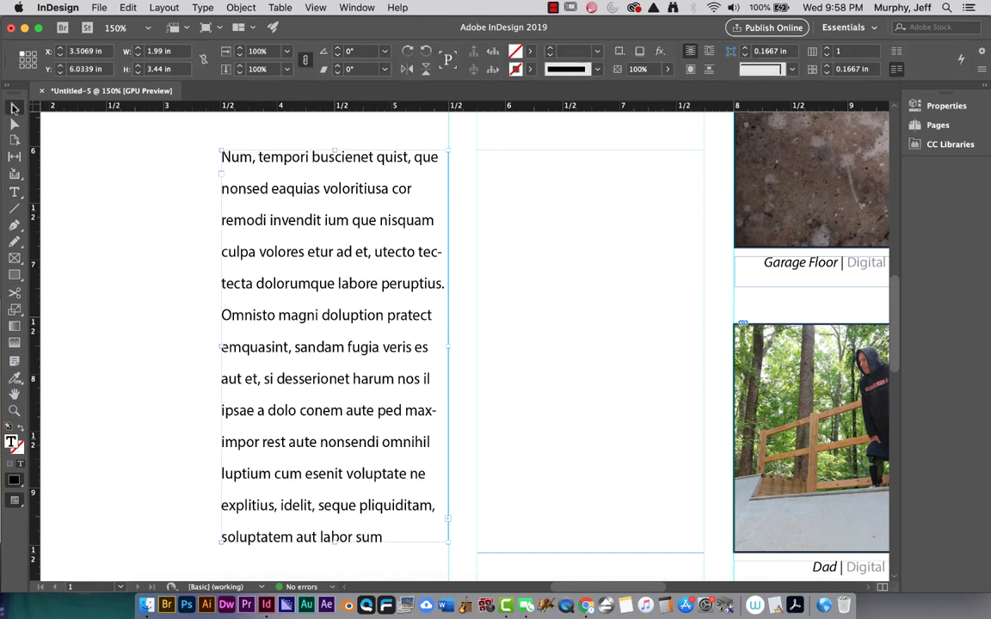
click(531, 186)
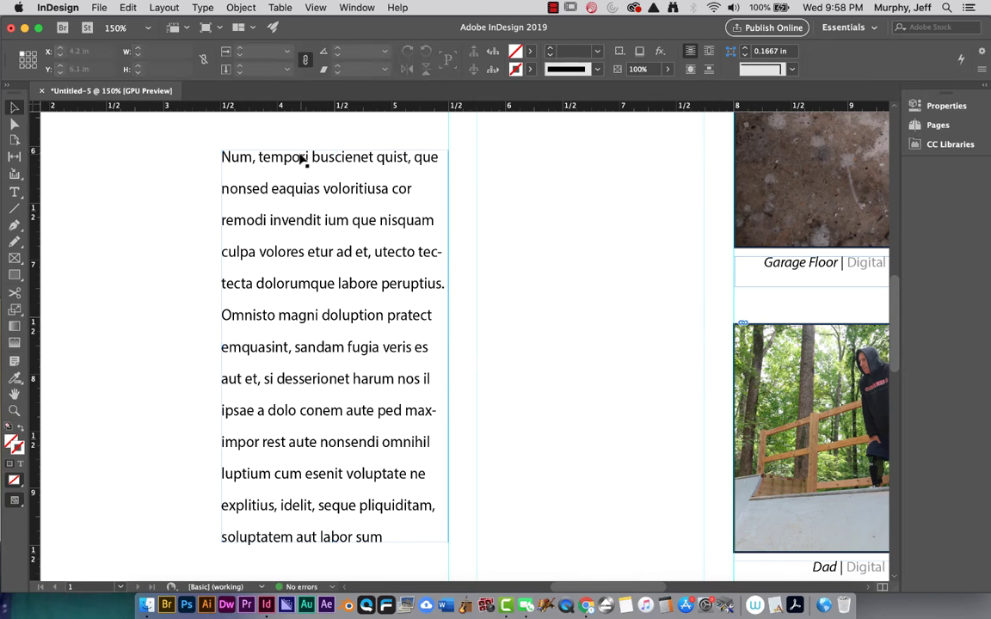
drag(302, 159, 555, 173)
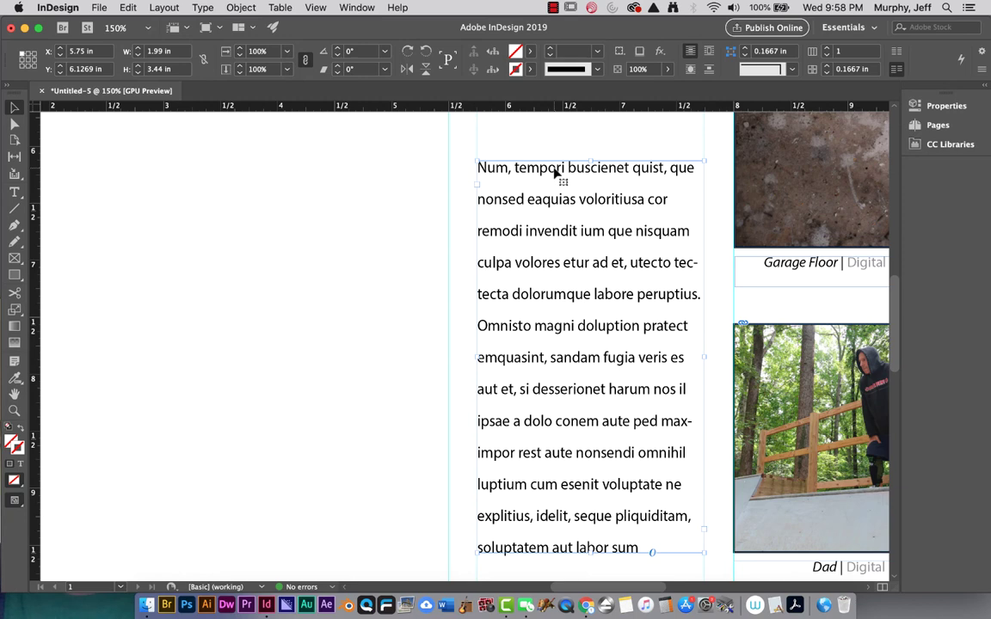
key(super+minus)
key(super+minus)
key(super+minus)
key(super+minus)
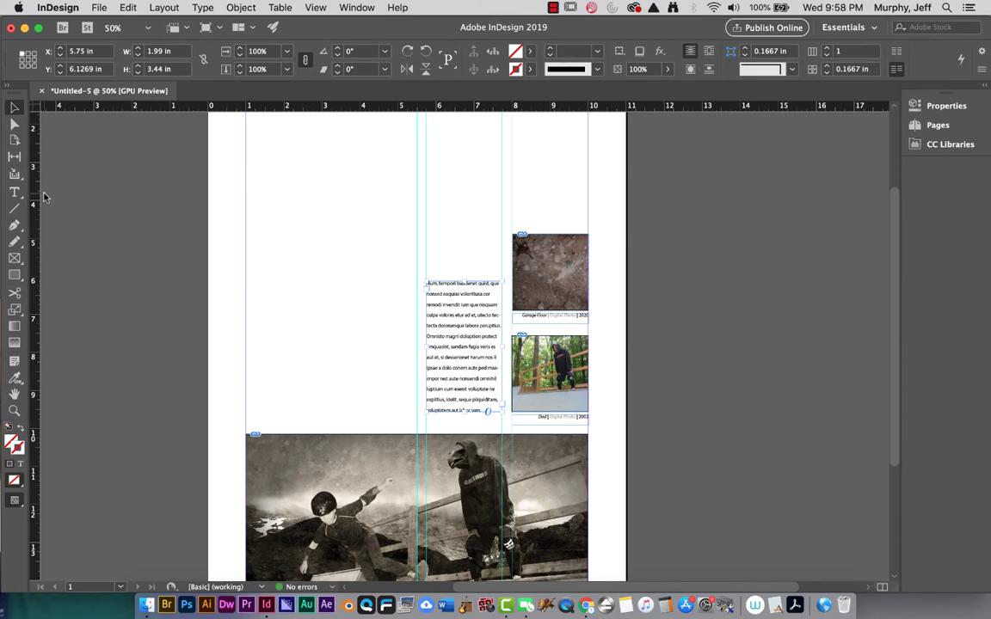
- Draw a text frame across the top of the page and type HAWKDAD
click(15, 192)
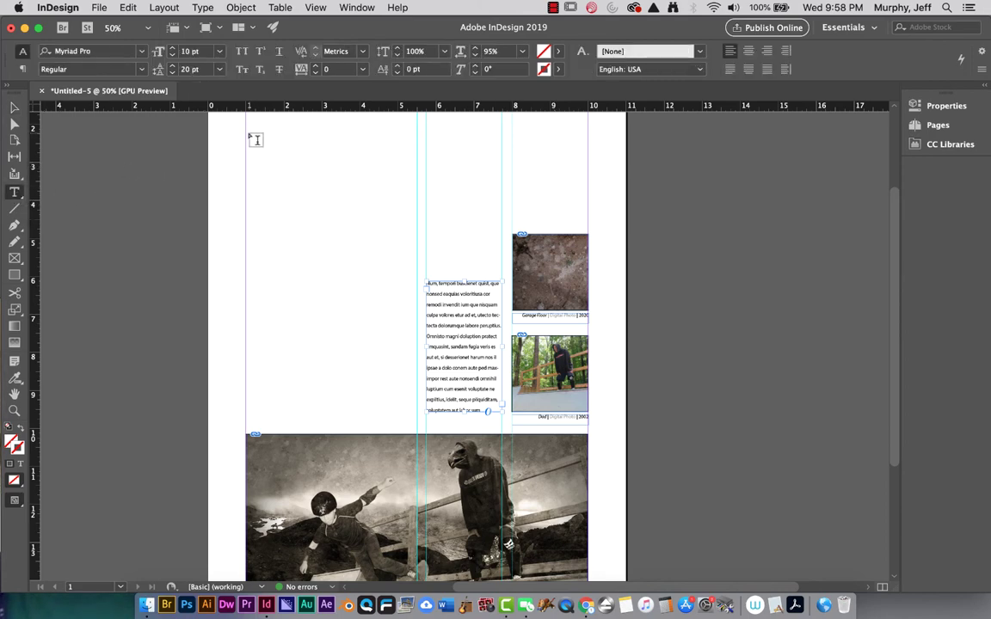
drag(248, 131, 589, 226)
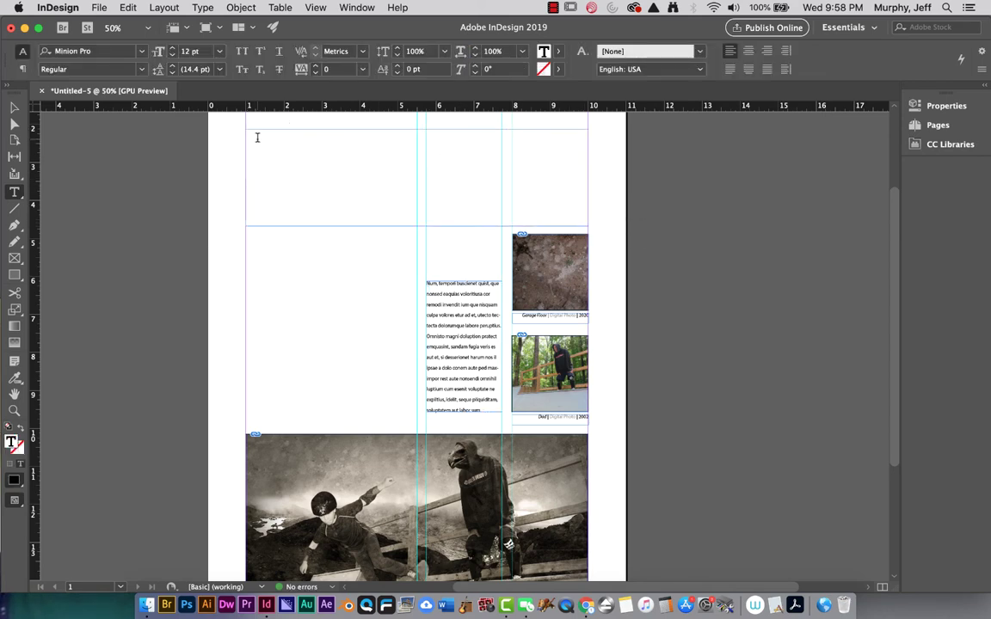
text(HAW)
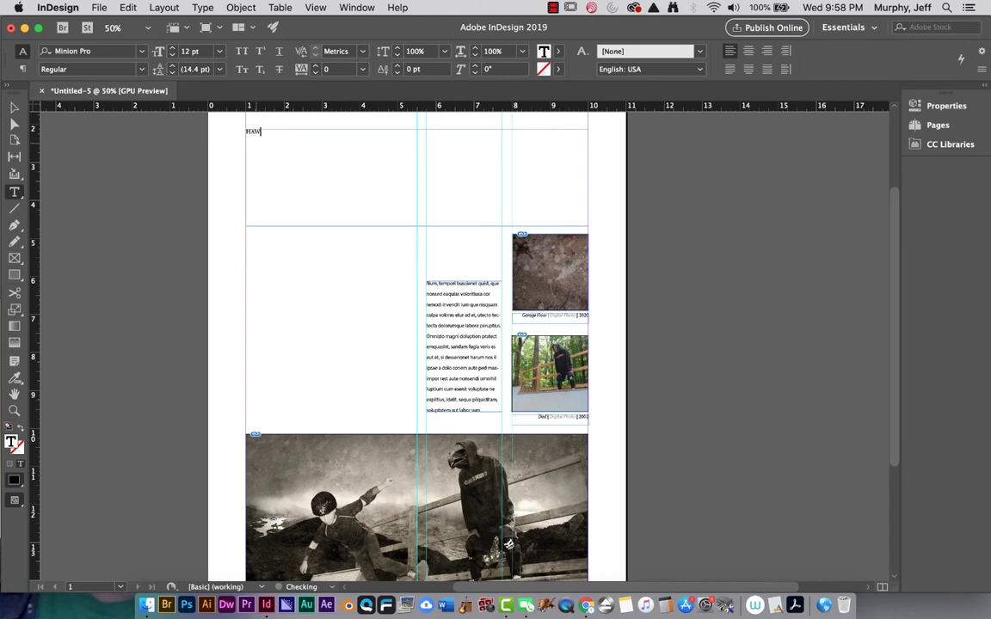
text(KDAD)
- Set the HAWKDAD headline to 150 pt and select the whole line
double_click(259, 131)
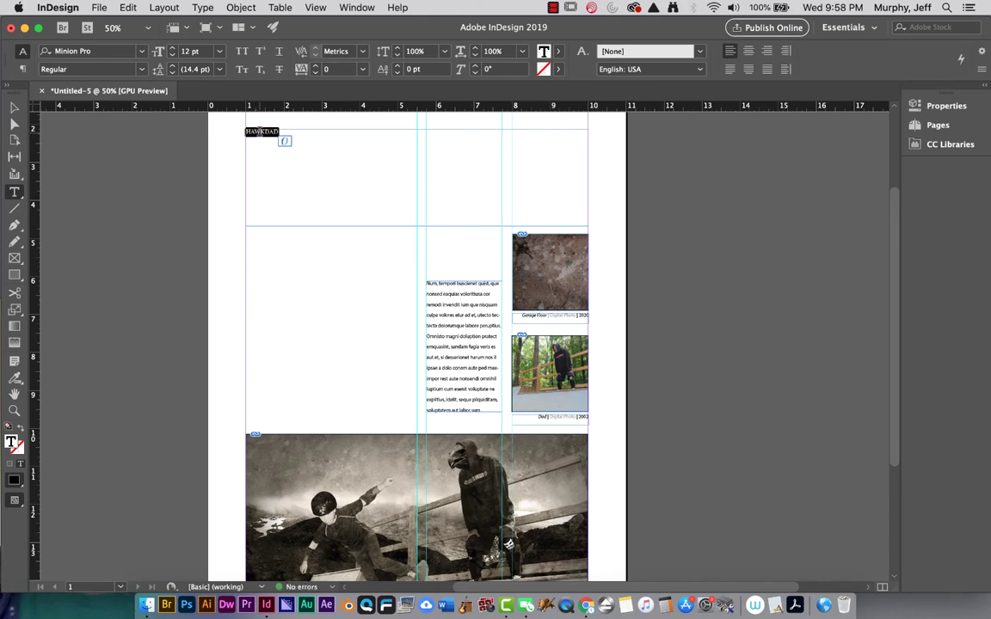
click(182, 54)
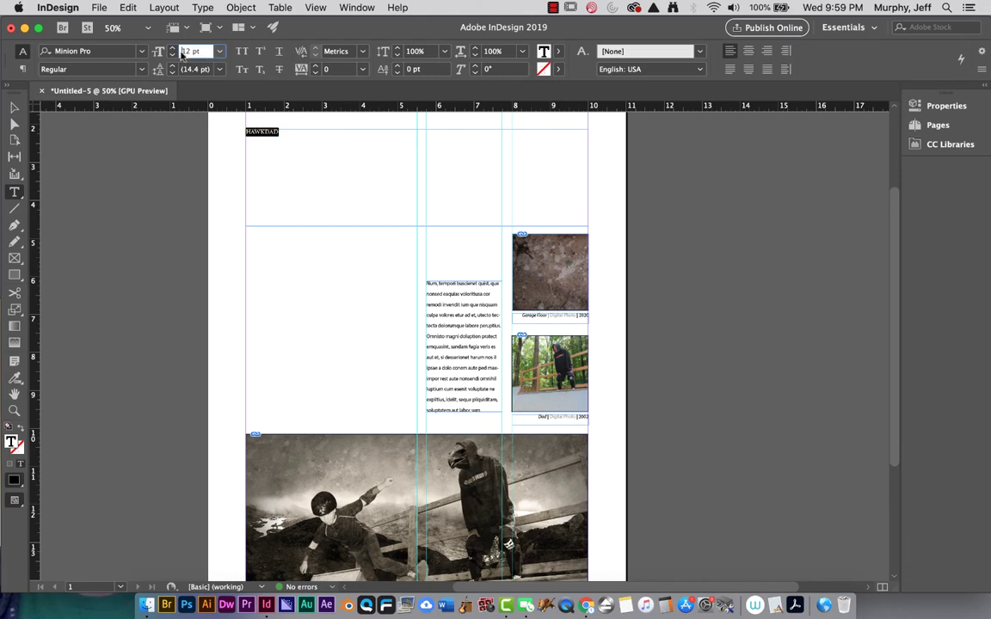
text(212)
key(Return)
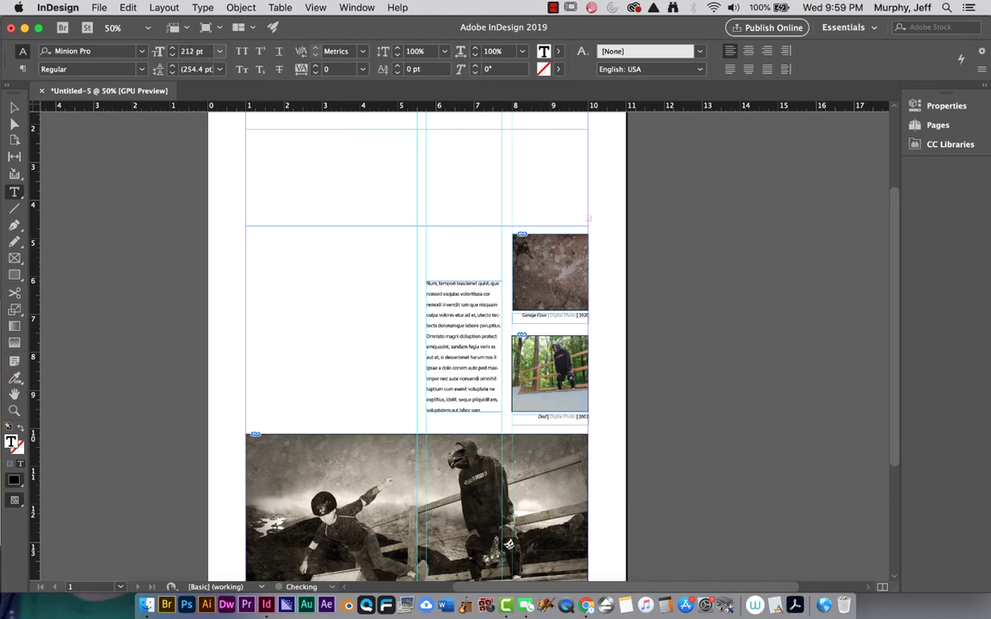
click(189, 54)
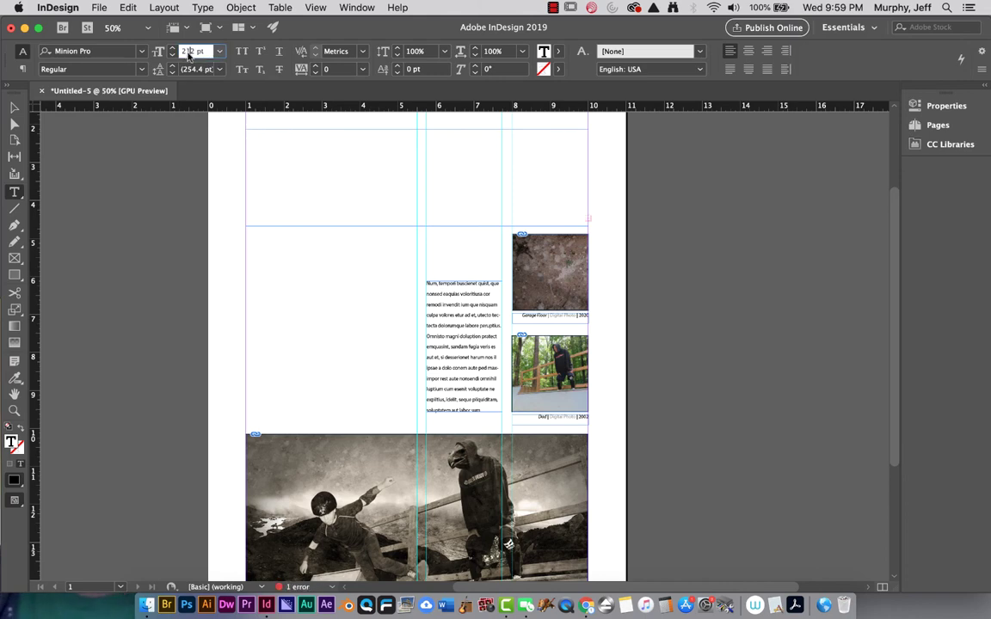
text(1)
key(Return)
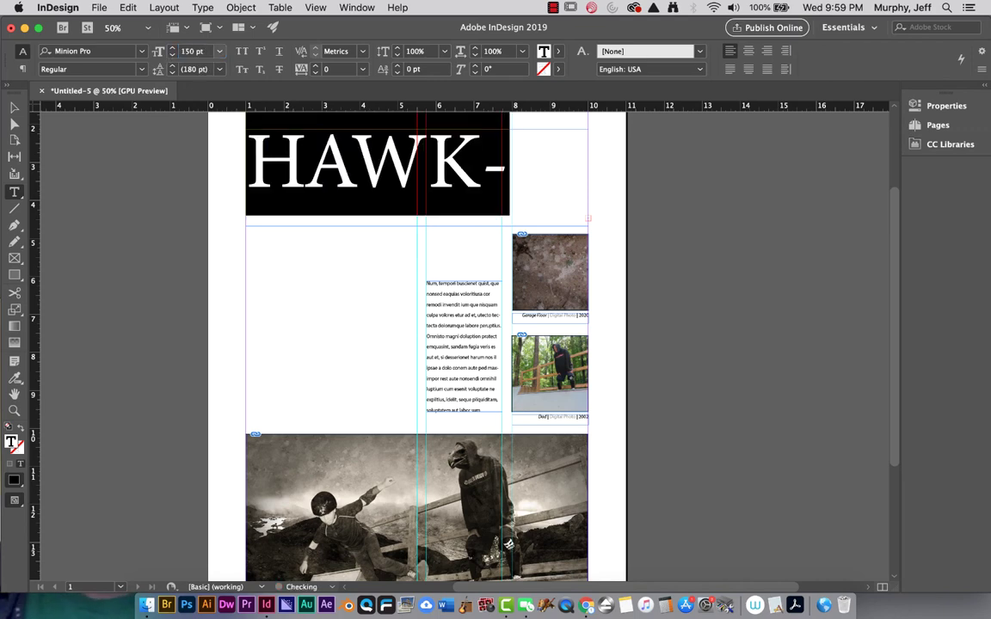
click(302, 161)
triple_click(302, 161)
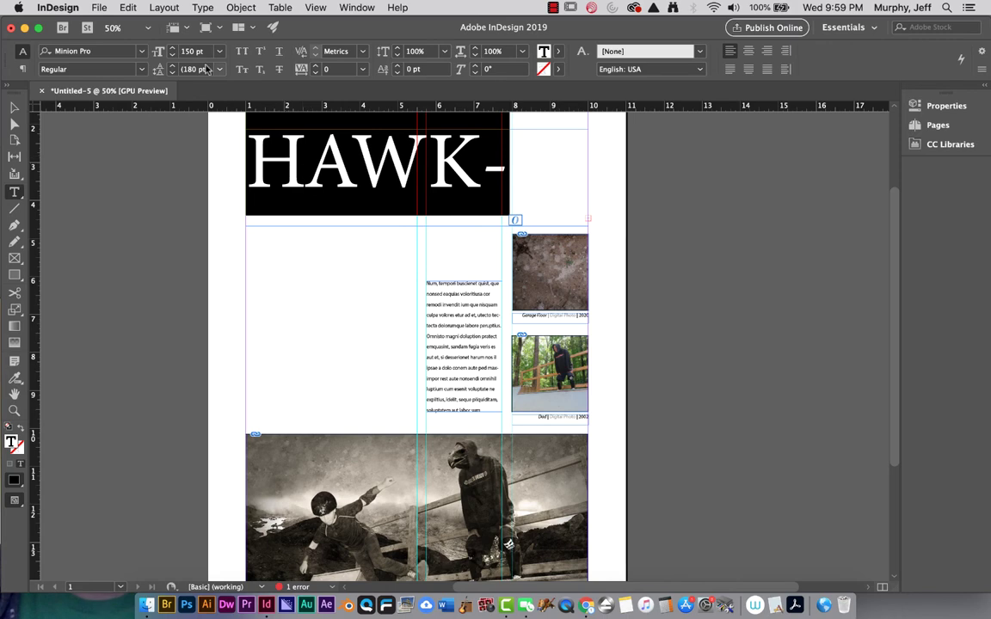
click(142, 51)
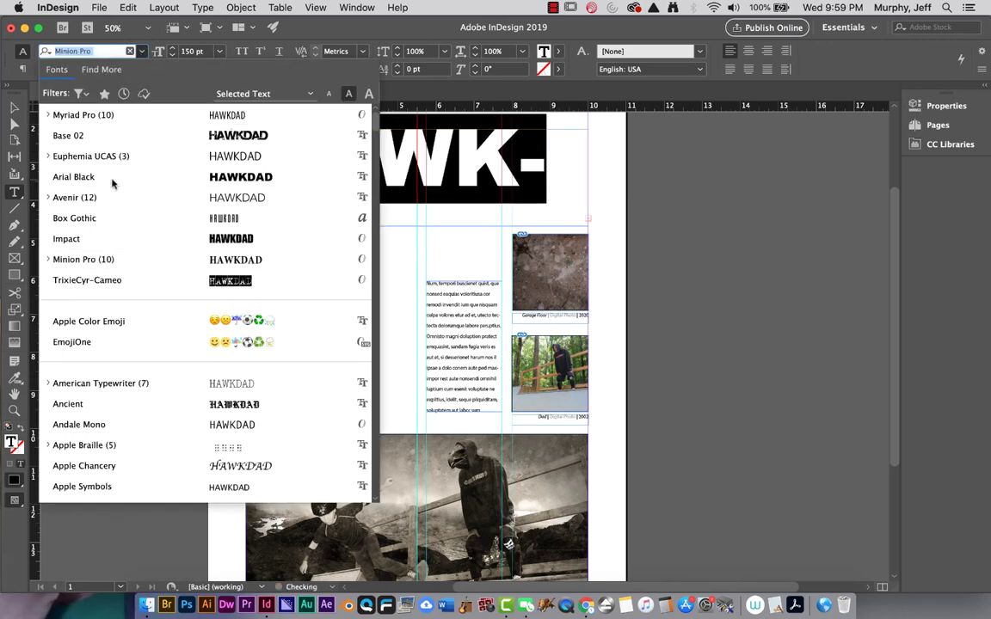
- Apply Arial Black to HAWKDAD and step its size down to 112 pt so it fits one line
click(228, 179)
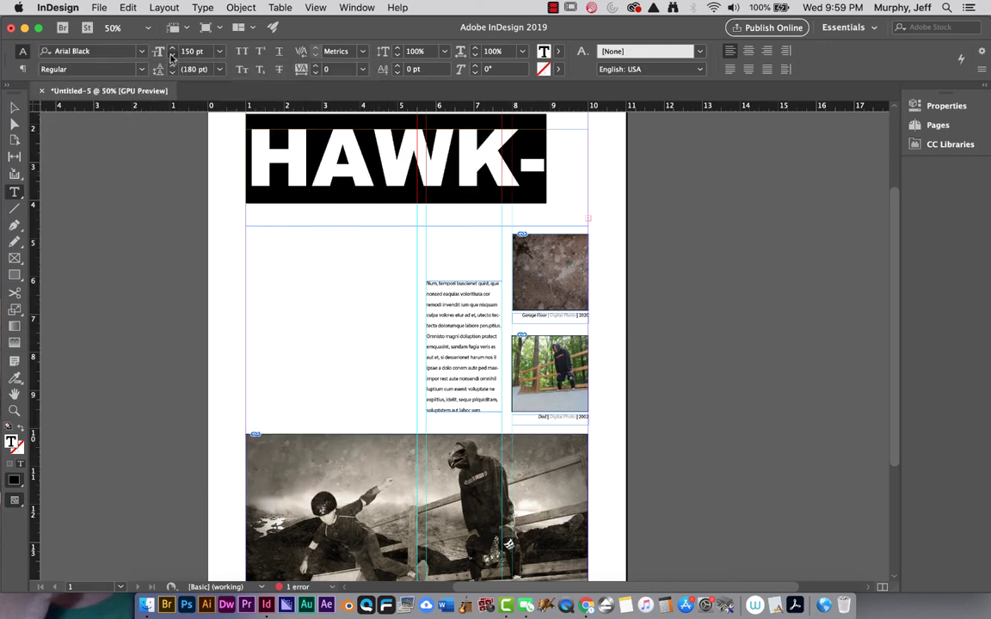
click(171, 55)
click(172, 55)
click(171, 55)
click(171, 55)
click(171, 55)
click(171, 55)
click(171, 55)
click(172, 55)
click(171, 55)
click(171, 55)
click(171, 55)
click(171, 55)
click(172, 55)
click(171, 55)
click(171, 55)
click(171, 55)
click(171, 55)
click(171, 55)
click(172, 55)
click(171, 56)
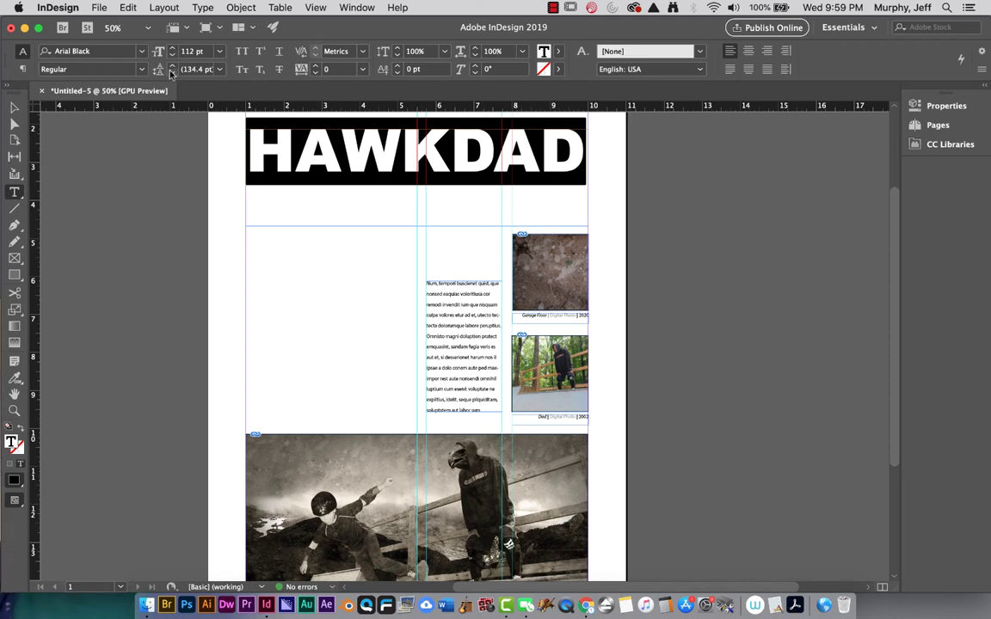
click(345, 186)
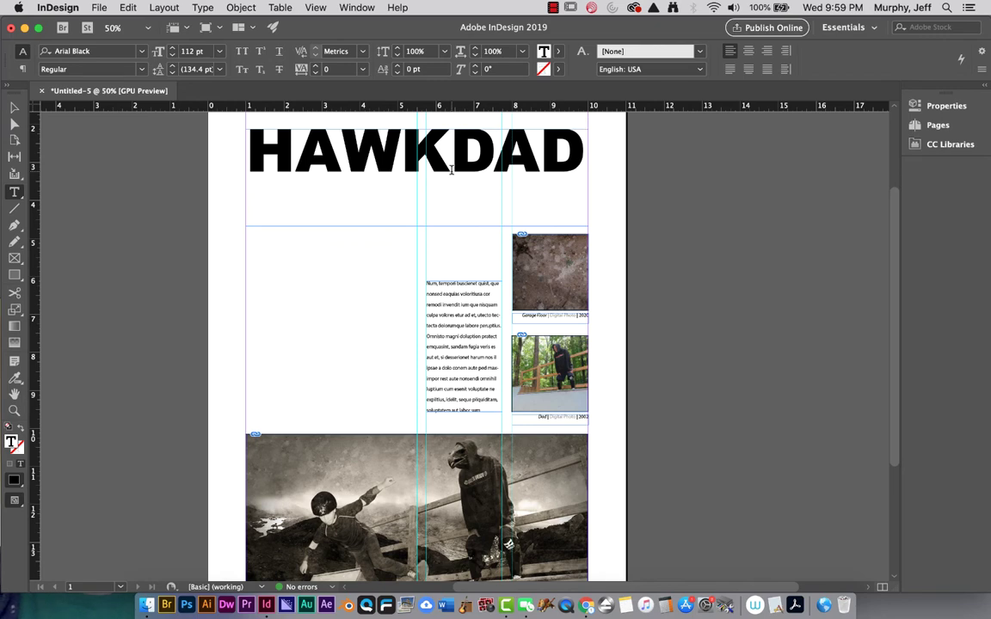
click(14, 107)
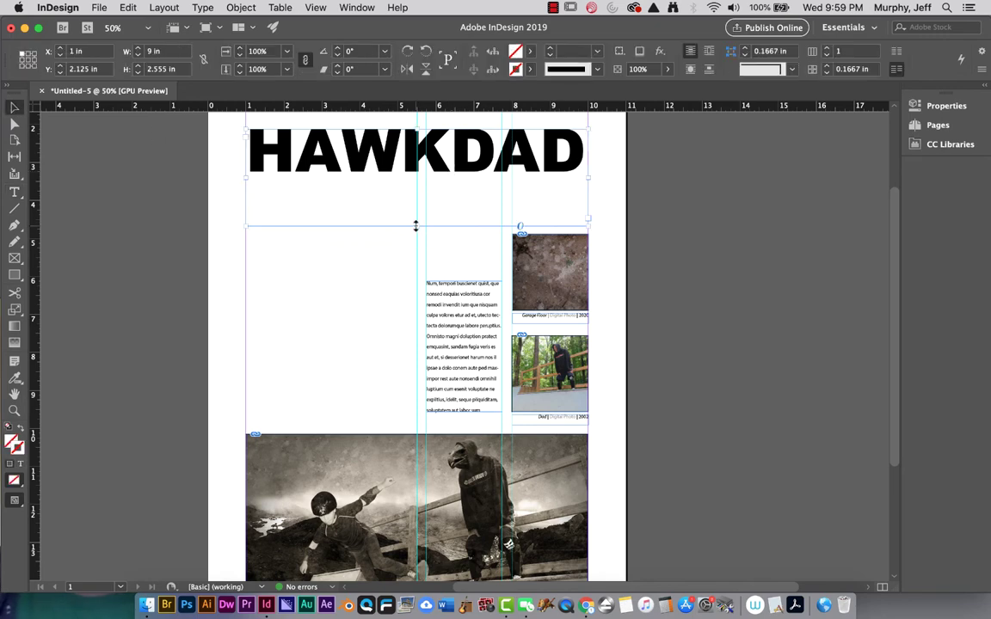
- Kern the HAWKDAD headline to -32 between A and W and -20 between H and A
key(super+equal)
key(super+equal)
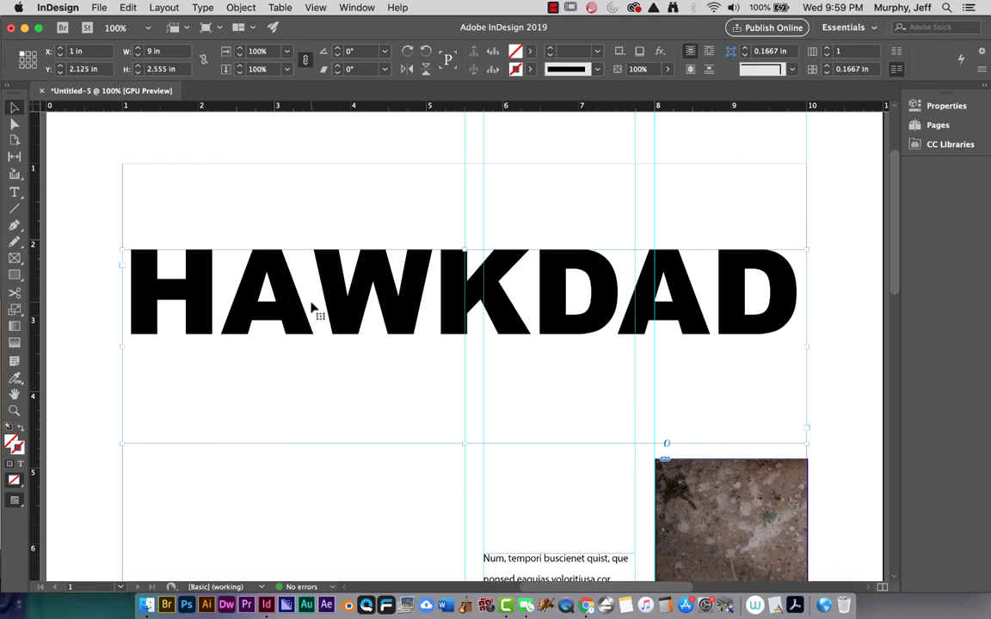
click(14, 192)
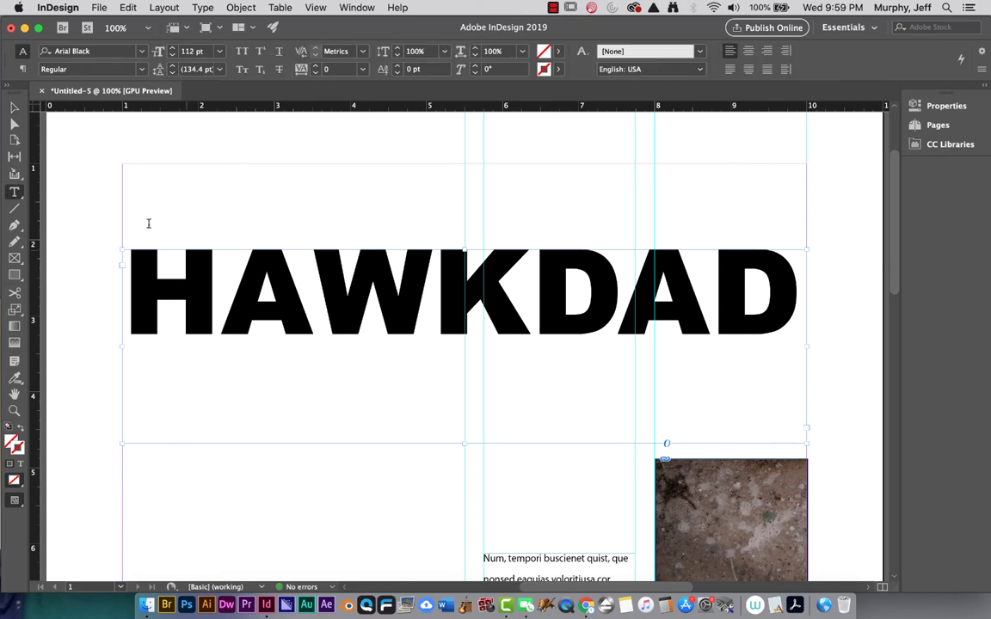
click(316, 312)
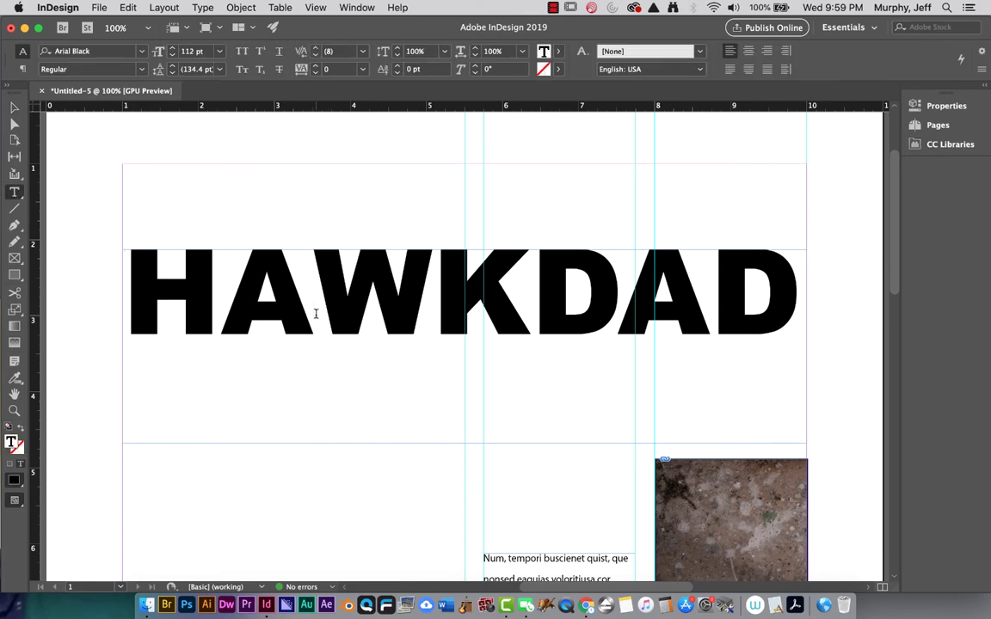
key(alt+Left)
key(alt+Left)
key(alt+Left)
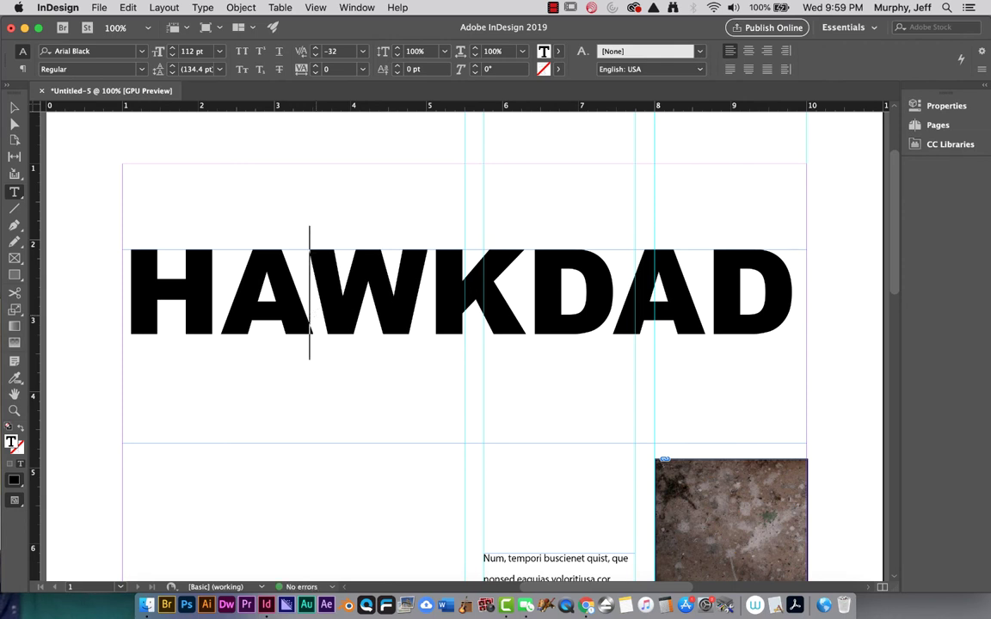
key(Left)
key(alt+Left)
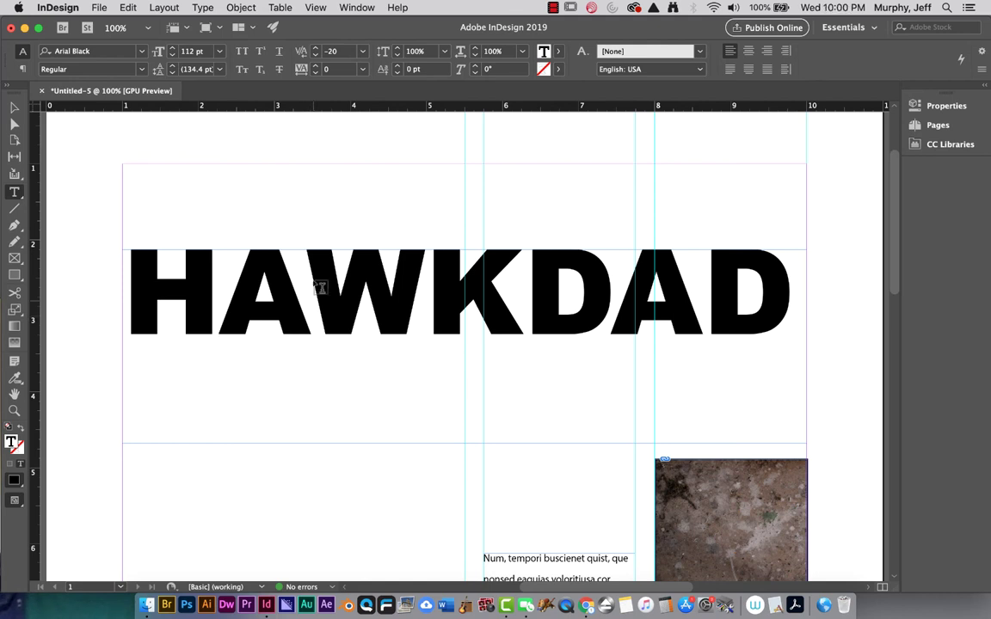
click(311, 7)
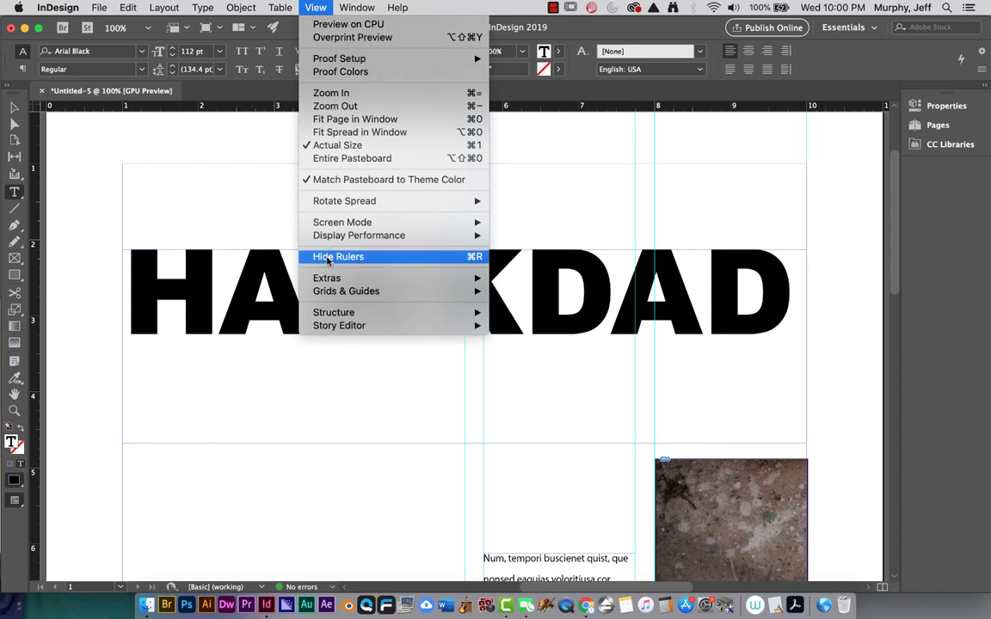
mouse_move(325, 286)
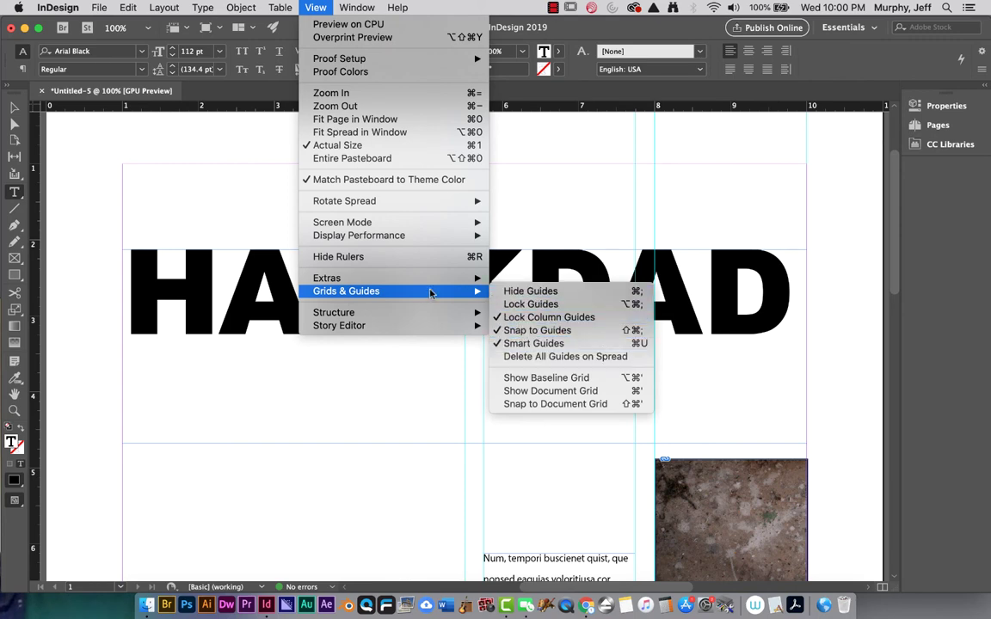
mouse_move(370, 284)
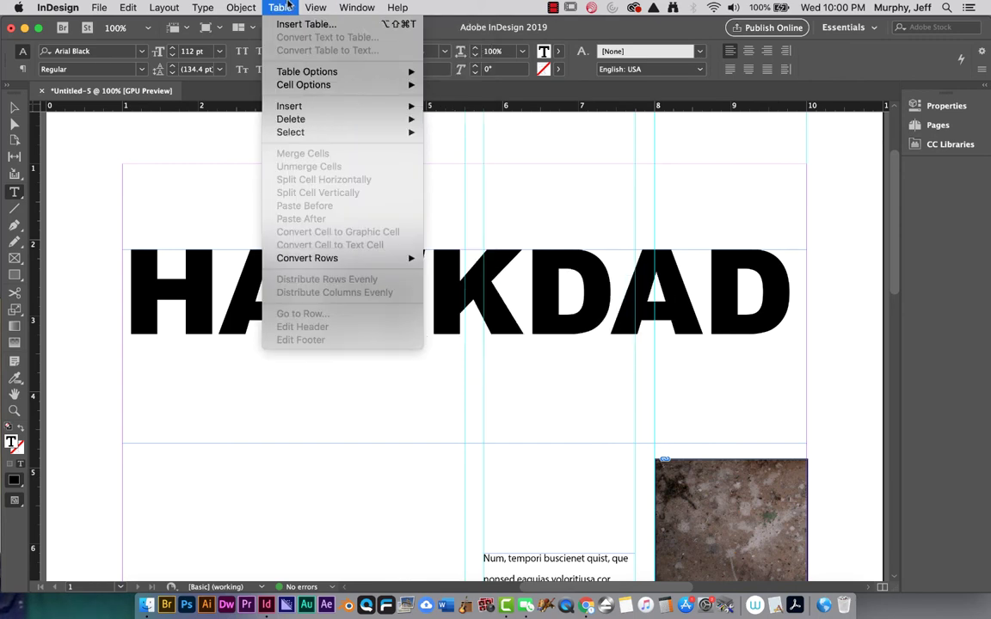
click(318, 5)
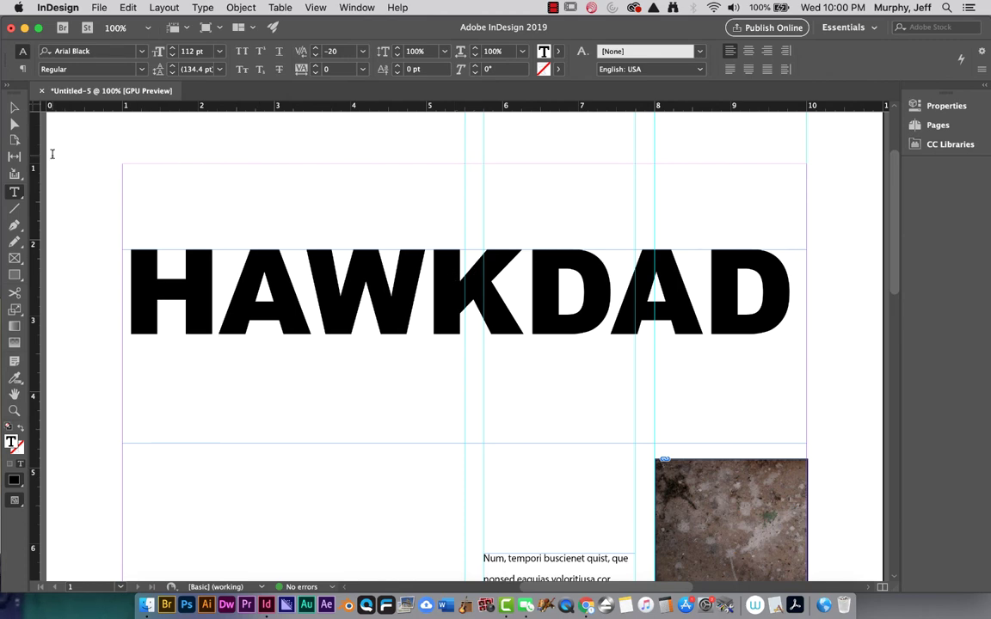
- Raise the HAWKDAD title to 115 pt and widen its frame so it fits one line
key(super+a)
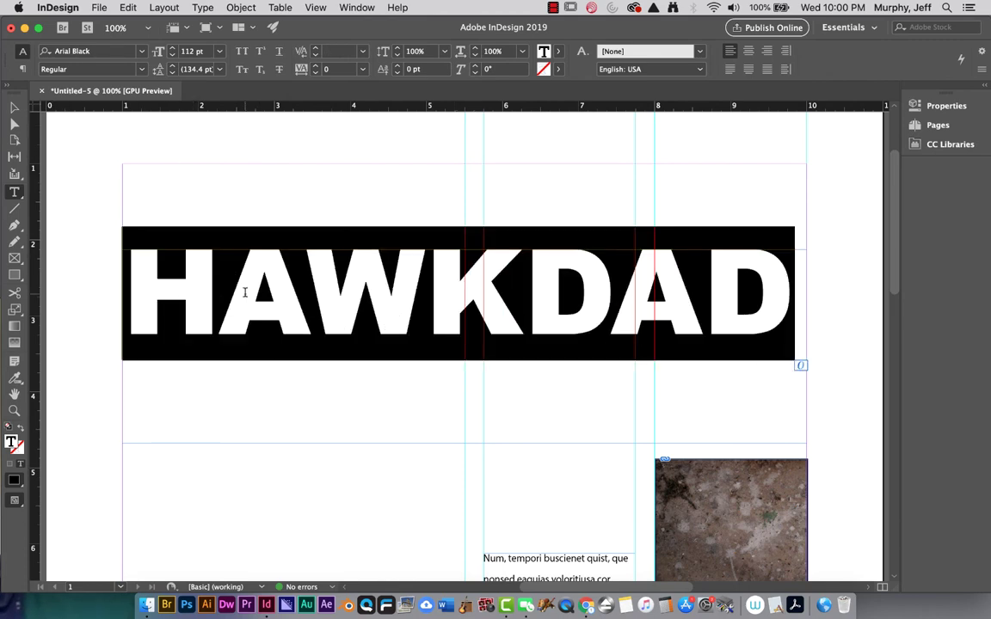
click(171, 48)
click(171, 48)
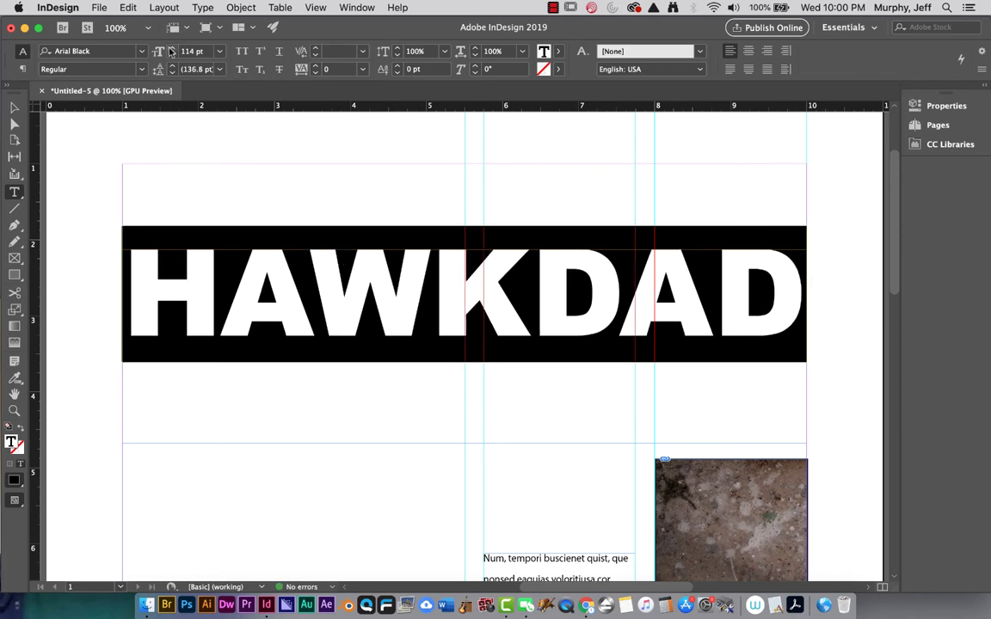
click(171, 49)
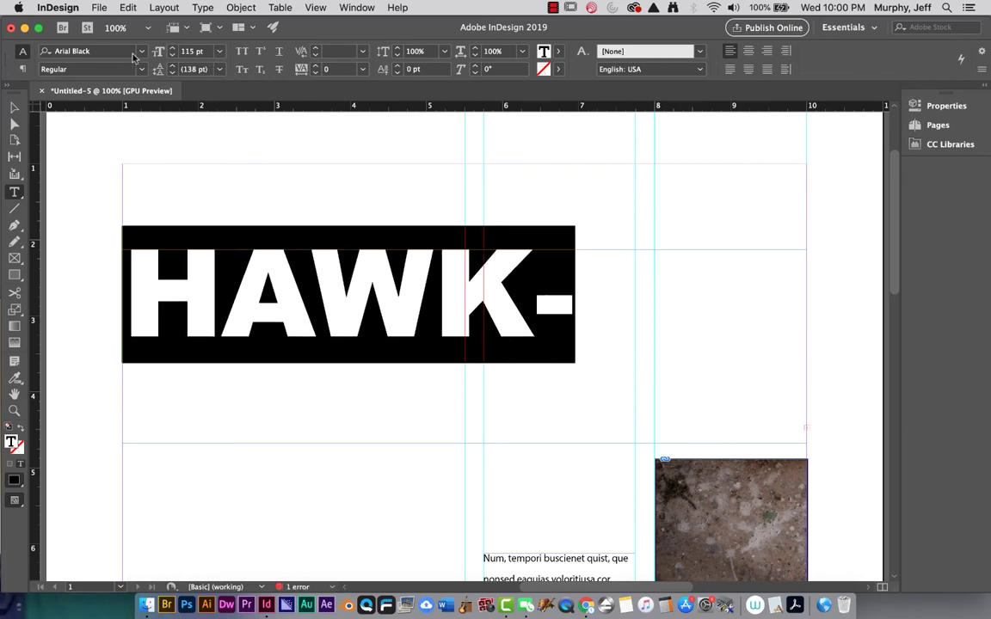
click(14, 107)
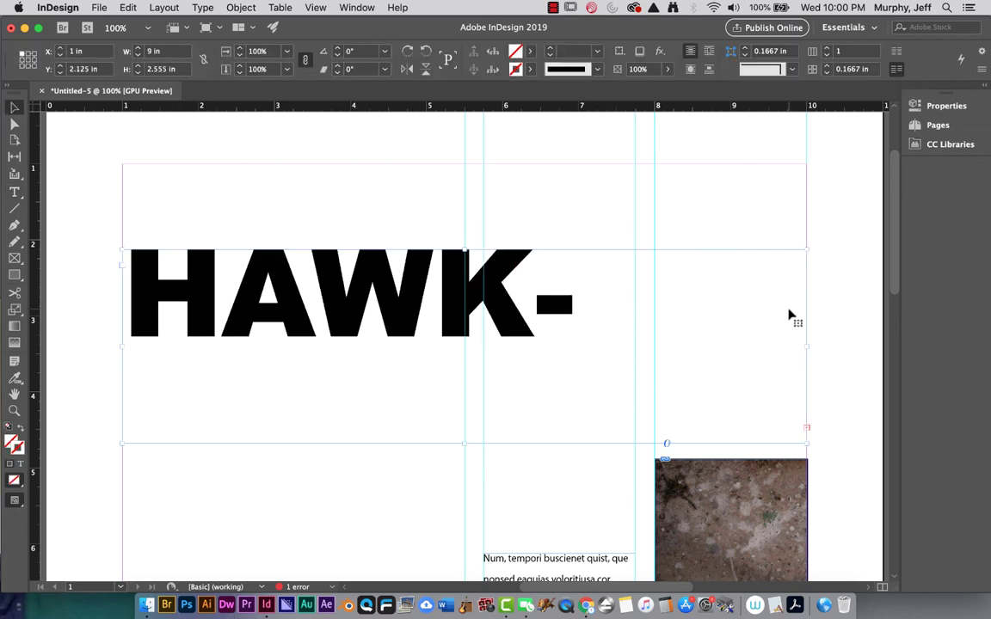
drag(807, 345, 813, 345)
key(Left)
key(Left)
key(Left)
key(Left)
key(Left)
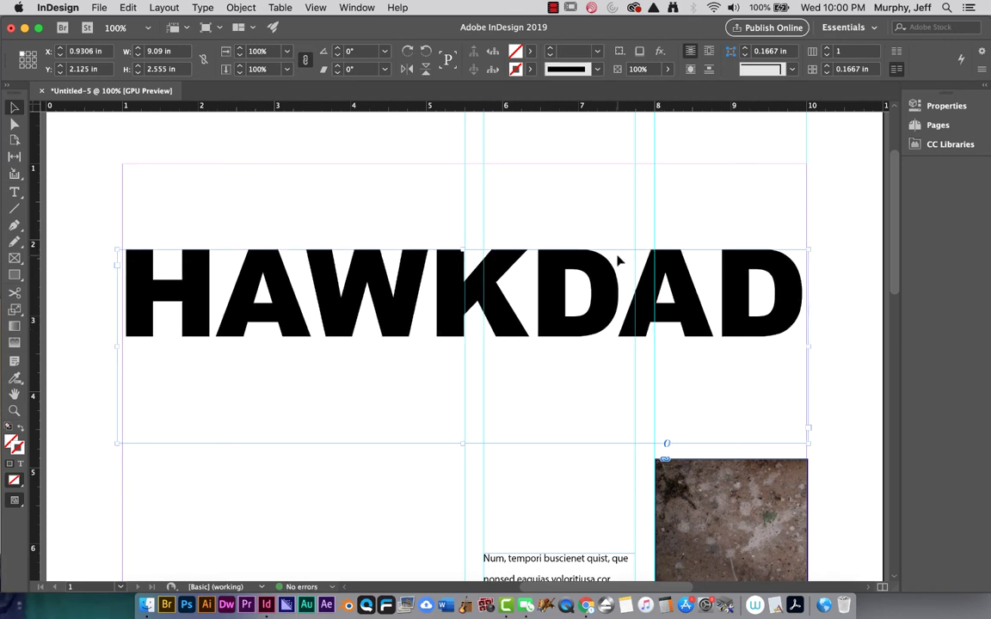
click(583, 193)
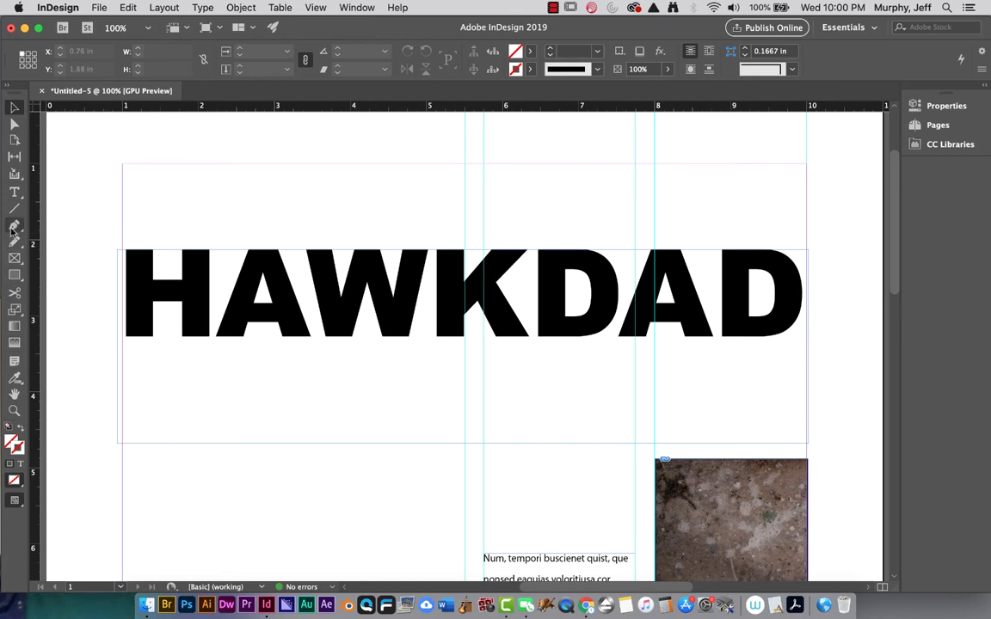
- Give the letters DAD a 50% grey fill tint beside black HAWK
click(14, 191)
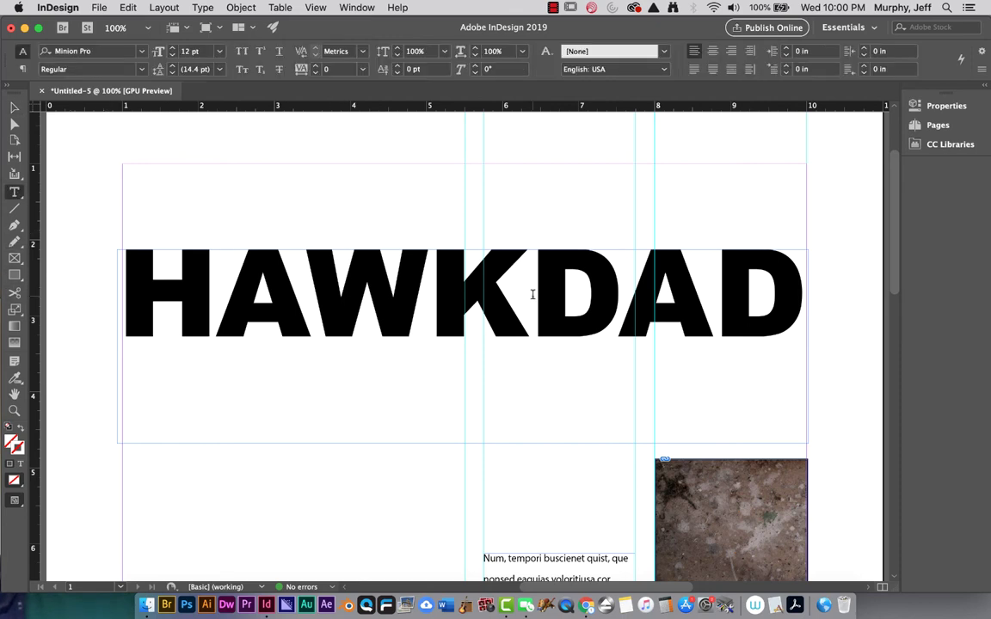
drag(529, 295, 814, 294)
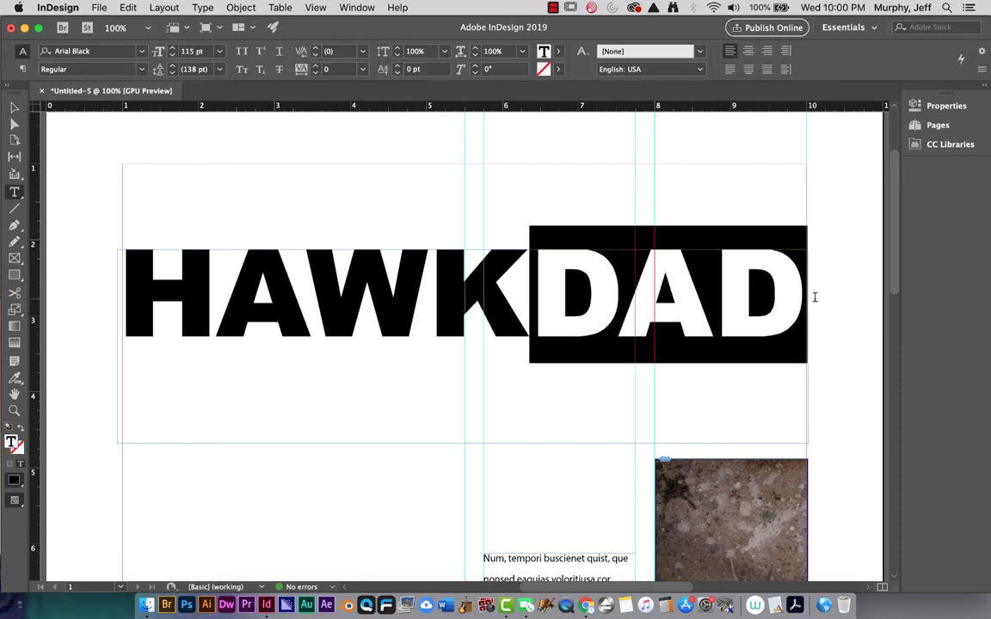
click(519, 53)
click(559, 52)
click(559, 52)
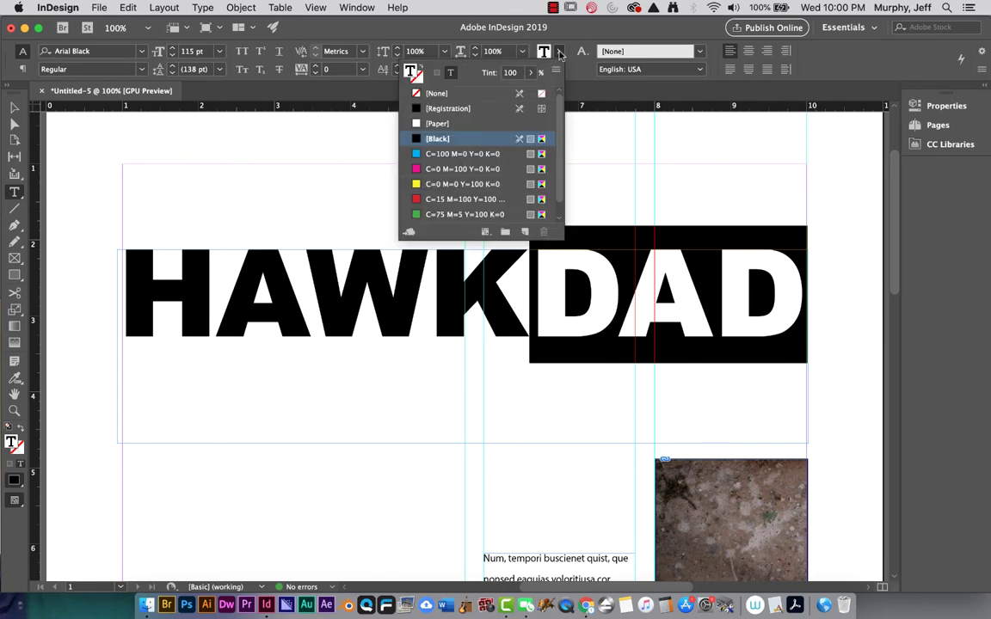
click(530, 72)
drag(523, 91, 492, 97)
click(337, 148)
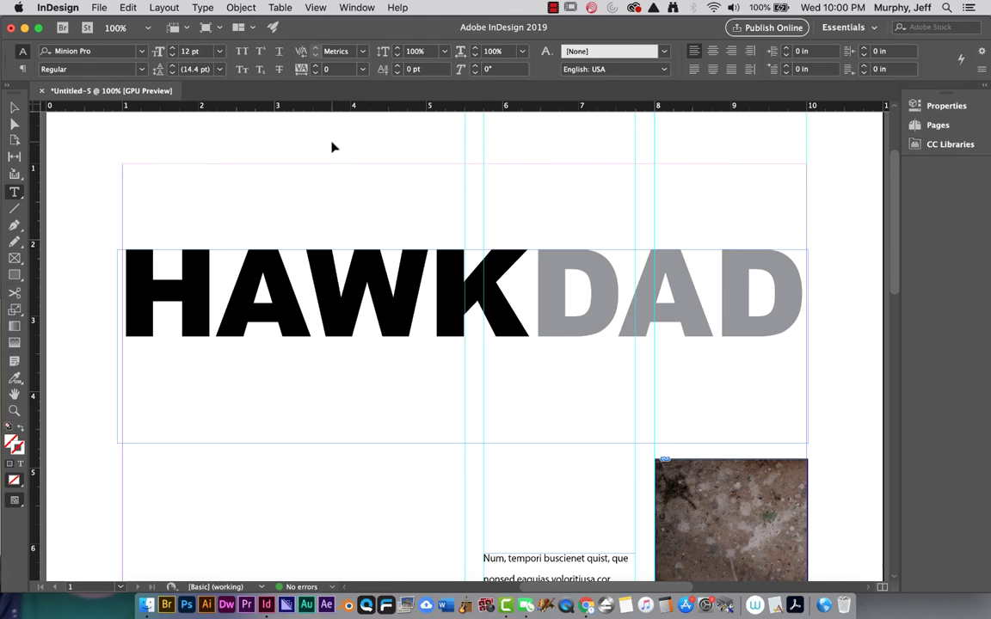
key(super+minus)
key(super+minus)
key(super+minus)
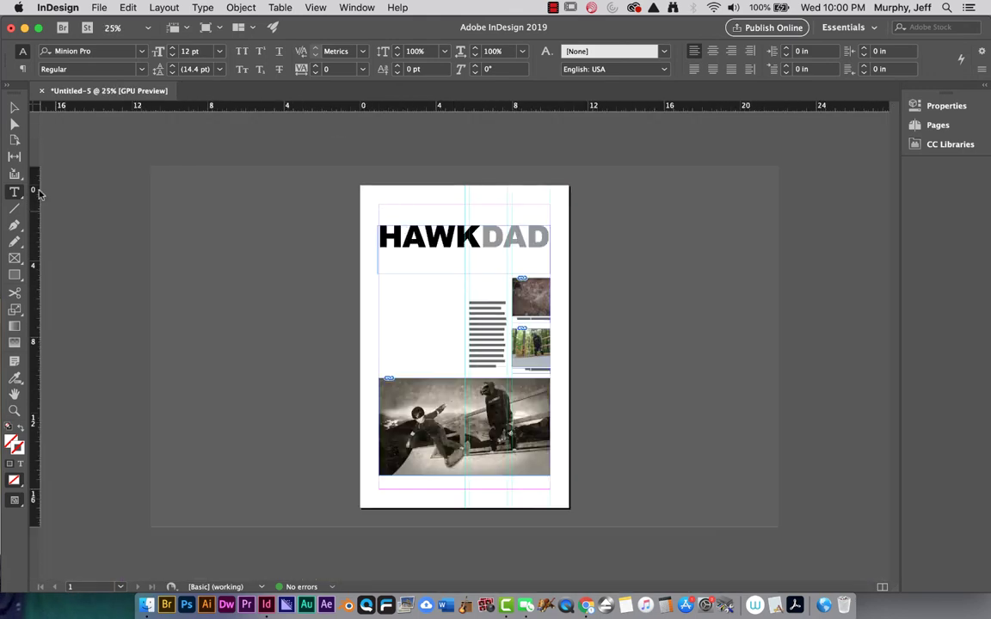
click(14, 106)
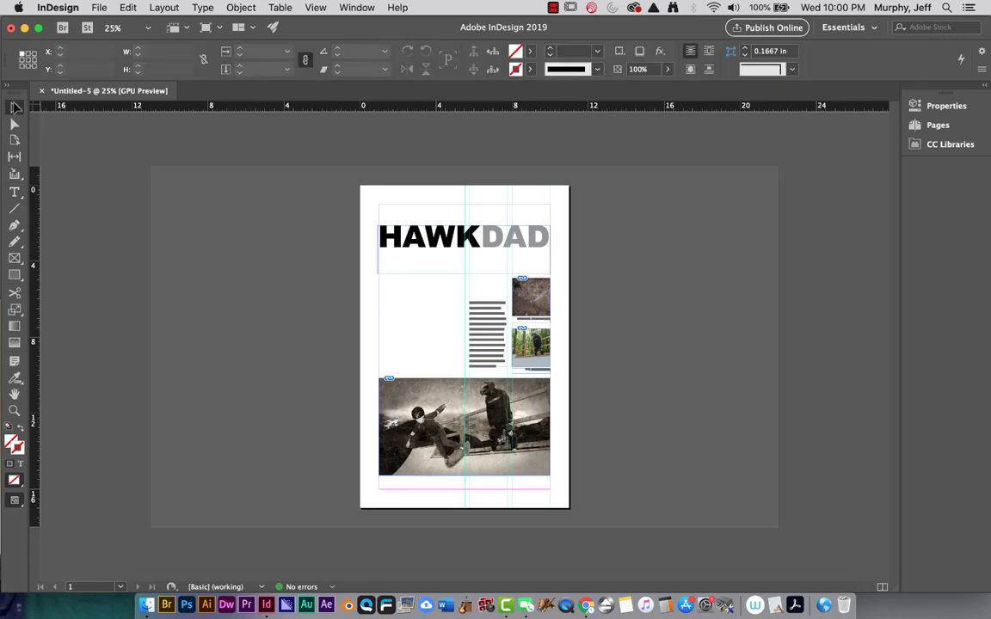
click(425, 247)
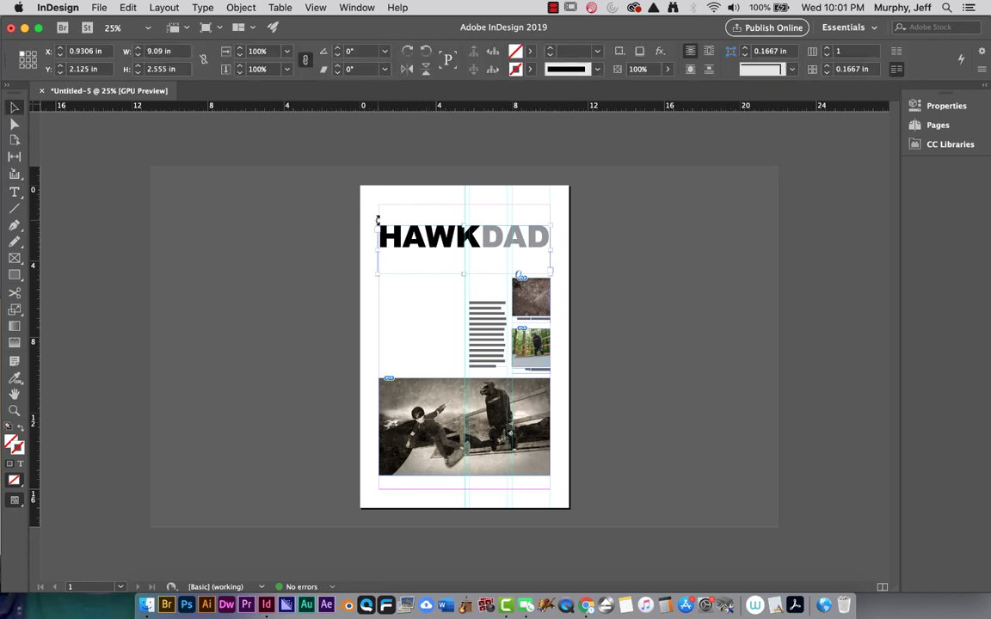
drag(377, 220, 454, 343)
drag(450, 242, 389, 279)
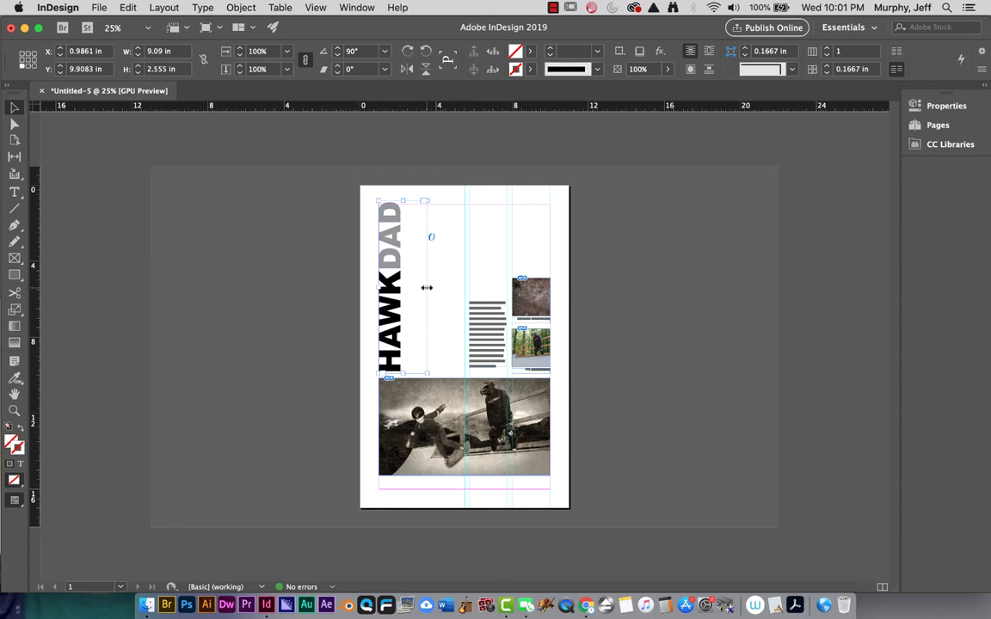
key(super+equal)
key(super+equal)
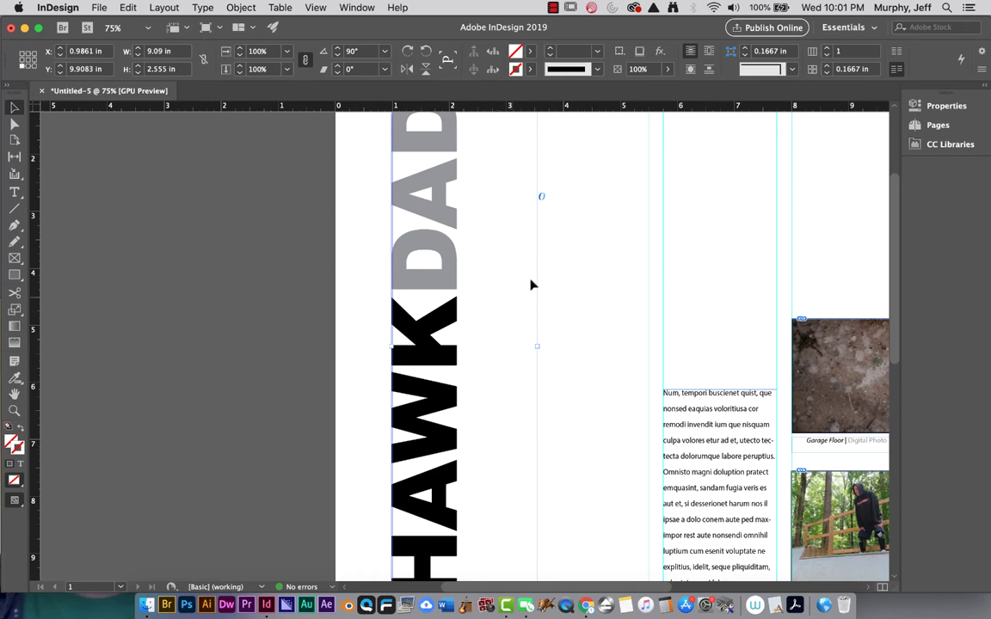
key(super+minus)
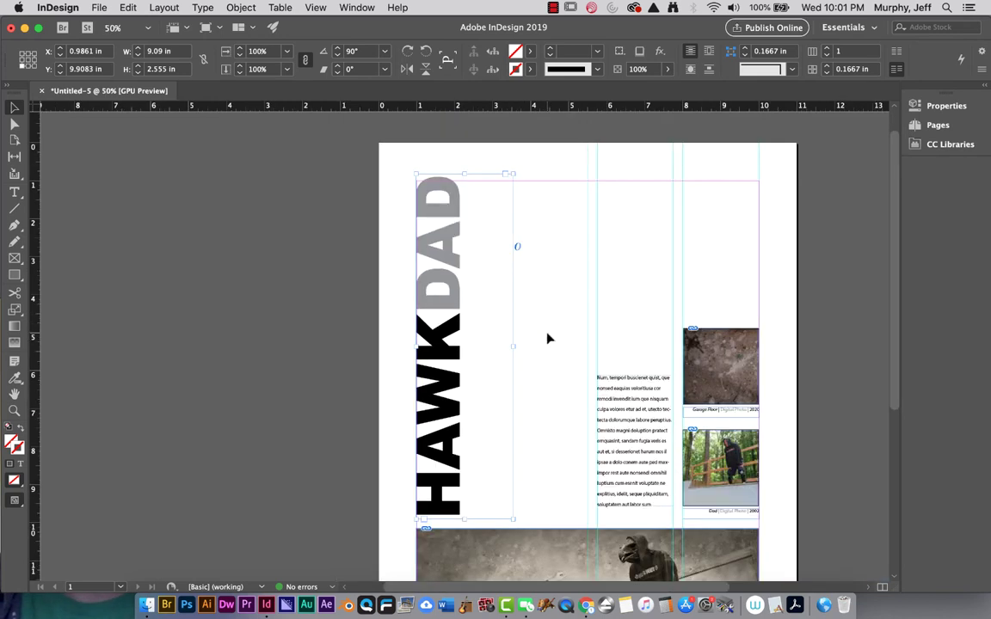
key(super+minus)
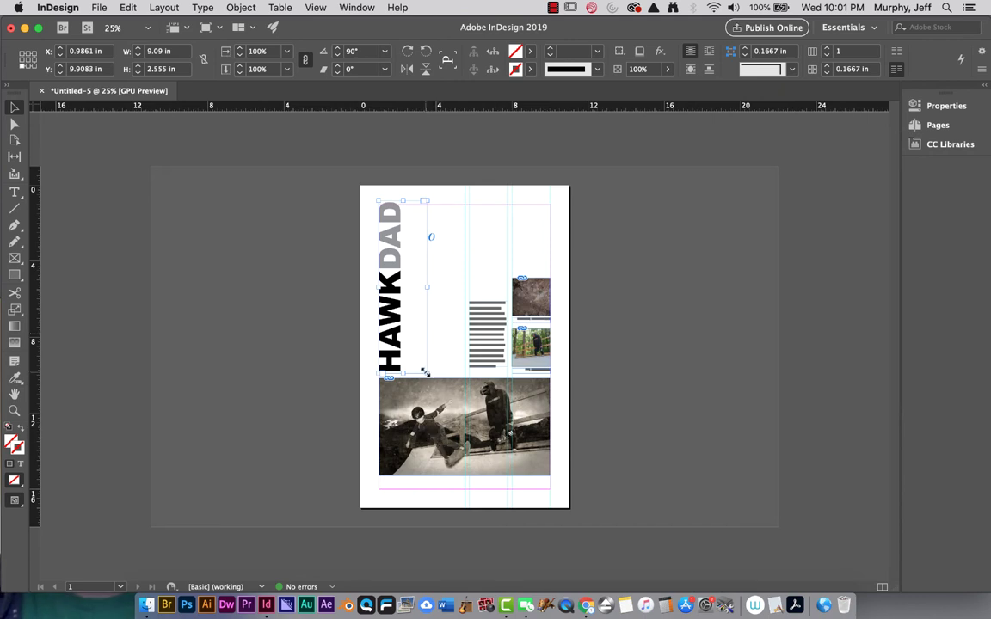
drag(425, 372, 441, 485)
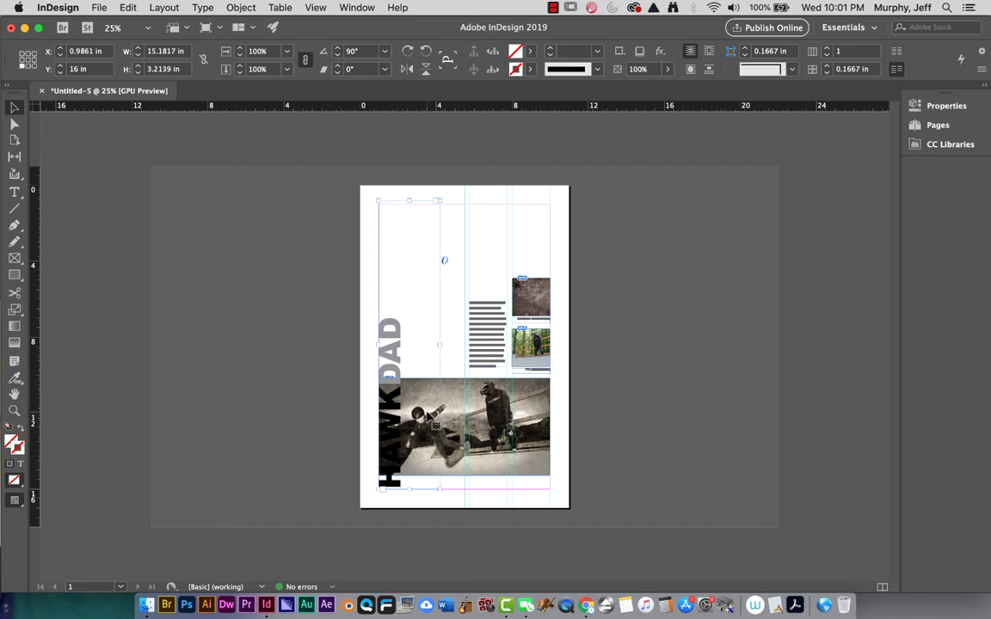
drag(424, 398, 454, 400)
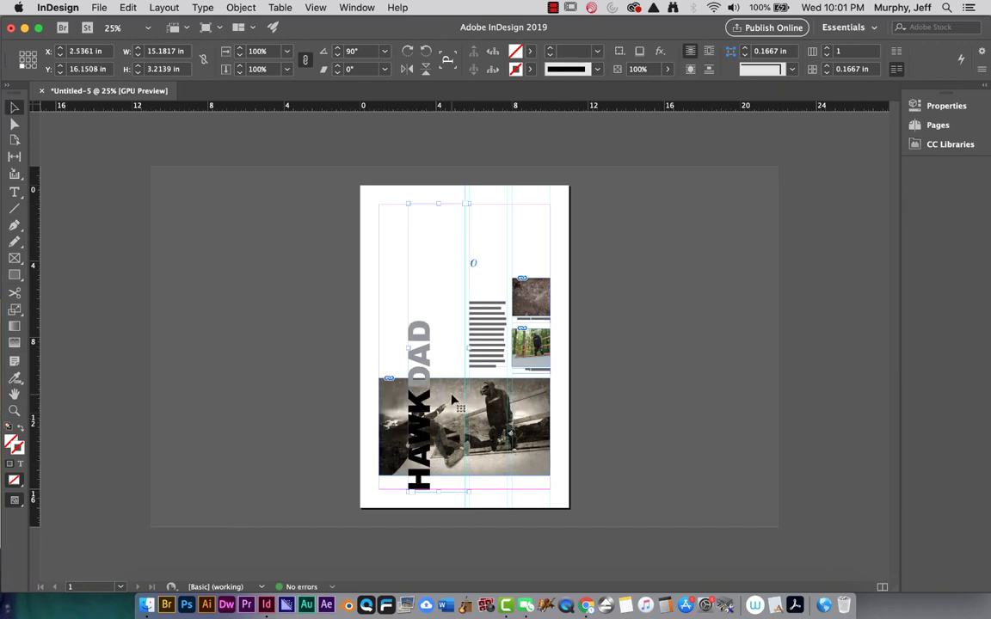
drag(425, 366, 398, 344)
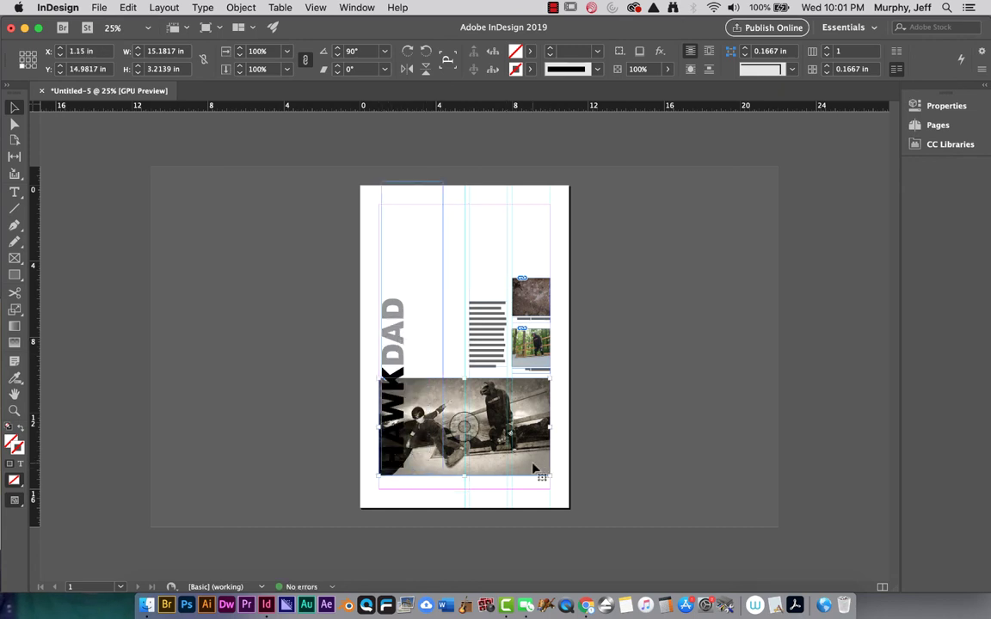
drag(534, 468, 570, 471)
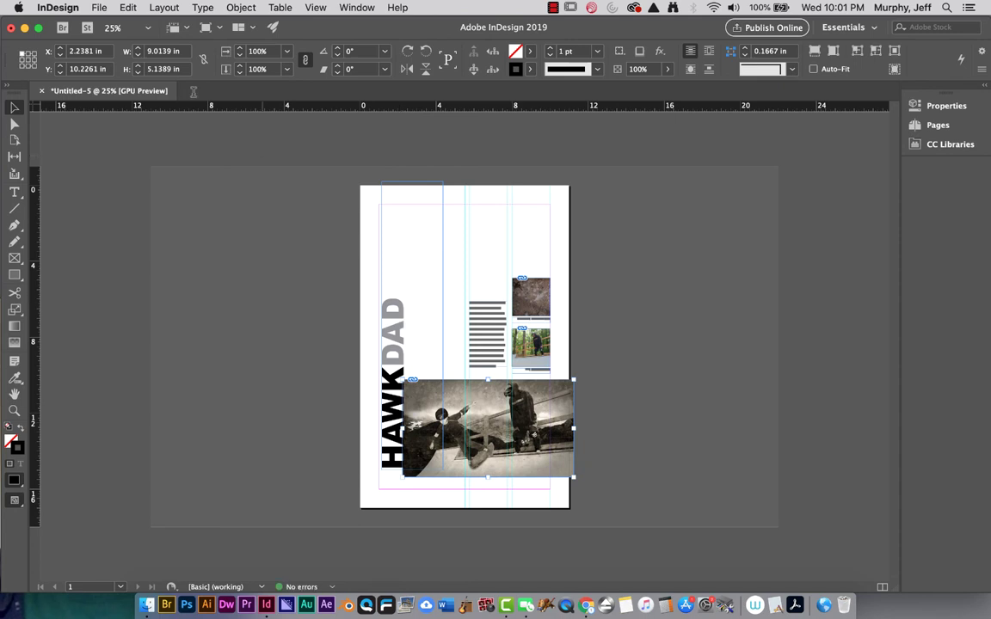
click(125, 9)
click(163, 24)
click(127, 7)
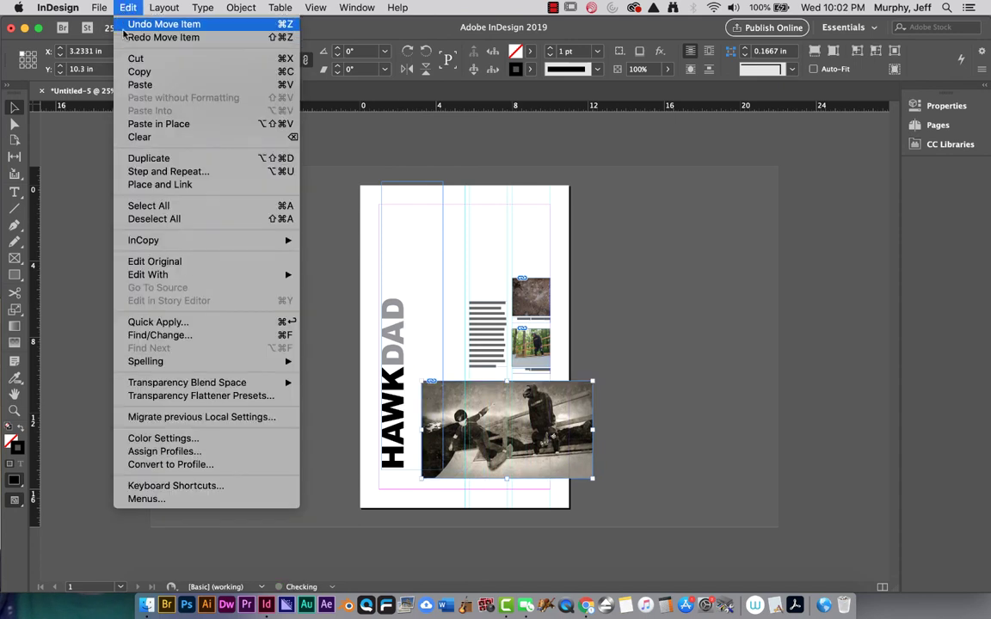
click(125, 26)
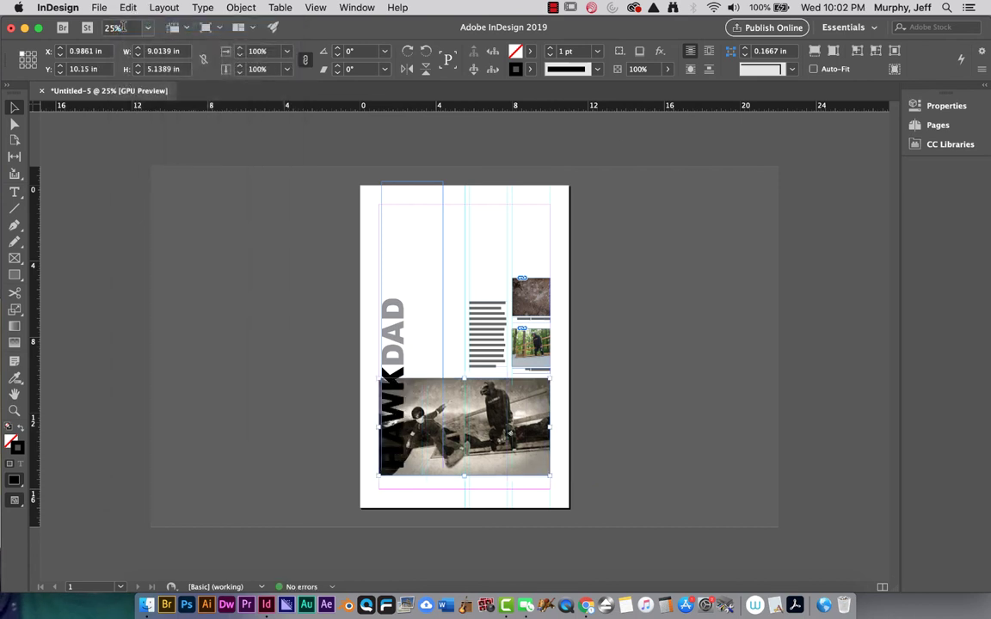
key(super+z)
key(super+z)
key(super+z)
key(super+z)
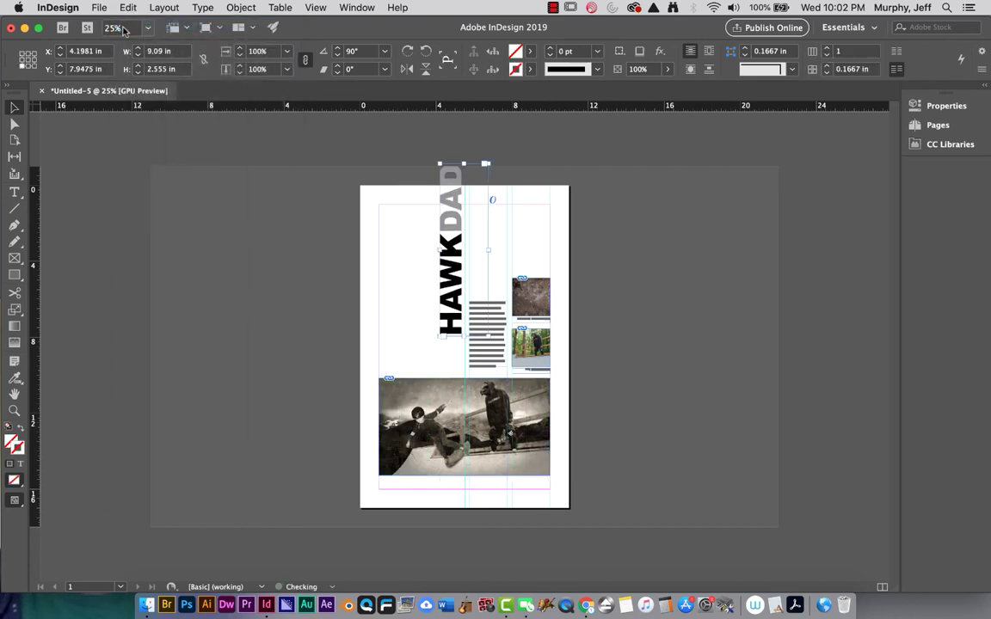
key(super+z)
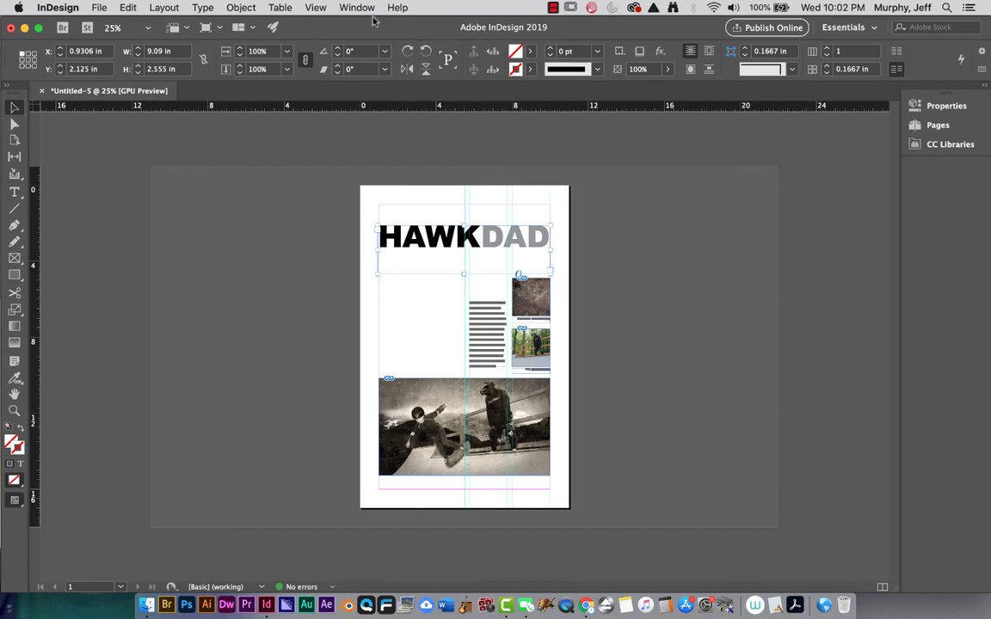
click(607, 214)
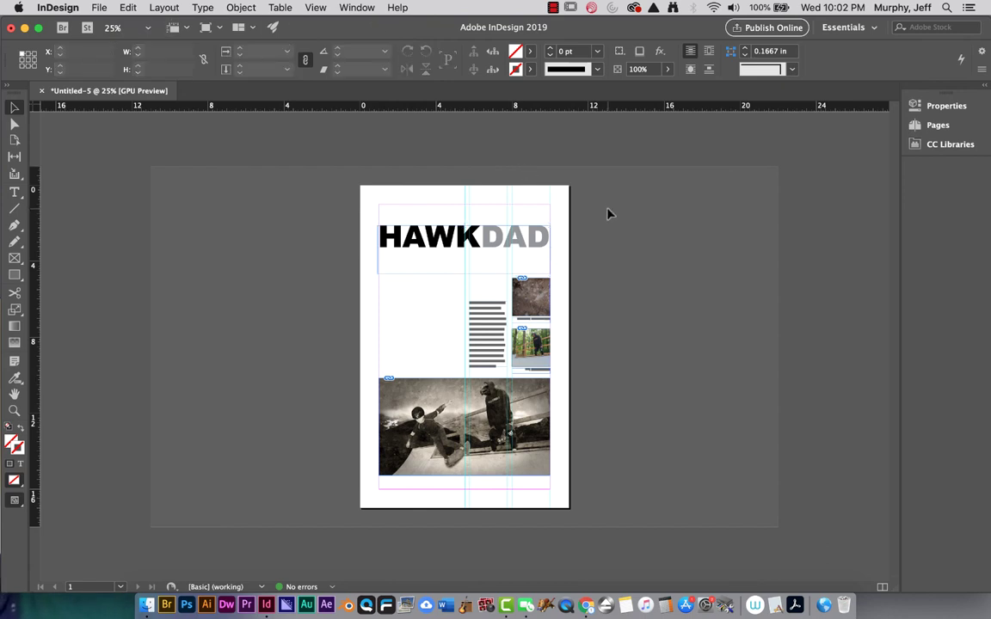
click(98, 7)
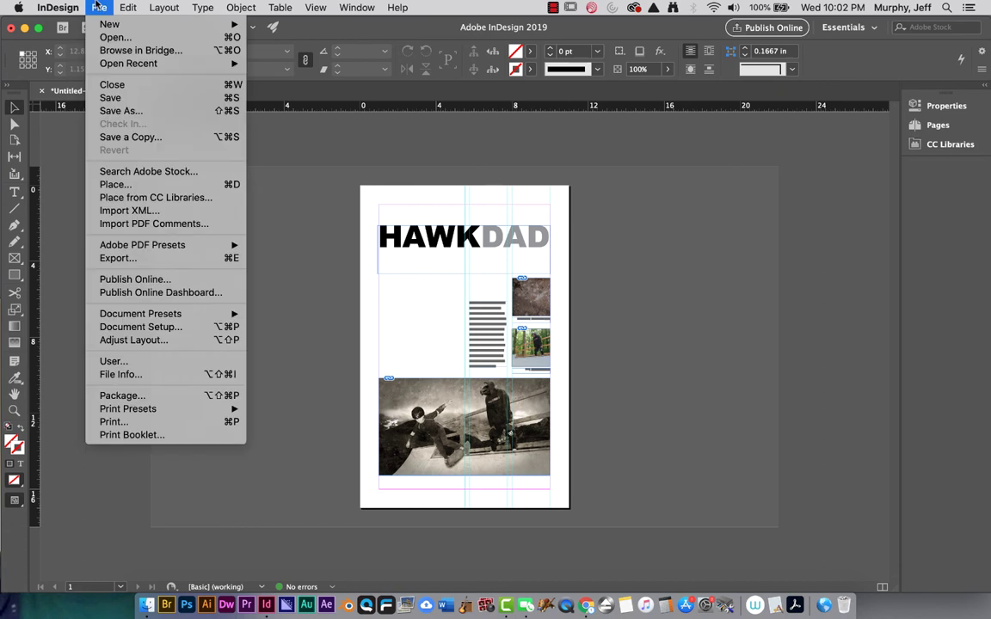
click(99, 7)
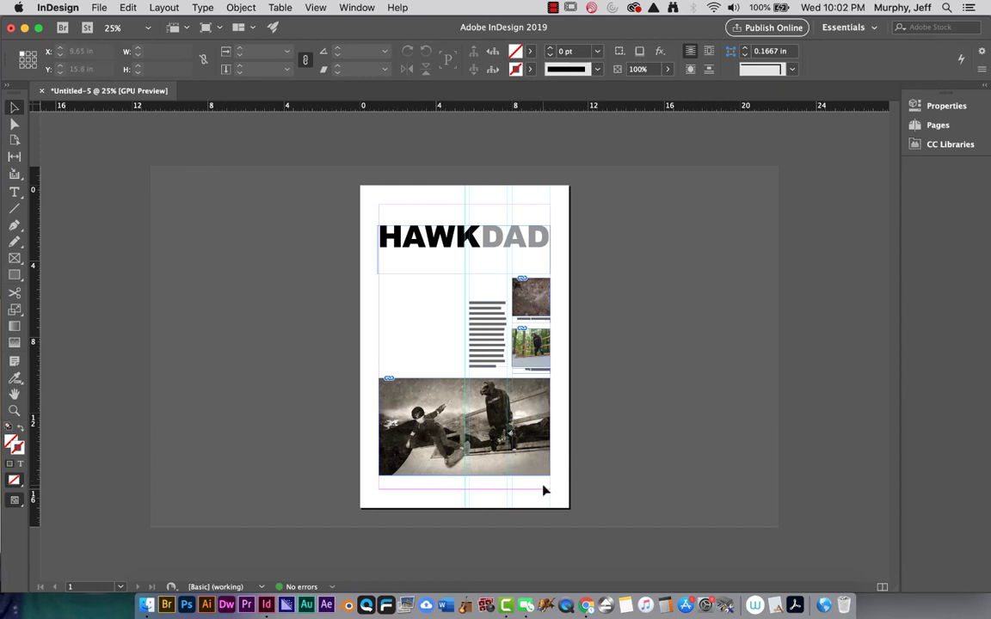
key(super+1)
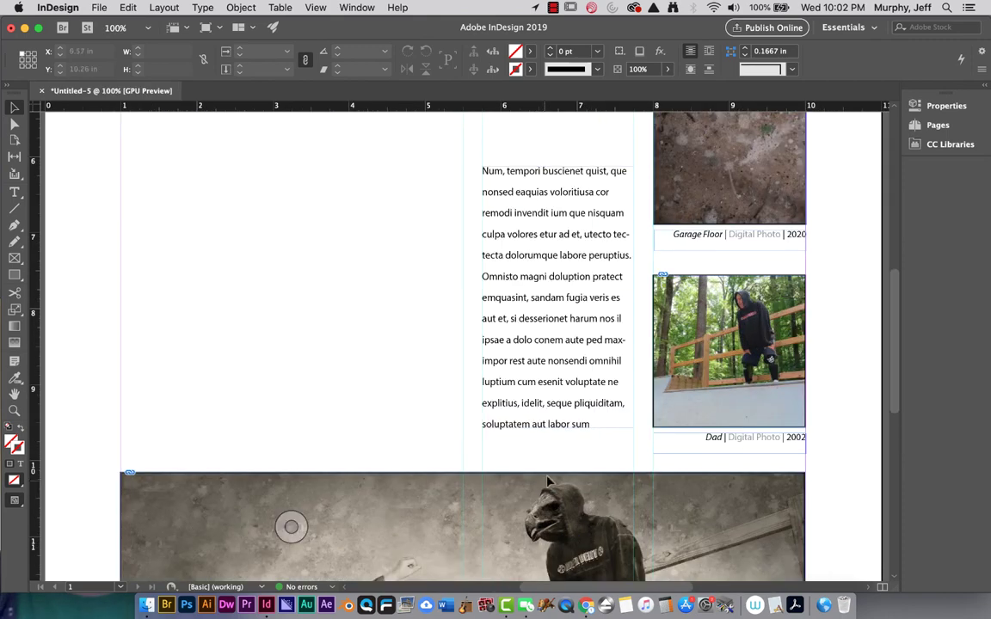
drag(601, 418, 513, 422)
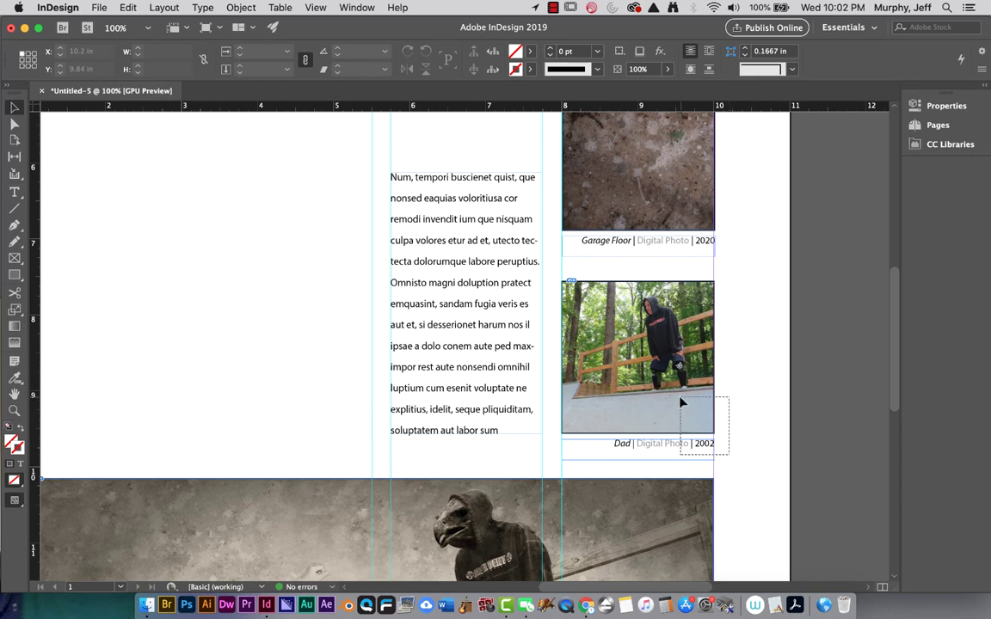
click(674, 401)
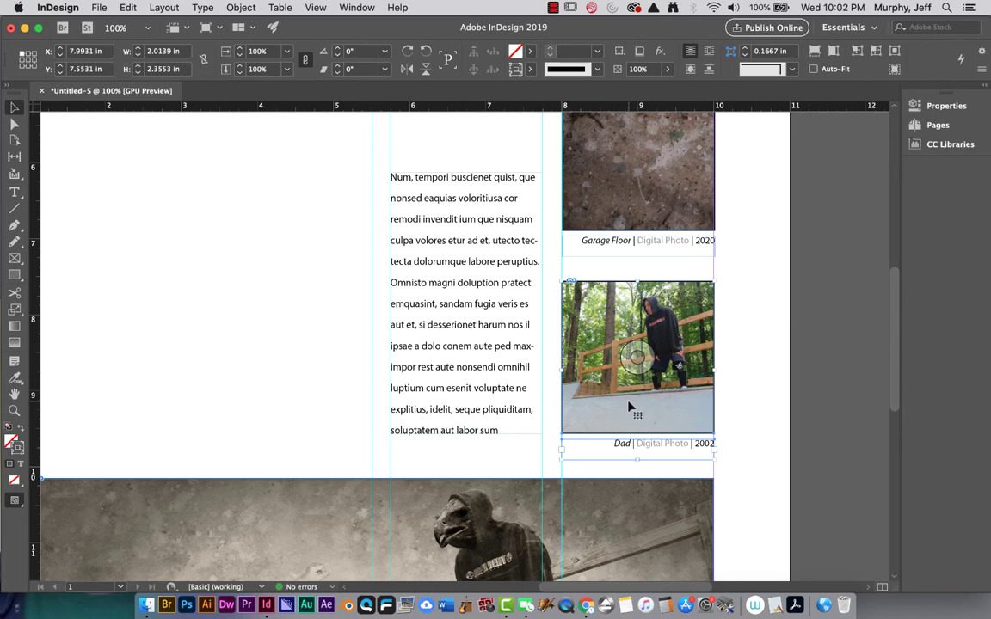
click(754, 382)
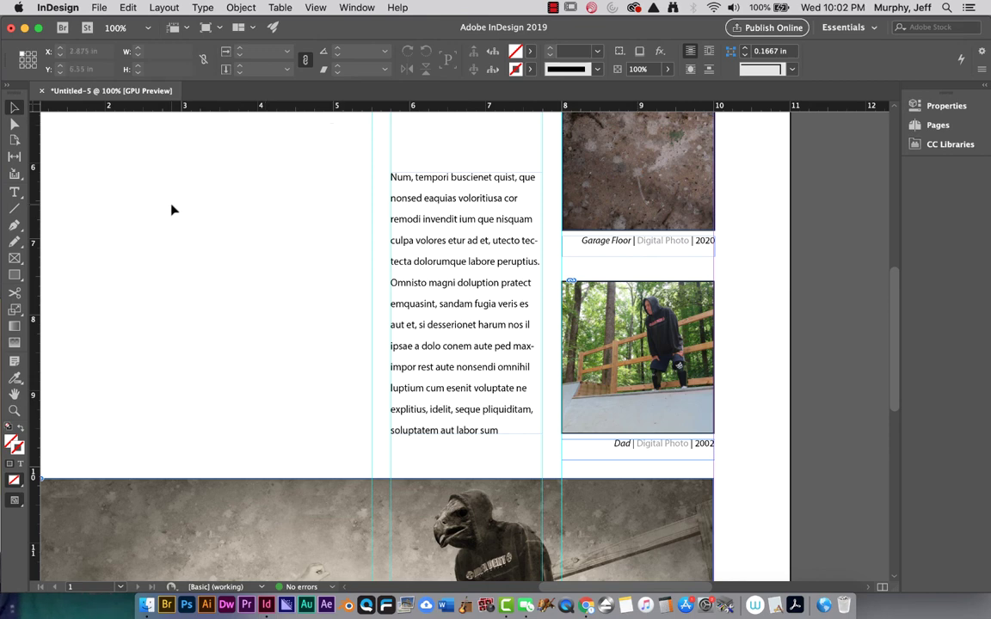
key(super+minus)
key(super+minus)
key(super+minus)
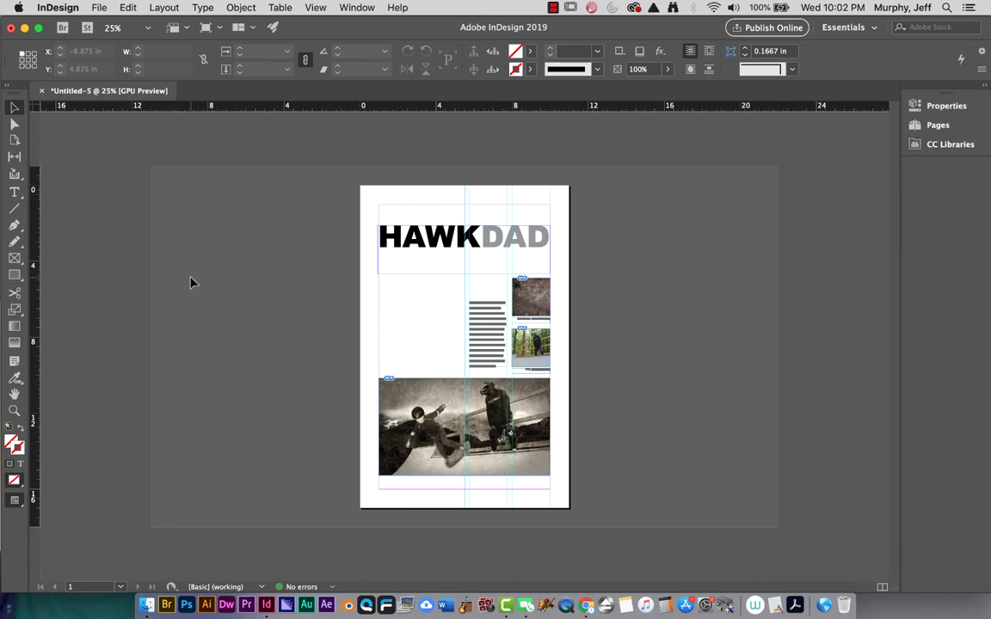
- Save as an InDesign CC 2019 document named with the author's surname plus project-1-layout
click(99, 7)
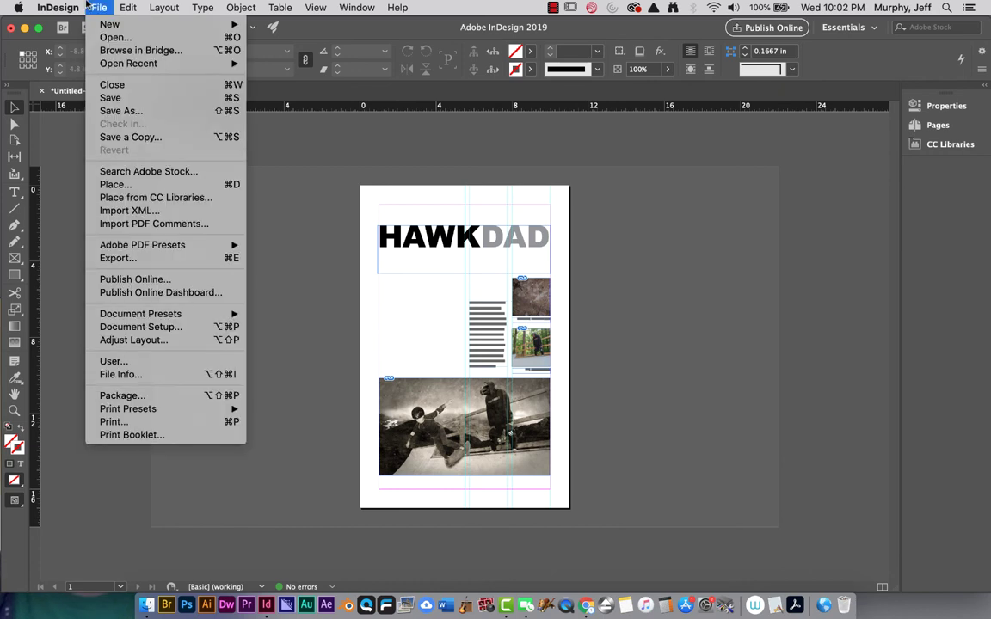
click(114, 111)
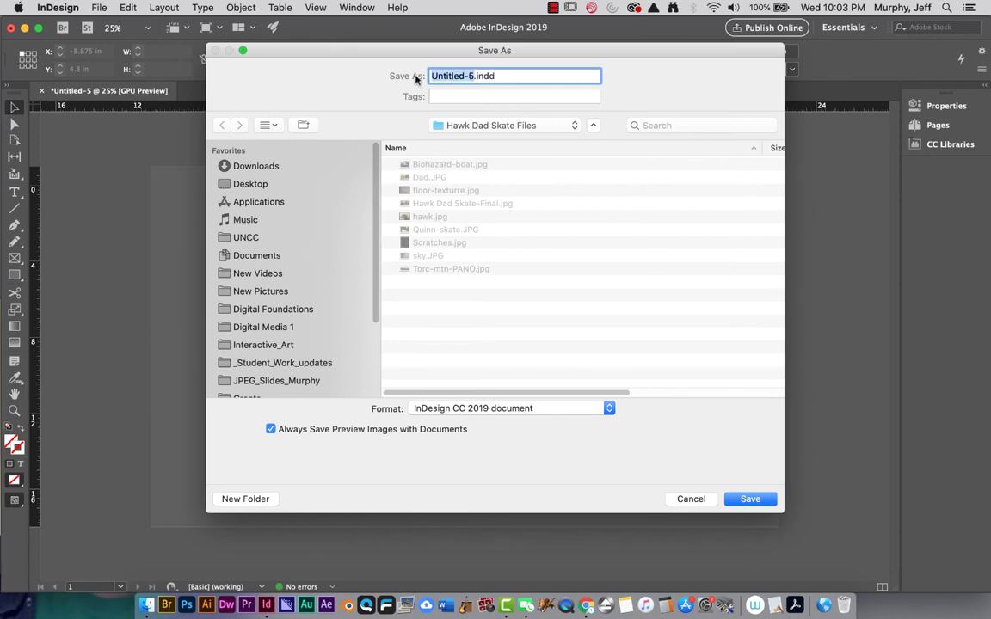
text(Murph)
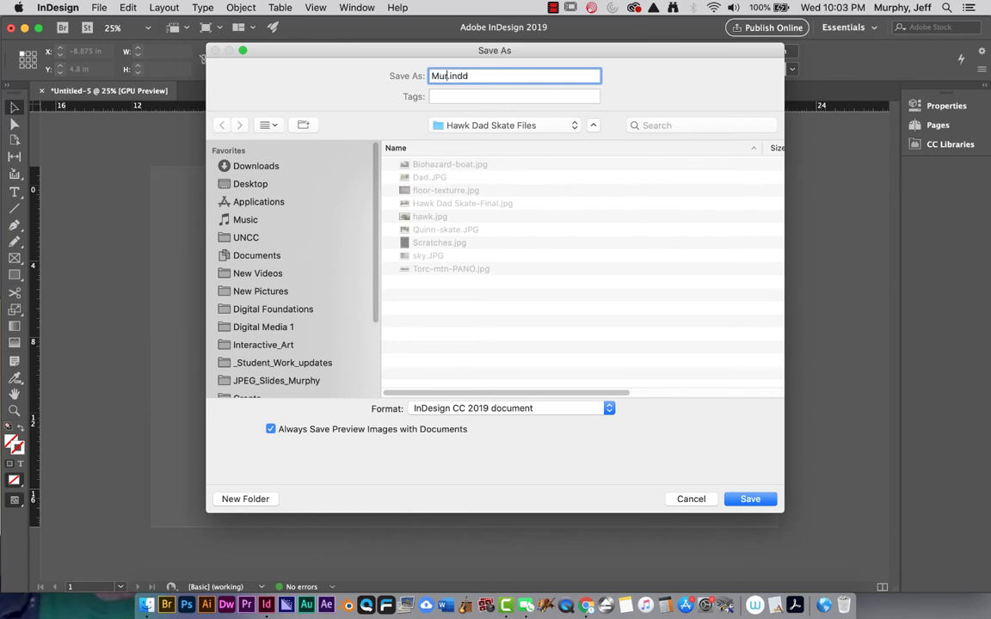
text(y=proj)
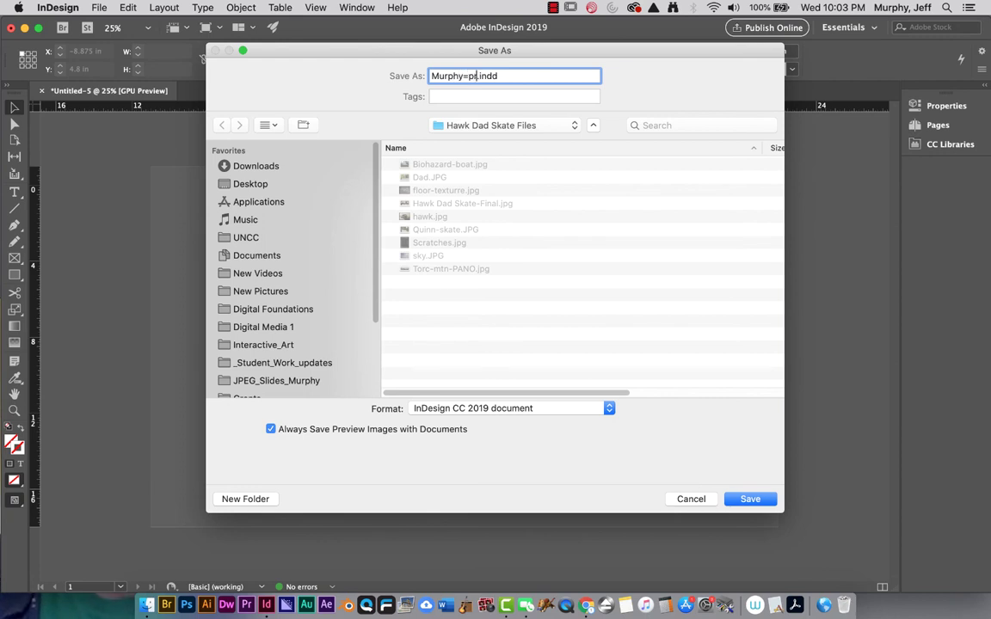
text(ect-1-)
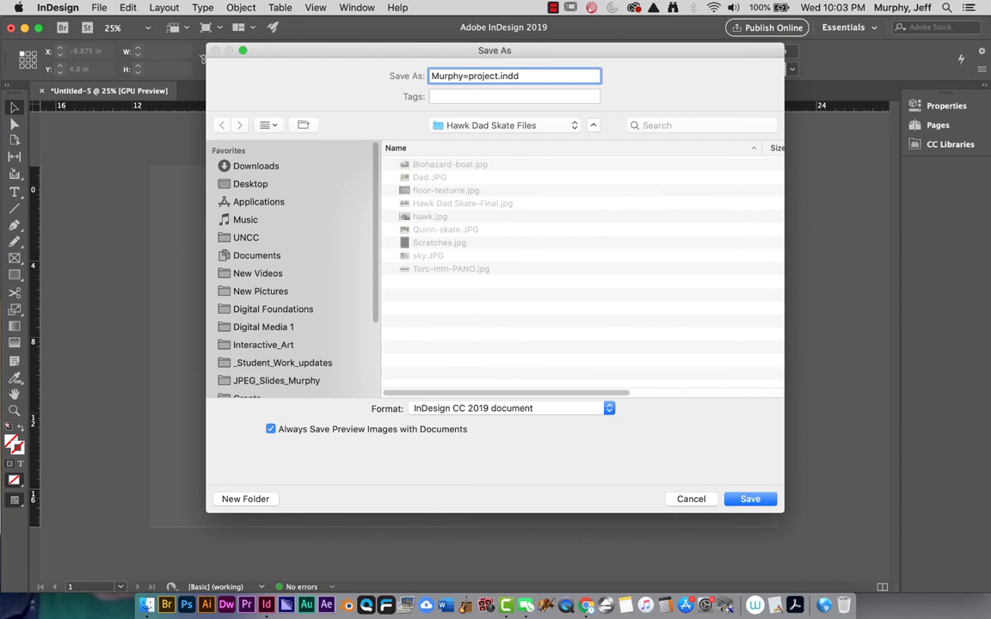
text(layout)
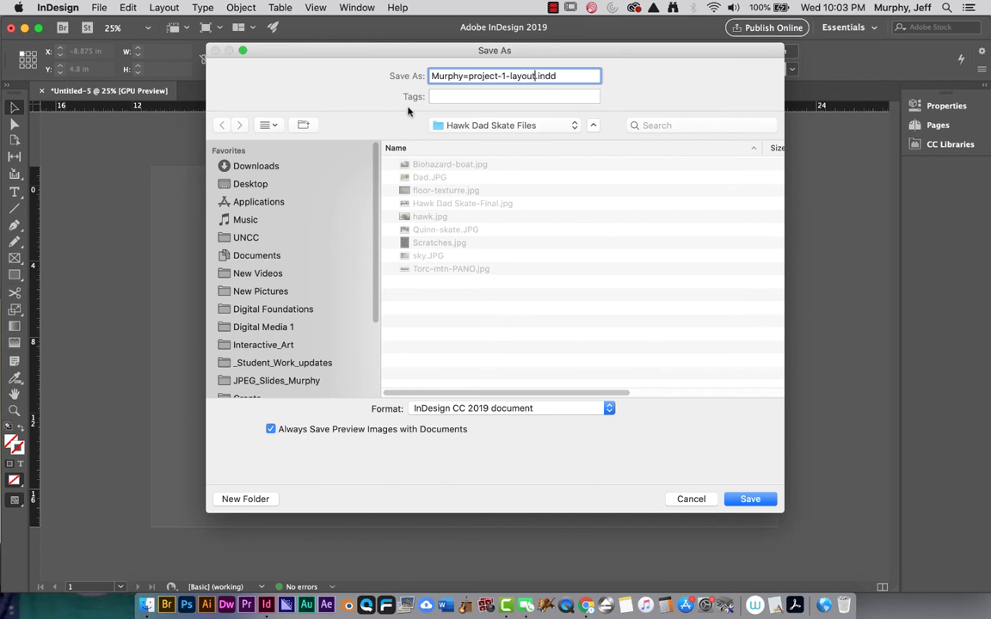
click(744, 501)
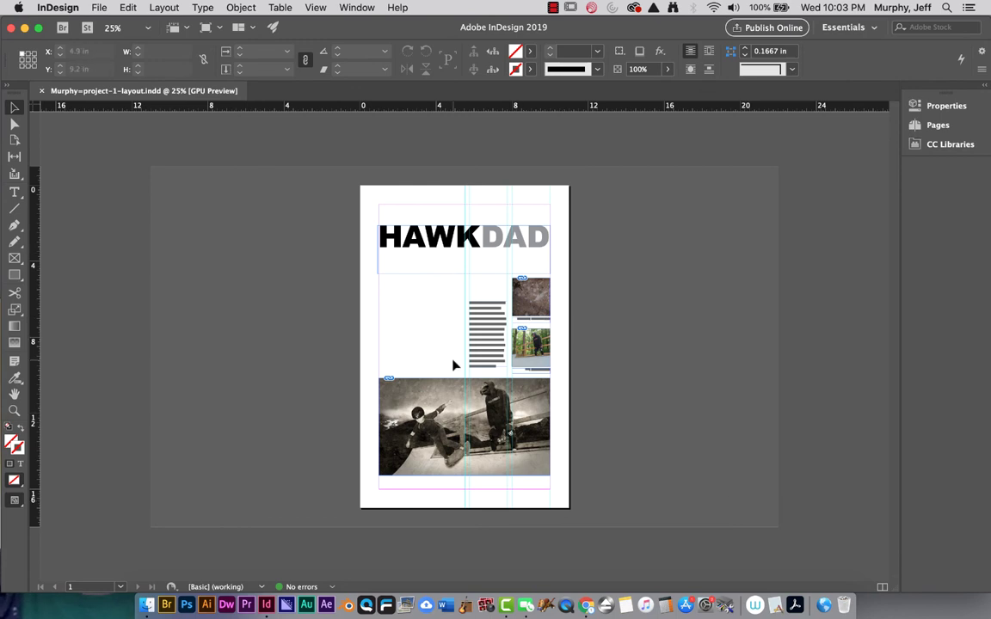
- In Finder, select the new project-1-layout .indd file in Hawk Dad Skate Files, then return to InDesign
drag(515, 26, 518, 276)
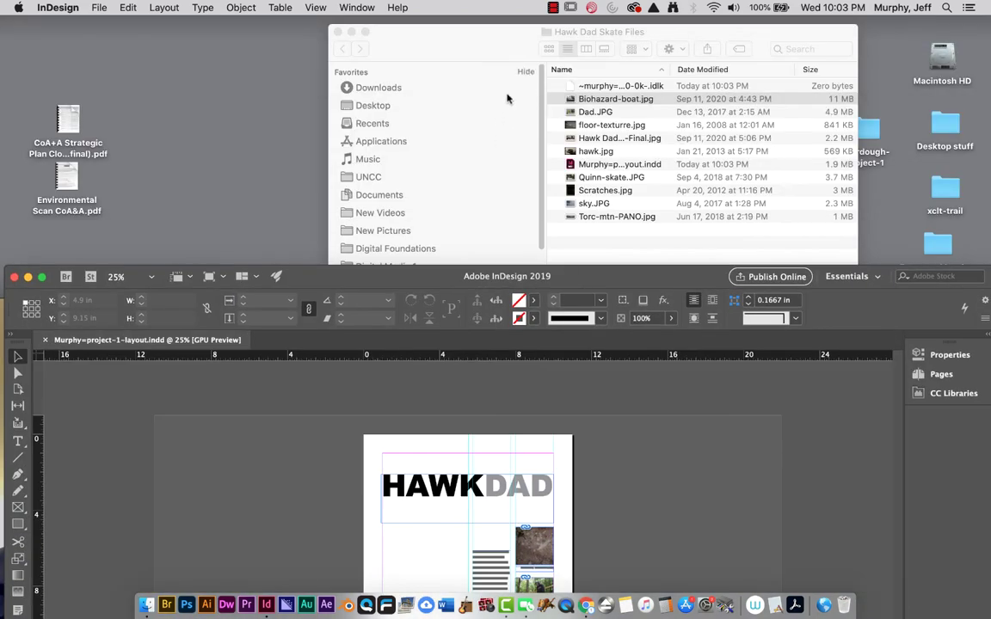
click(474, 55)
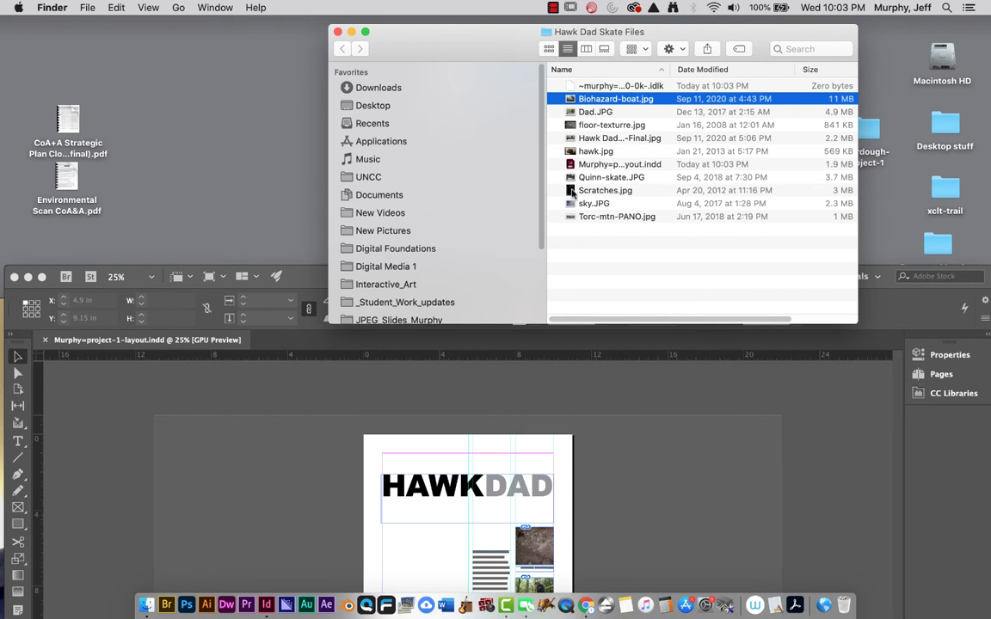
click(568, 253)
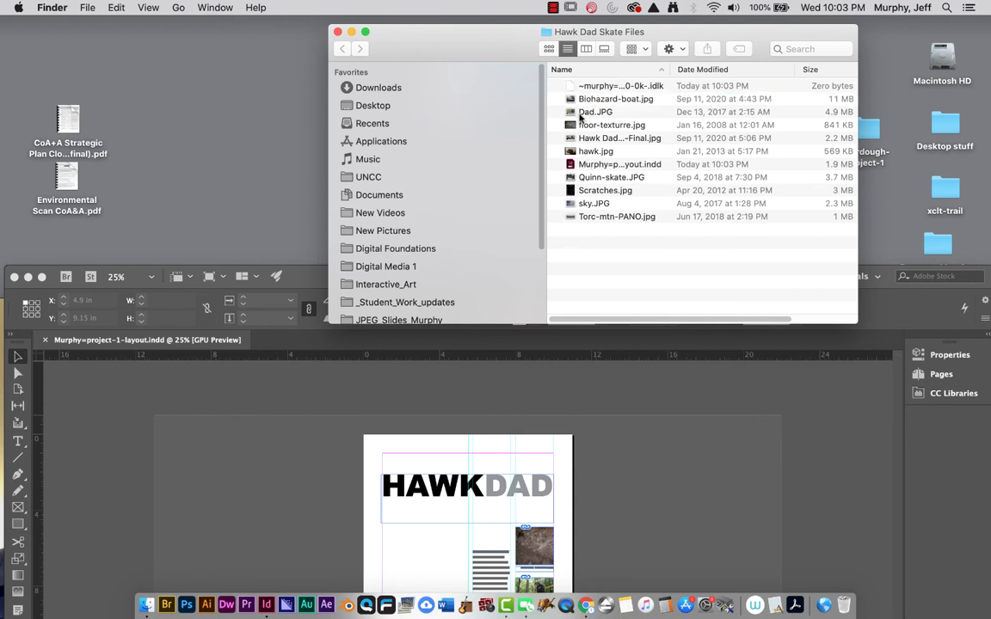
click(570, 166)
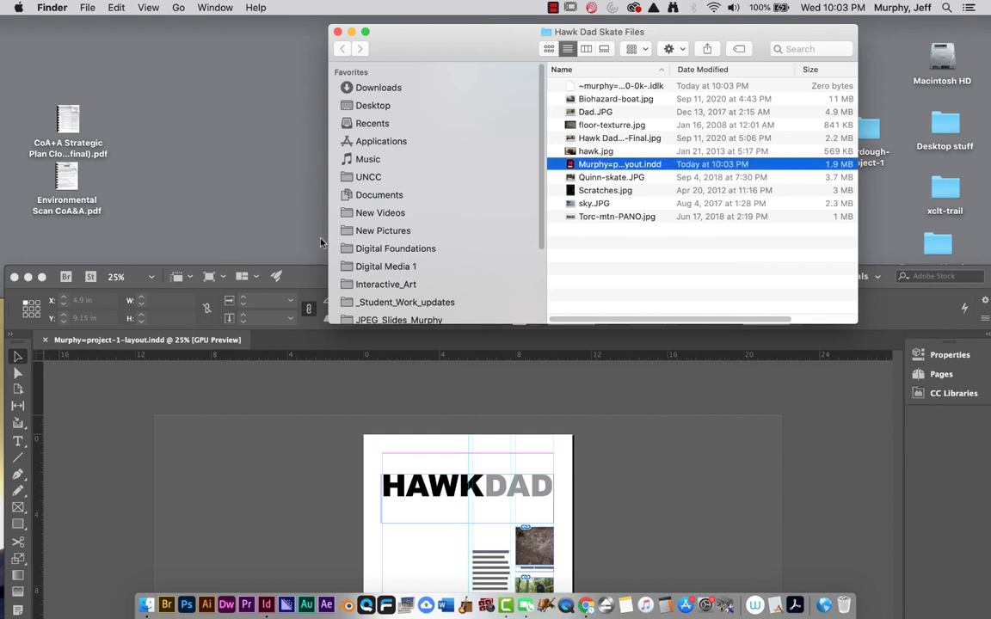
click(297, 282)
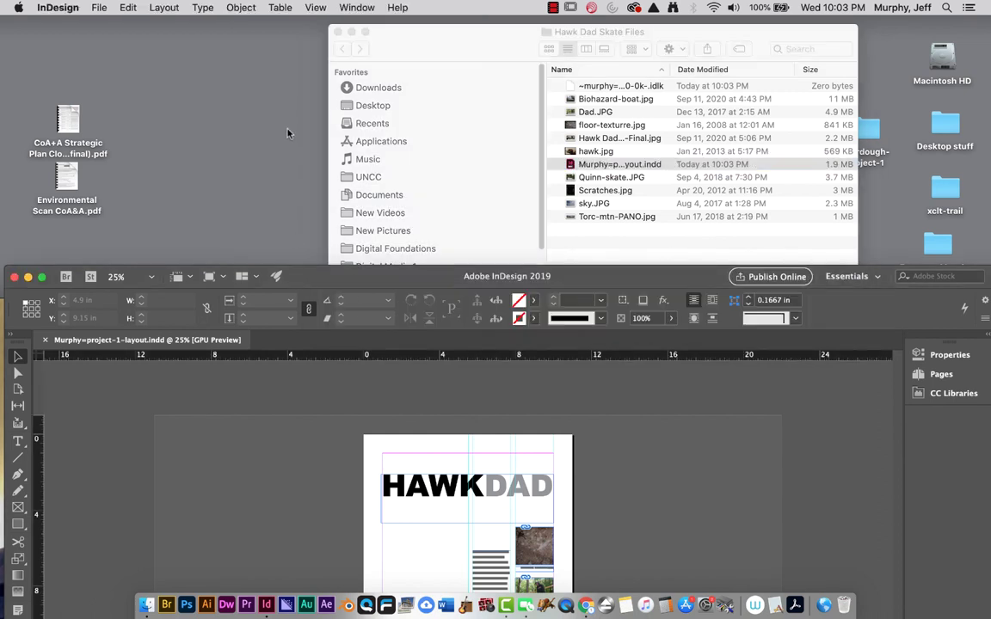
- Move the InDesign window back up and cancel a second Save As after reviewing formats
drag(304, 274, 300, 25)
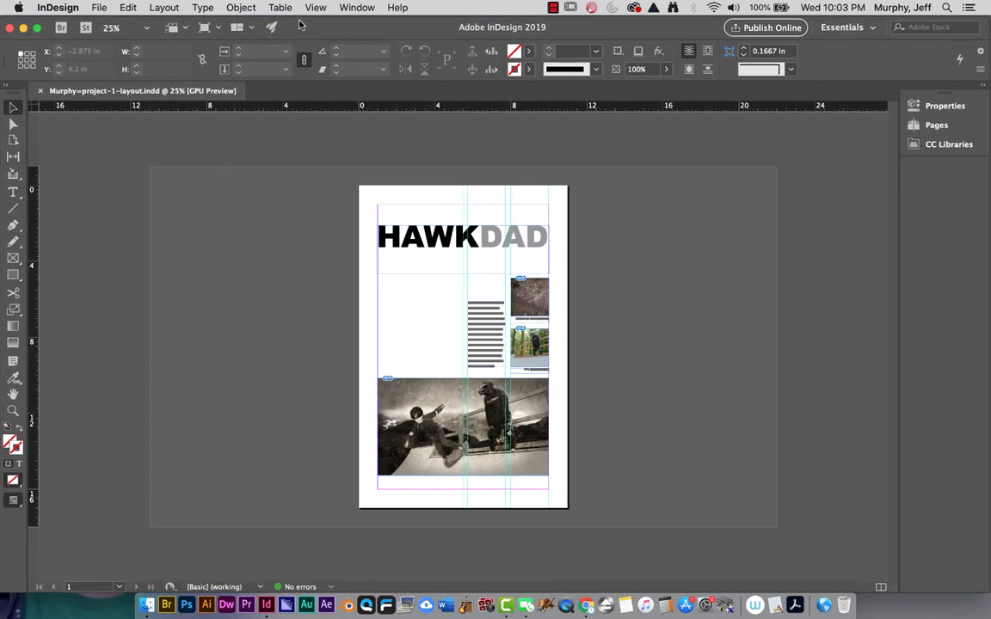
click(100, 7)
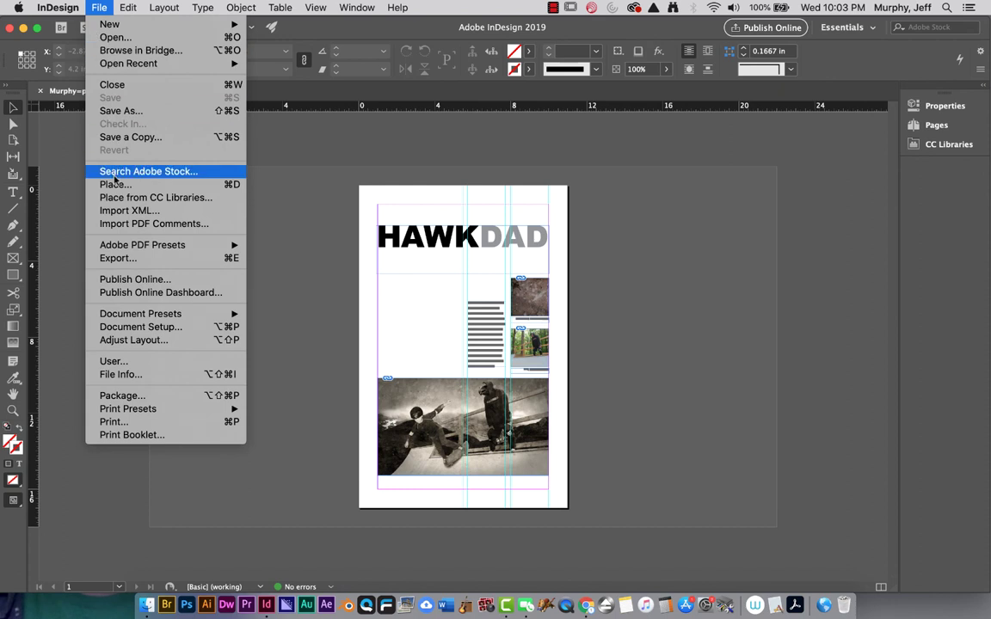
click(121, 111)
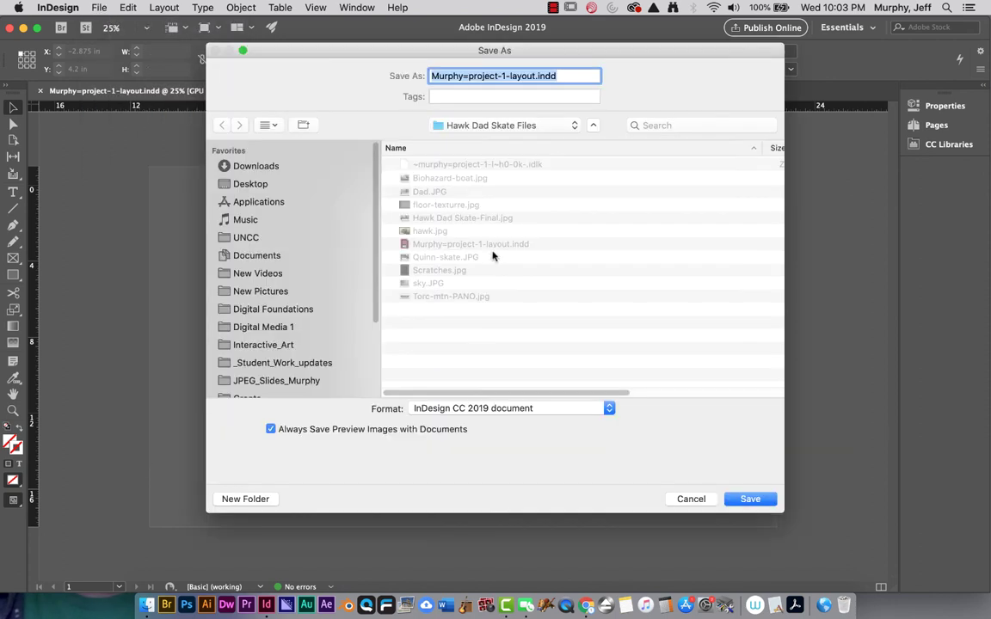
click(525, 410)
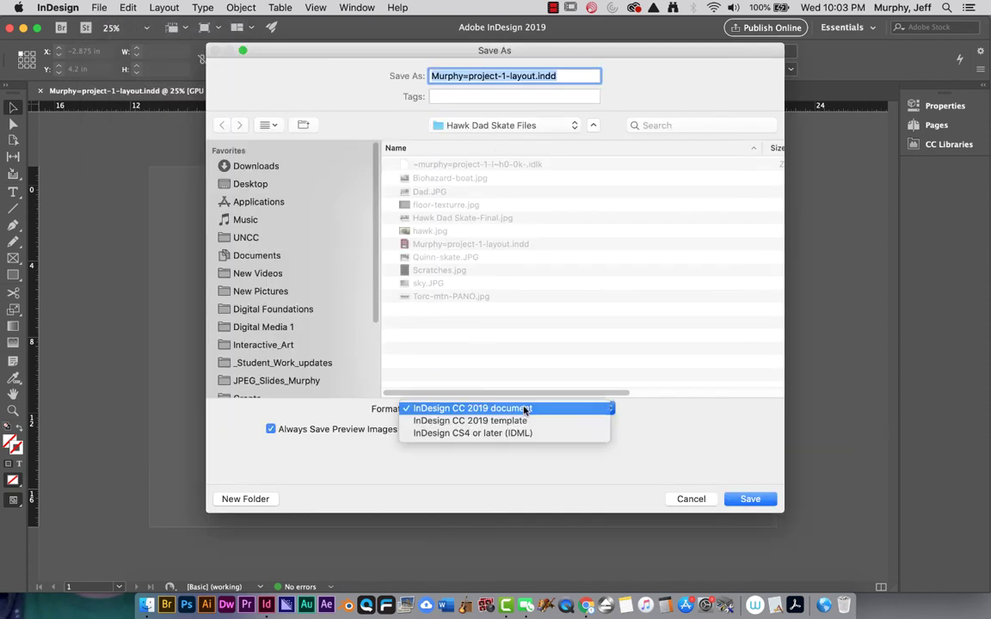
click(690, 499)
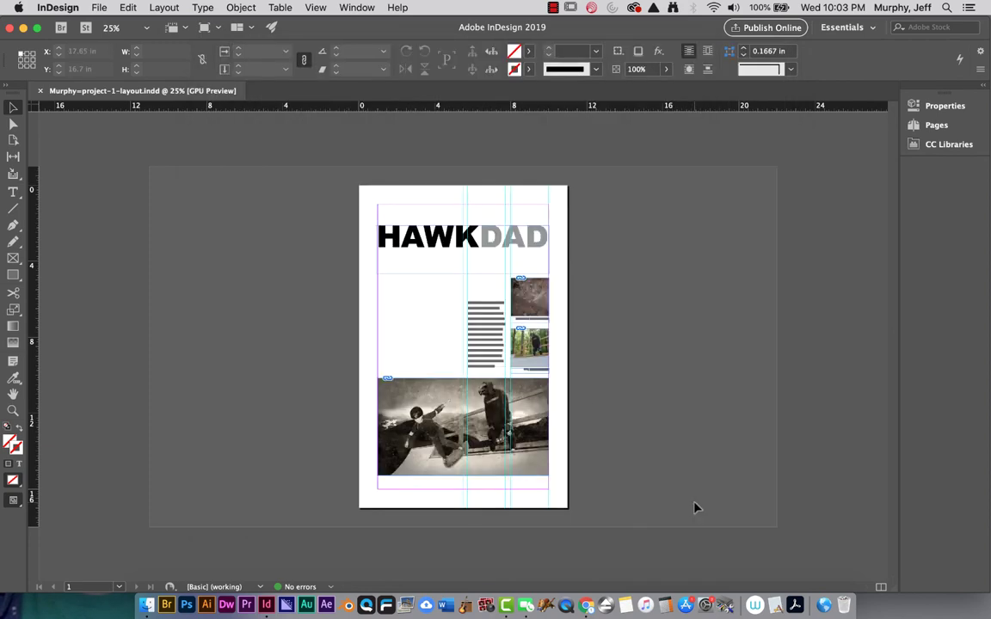
- Set up an Adobe PDF (Print) export, changing the file name's '=' to '-'
click(96, 7)
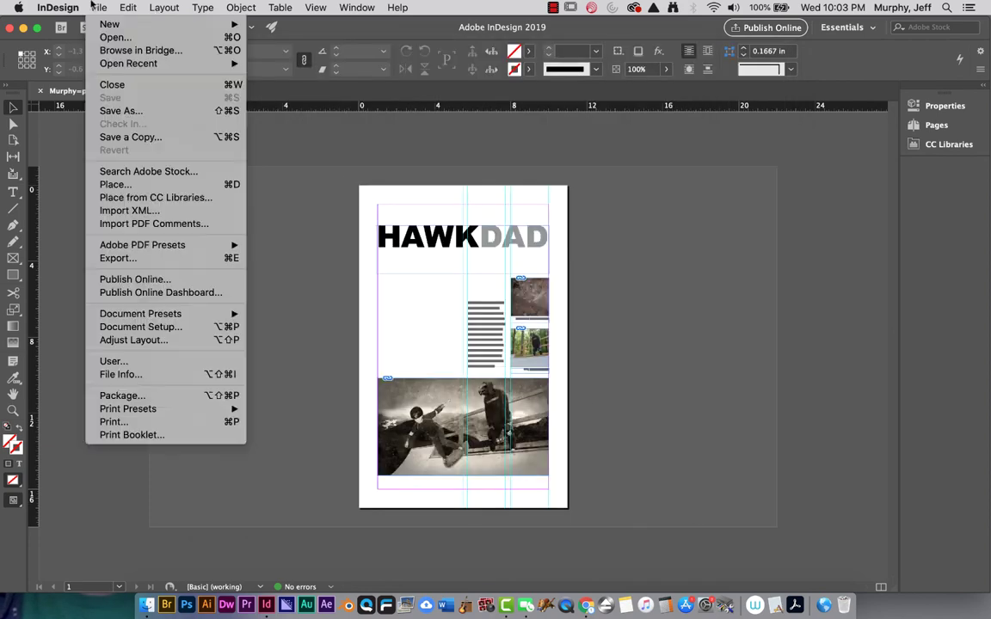
click(131, 266)
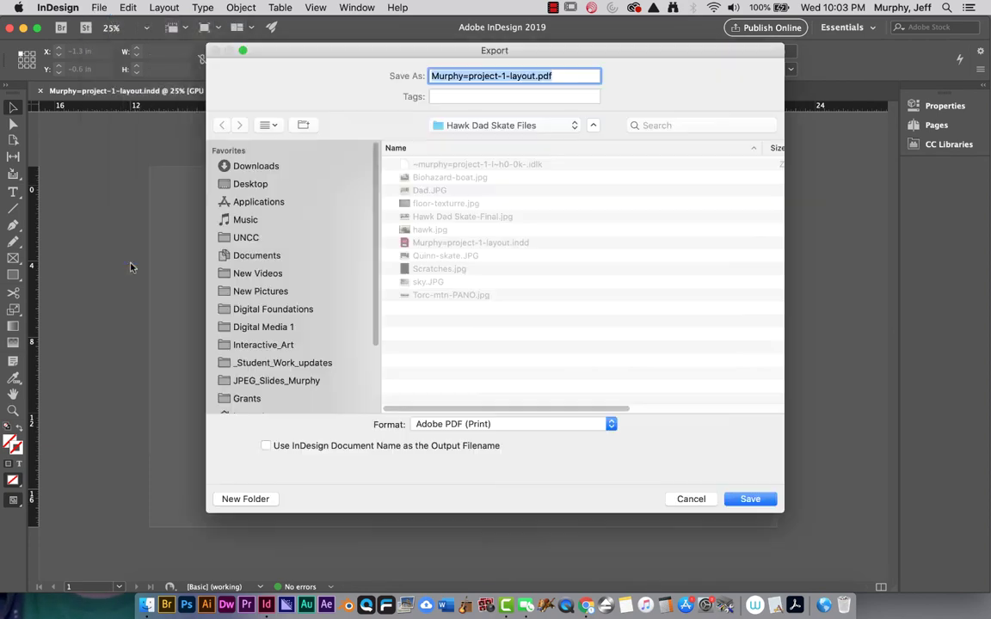
click(446, 425)
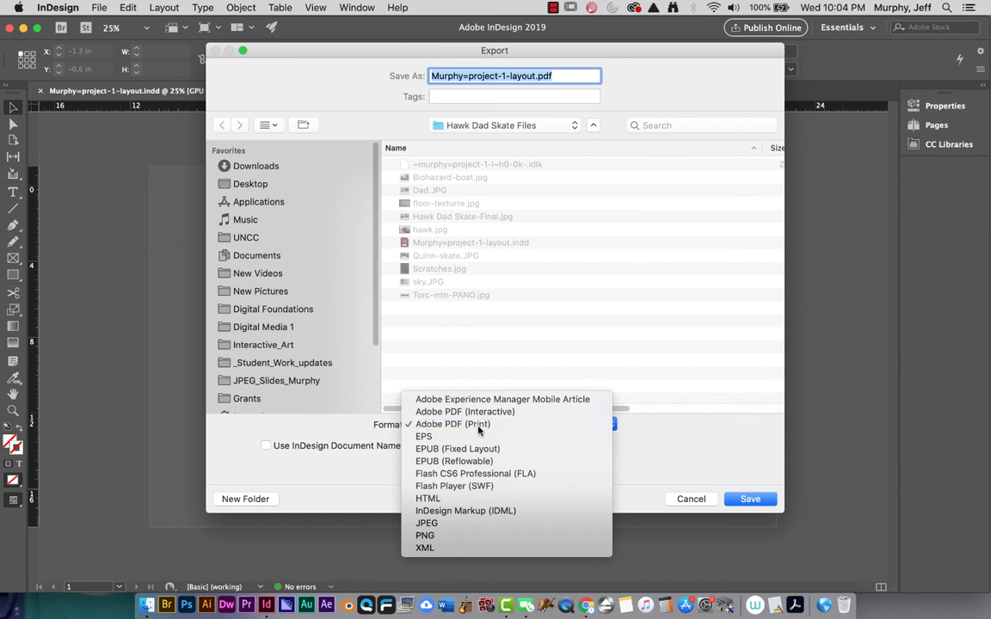
click(480, 426)
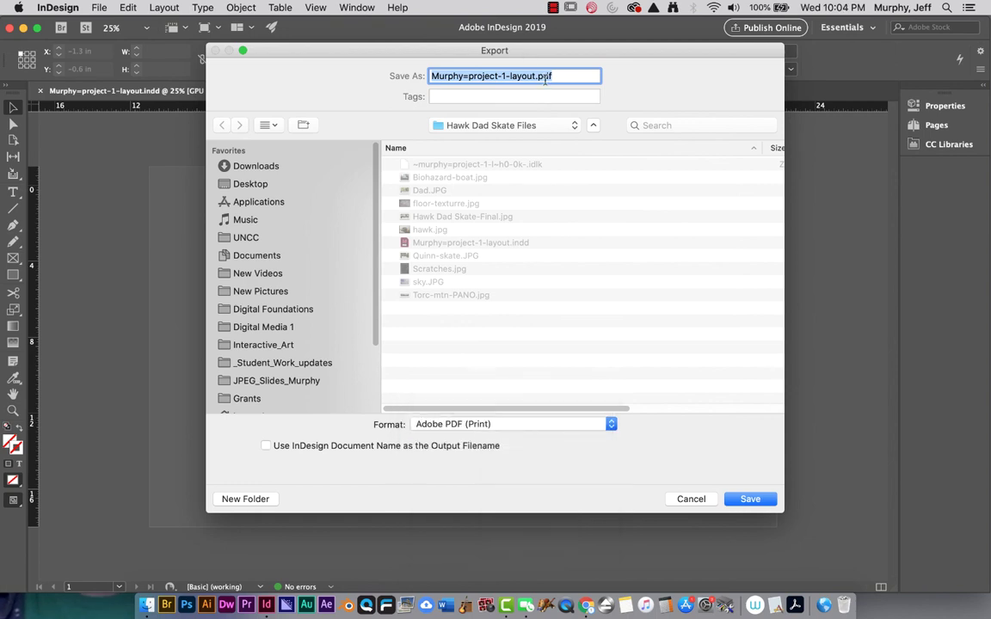
click(468, 75)
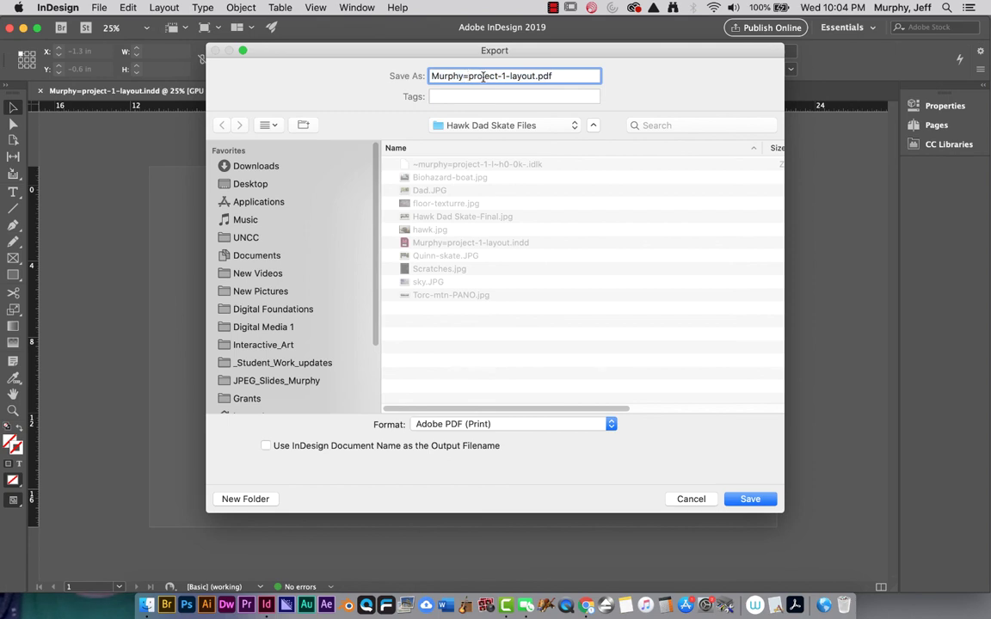
key(BackSpace)
text(-)
click(656, 366)
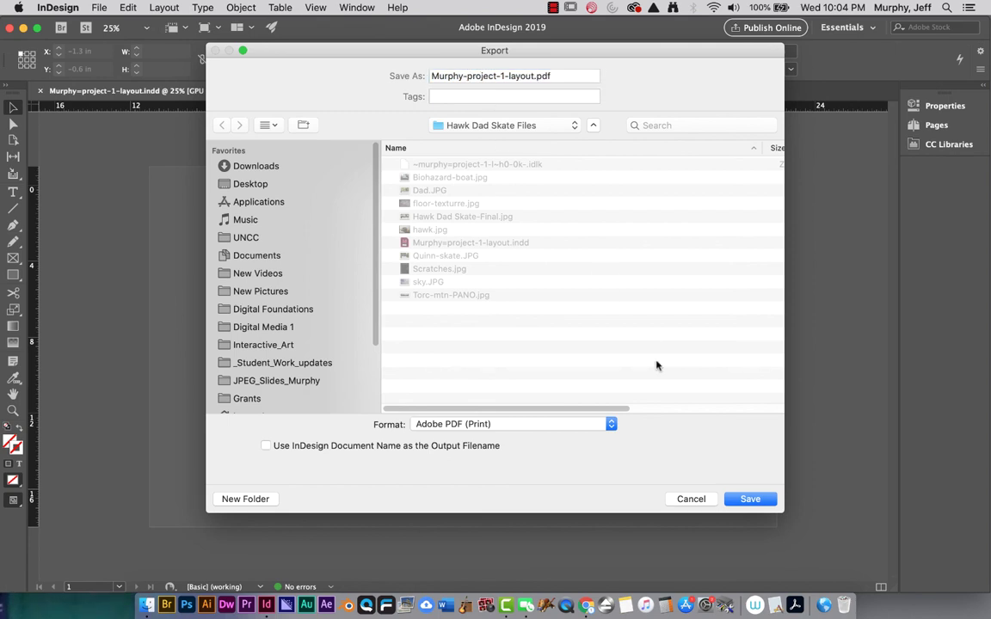
- Export the project-1-layout PDF using the [High Quality Print] preset
click(751, 500)
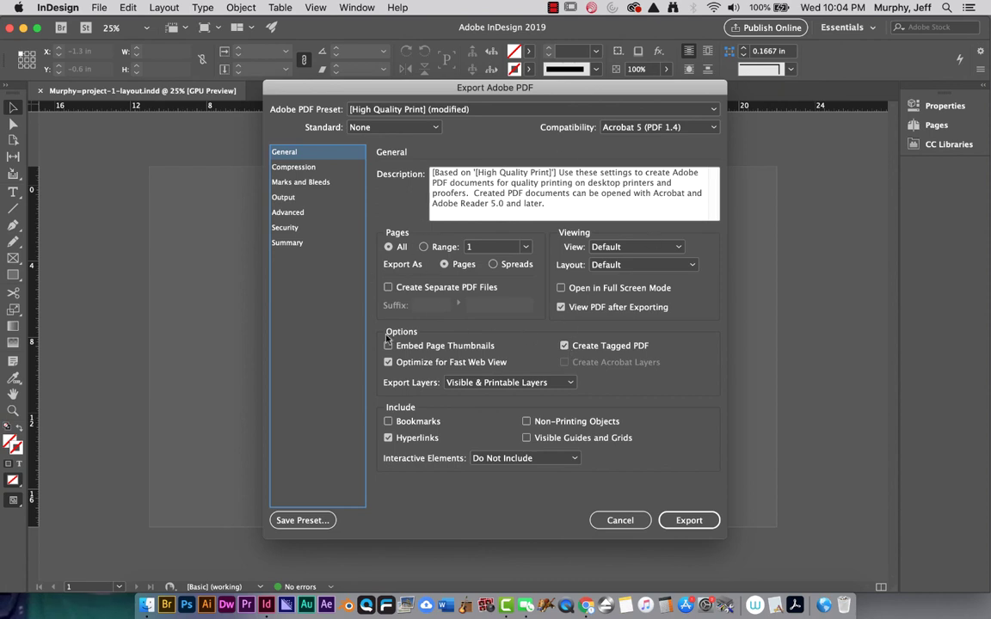
click(675, 522)
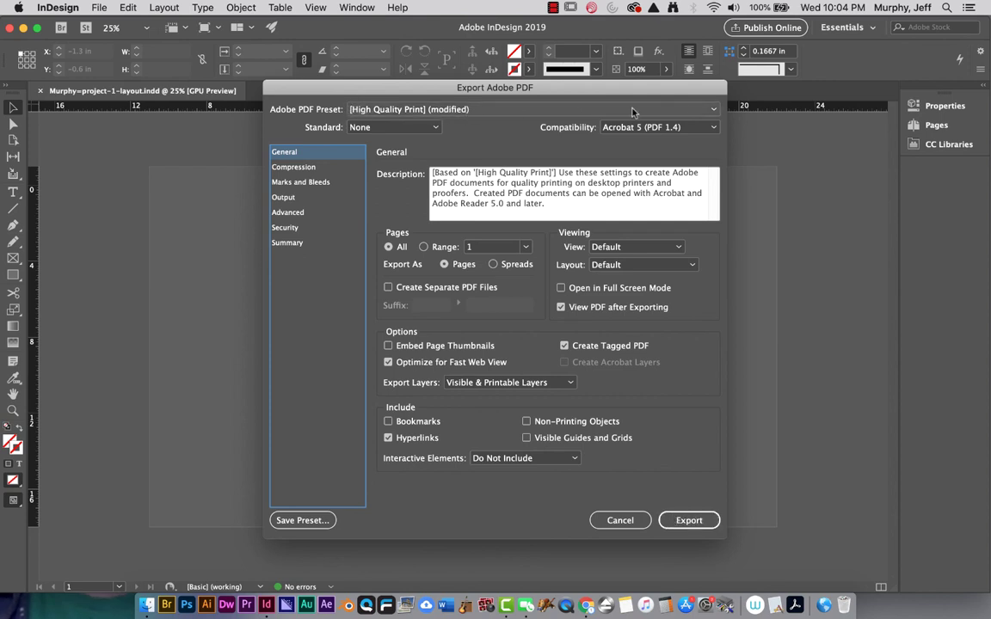
click(713, 110)
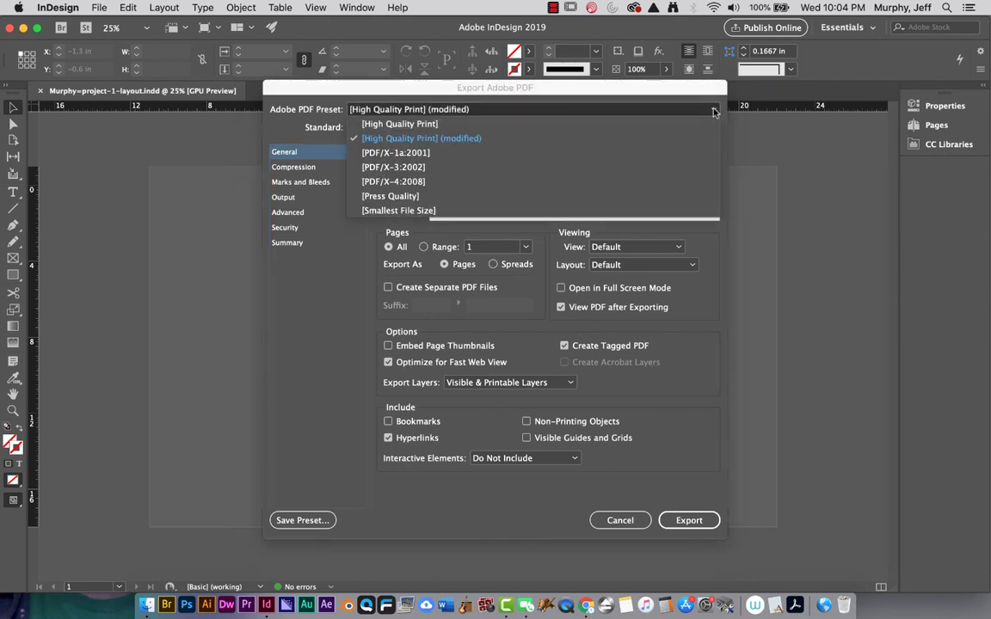
click(695, 130)
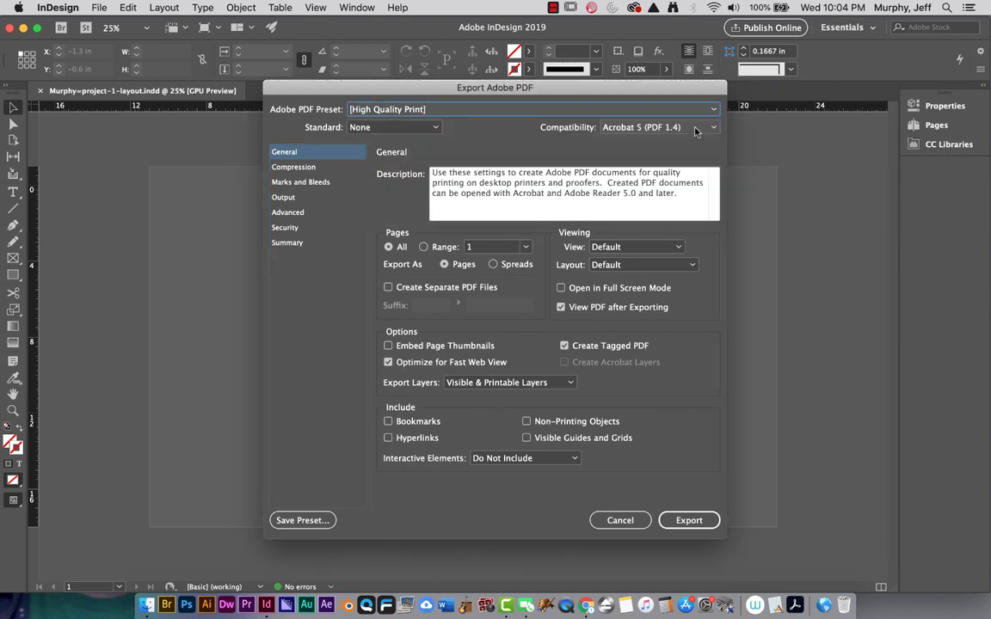
click(710, 110)
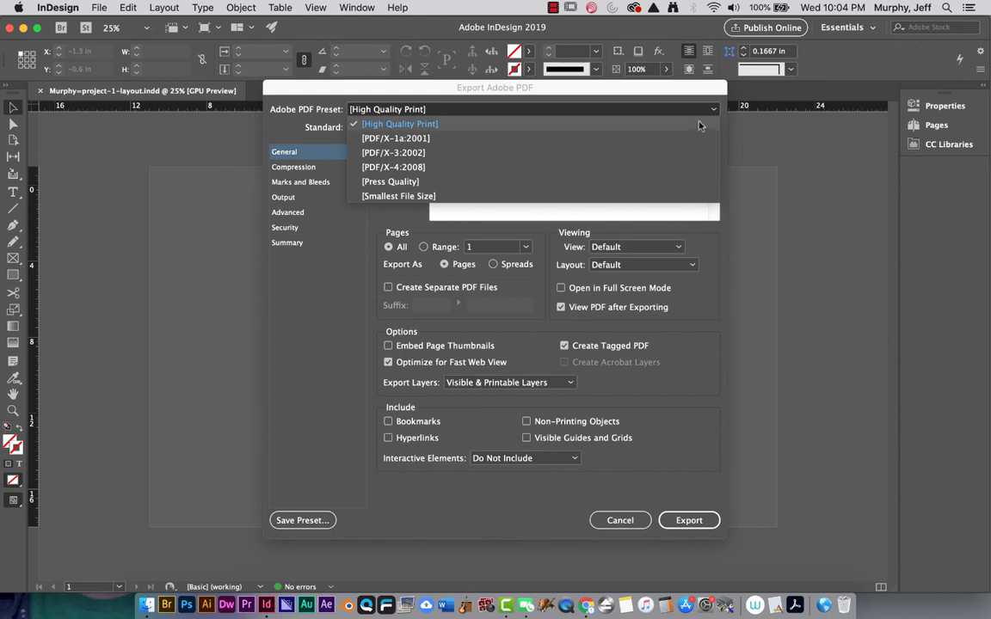
click(698, 127)
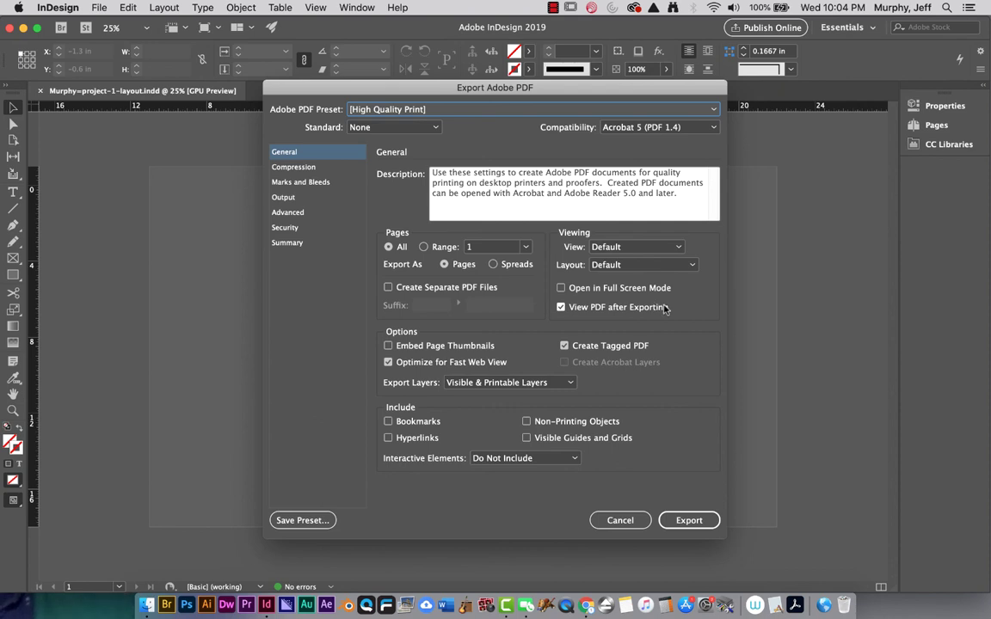
click(685, 519)
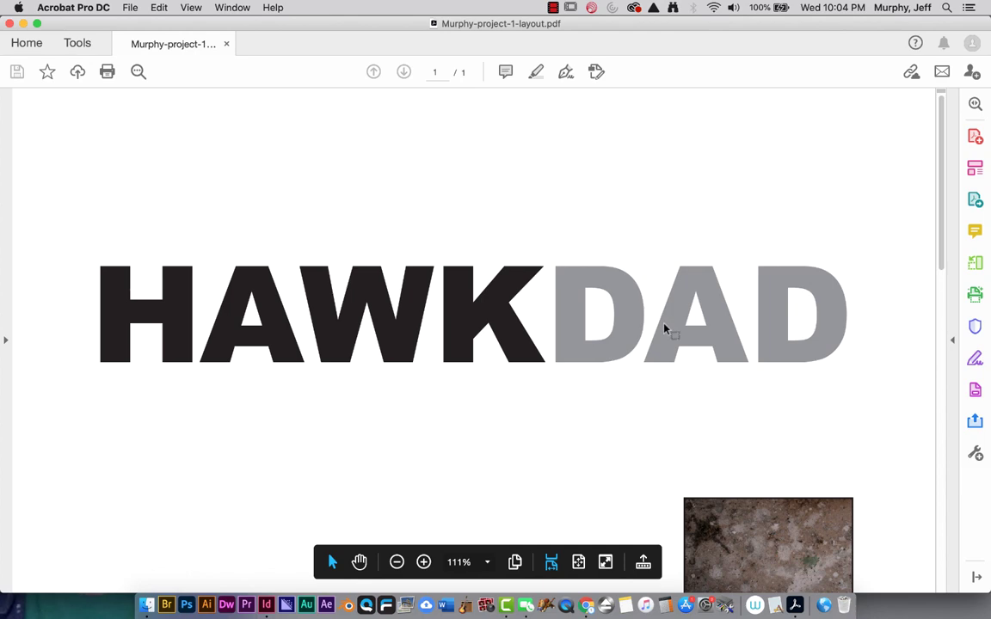
key(super+minus)
key(super+minus)
key(super+minus)
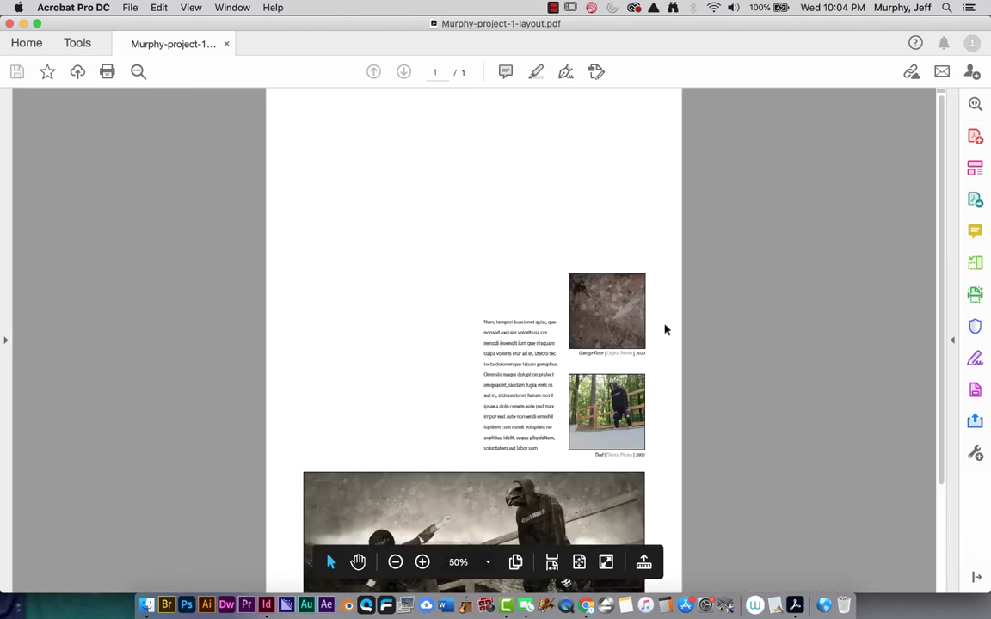
key(super+0)
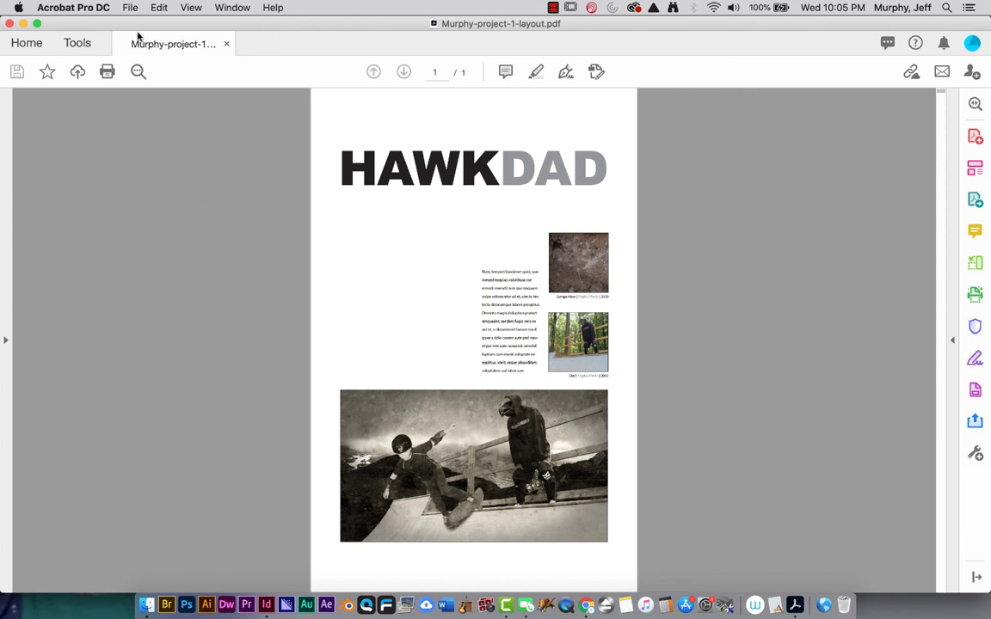
click(126, 8)
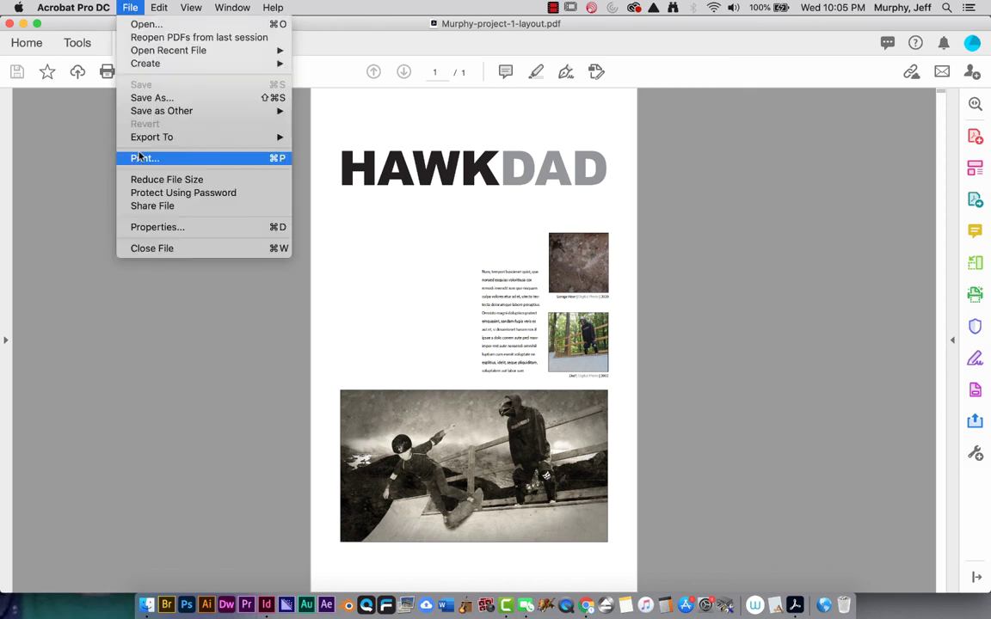
click(121, 7)
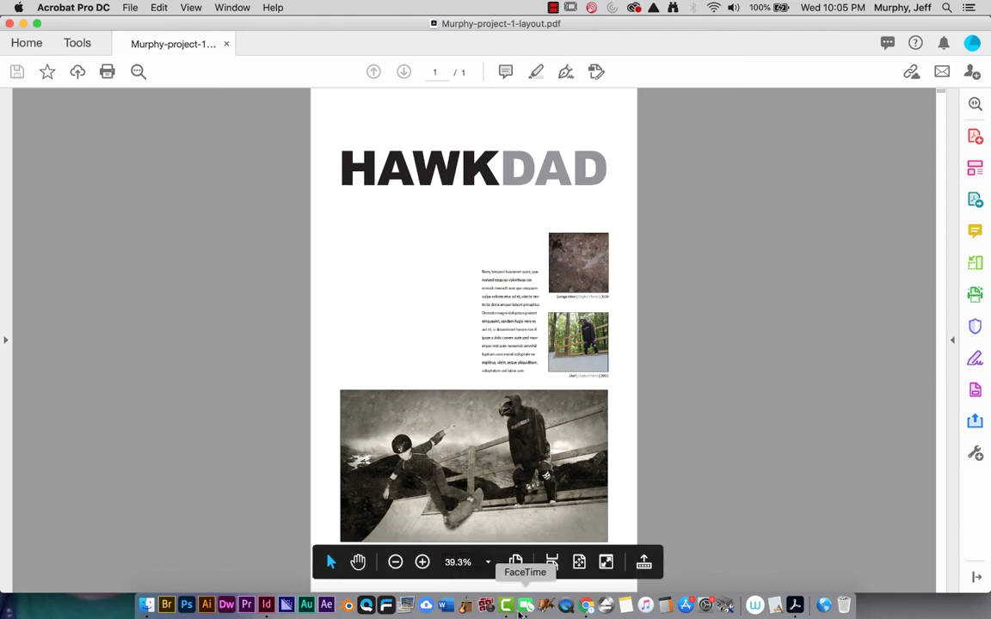
- At 100% zoom, draw a small circular ellipse frame left of the body text, then delete it
click(267, 606)
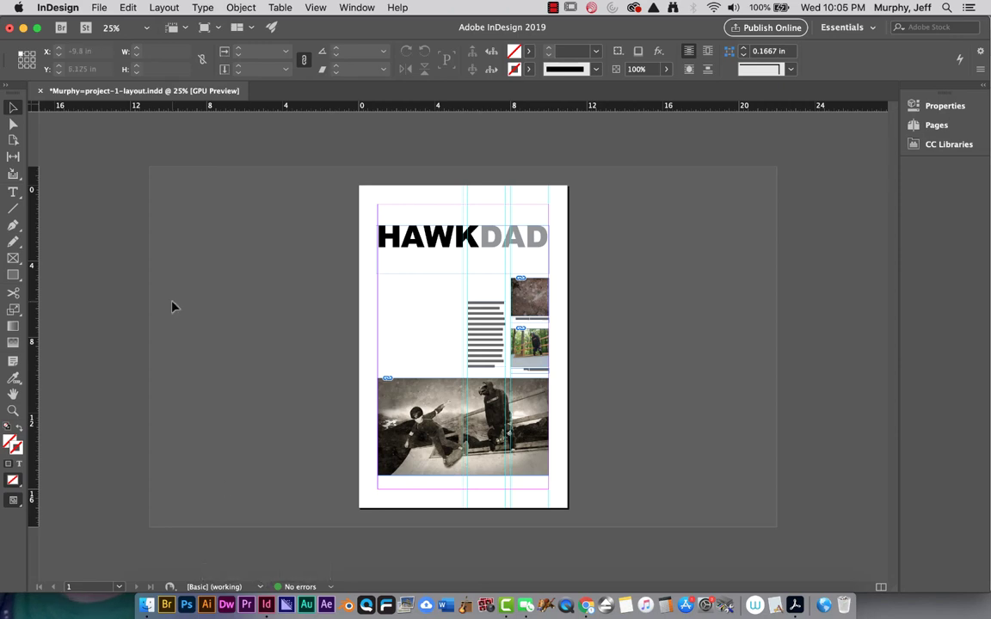
key(super+1)
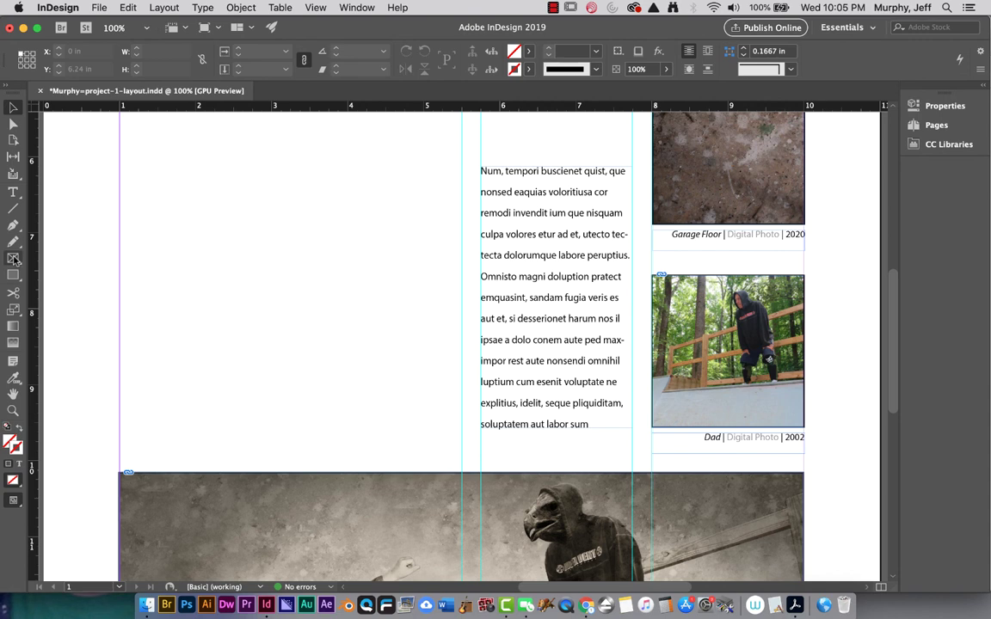
drag(14, 260, 54, 289)
drag(159, 208, 304, 330)
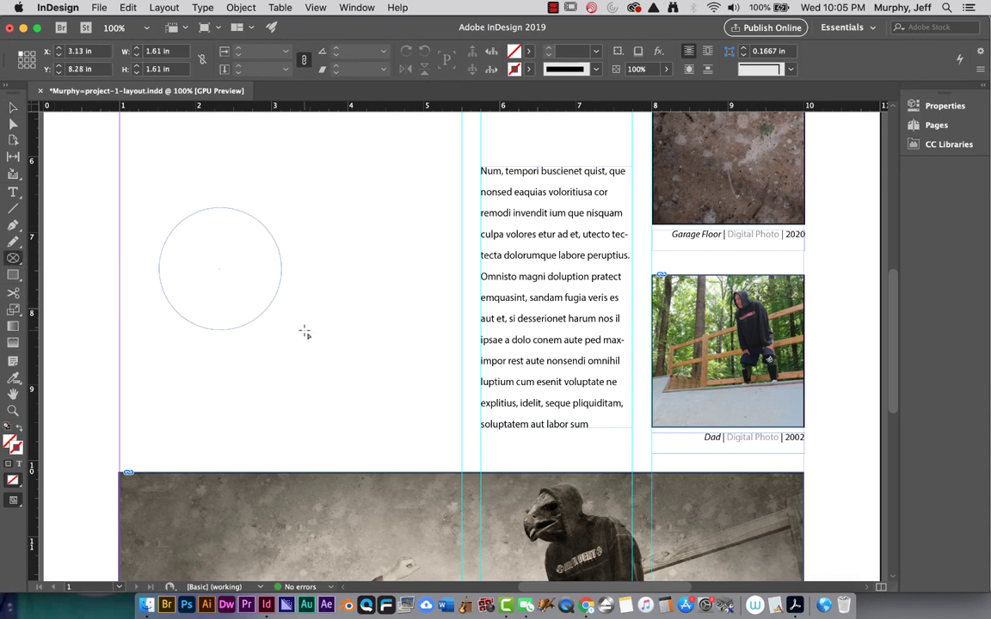
click(127, 7)
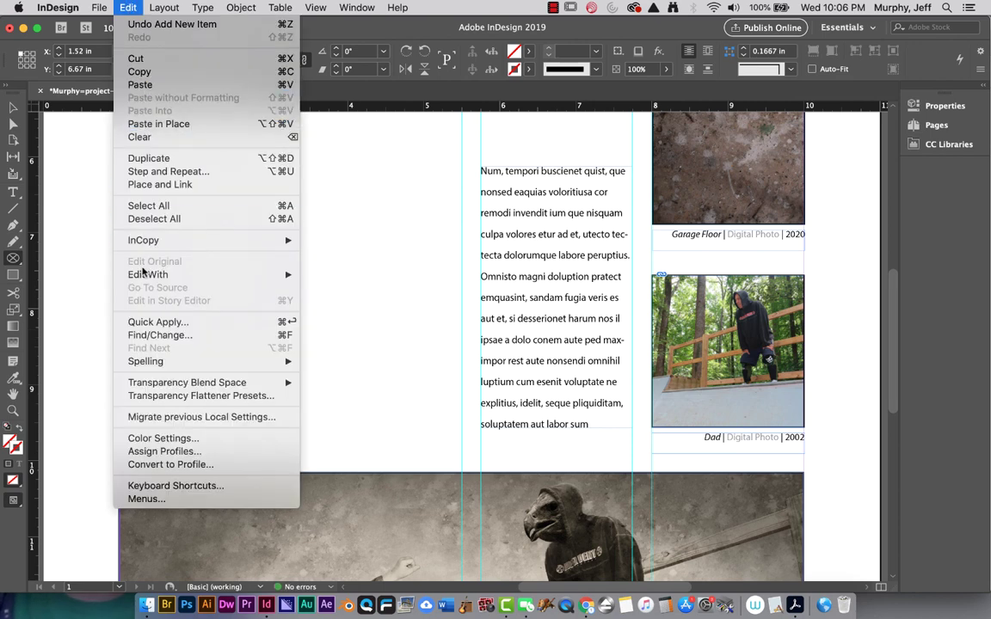
mouse_move(101, 6)
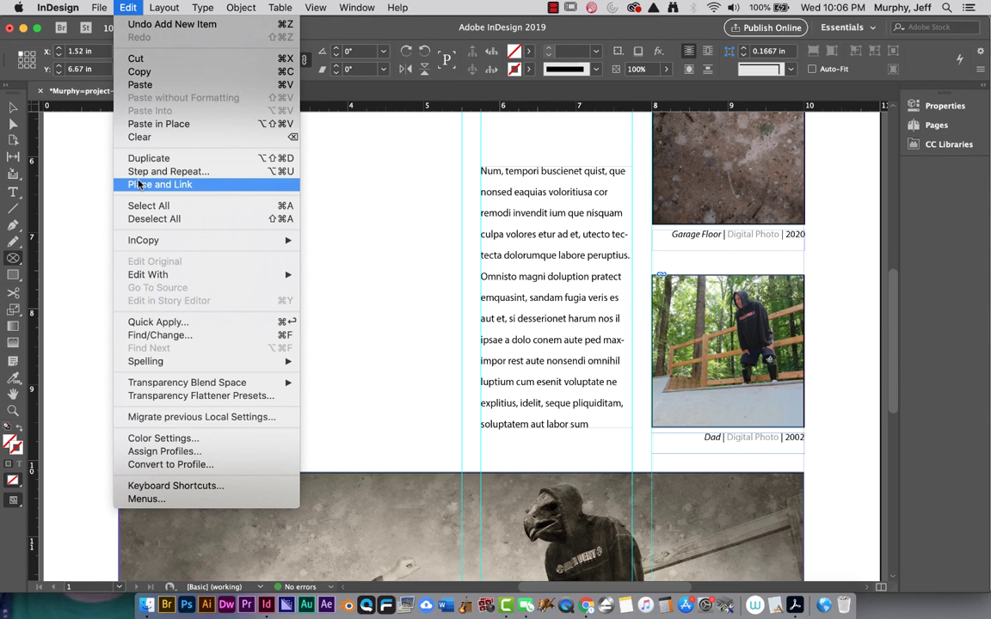
click(137, 184)
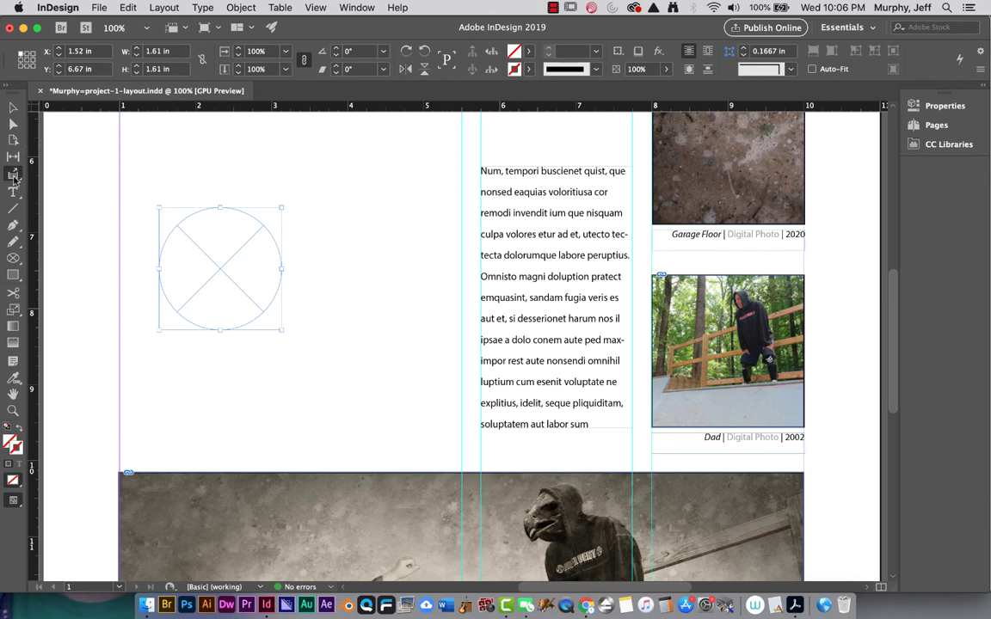
click(11, 109)
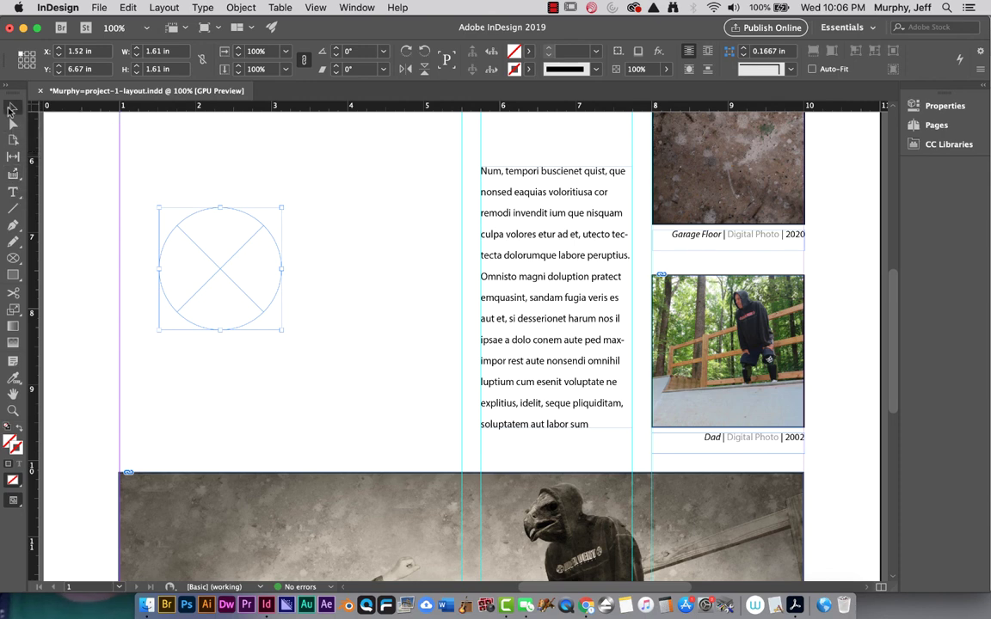
key(Delete)
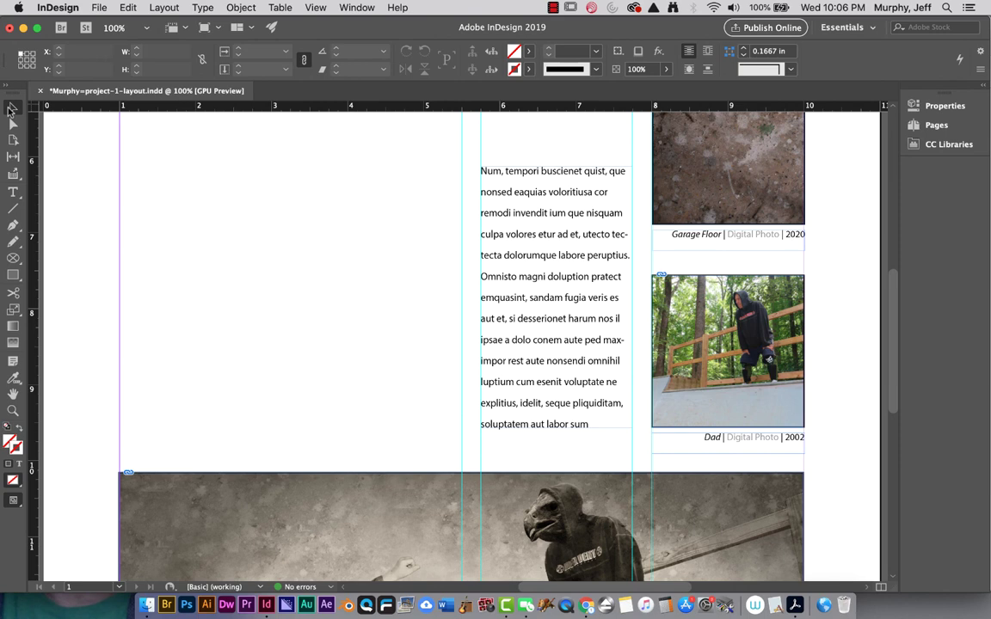
- Redraw a larger 2.085 in circular frame left of the body text column
click(13, 258)
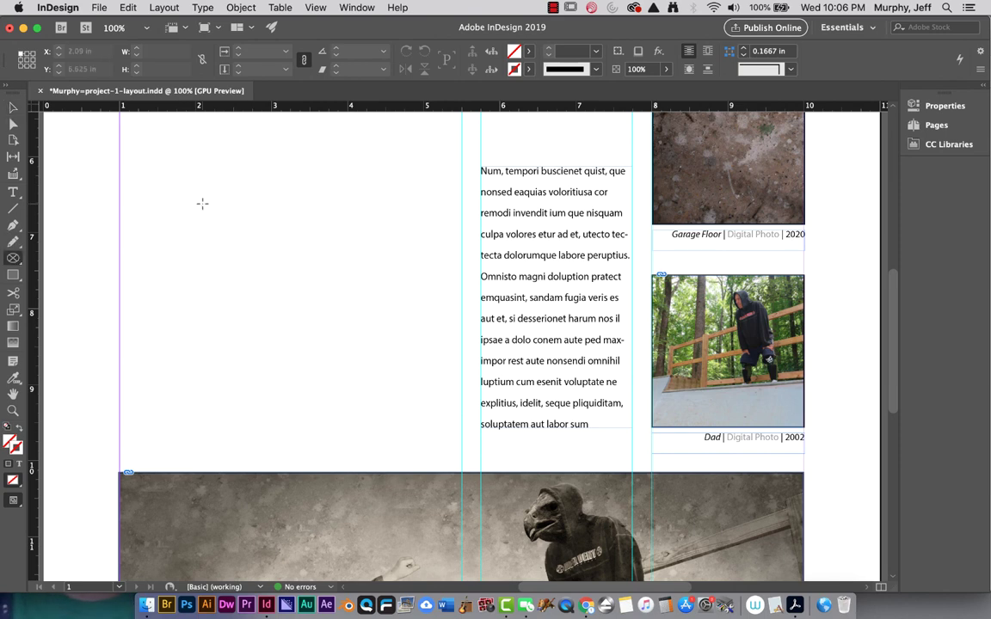
drag(202, 203, 362, 362)
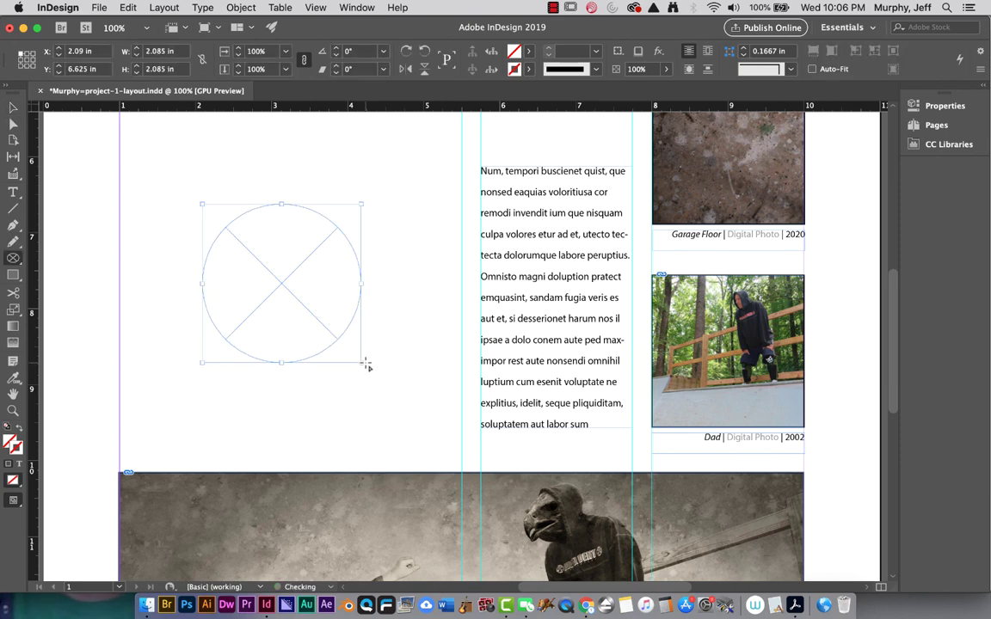
click(100, 7)
- Place hawk.jpg into the circular frame and nudge the photo slightly right to show the head
click(122, 186)
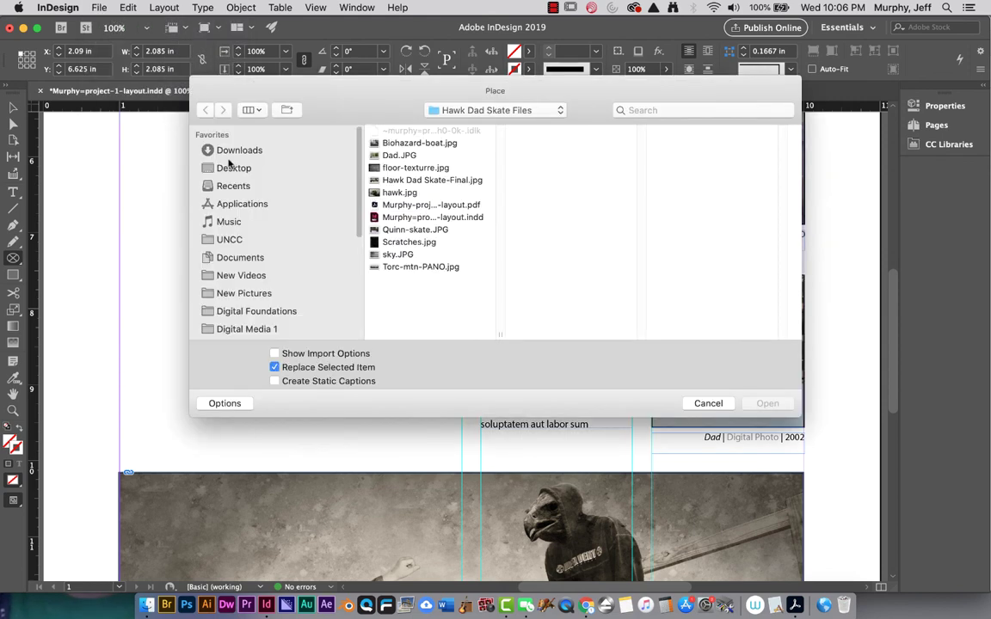
drag(346, 109, 508, 99)
click(532, 183)
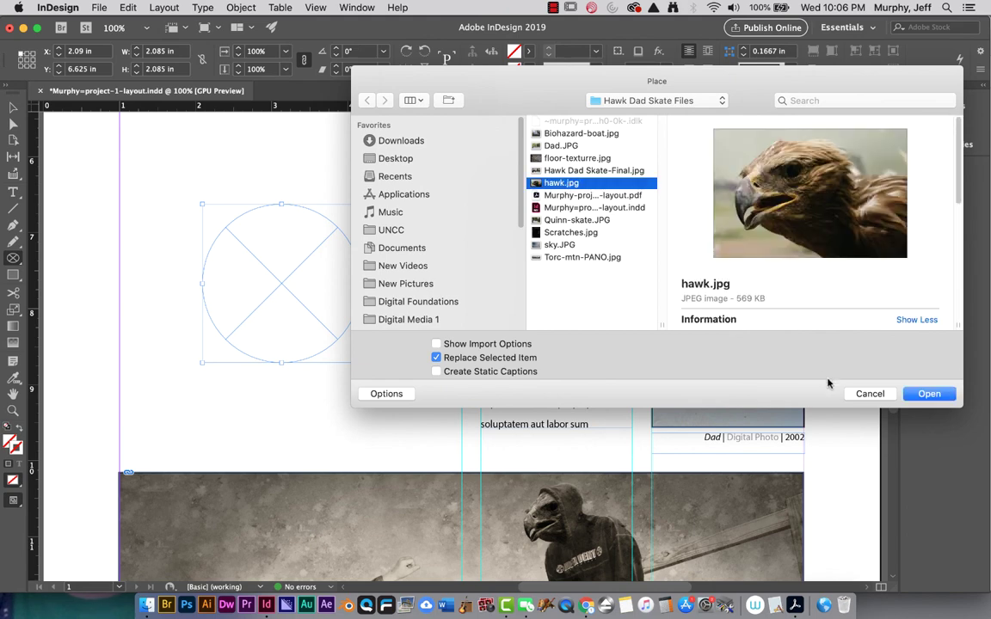
click(927, 395)
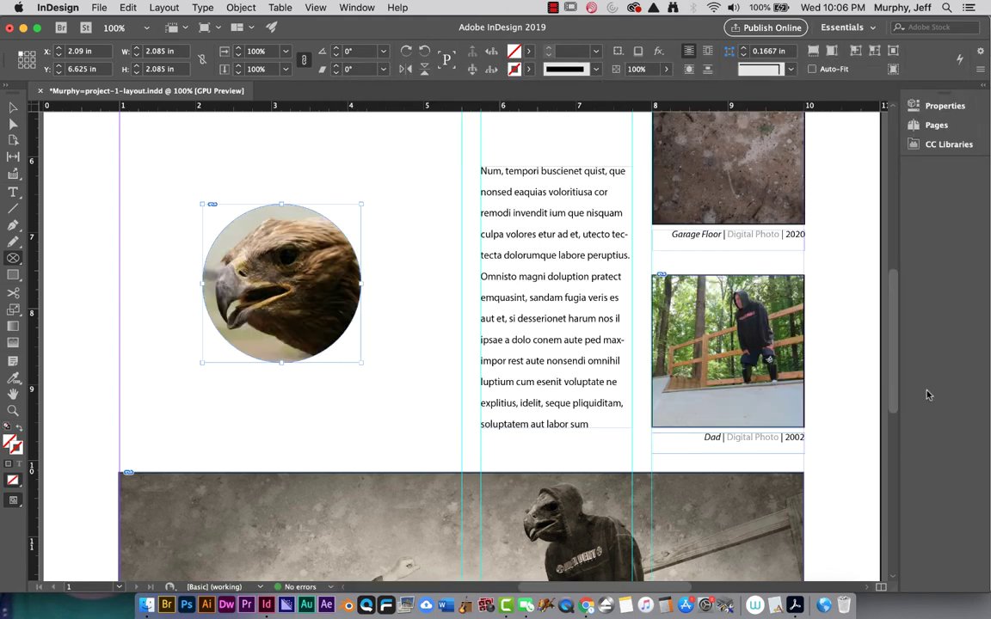
click(278, 292)
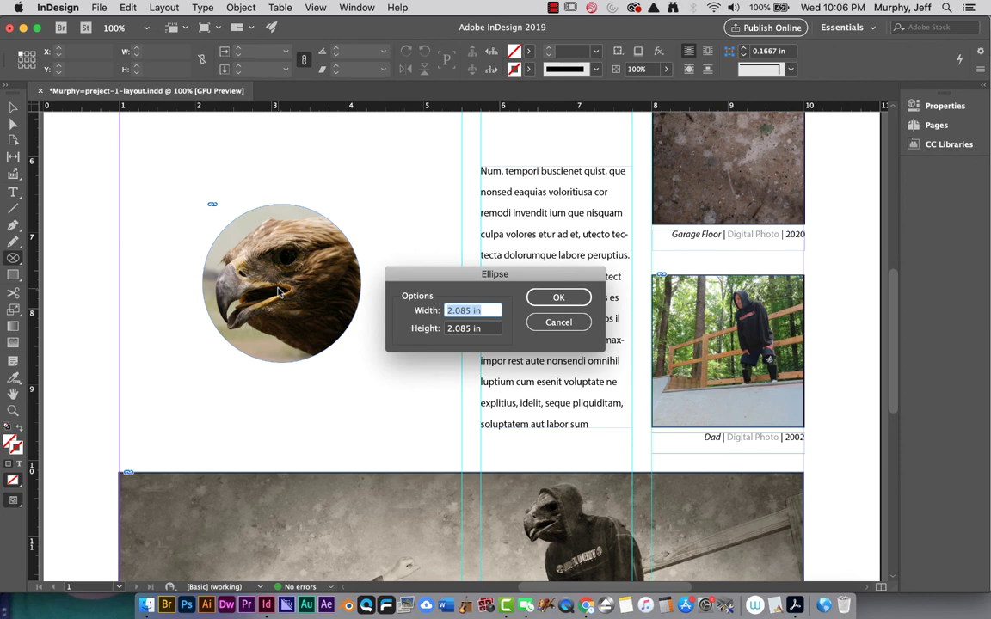
key(Escape)
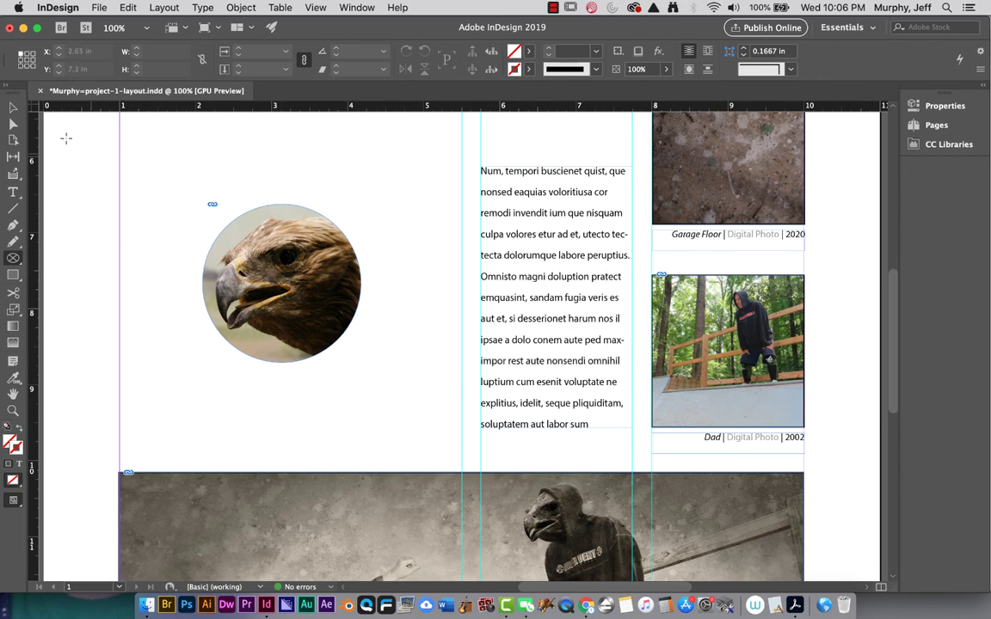
click(13, 108)
click(281, 282)
drag(281, 282, 286, 282)
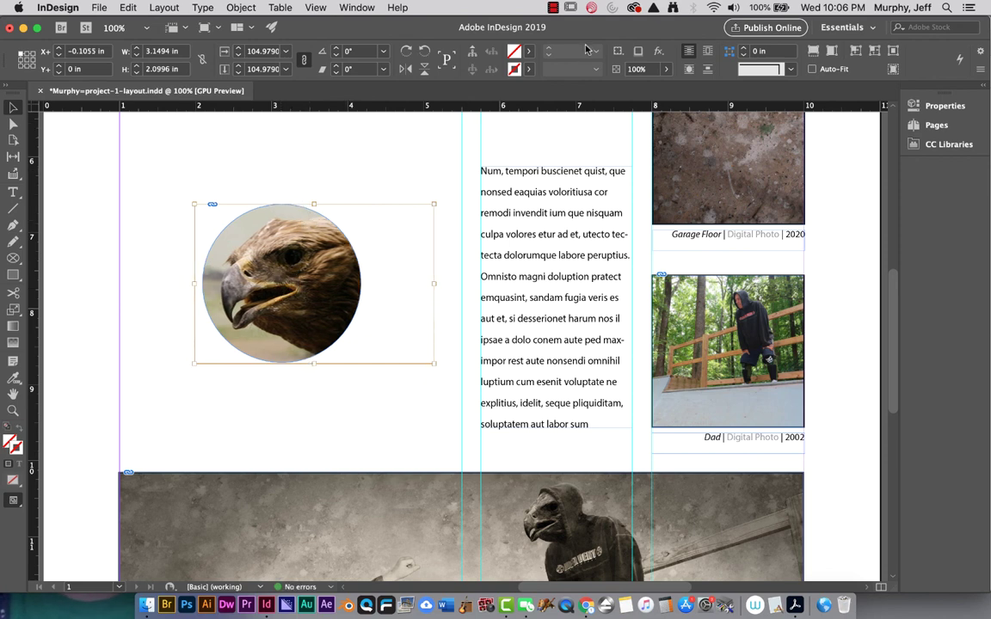
click(392, 171)
- Give the hawk circle a 1 pt black stroke
click(297, 245)
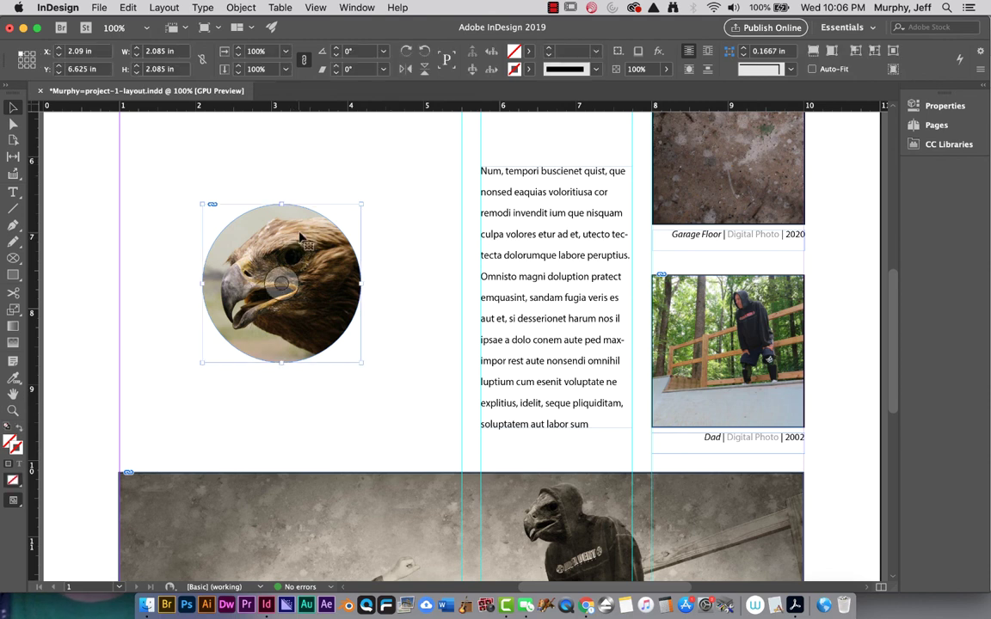
click(596, 51)
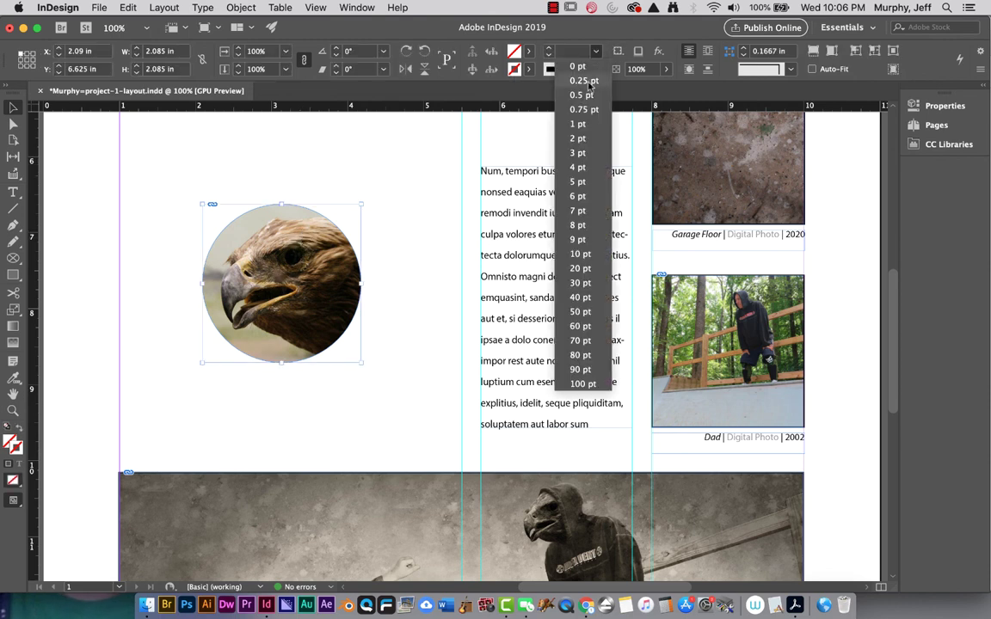
click(564, 124)
click(395, 180)
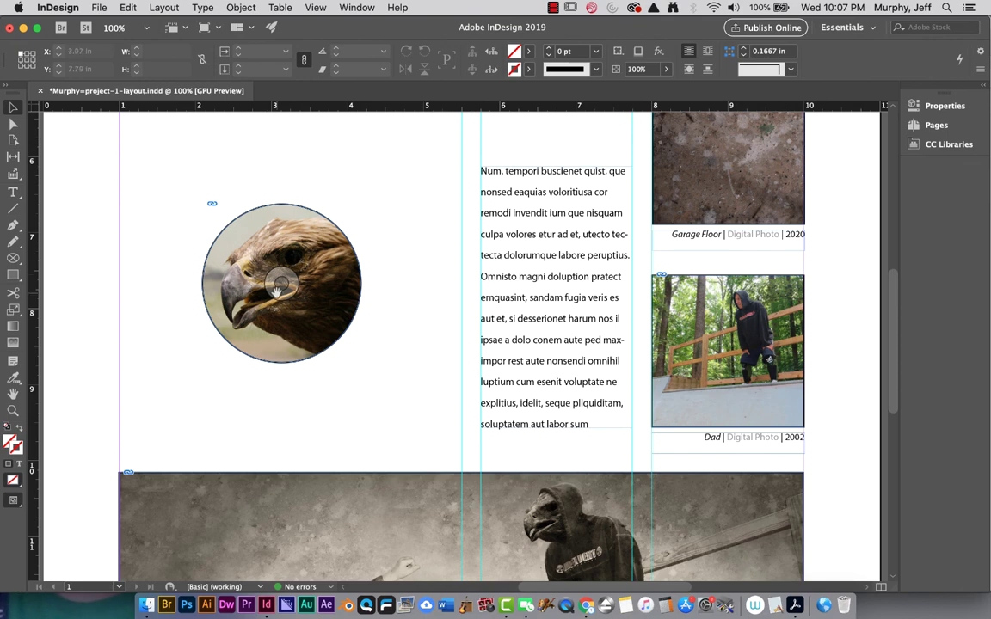
key(super+minus)
key(super+minus)
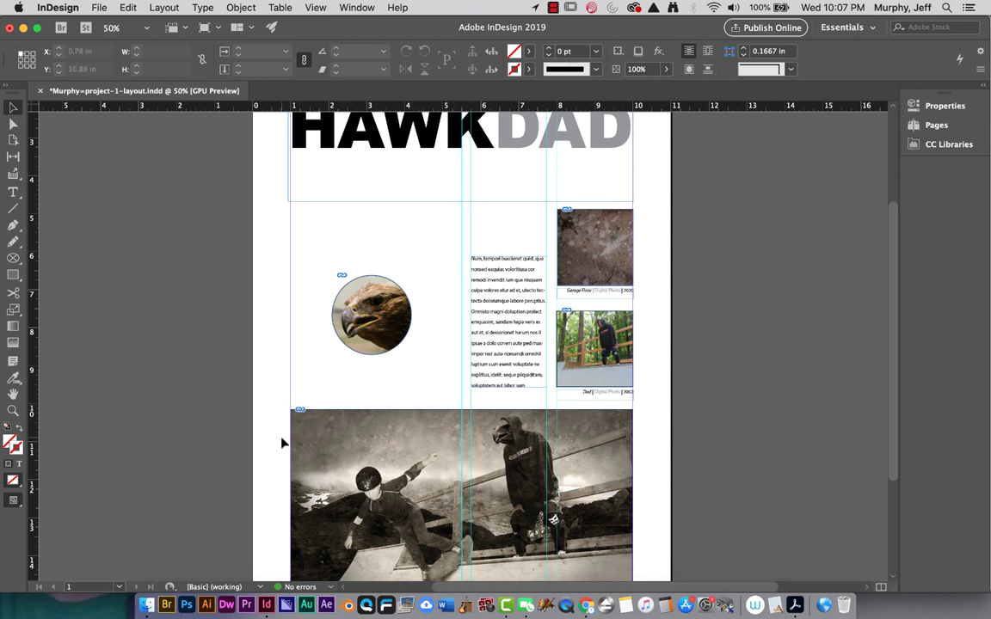
key(super+minus)
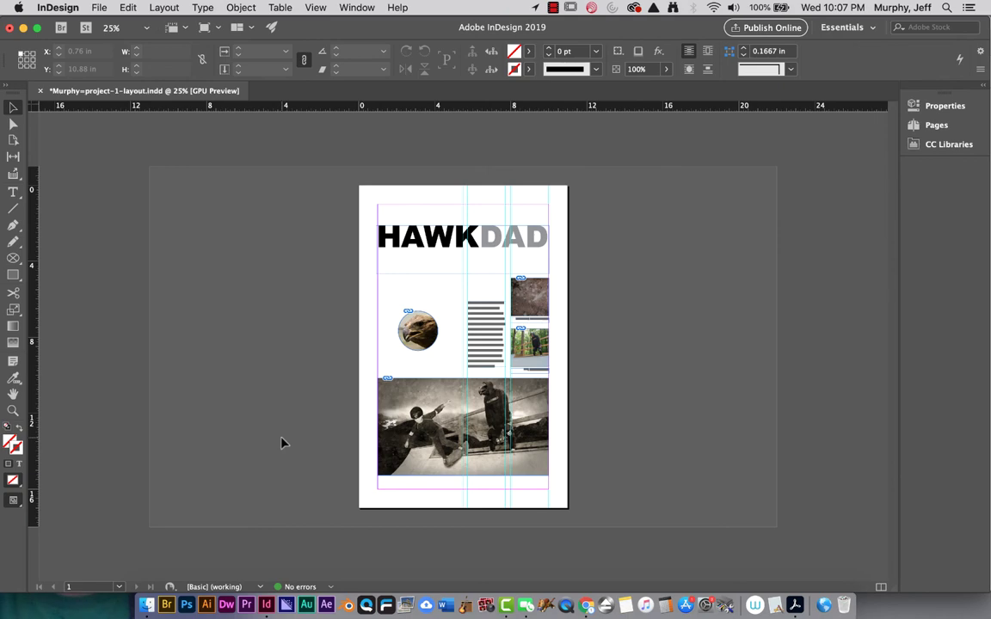
key(super+equal)
key(super+equal)
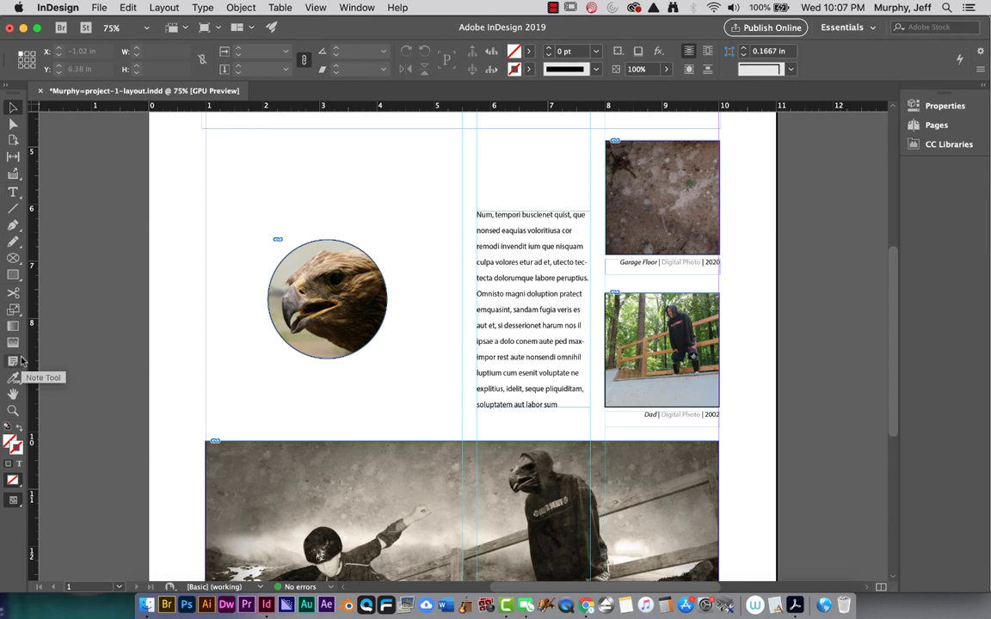
key(super+minus)
key(super+minus)
key(super+minus)
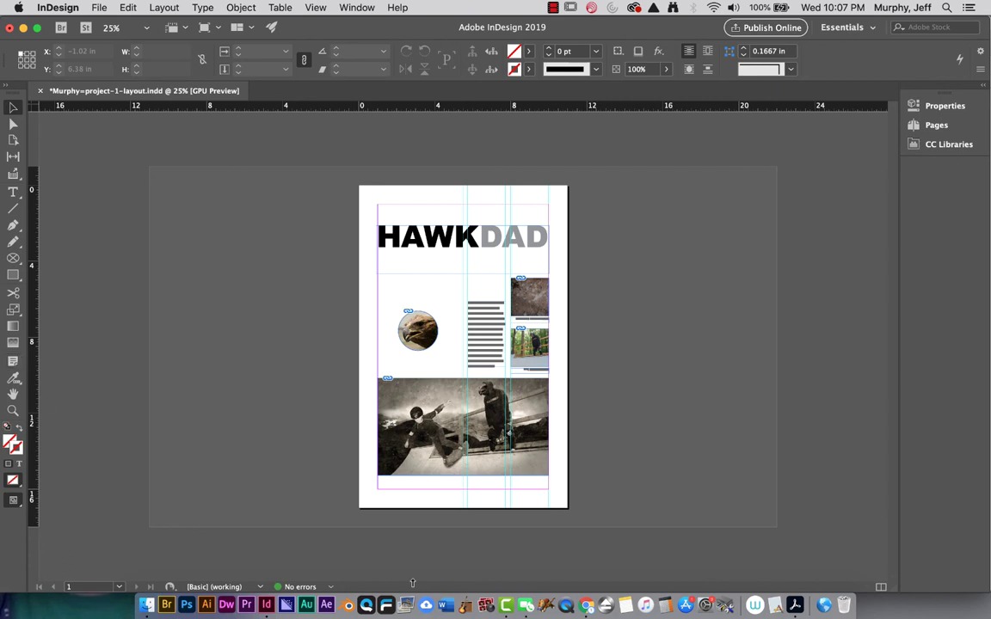
click(526, 606)
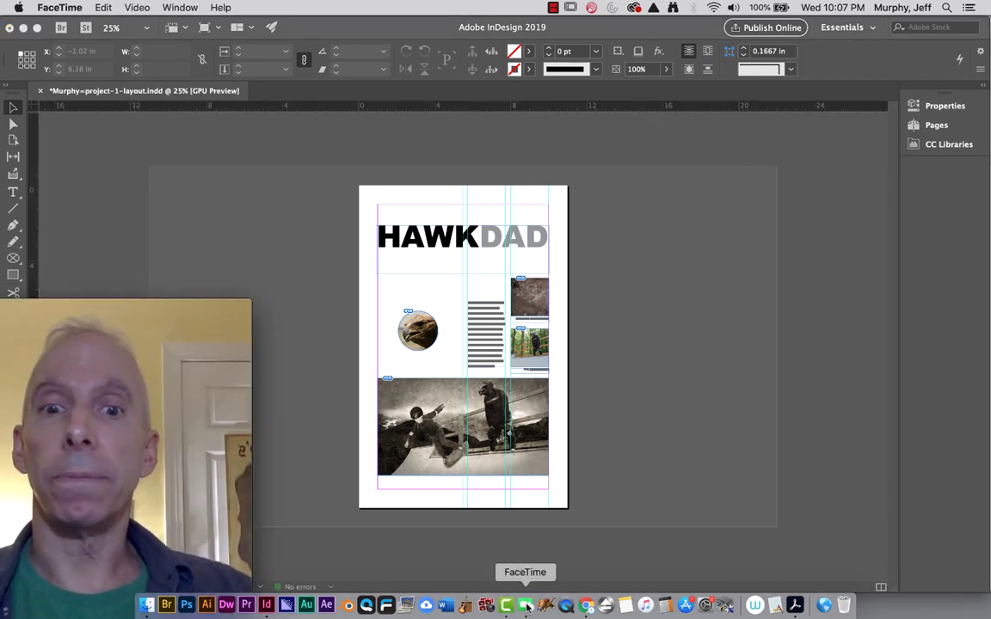
click(507, 607)
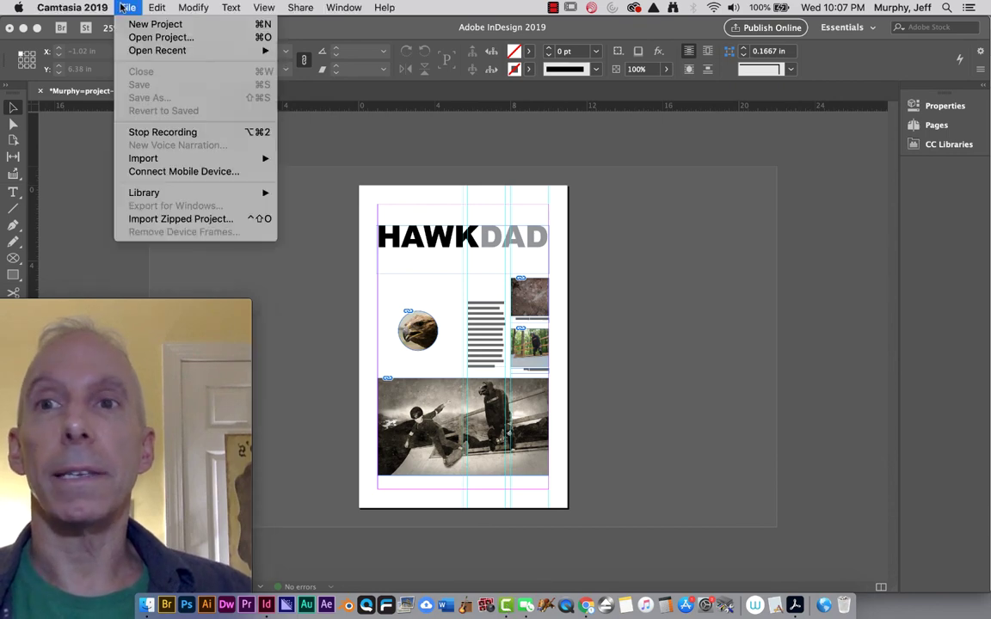